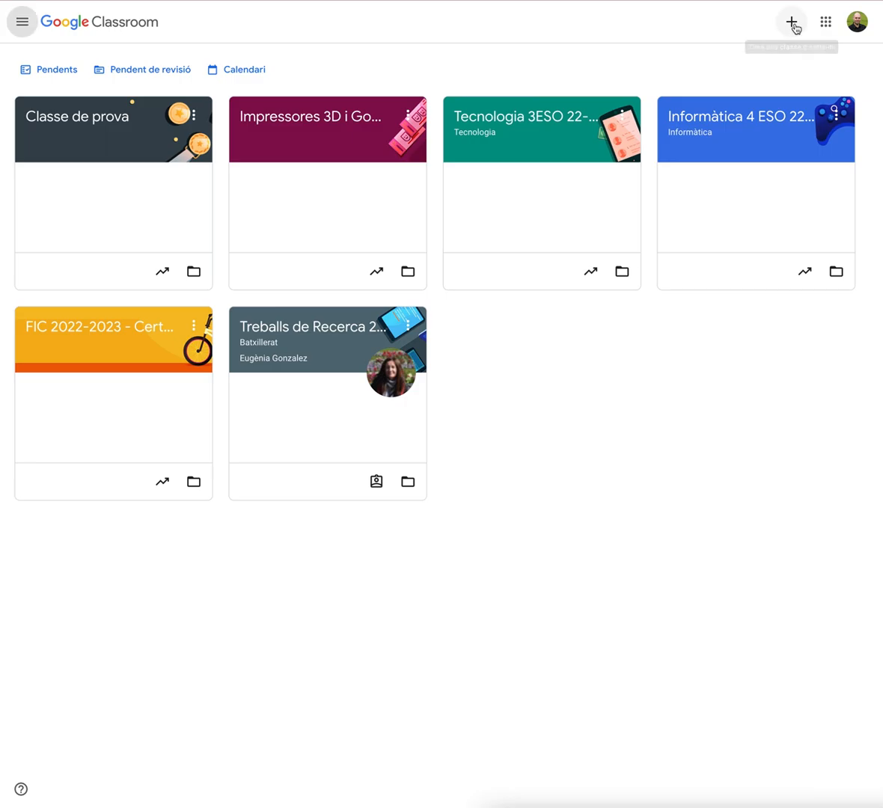
{"action": "left_click", "coordinate": [792, 22]}
{"action": "left_click", "coordinate": [719, 84]}
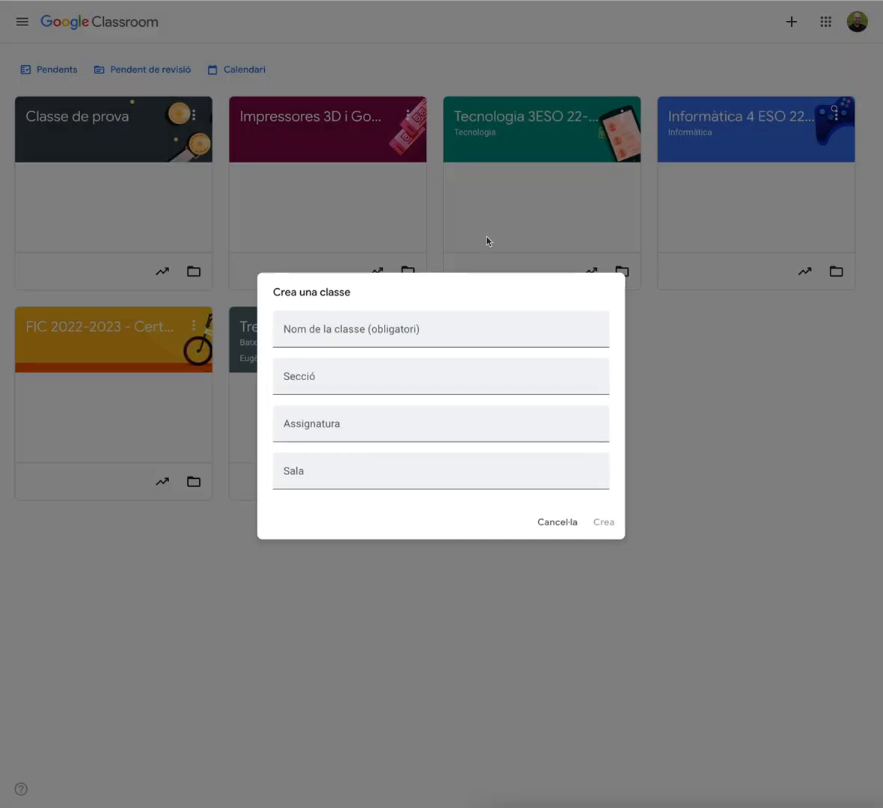
{"action": "left_click", "coordinate": [308, 334]}
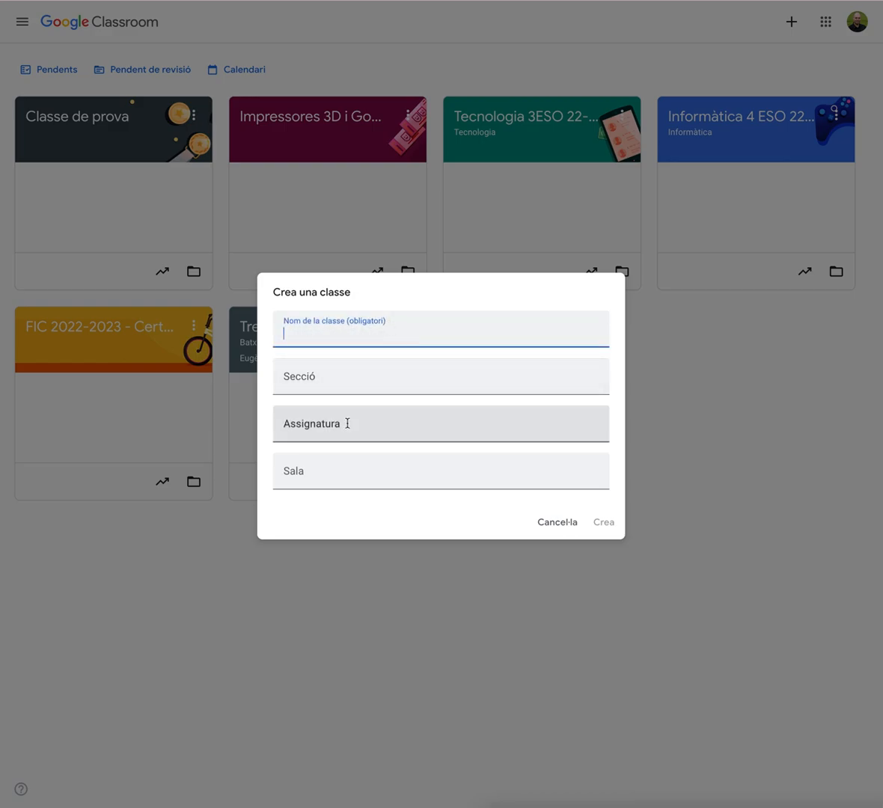
{"action": "left_click", "coordinate": [551, 528]}
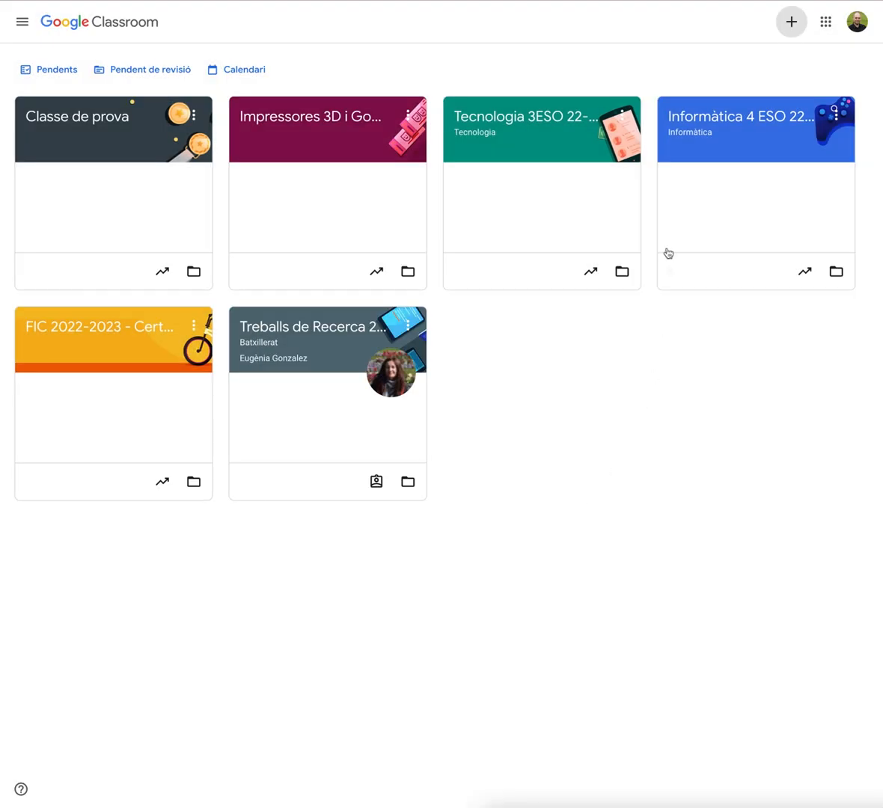
Move the Classe de prova class to the end of the class list
{"action": "left_click", "coordinate": [193, 116]}
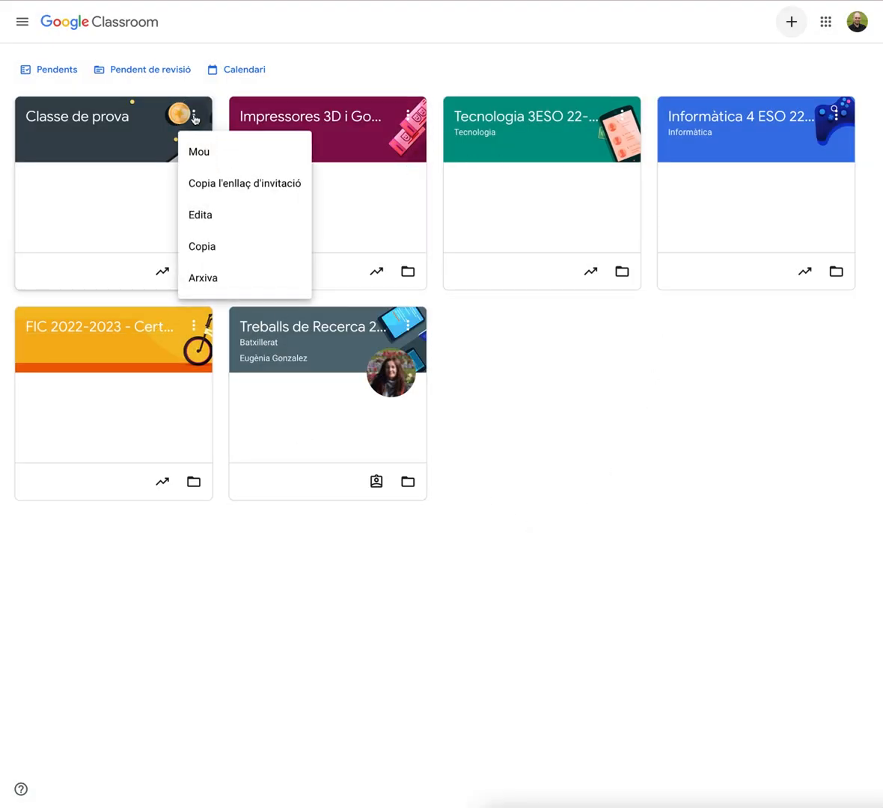
{"action": "left_click", "coordinate": [202, 158]}
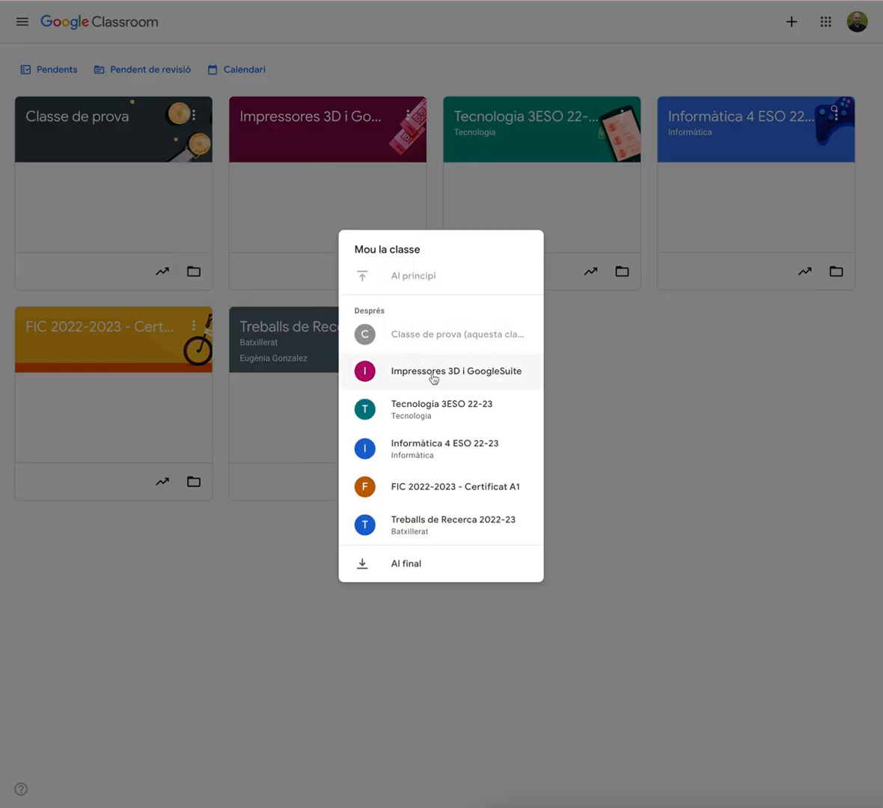
{"action": "left_click", "coordinate": [409, 525]}
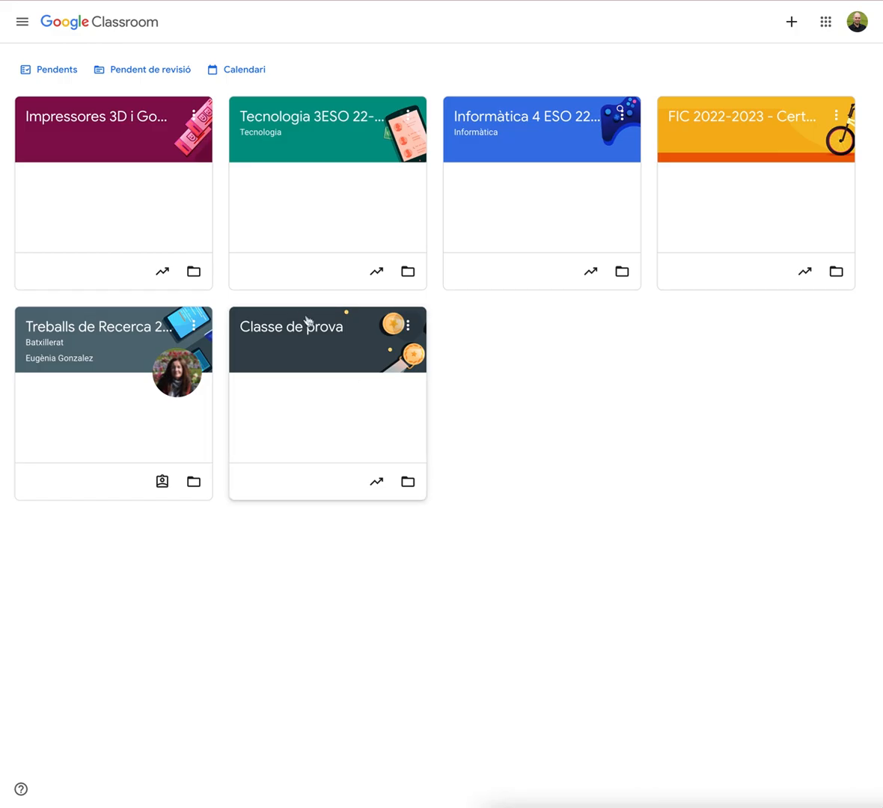
Copy the invitation link of the Classe de prova class
{"action": "mouse_move", "coordinate": [317, 299]}
{"action": "left_mouse_down"}
{"action": "mouse_move", "coordinate": [327, 118]}
{"action": "mouse_move", "coordinate": [321, 339]}
{"action": "mouse_move", "coordinate": [320, 327]}
{"action": "left_mouse_up"}
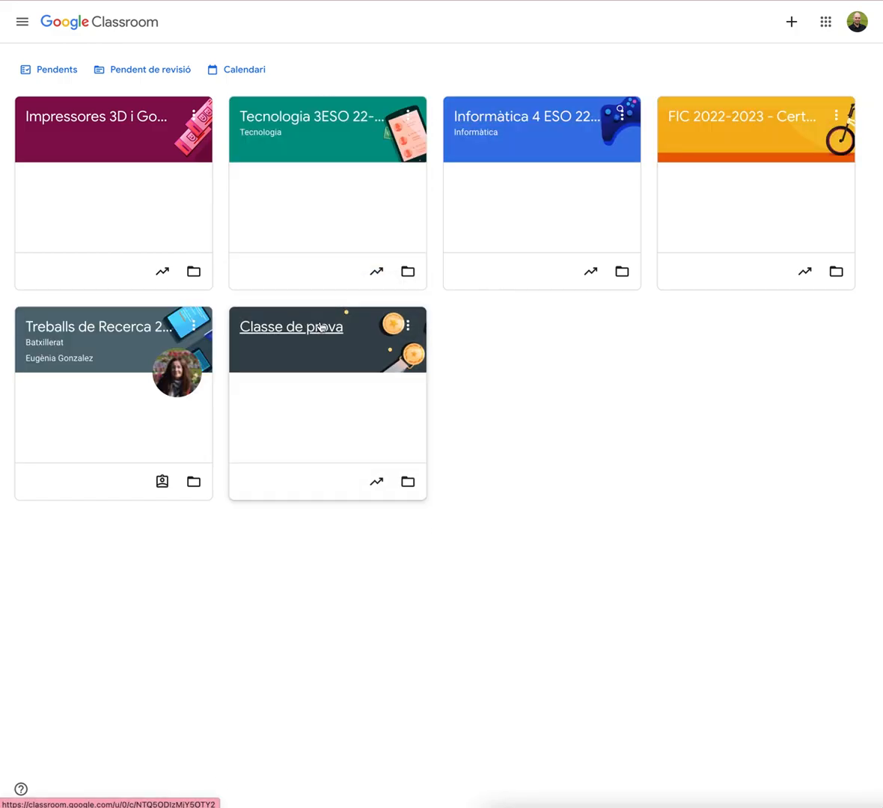
{"action": "left_click", "coordinate": [409, 326]}
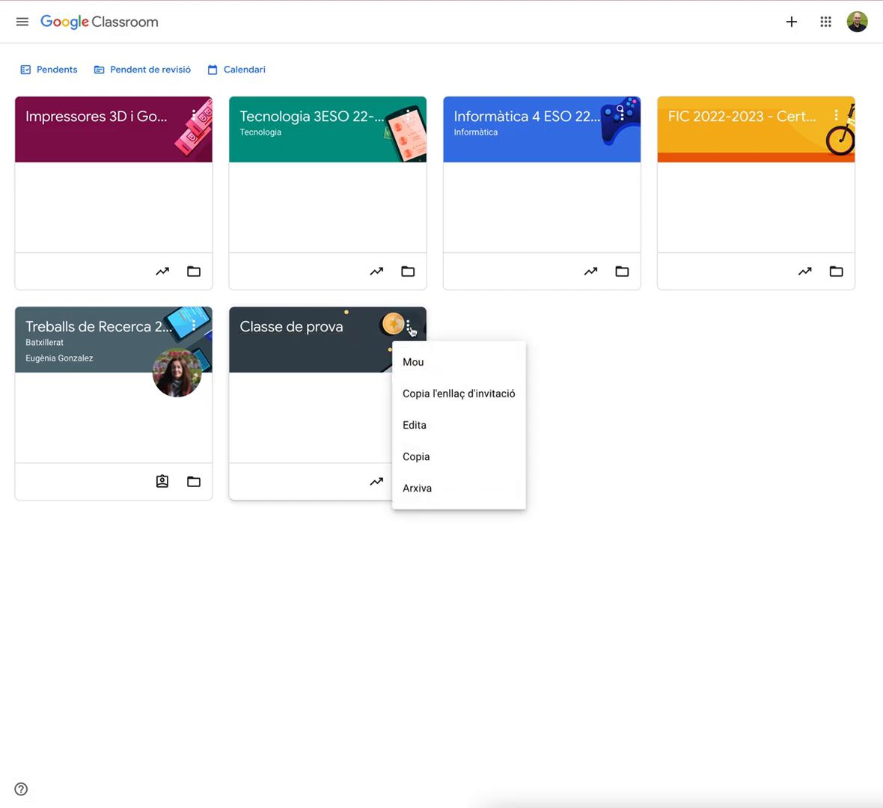
{"action": "left_click", "coordinate": [487, 402]}
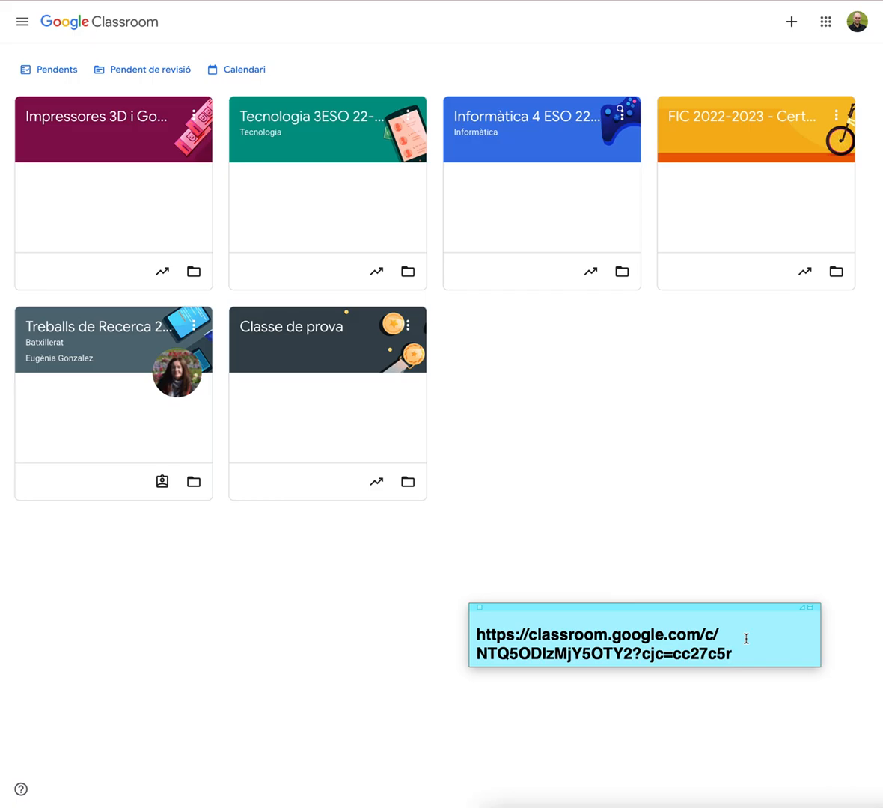
Archive the Classe de prova class, confirming the archive
{"action": "left_click_drag", "start_coordinate": [537, 608], "coordinate": [882, 609]}
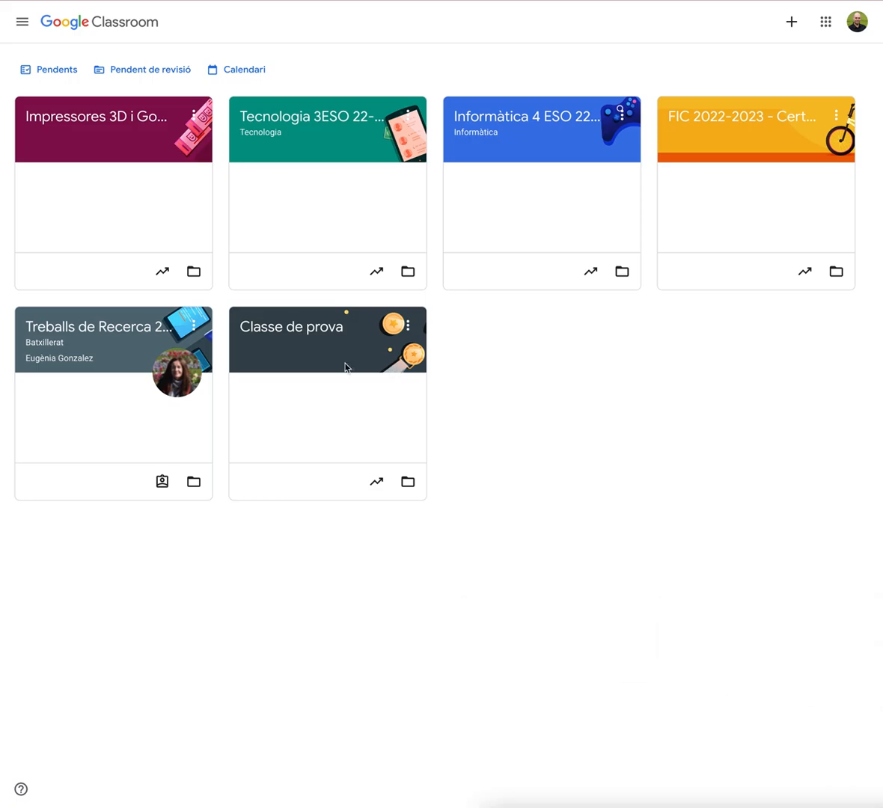
{"action": "left_click", "coordinate": [408, 326]}
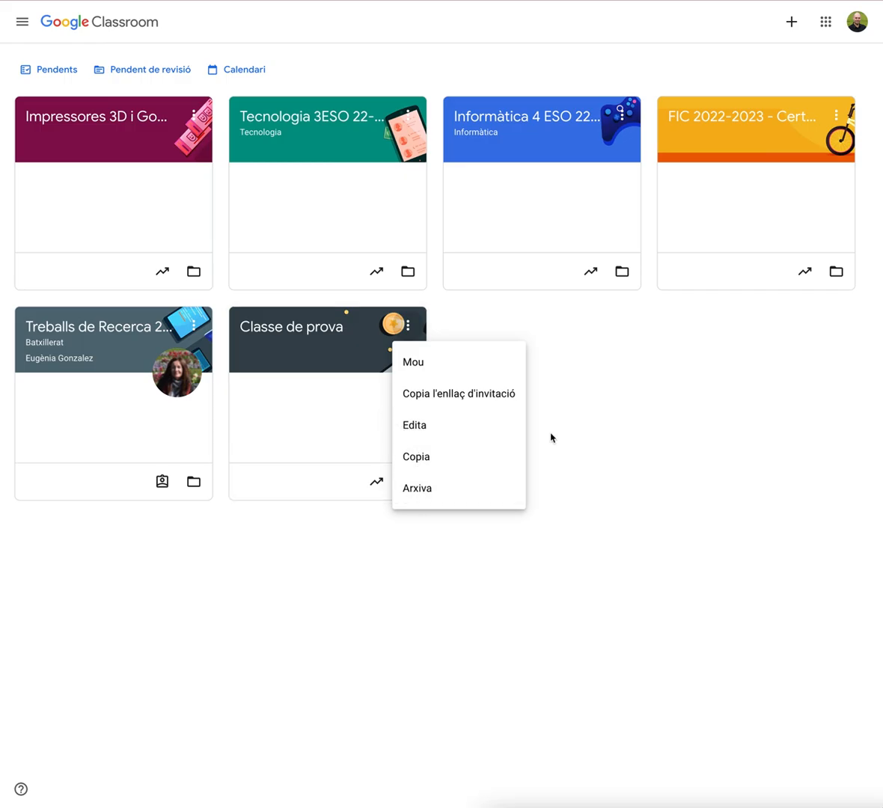
{"action": "left_click", "coordinate": [432, 491]}
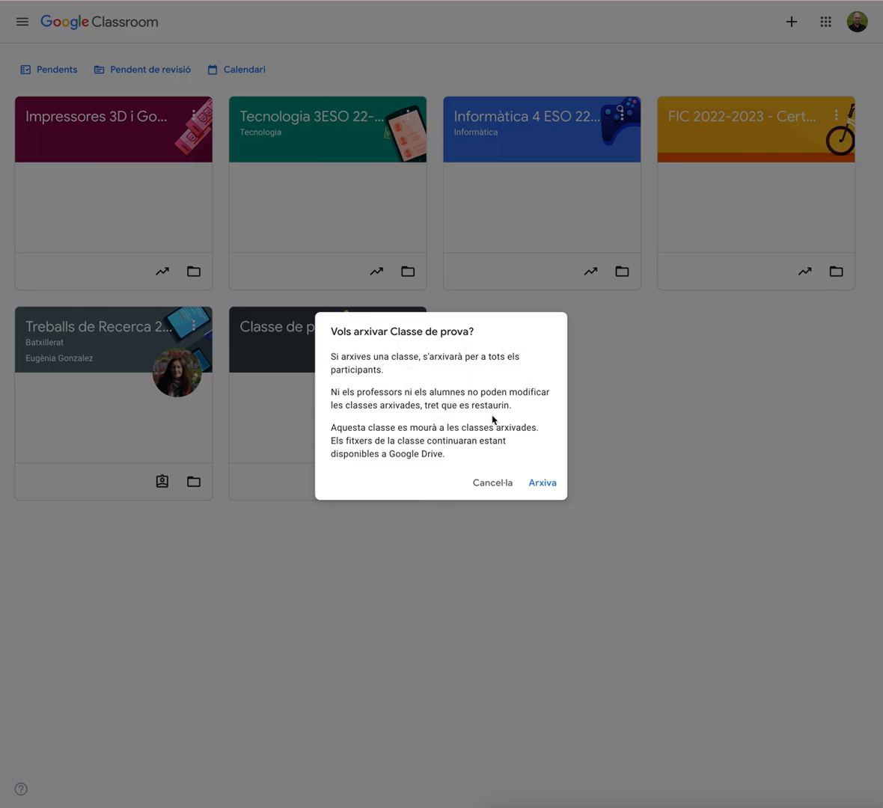
{"action": "left_click", "coordinate": [544, 487]}
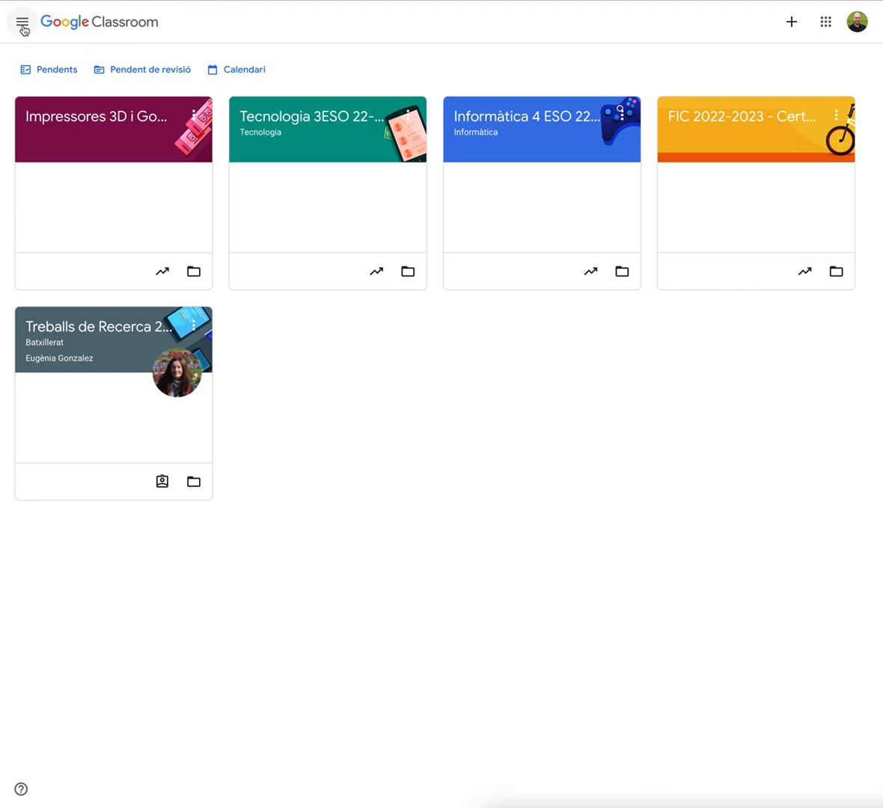
Open the archived classes and restore the Classe de prova class
{"action": "left_click", "coordinate": [23, 30]}
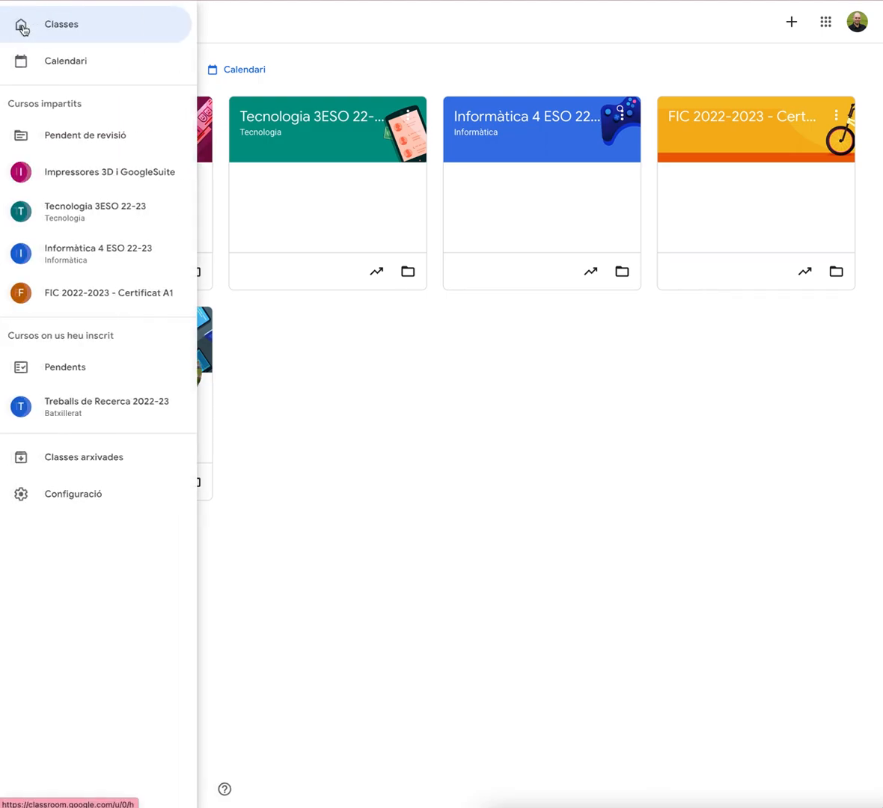
{"action": "left_click", "coordinate": [93, 465]}
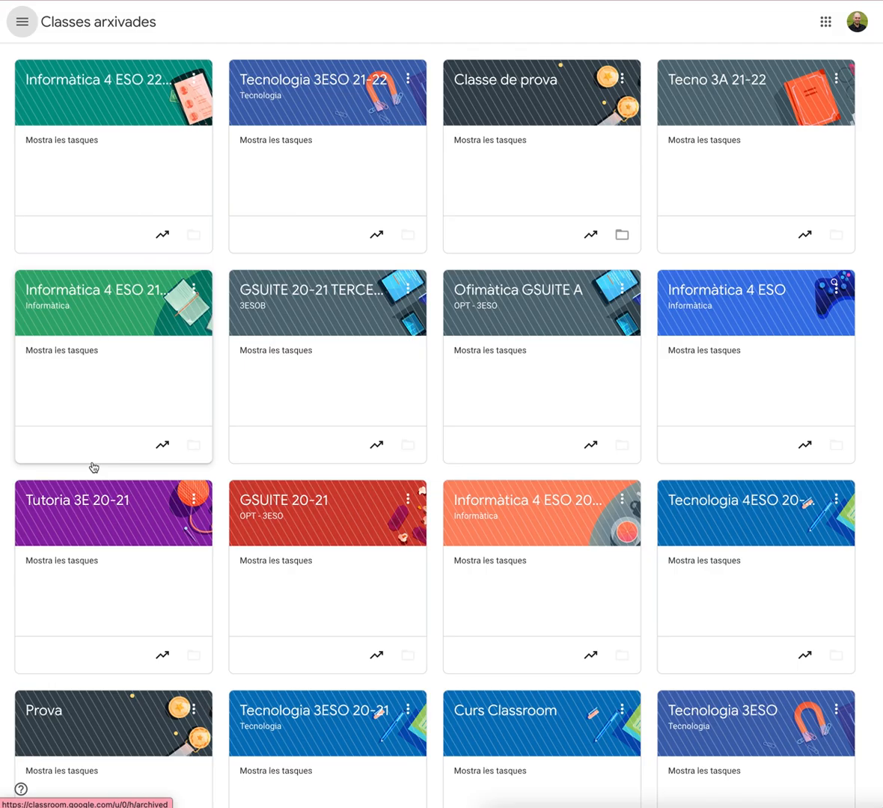
{"action": "scroll", "coordinate": [437, 418], "scroll_direction": "down", "scroll_amount": 4}
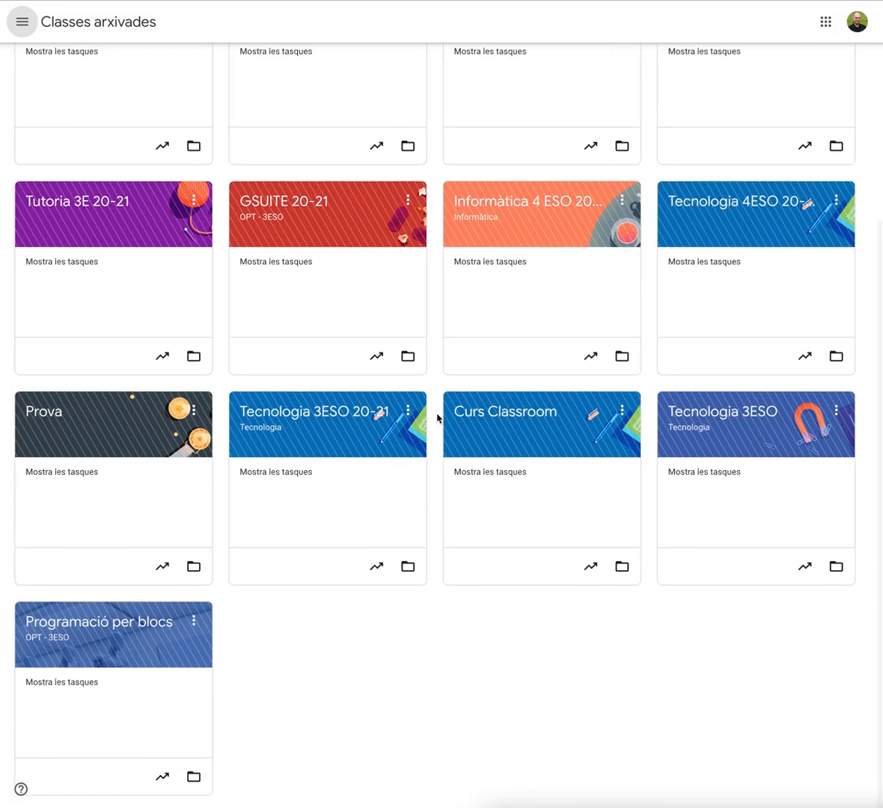
{"action": "scroll", "coordinate": [437, 417], "scroll_direction": "up", "scroll_amount": 4}
{"action": "scroll", "coordinate": [437, 417], "scroll_direction": "down", "scroll_amount": 3}
{"action": "scroll", "coordinate": [437, 415], "scroll_direction": "up", "scroll_amount": 3}
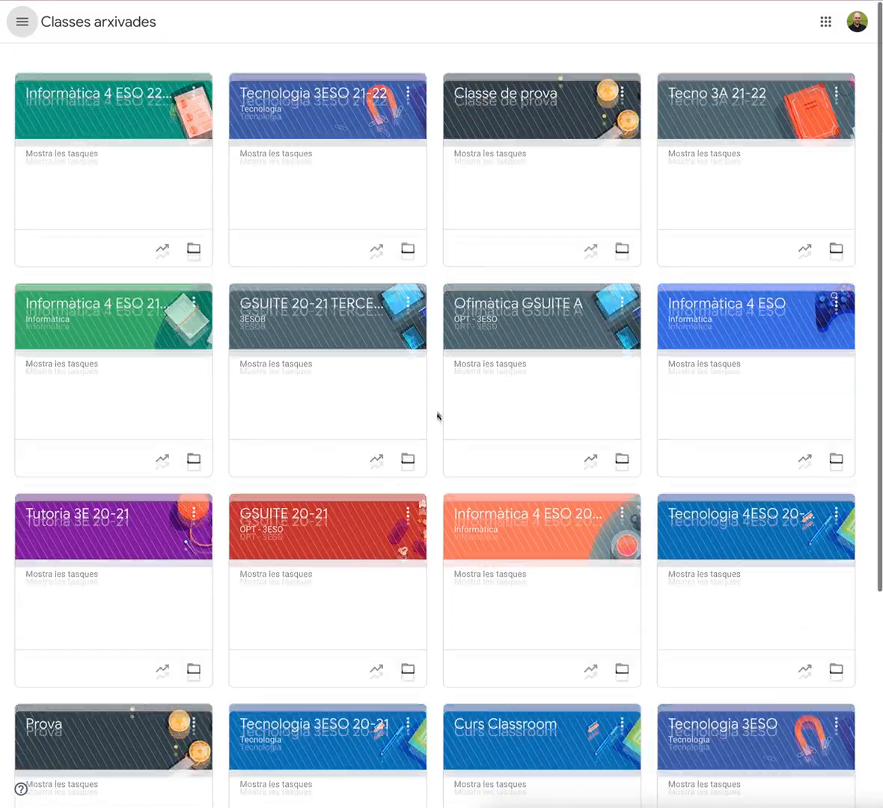
{"action": "left_click", "coordinate": [620, 83]}
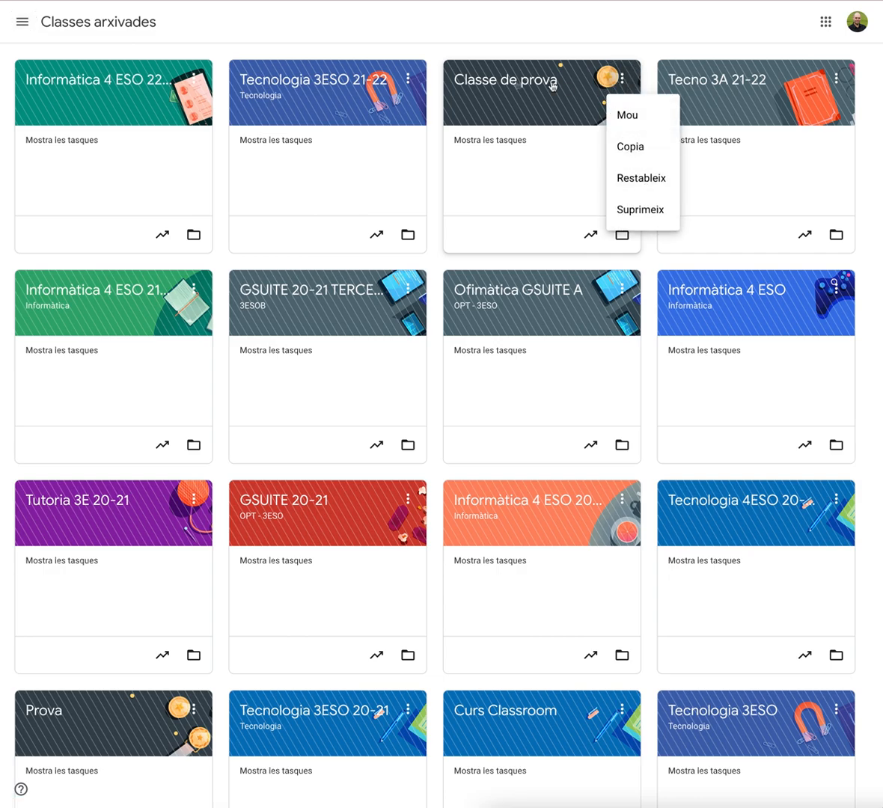
{"action": "left_click", "coordinate": [633, 179]}
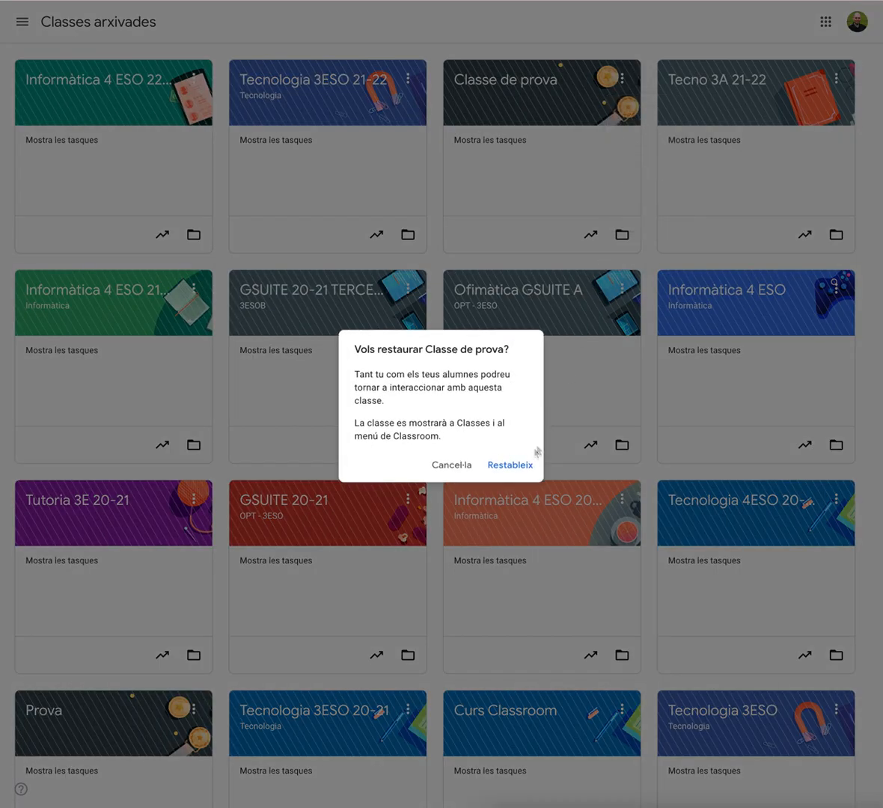
{"action": "left_click", "coordinate": [510, 467]}
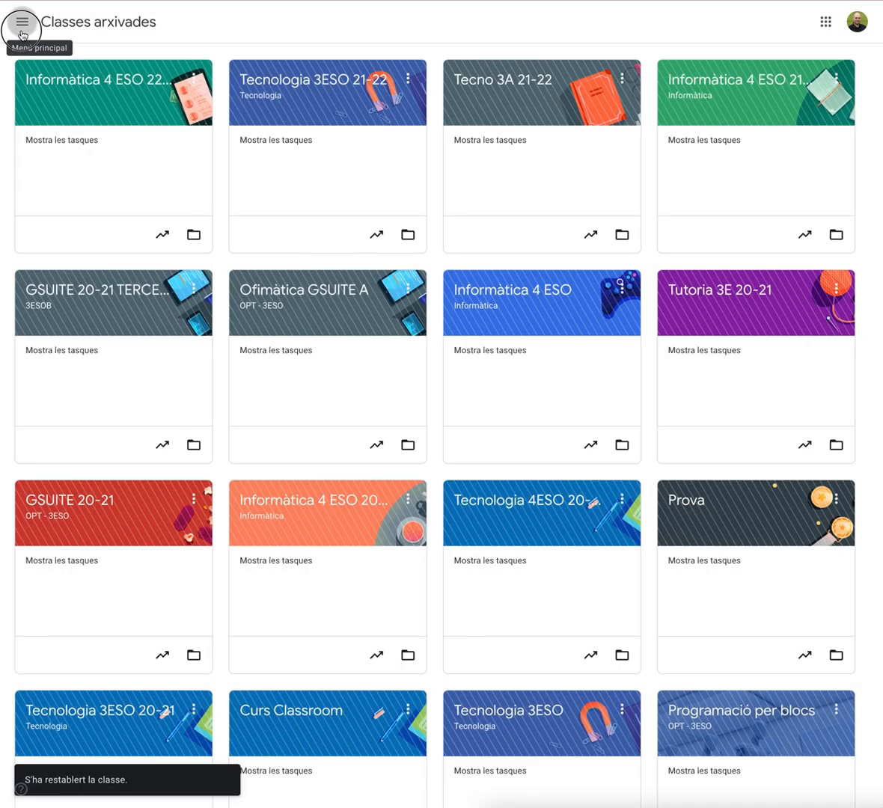
Return to the class list and open the Tecnologia 3ESO 21-22 class
{"action": "left_click", "coordinate": [23, 22]}
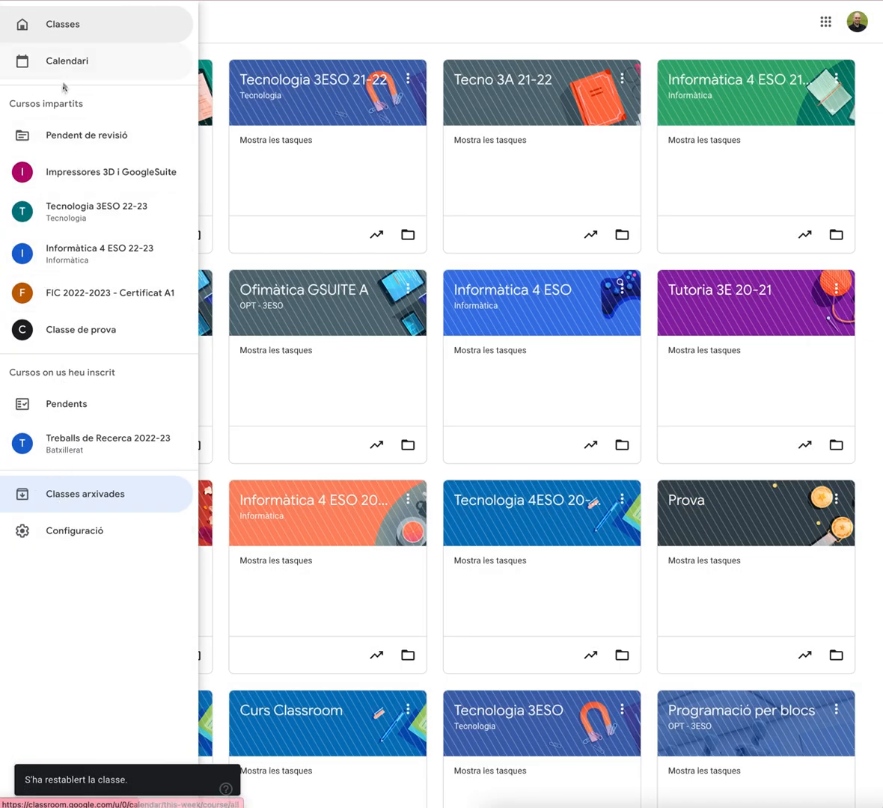
{"action": "left_click", "coordinate": [63, 25]}
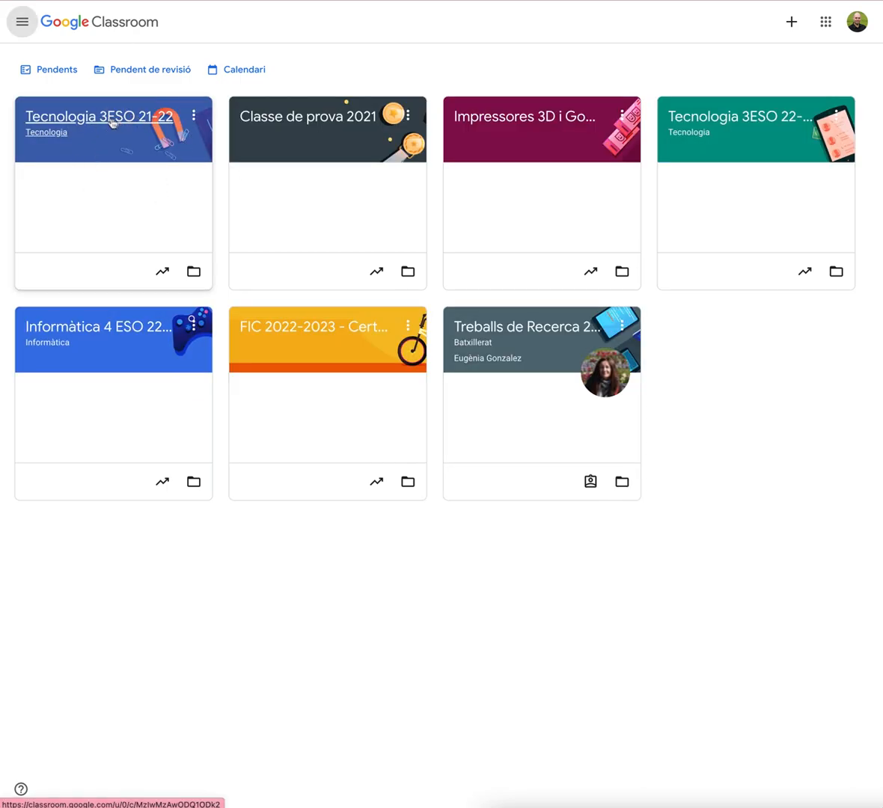
{"action": "left_click", "coordinate": [105, 117]}
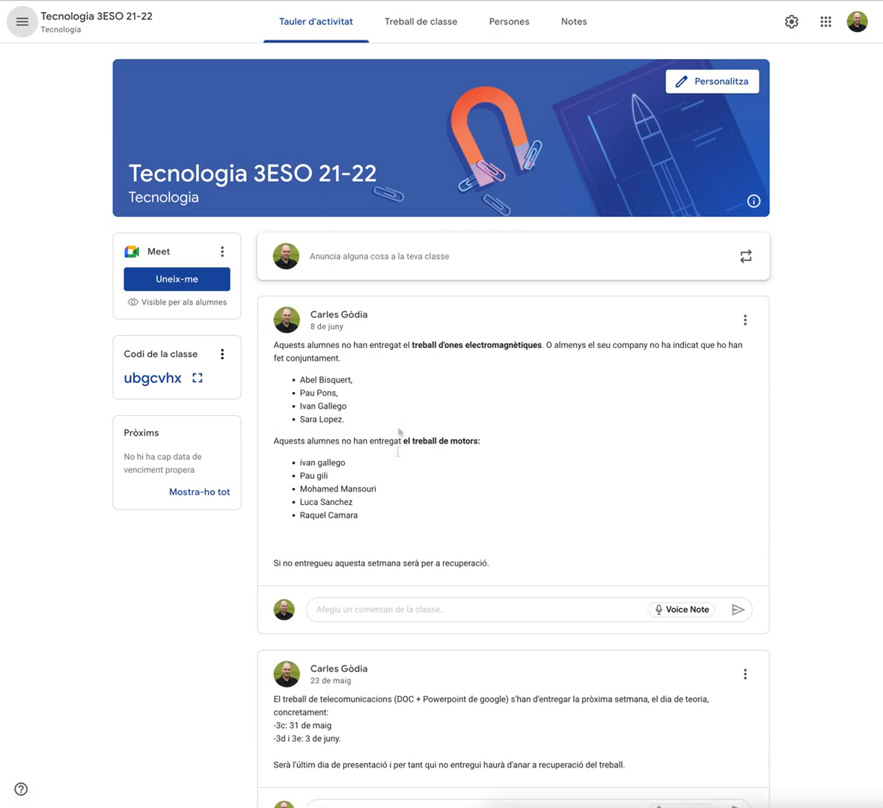
Browse the Tecnologia 3ESO 21-22 class's stream, classwork topics and people
{"action": "scroll", "coordinate": [394, 509], "scroll_direction": "down", "scroll_amount": 1}
{"action": "scroll", "coordinate": [393, 512], "scroll_direction": "up", "scroll_amount": 1}
{"action": "left_click", "coordinate": [412, 21]}
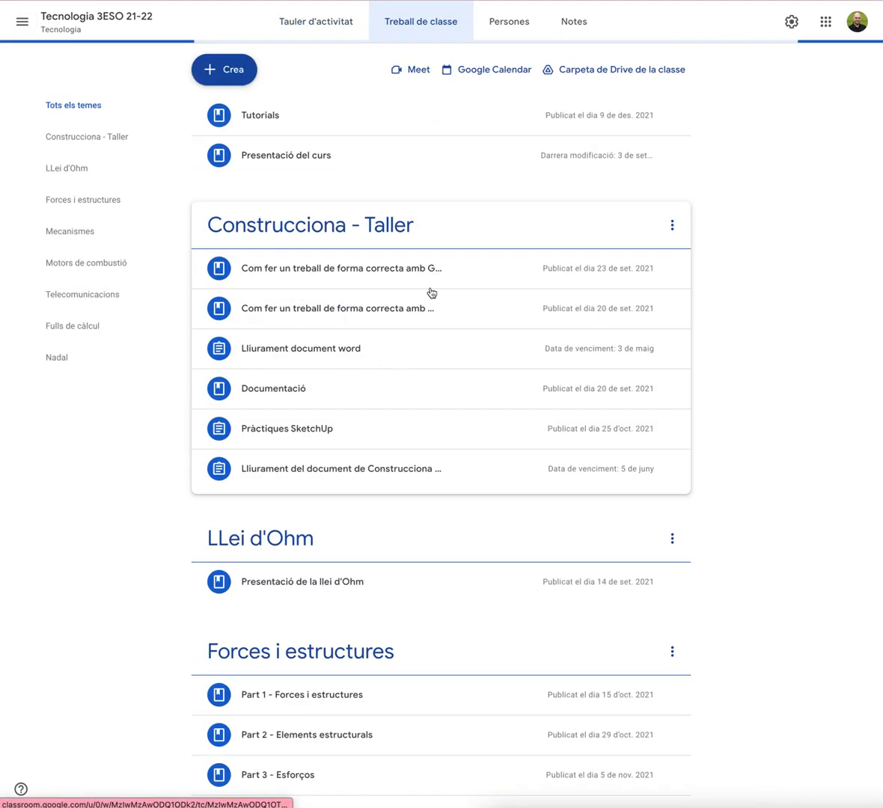
{"action": "scroll", "coordinate": [407, 386], "scroll_direction": "down", "scroll_amount": 3}
{"action": "scroll", "coordinate": [406, 386], "scroll_direction": "down", "scroll_amount": 9}
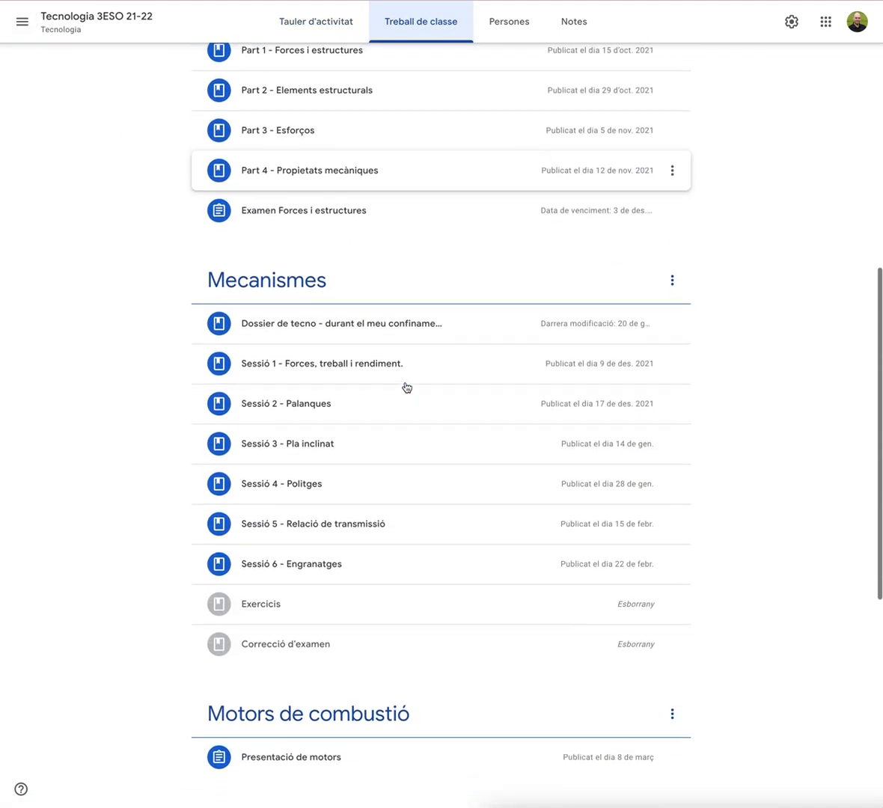
{"action": "scroll", "coordinate": [337, 419], "scroll_direction": "down", "scroll_amount": 4}
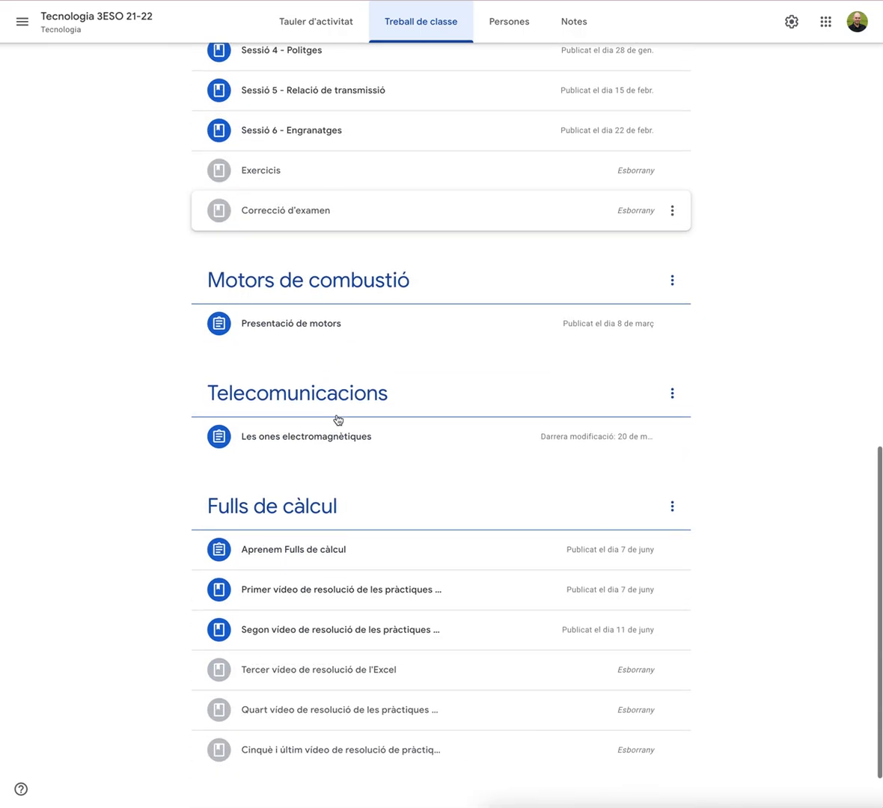
{"action": "left_click", "coordinate": [512, 25]}
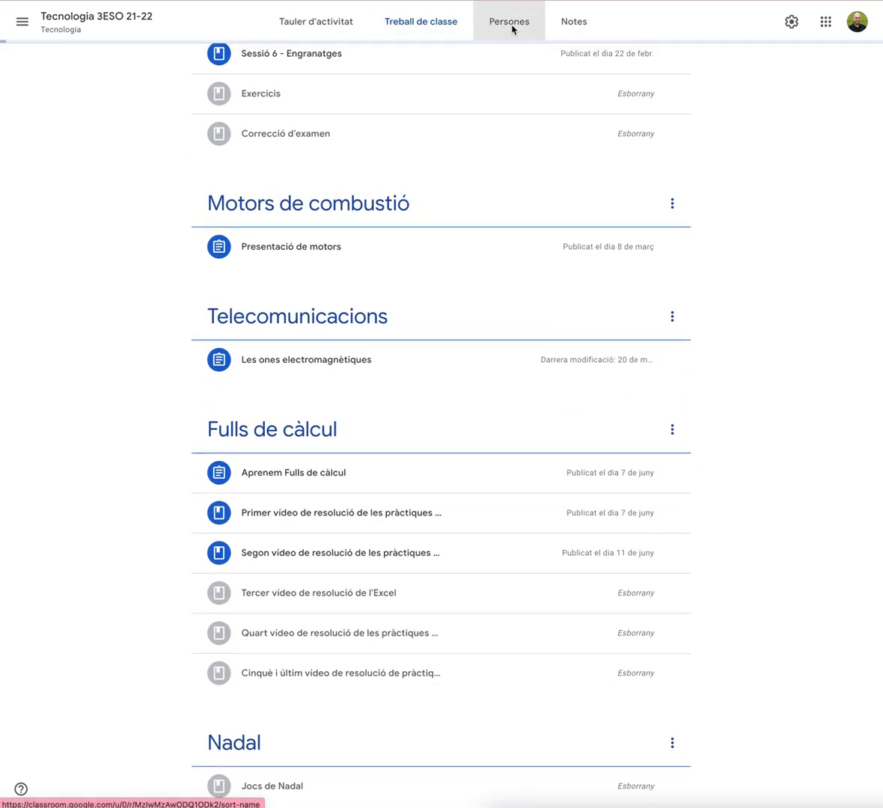
{"action": "left_click", "coordinate": [309, 28]}
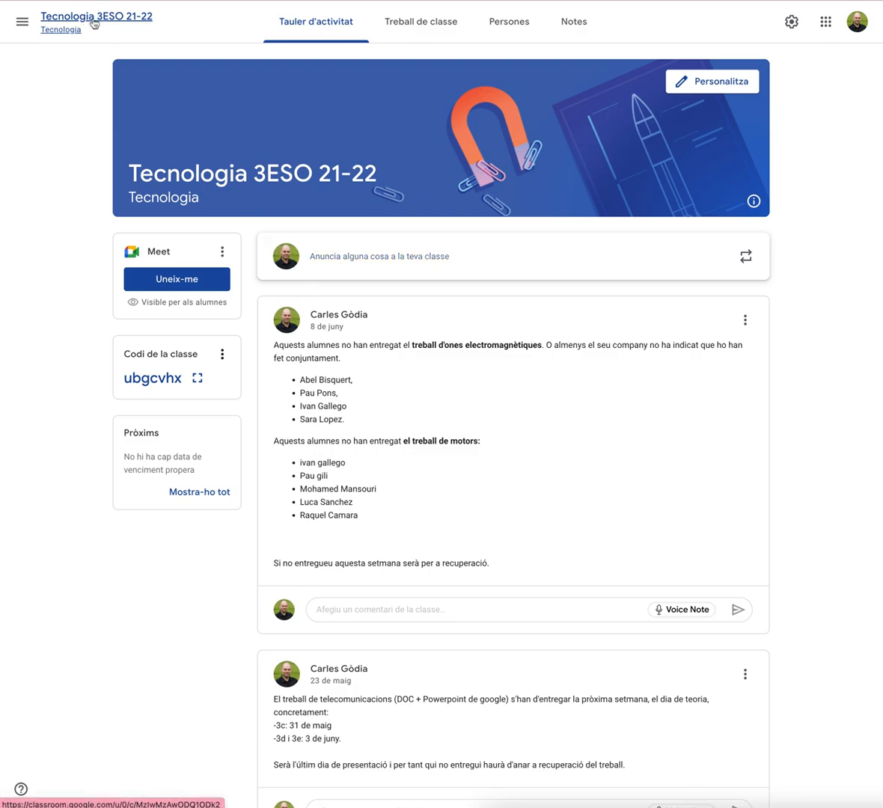
Back in the class list, start copying Tecnologia 3ESO 21-22 and change the name's year to 22-23
{"action": "left_click", "coordinate": [21, 21]}
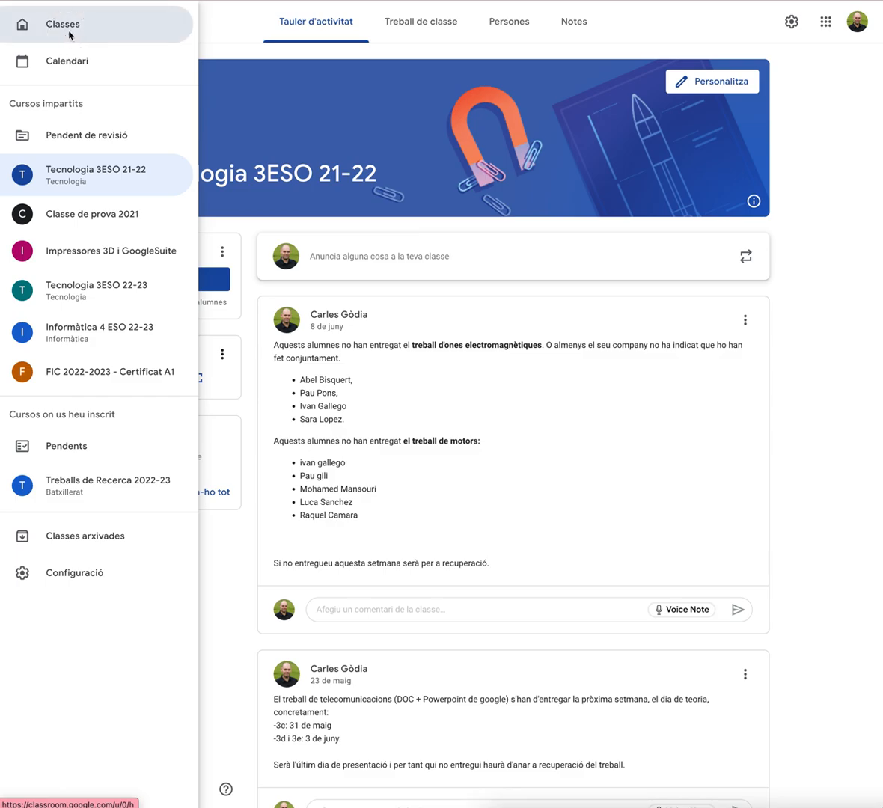
{"action": "left_click", "coordinate": [70, 35]}
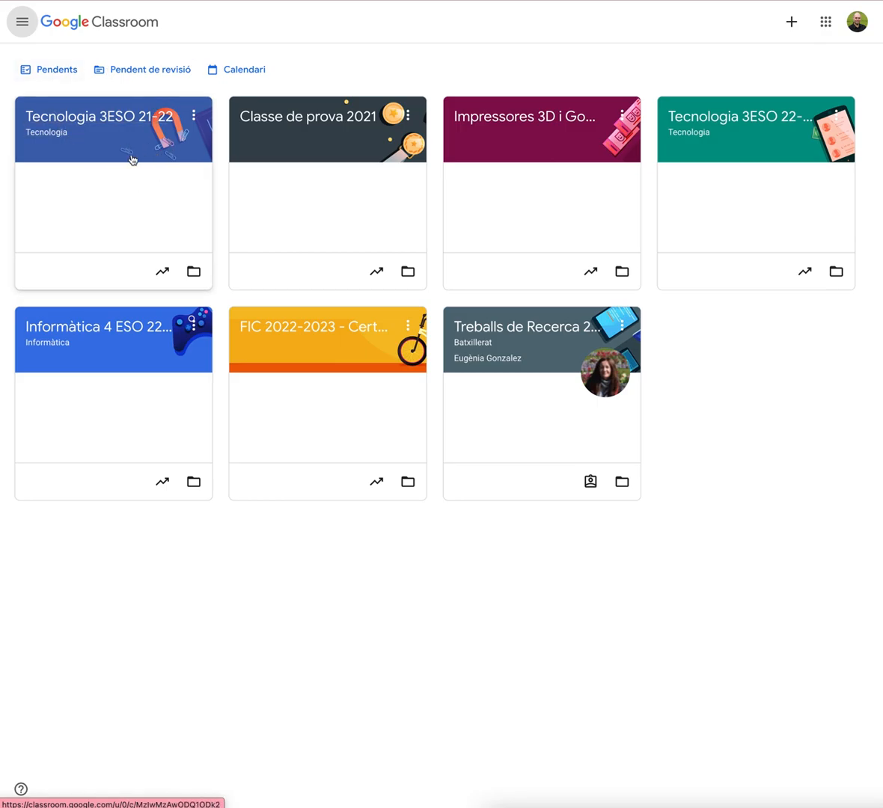
{"action": "left_click", "coordinate": [193, 115]}
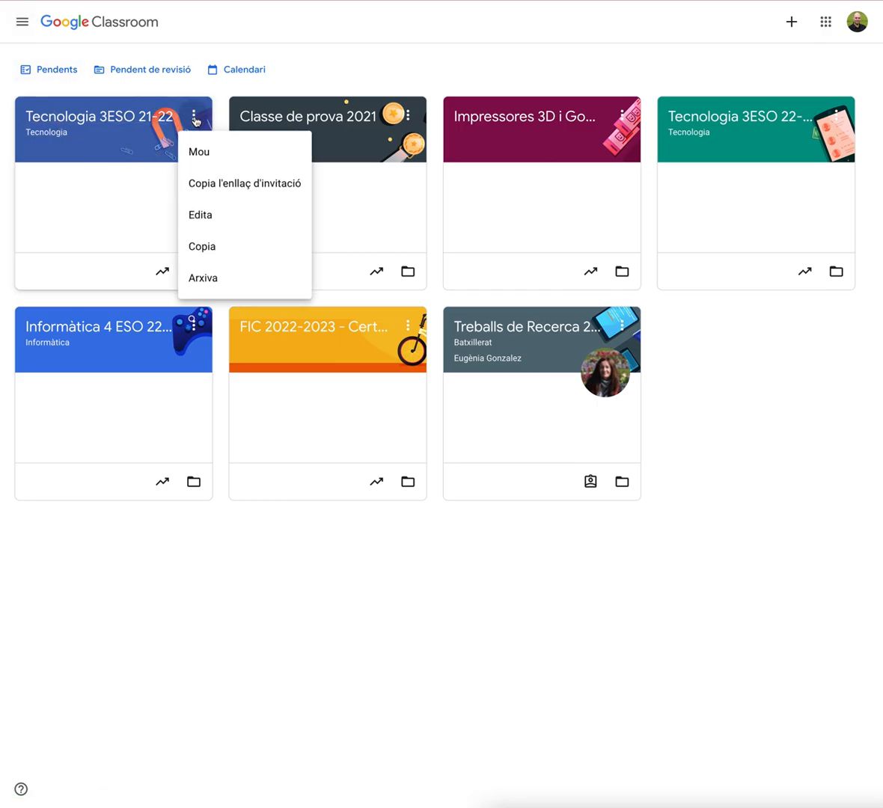
{"action": "left_click", "coordinate": [211, 248]}
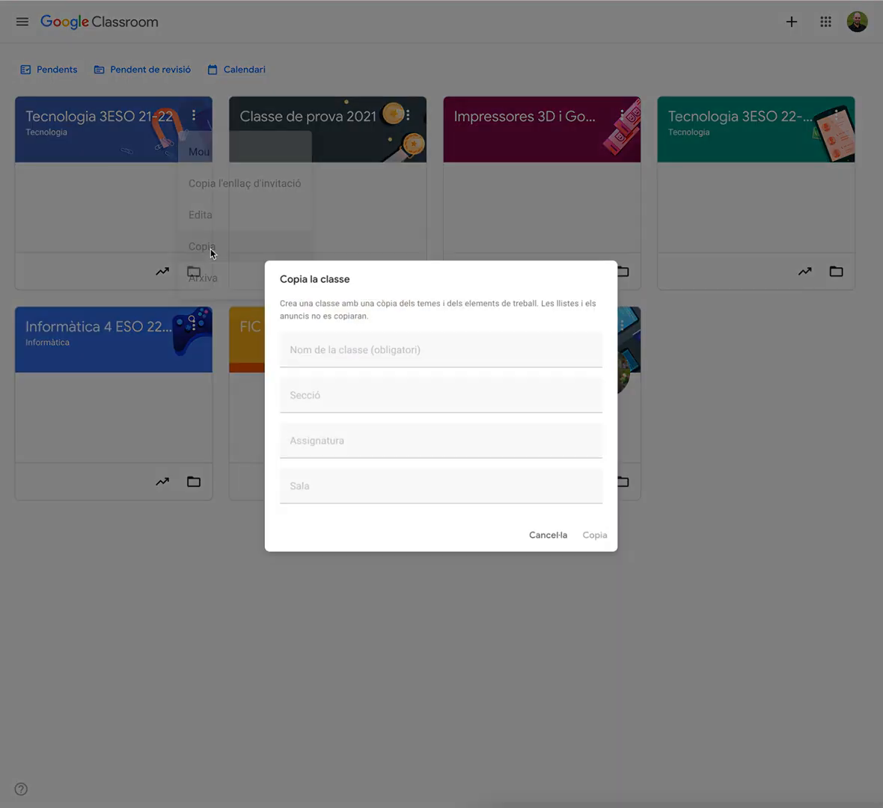
{"action": "left_click_drag", "start_coordinate": [464, 352], "coordinate": [437, 352]}
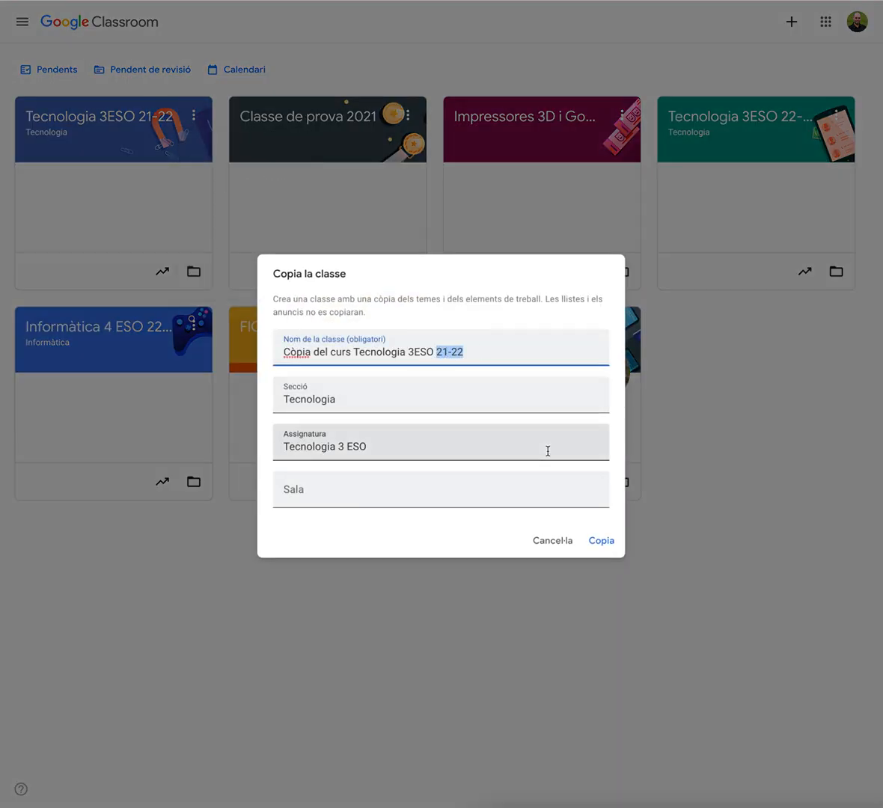
{"action": "type", "text": "22"}
Remove the 'Còpia del curs' prefix, name the copied class 2Tecnologia 3ESO 22-23 and create the copy
{"action": "left_click_drag", "start_coordinate": [311, 352], "coordinate": [268, 356]}
{"action": "key", "text": "Delete"}
{"action": "key", "text": "Delete"}
{"action": "key", "text": "Delete"}
{"action": "key", "text": "Delete"}
{"action": "key", "text": "Delete"}
{"action": "key", "text": "Delete"}
{"action": "key", "text": "Delete"}
{"action": "key", "text": "Delete"}
{"action": "key", "text": "Delete"}
{"action": "key", "text": "Delete"}
{"action": "key", "text": "Delete"}
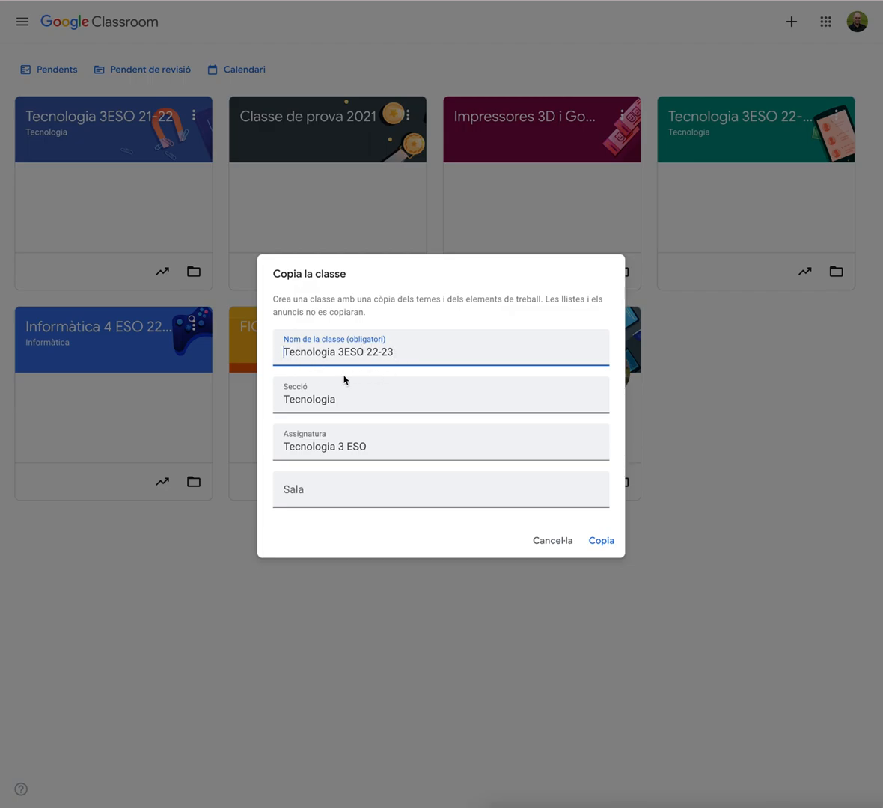
{"action": "type", "text": "2"}
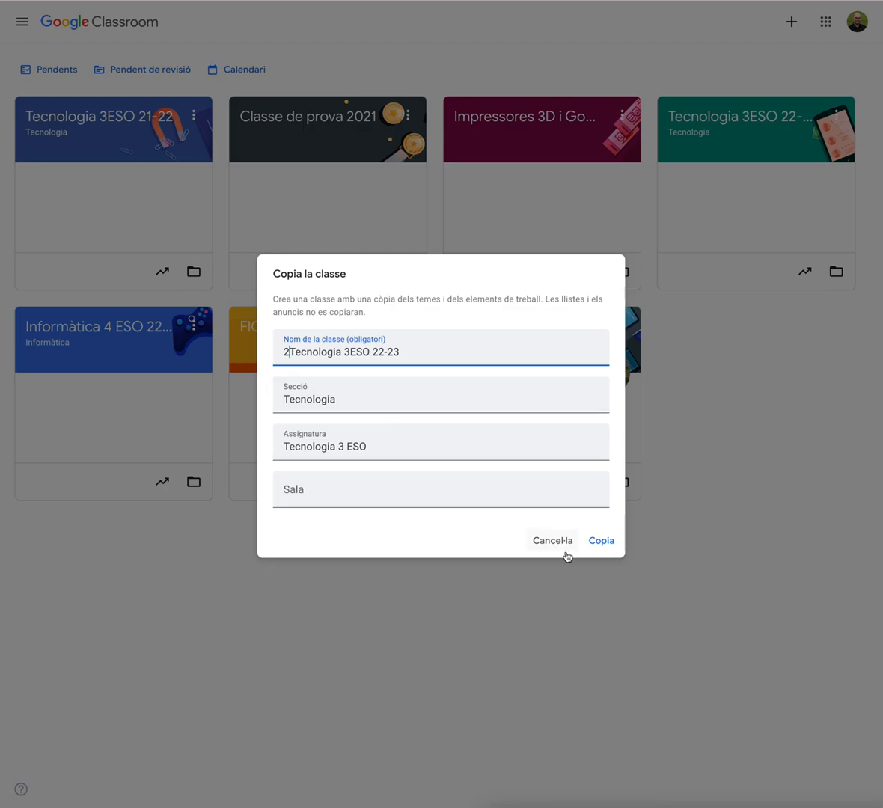
{"action": "left_click", "coordinate": [602, 541]}
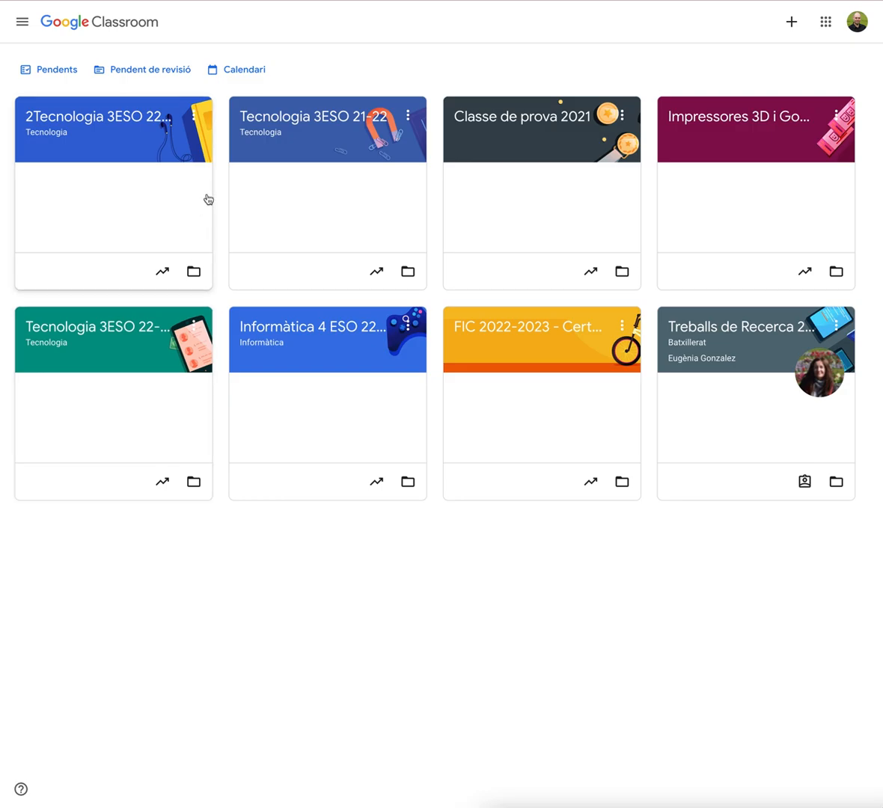
Open the new 2Tecnologia 3ESO 22-23 class and browse the topics and drafts in its classwork
{"action": "left_click", "coordinate": [88, 120]}
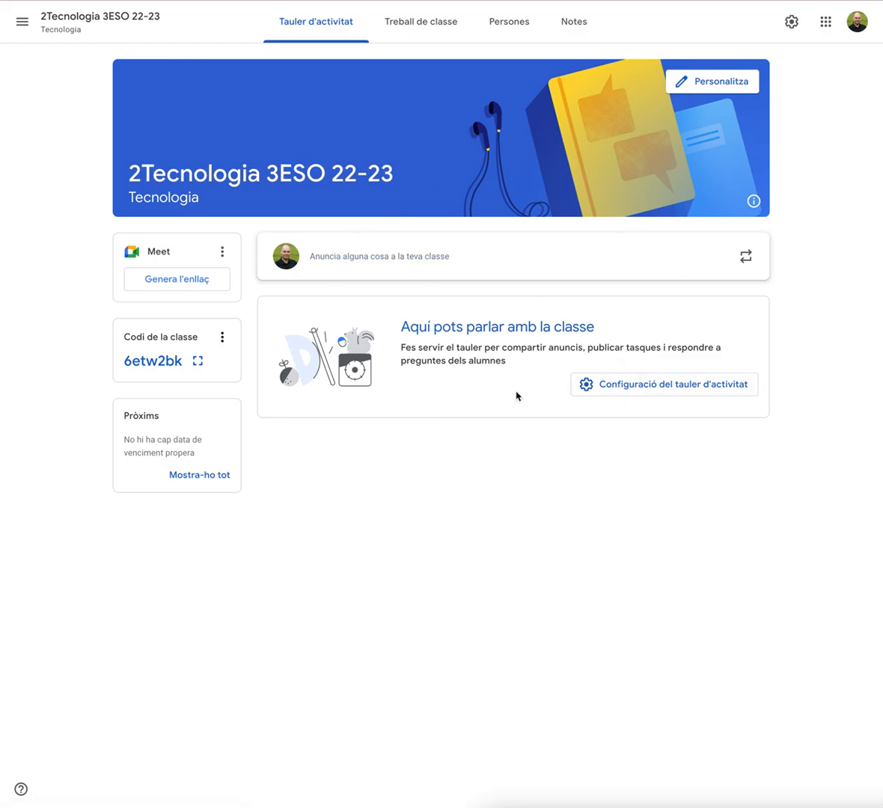
{"action": "left_click", "coordinate": [423, 30]}
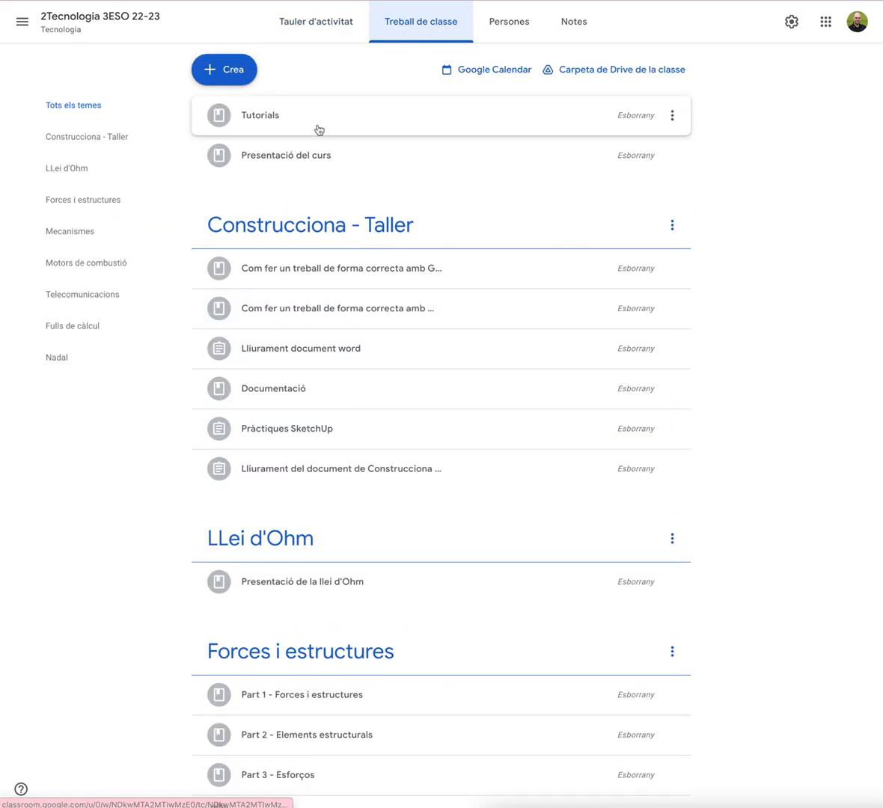
{"action": "scroll", "coordinate": [310, 432], "scroll_direction": "down", "scroll_amount": 8}
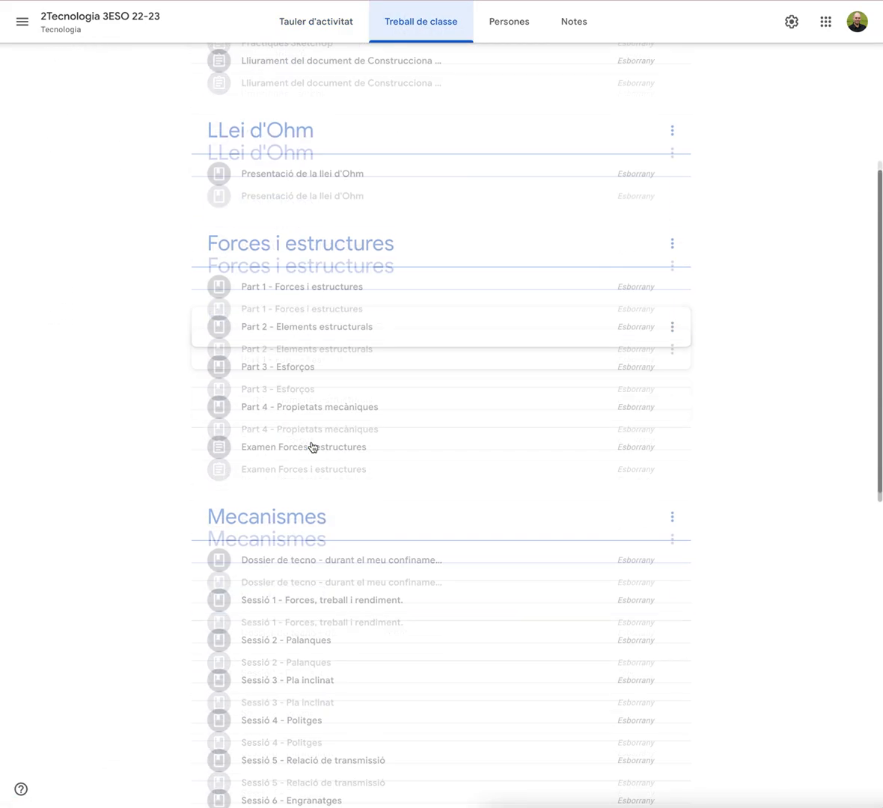
{"action": "scroll", "coordinate": [313, 448], "scroll_direction": "down", "scroll_amount": 6}
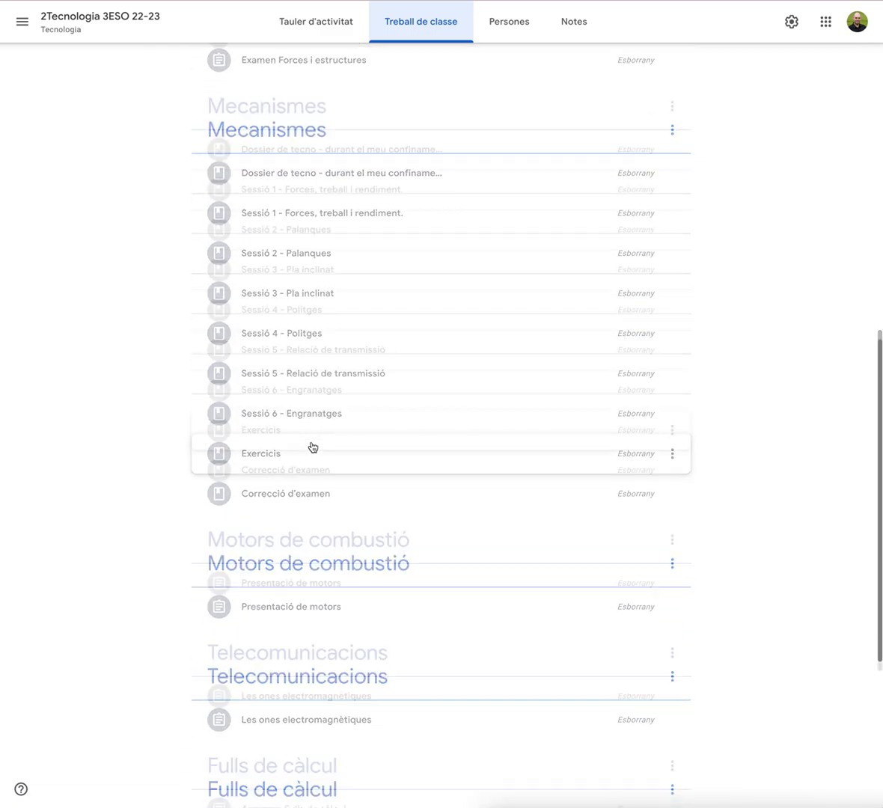
{"action": "scroll", "coordinate": [313, 447], "scroll_direction": "down", "scroll_amount": 2}
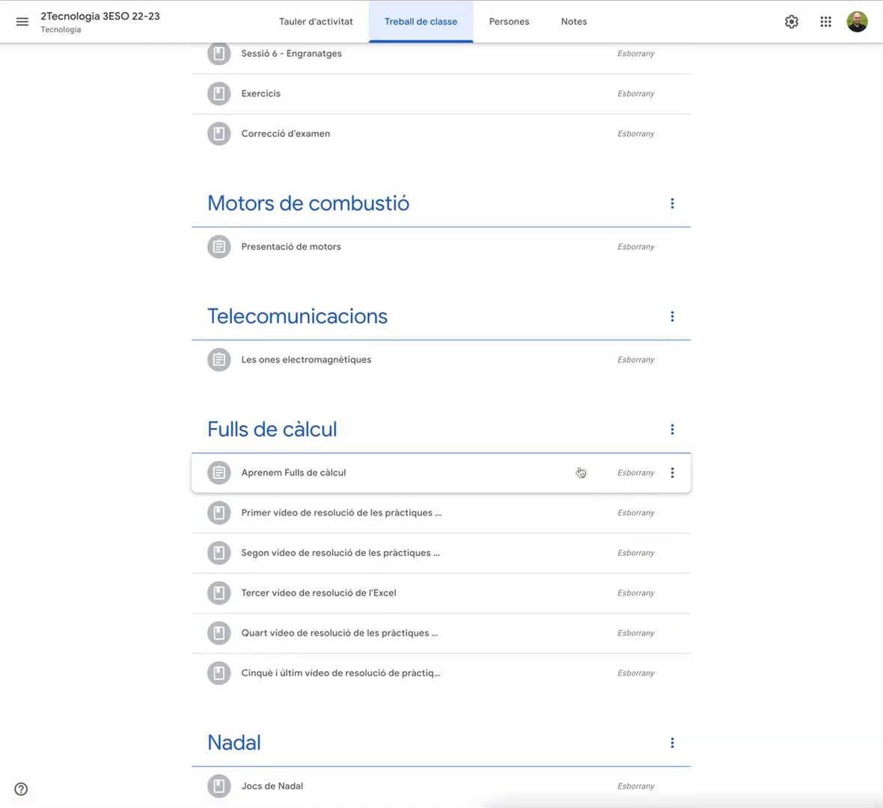
{"action": "scroll", "coordinate": [571, 477], "scroll_direction": "up", "scroll_amount": 15}
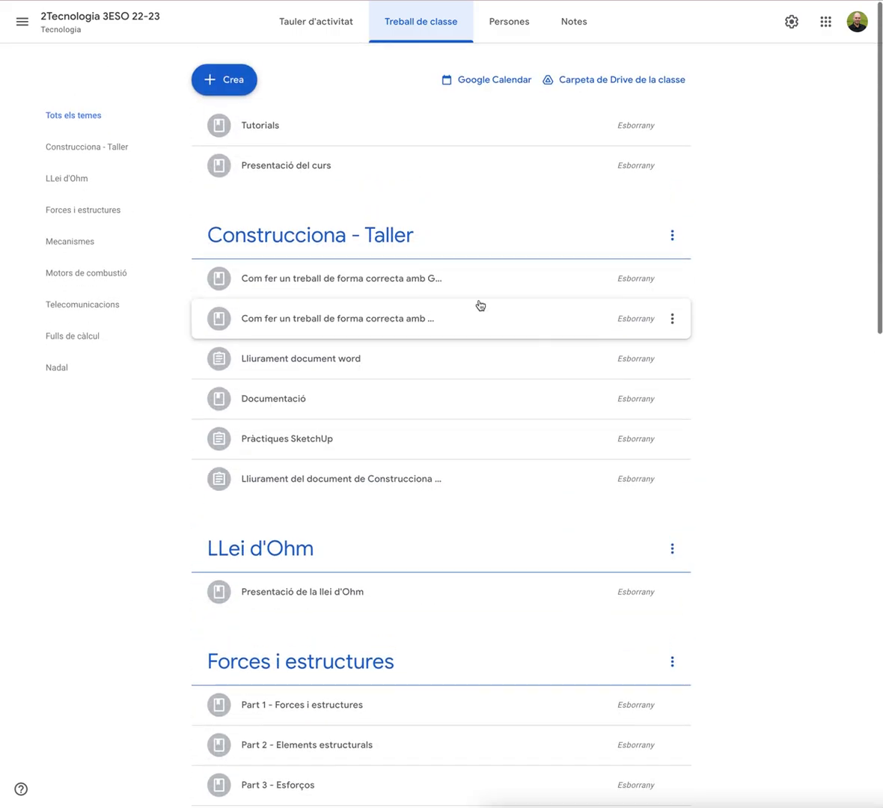
Edit the Presentació del curs draft material and publish it to the class
{"action": "left_click", "coordinate": [545, 152]}
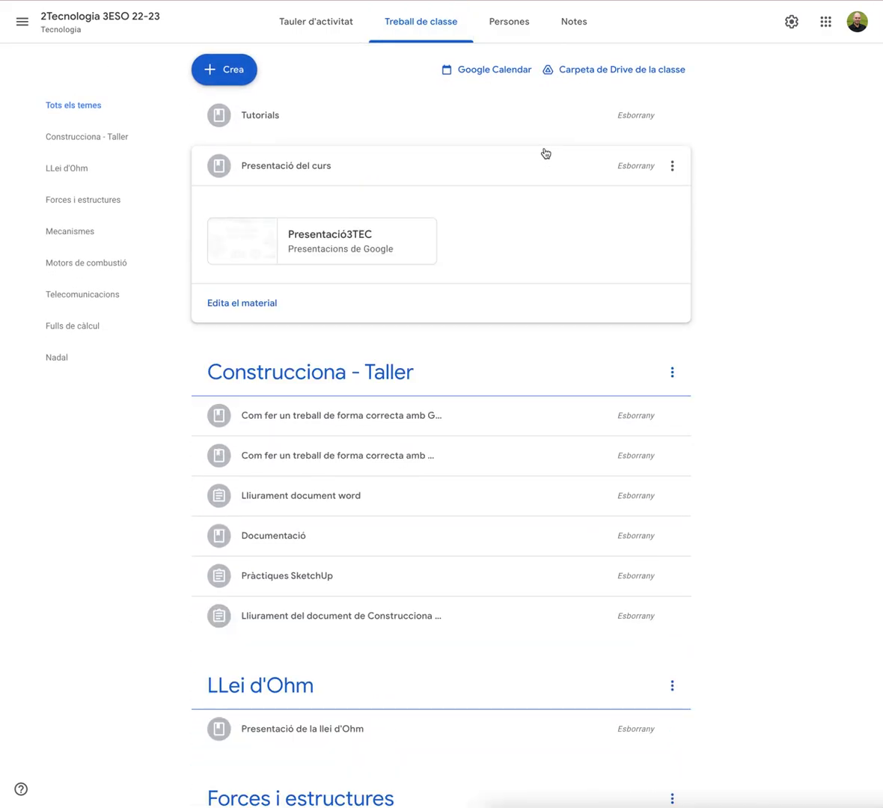
{"action": "left_click", "coordinate": [247, 305]}
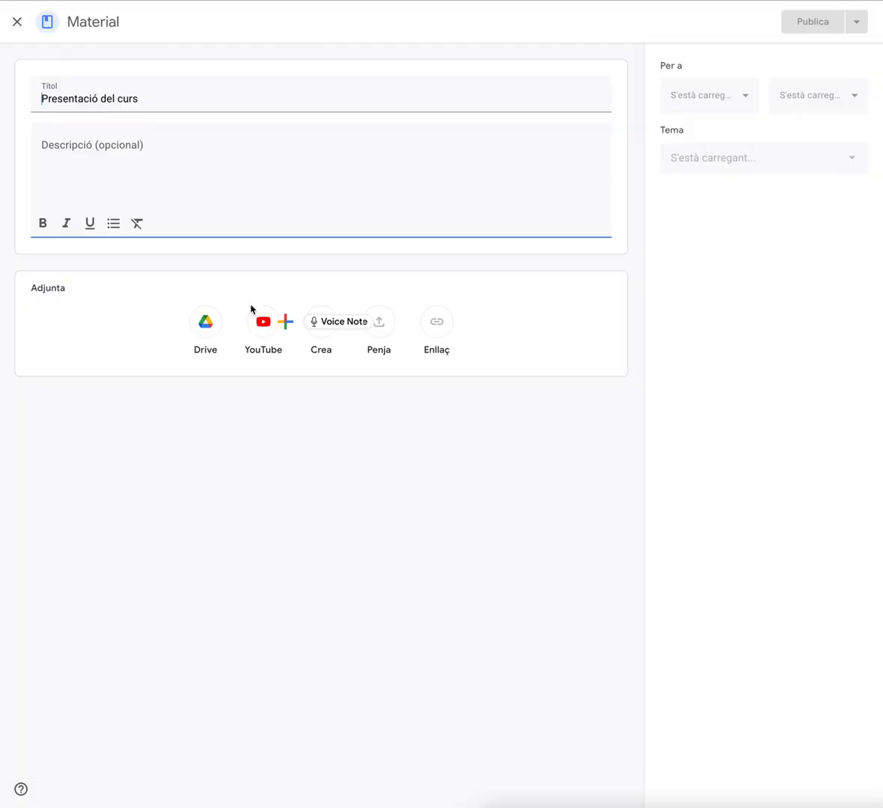
{"action": "left_click", "coordinate": [803, 22]}
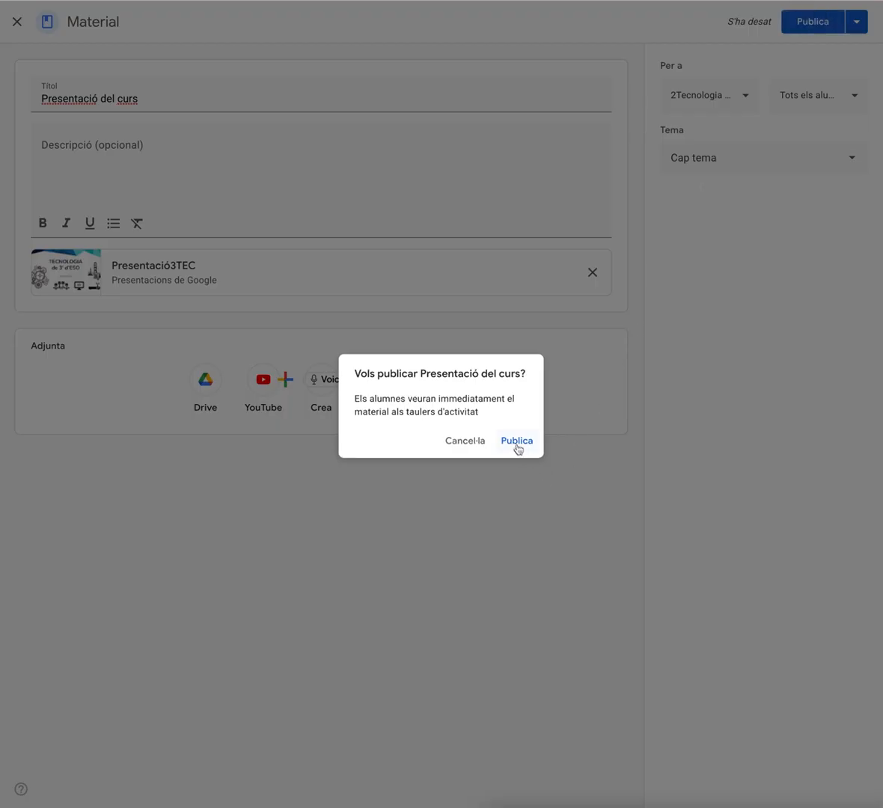
{"action": "left_click", "coordinate": [515, 441]}
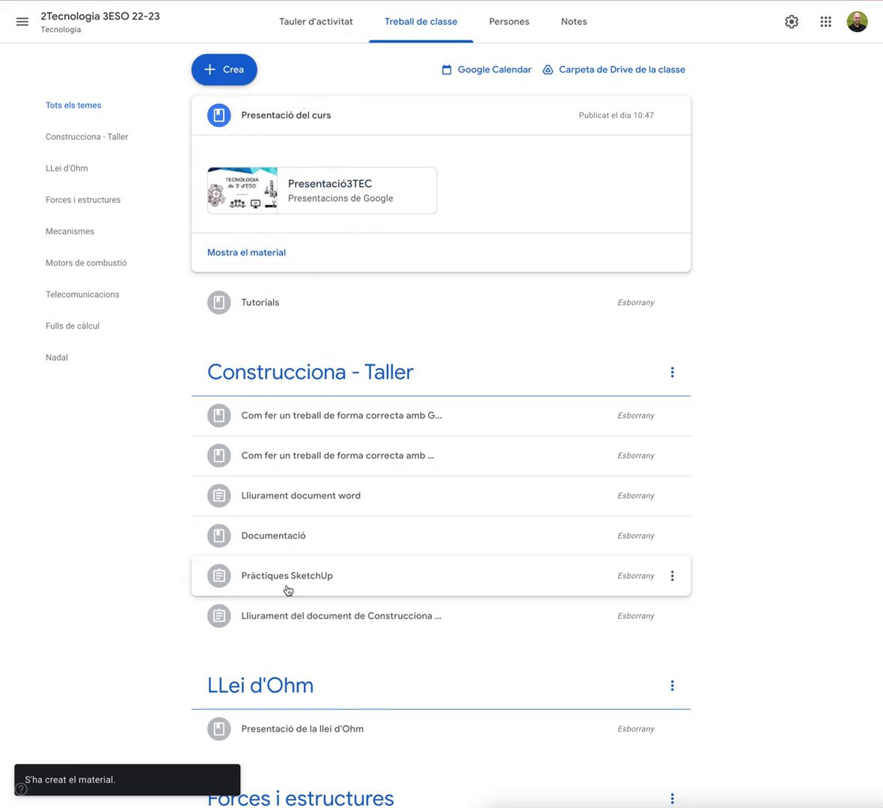
Browse the new class's classwork, people, grades and stream pages
{"action": "scroll", "coordinate": [288, 590], "scroll_direction": "down", "scroll_amount": 1}
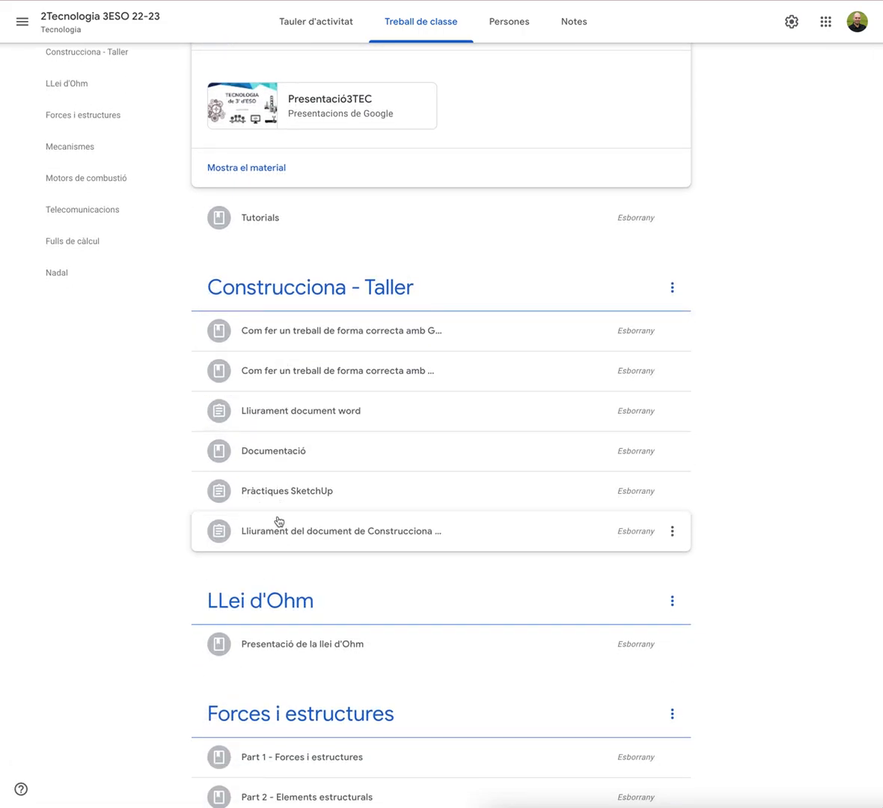
{"action": "scroll", "coordinate": [284, 538], "scroll_direction": "down", "scroll_amount": 4}
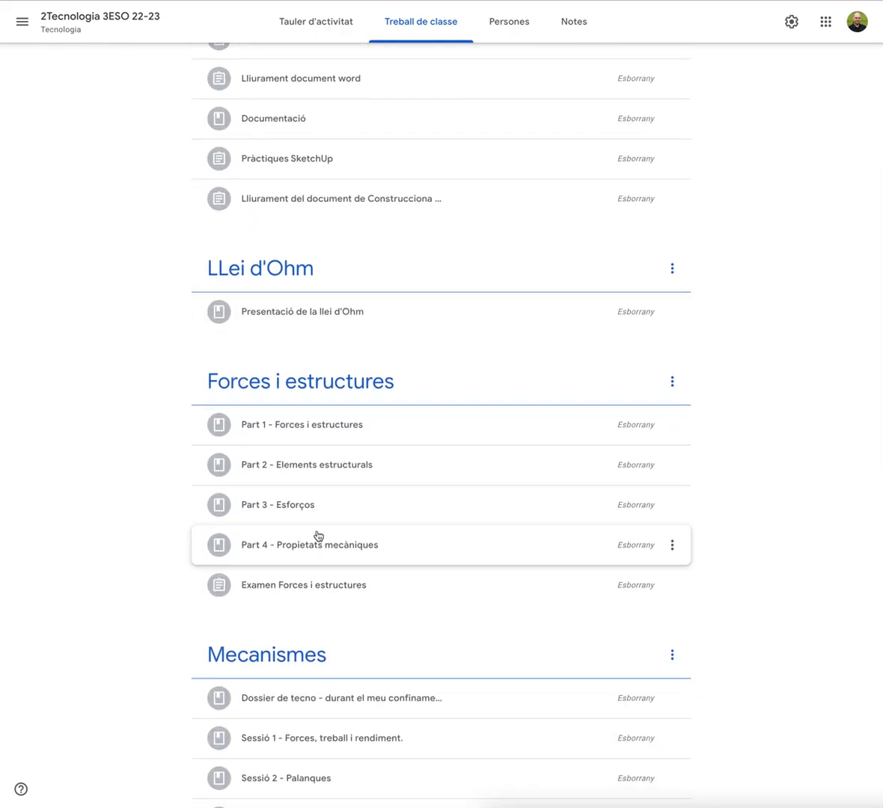
{"action": "scroll", "coordinate": [317, 536], "scroll_direction": "up", "scroll_amount": 5}
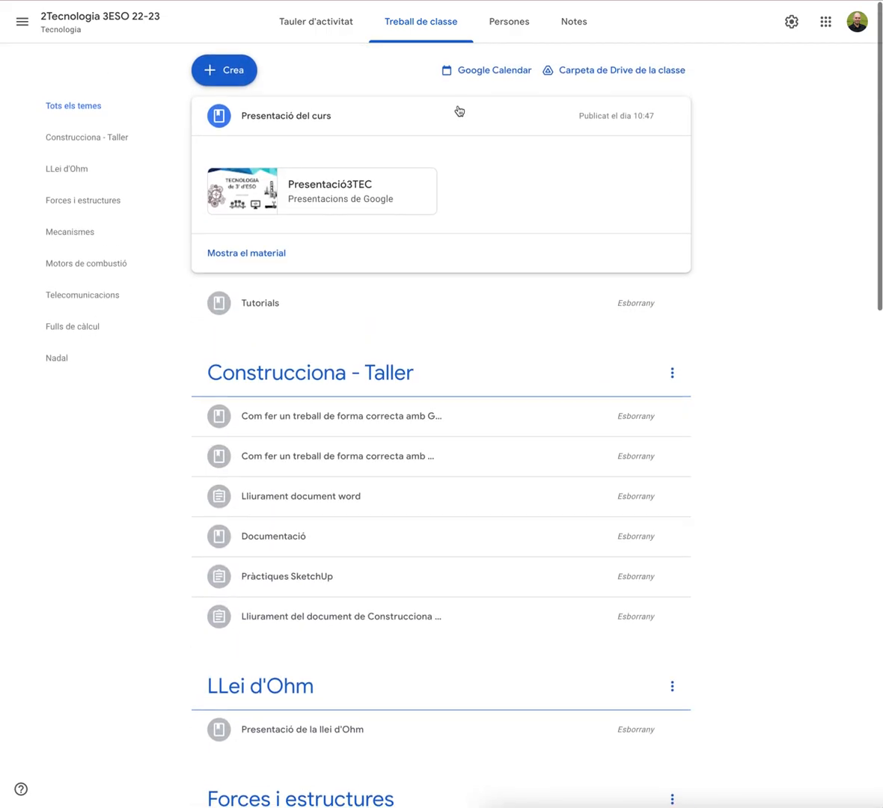
{"action": "left_click", "coordinate": [486, 27]}
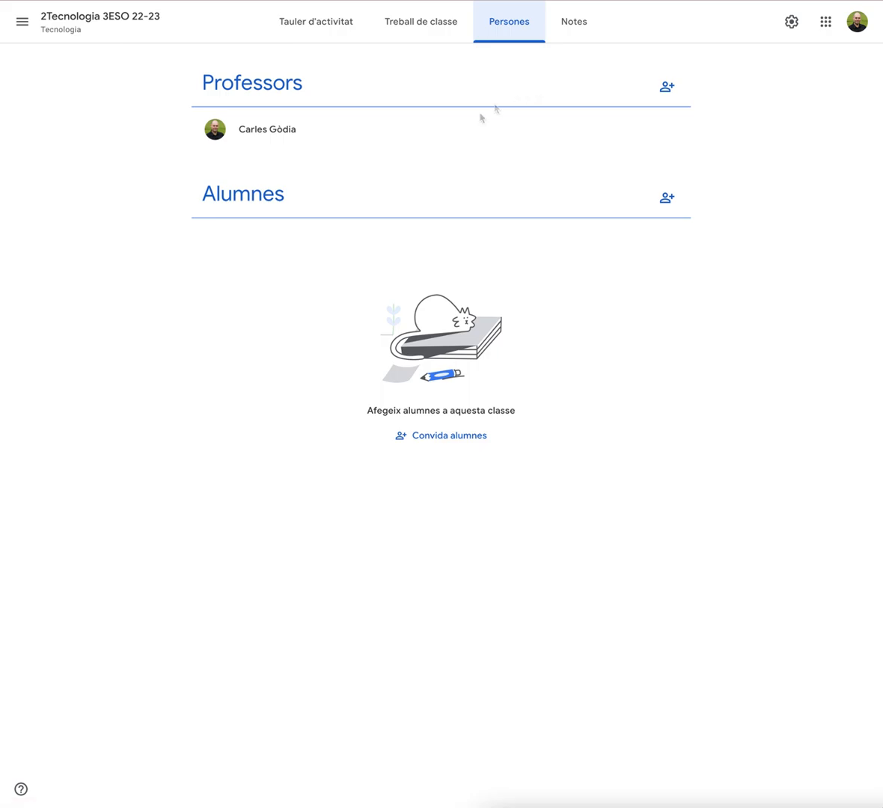
{"action": "left_click", "coordinate": [577, 27]}
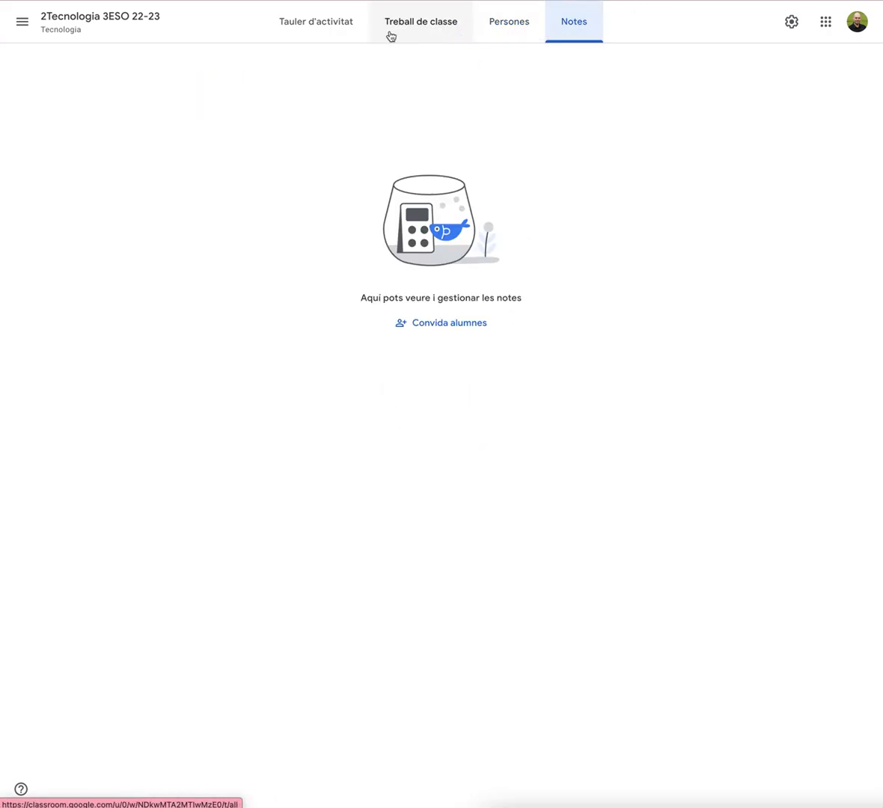
{"action": "left_click", "coordinate": [340, 32]}
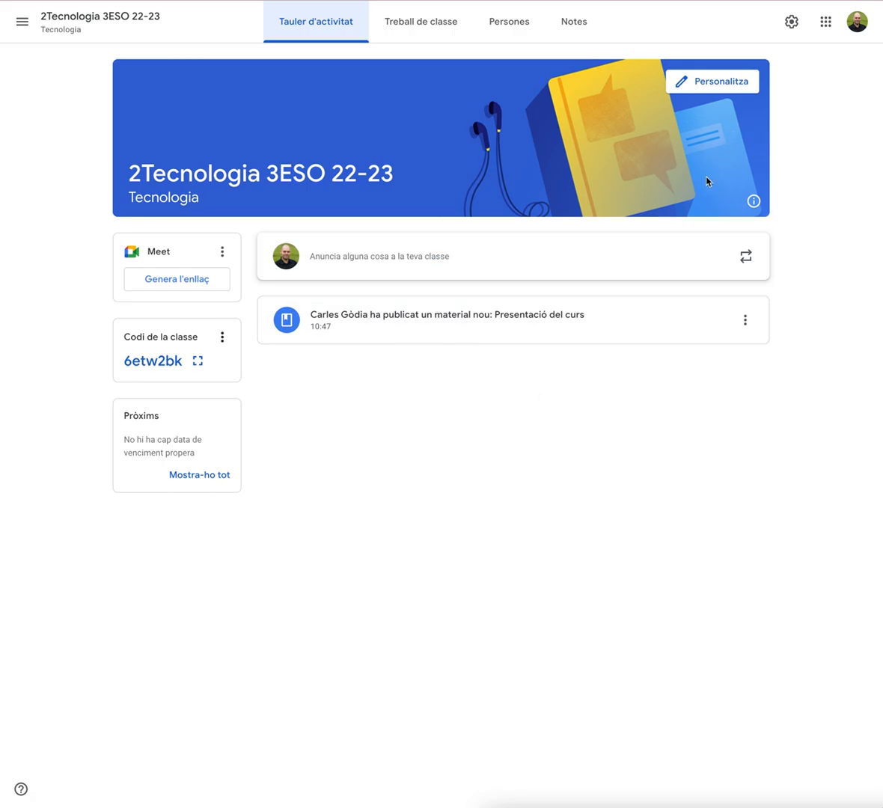
Open the class settings, review them and close them
{"action": "left_click", "coordinate": [791, 21]}
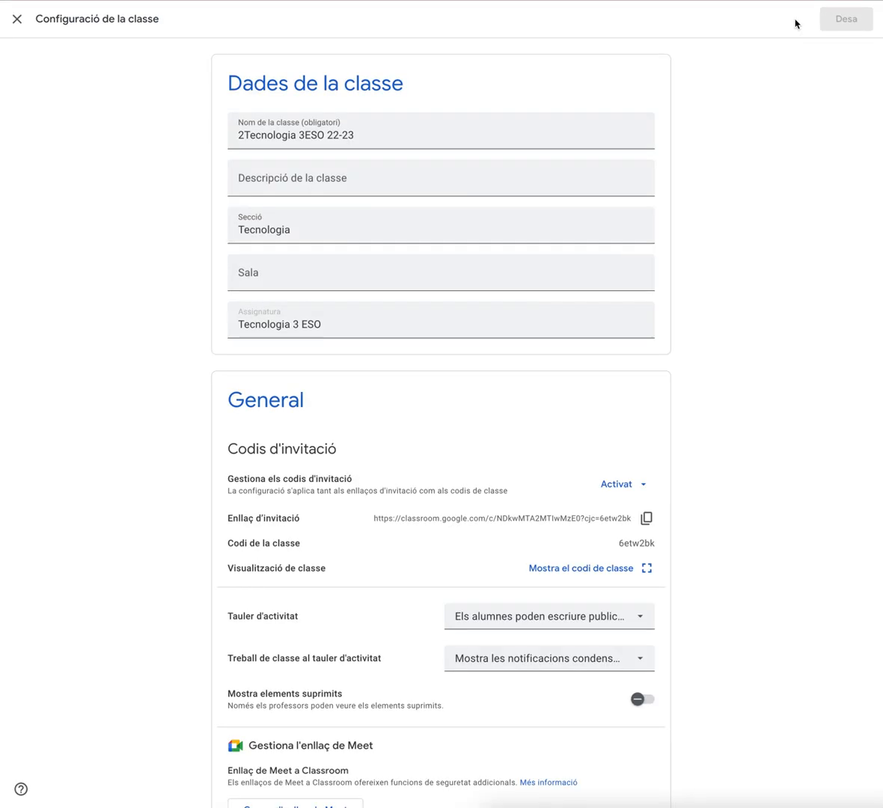
{"action": "scroll", "coordinate": [690, 189], "scroll_direction": "down", "scroll_amount": 3}
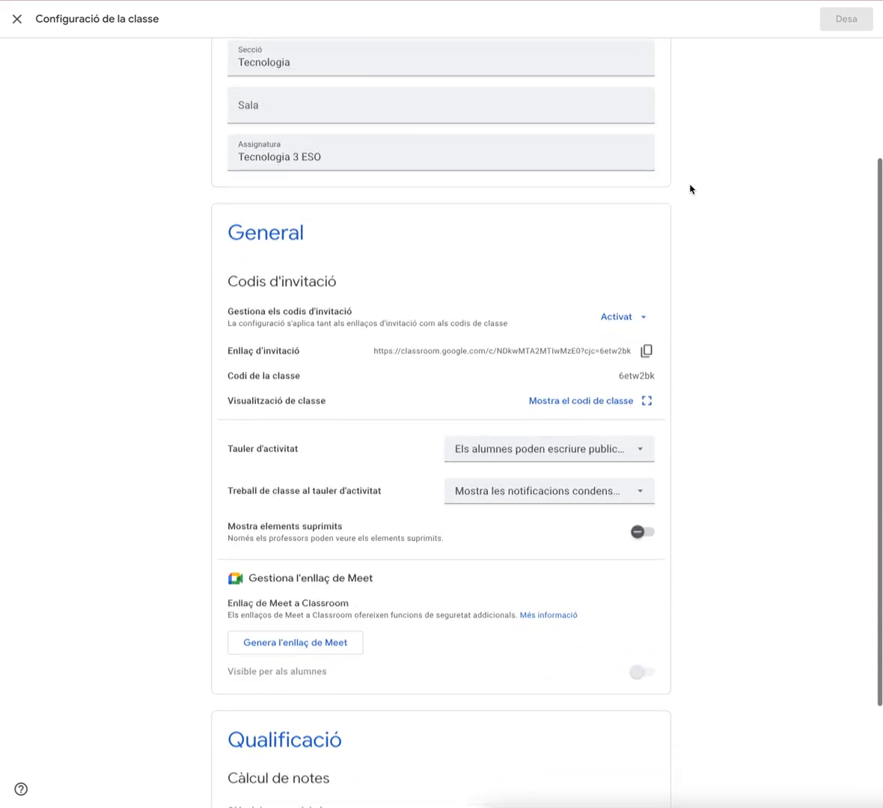
{"action": "scroll", "coordinate": [576, 189], "scroll_direction": "up", "scroll_amount": 2}
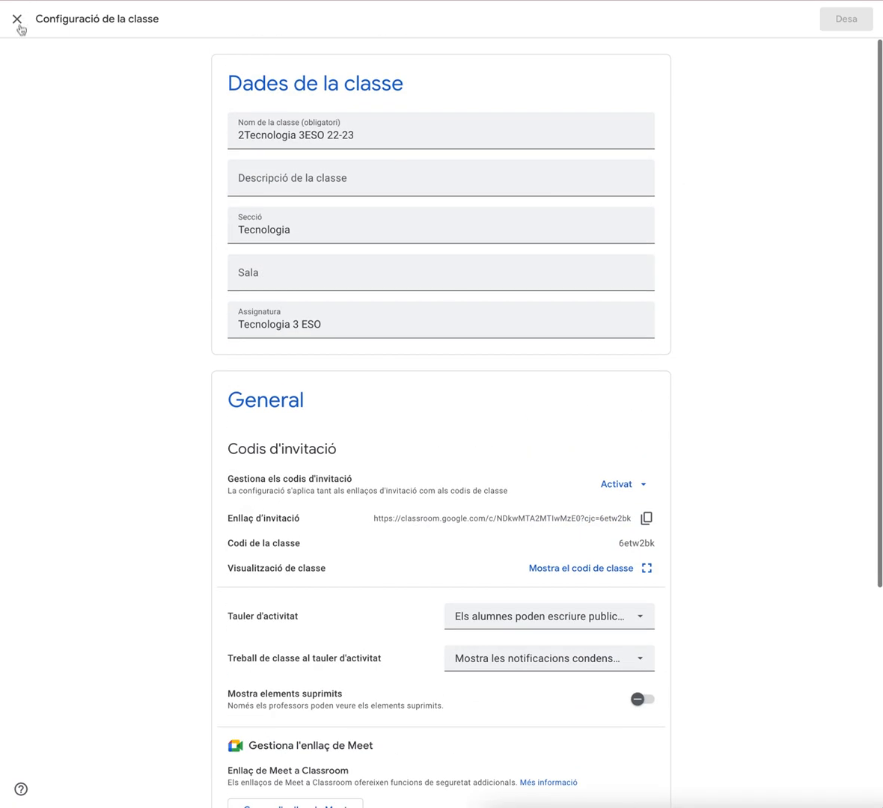
{"action": "left_click", "coordinate": [17, 21]}
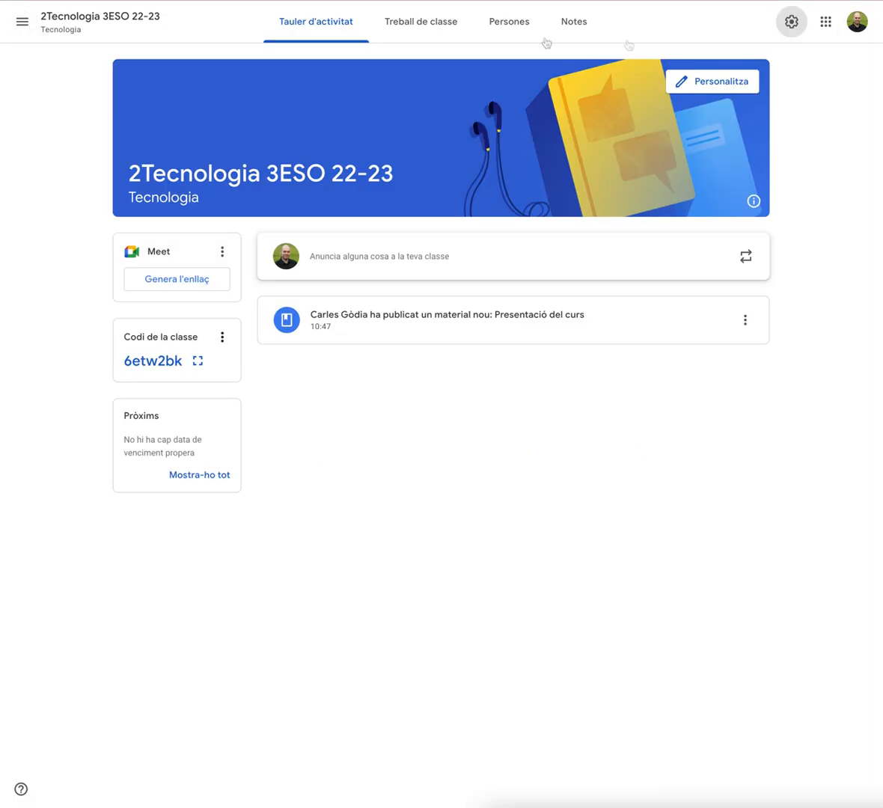
Reopen the class settings and set the stream so that only teachers can post (Només els professors poden escriure)
{"action": "left_click", "coordinate": [794, 22]}
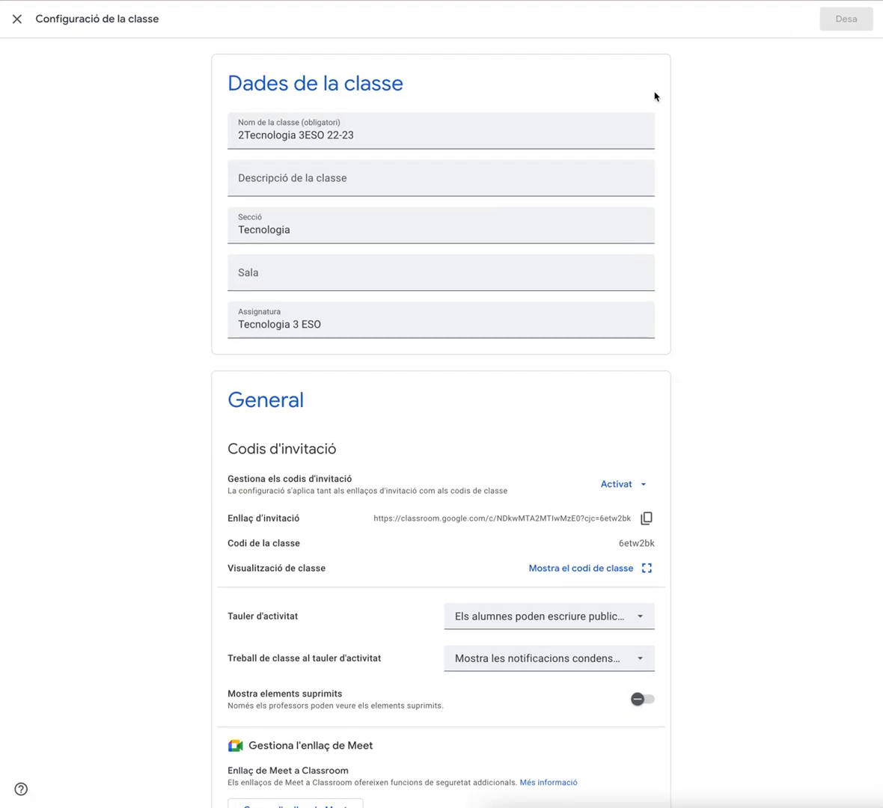
{"action": "scroll", "coordinate": [655, 95], "scroll_direction": "down", "scroll_amount": 3}
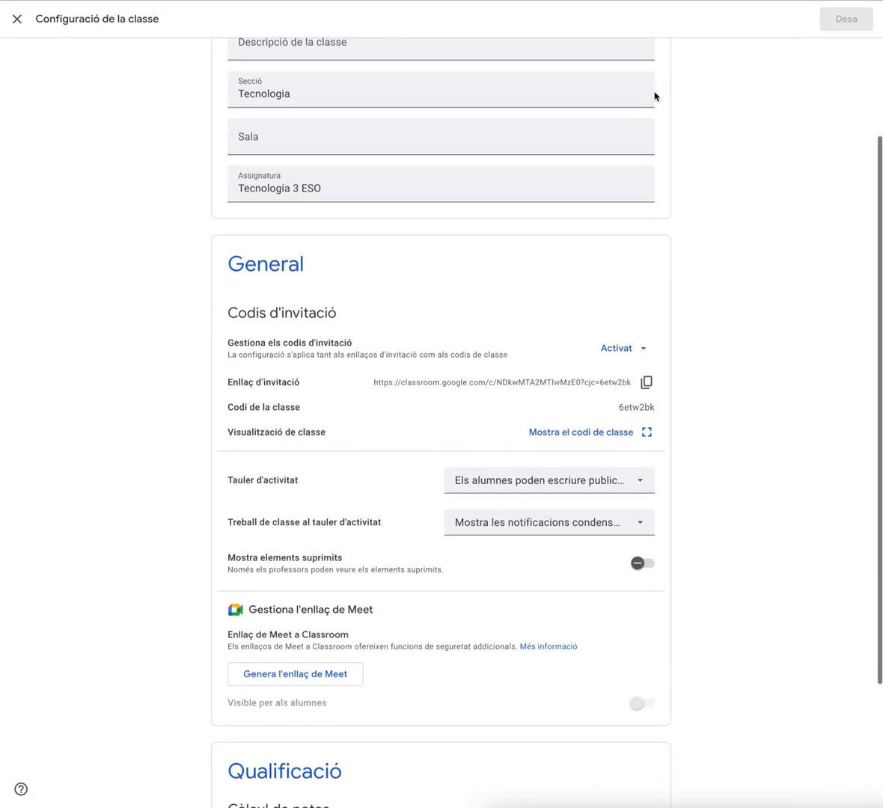
{"action": "scroll", "coordinate": [654, 96], "scroll_direction": "up", "scroll_amount": 2}
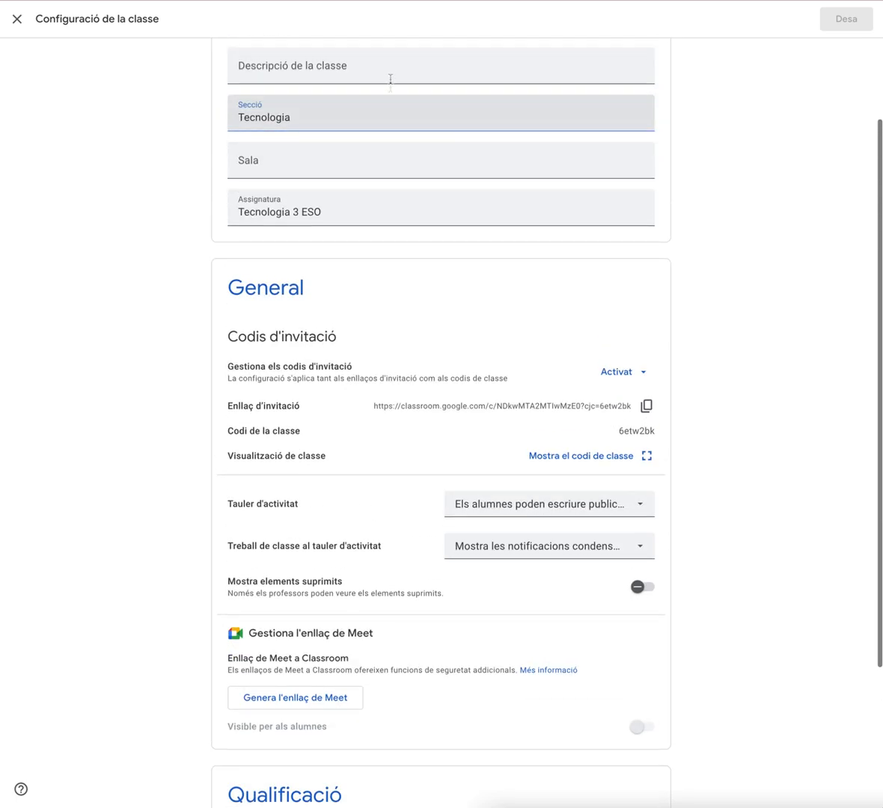
{"action": "scroll", "coordinate": [396, 236], "scroll_direction": "down", "scroll_amount": 3}
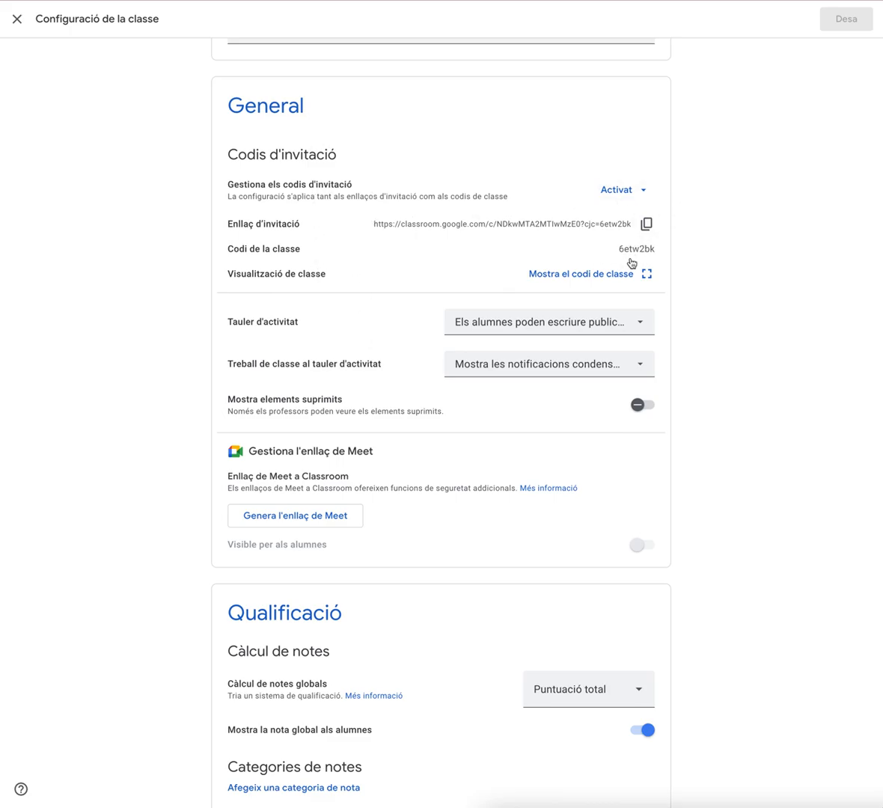
{"action": "scroll", "coordinate": [428, 289], "scroll_direction": "down", "scroll_amount": 1}
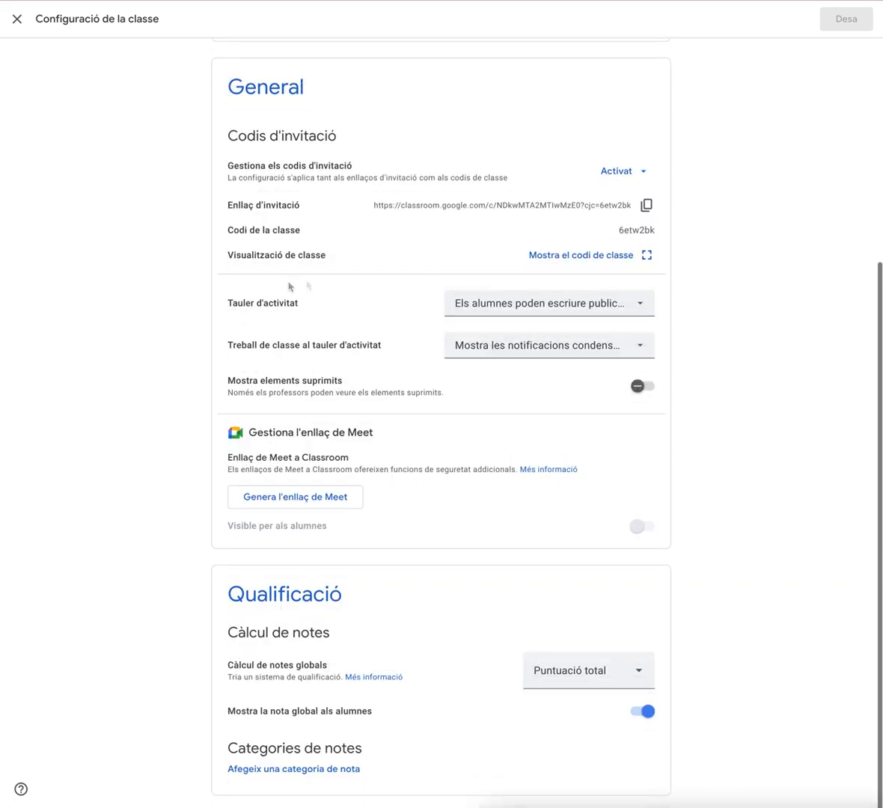
{"action": "left_click_drag", "start_coordinate": [227, 306], "coordinate": [305, 305]}
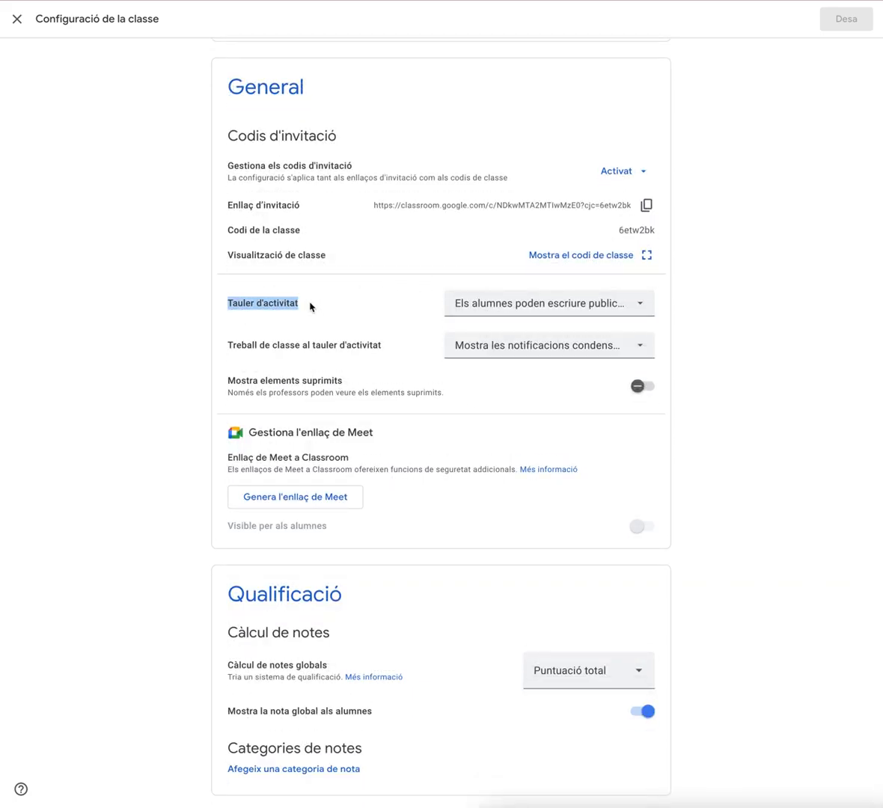
{"action": "left_click", "coordinate": [312, 305]}
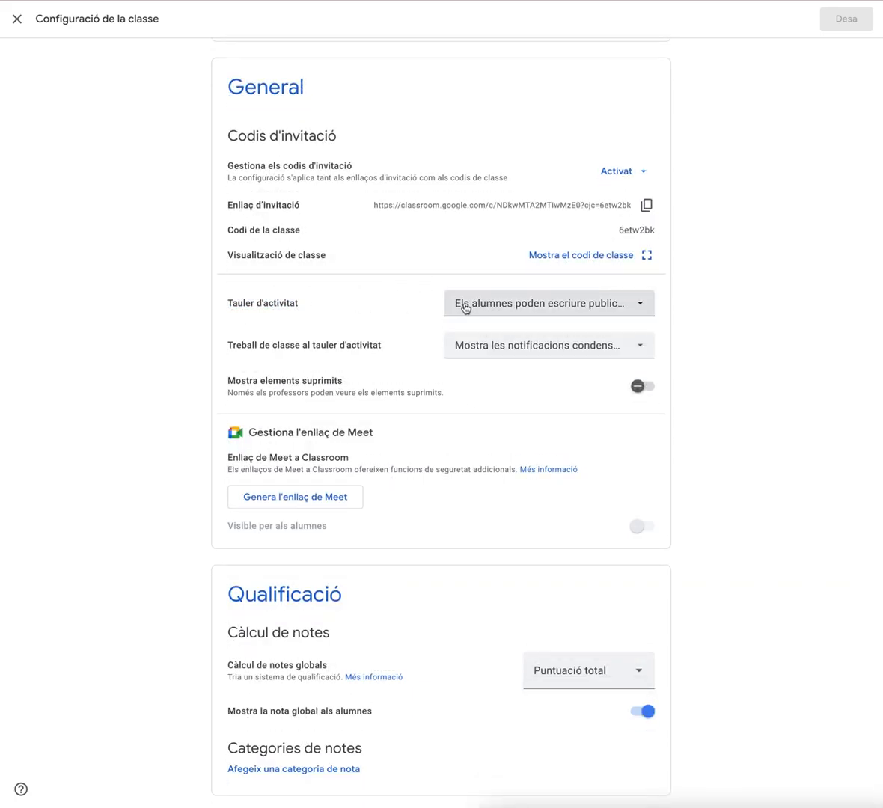
{"action": "left_click", "coordinate": [611, 313]}
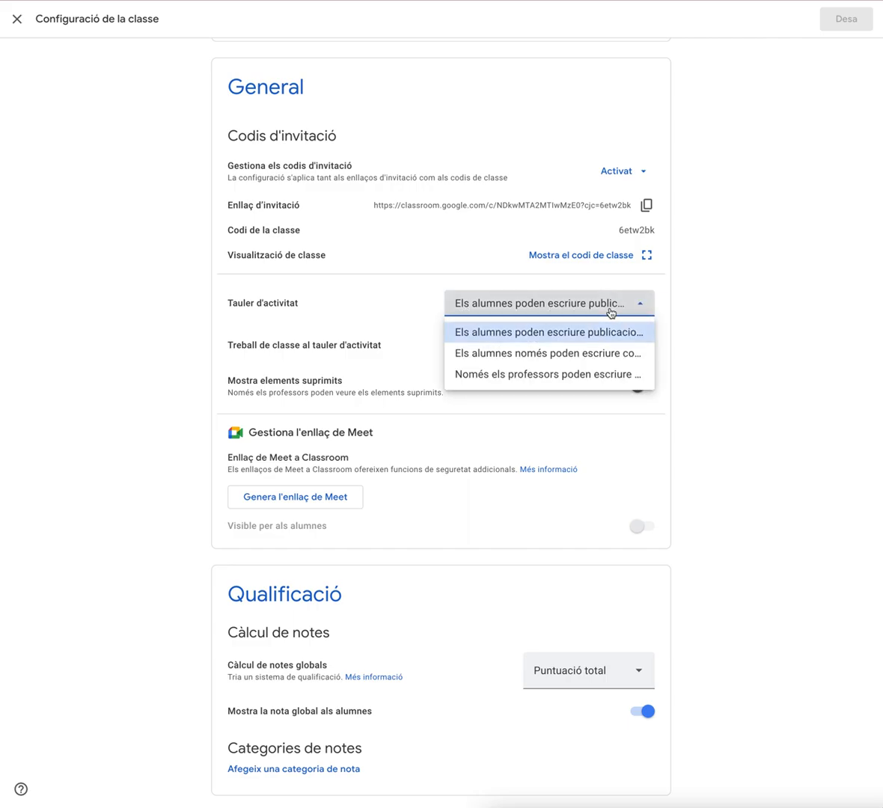
{"action": "left_click", "coordinate": [568, 375]}
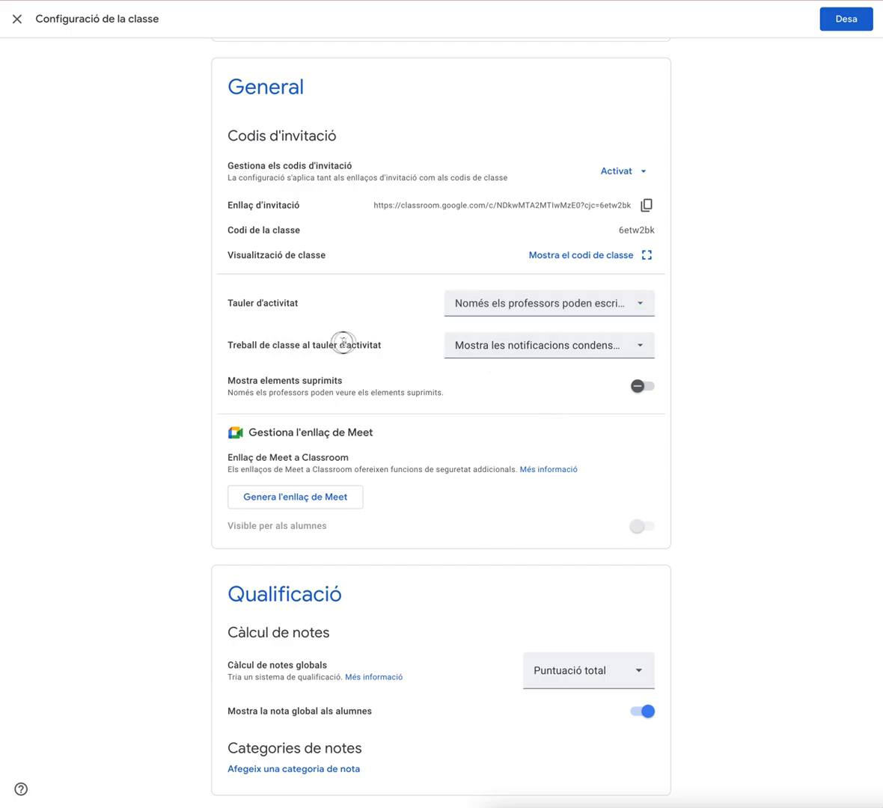
Set classwork on the stream to Amaga les notificacions
{"action": "left_click", "coordinate": [525, 345]}
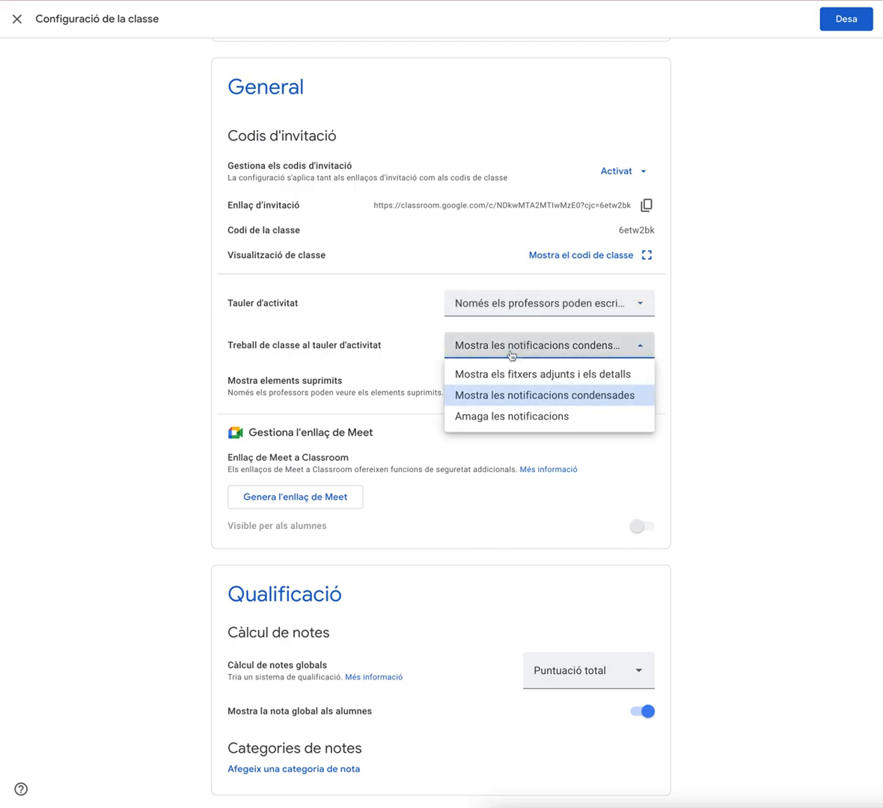
{"action": "left_click", "coordinate": [501, 424]}
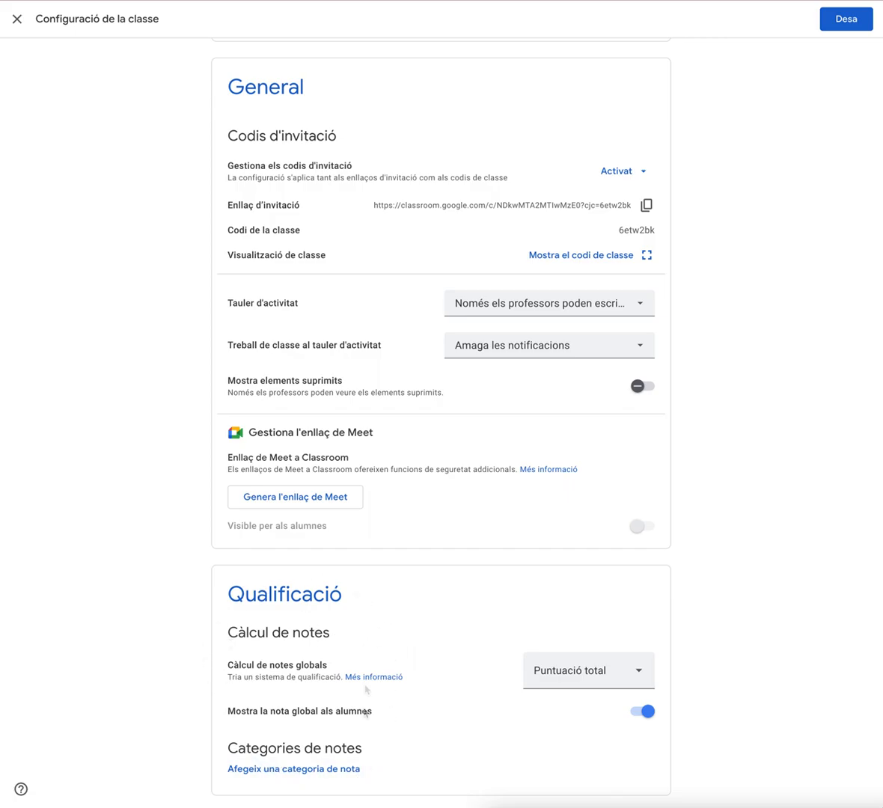
{"action": "scroll", "coordinate": [274, 585], "scroll_direction": "up", "scroll_amount": 4}
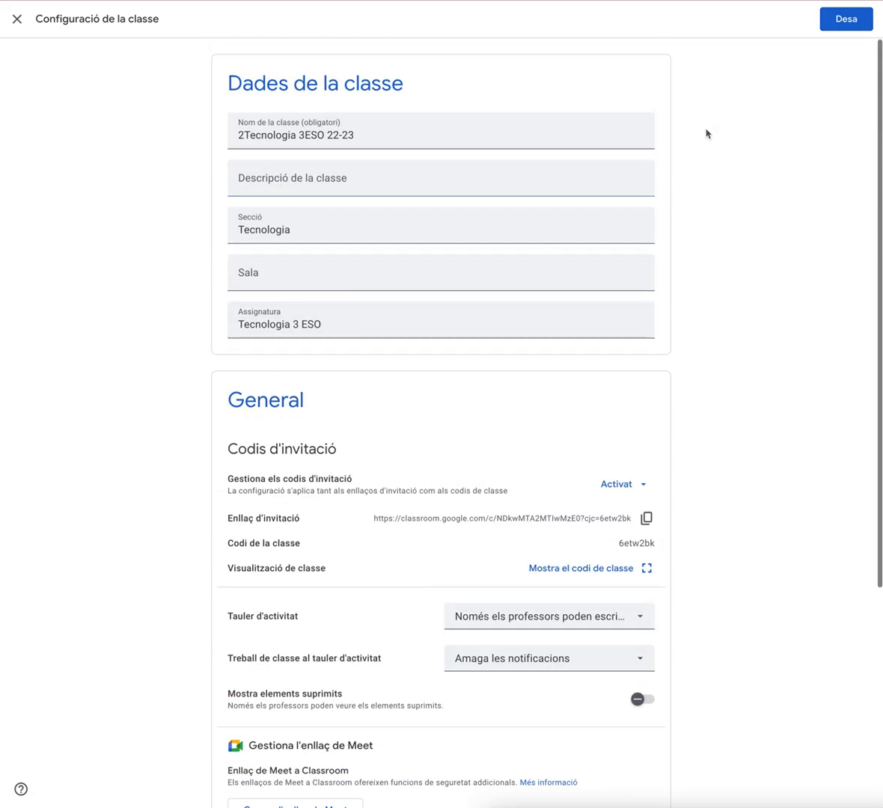
Save the class settings
{"action": "left_click", "coordinate": [834, 28]}
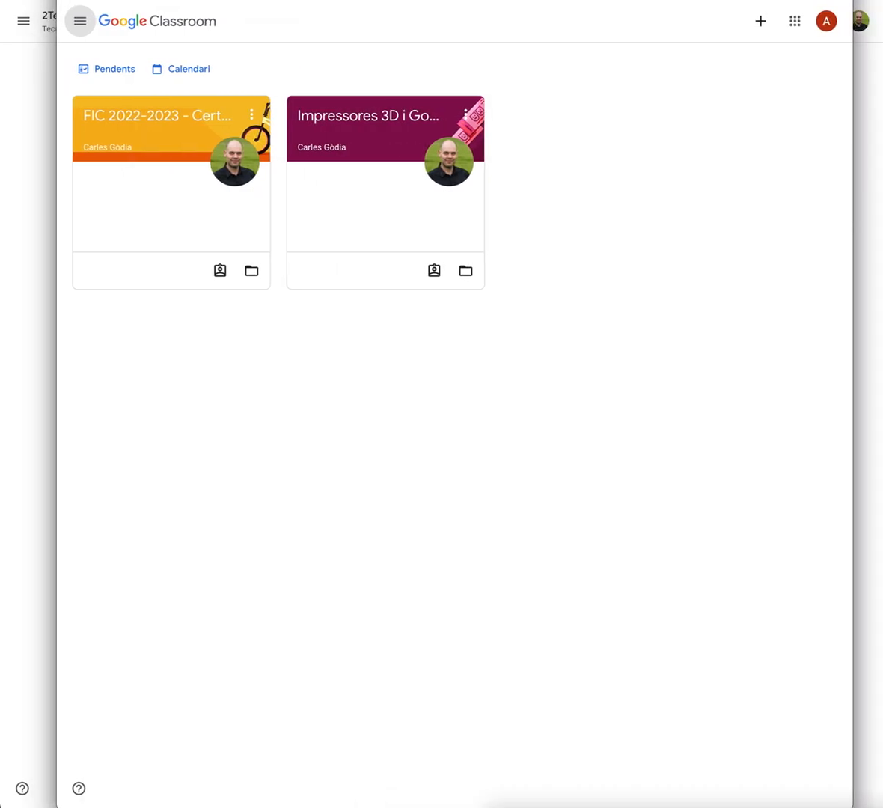
In the student account's window, unenroll from the Impressores 3D i Go... class
{"action": "left_click", "coordinate": [831, 21]}
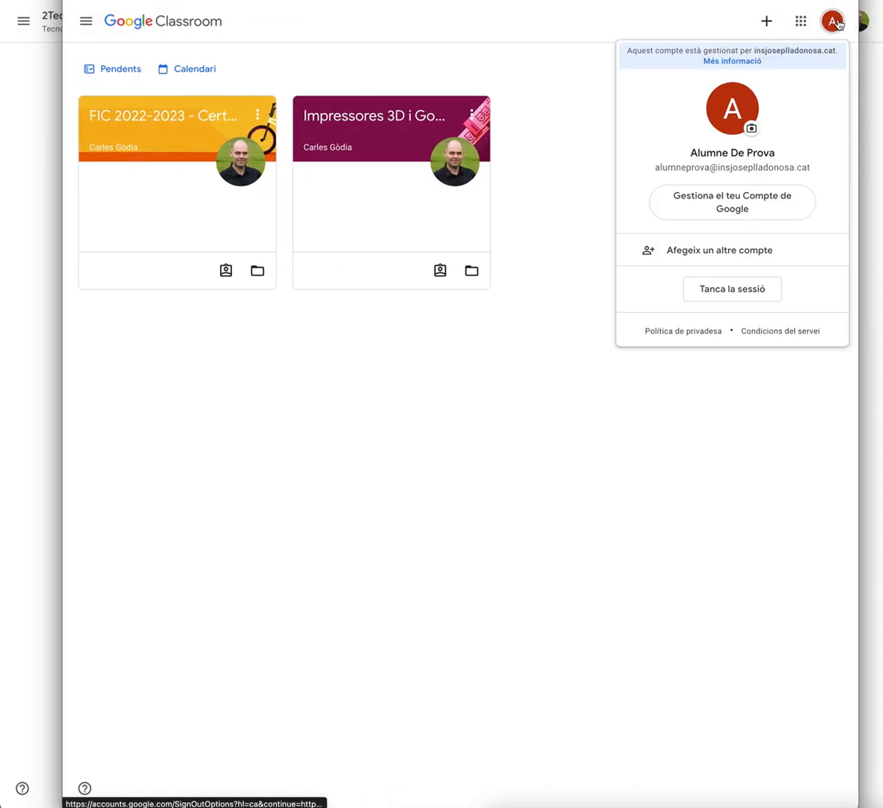
{"action": "left_click", "coordinate": [546, 93]}
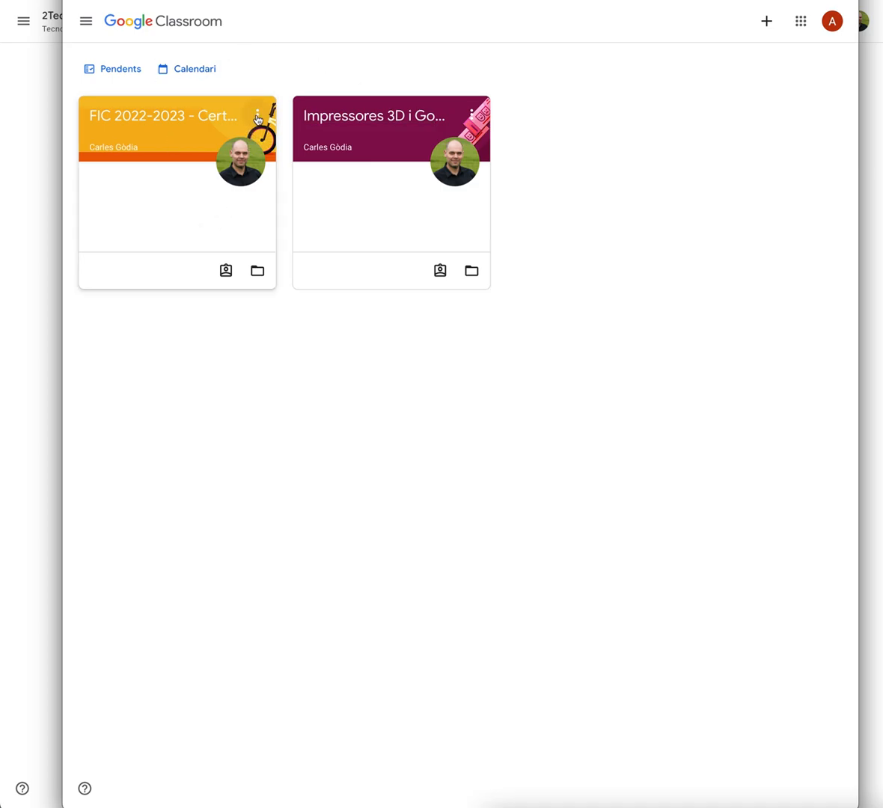
{"action": "left_click", "coordinate": [473, 117]}
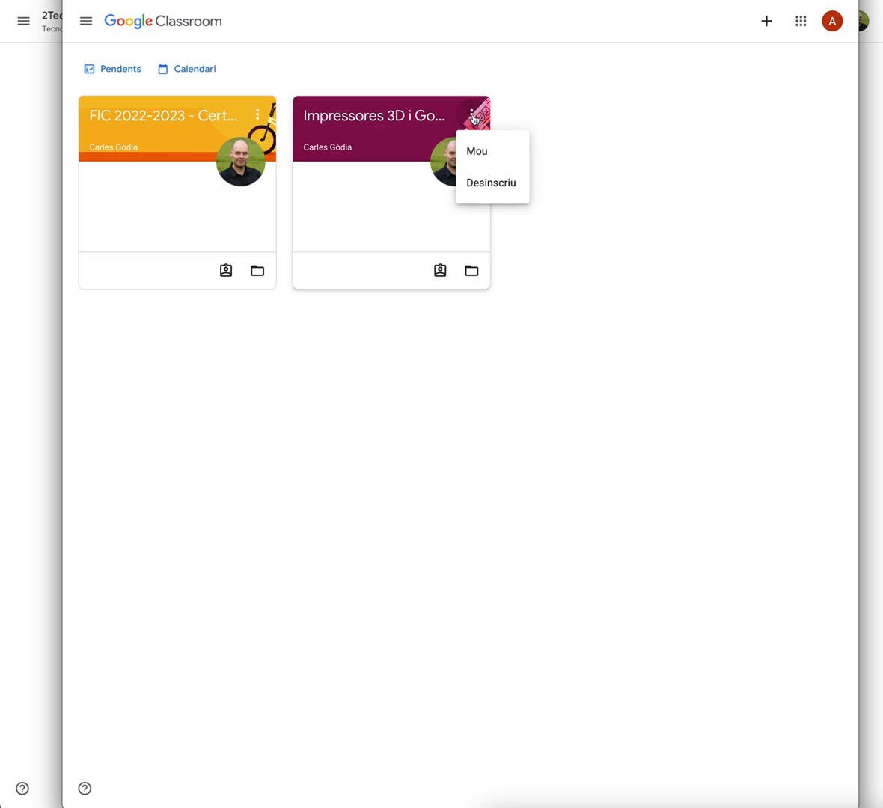
{"action": "left_click", "coordinate": [504, 190]}
{"action": "left_click", "coordinate": [535, 463]}
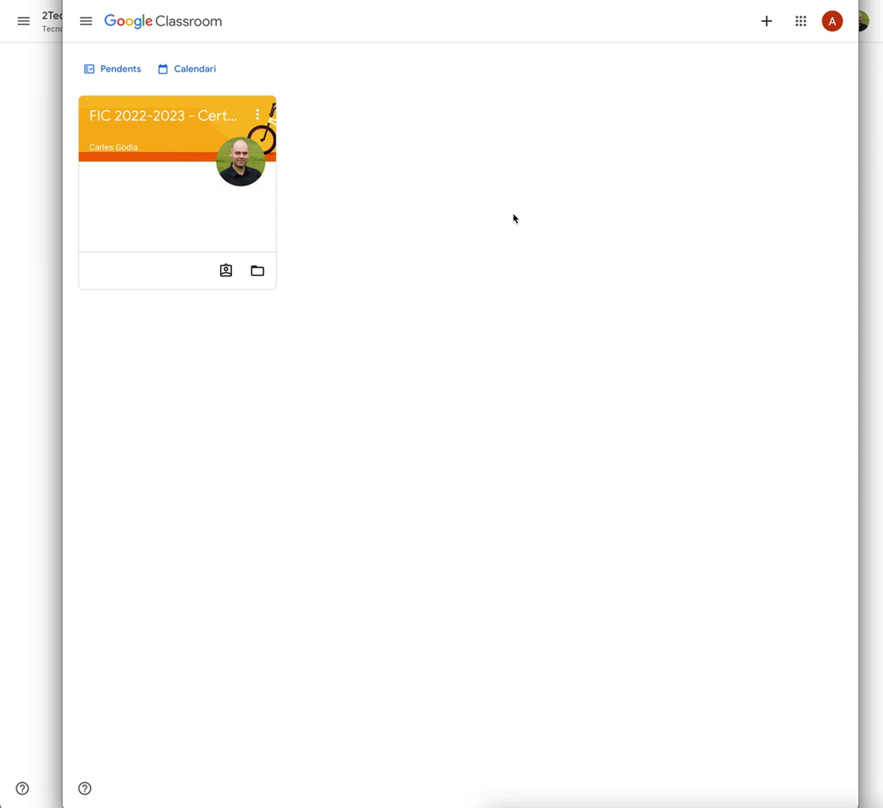
Move the student window aside, return to the teacher's class list and open Classe de prova 2021
{"action": "left_click_drag", "start_coordinate": [79, 0], "coordinate": [875, 0]}
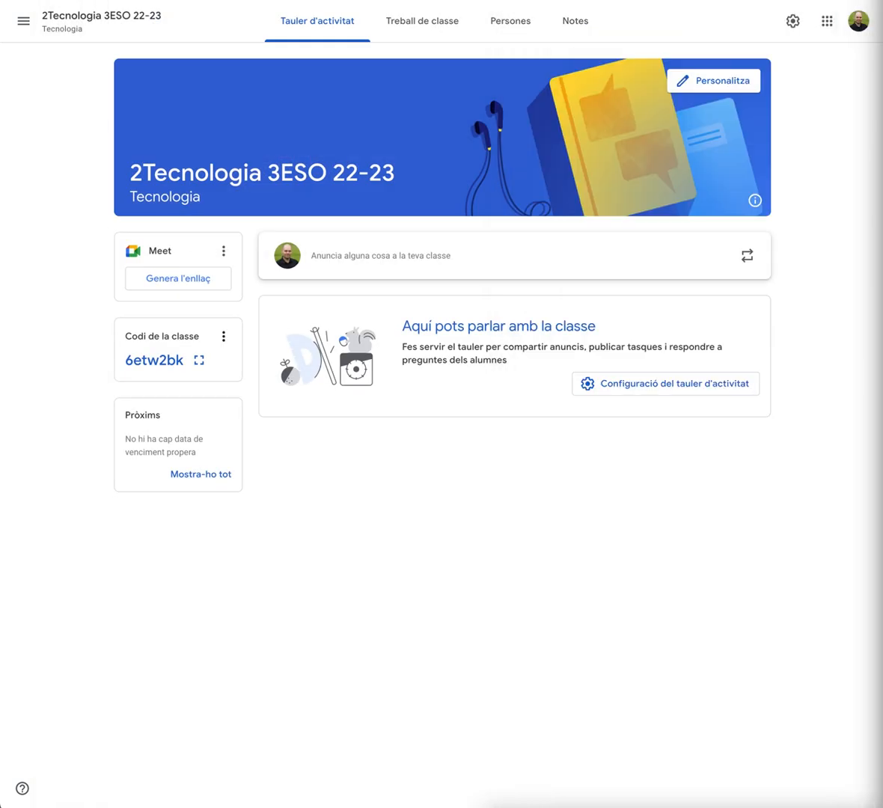
{"action": "left_click", "coordinate": [23, 22]}
{"action": "left_click", "coordinate": [66, 38]}
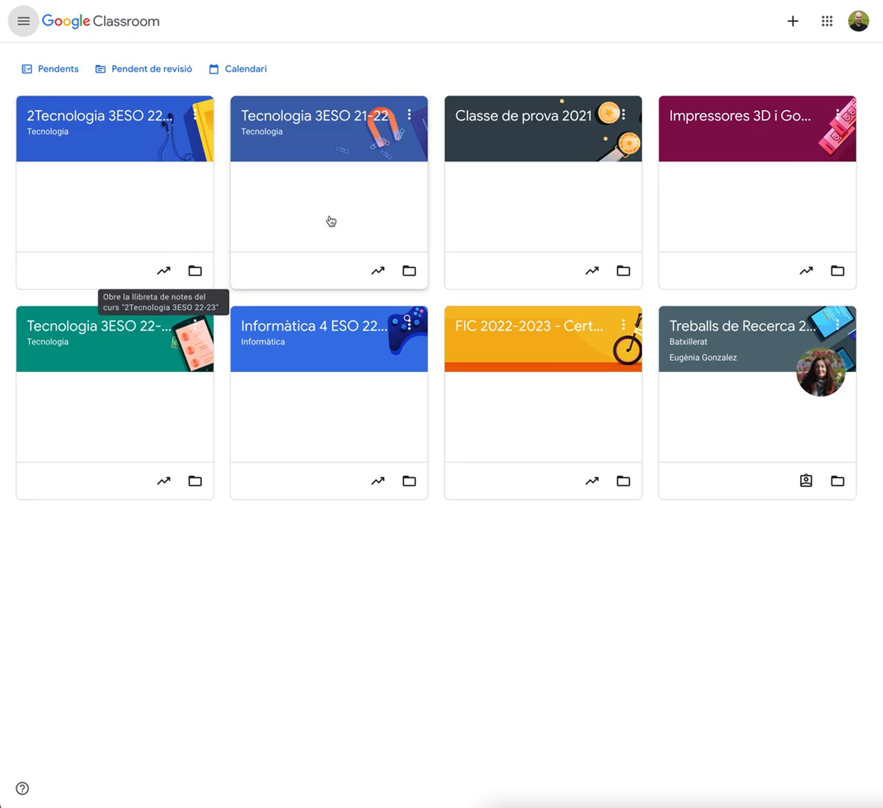
{"action": "left_click", "coordinate": [568, 122]}
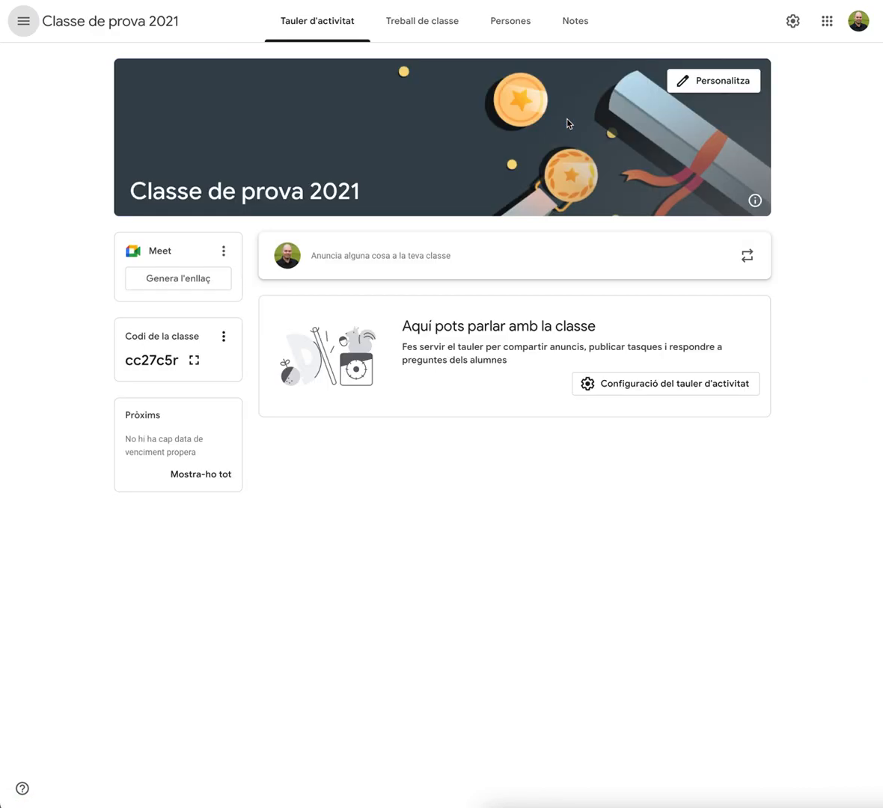
Open the invite students dialog on the class's people page and cancel it
{"action": "left_click", "coordinate": [518, 22]}
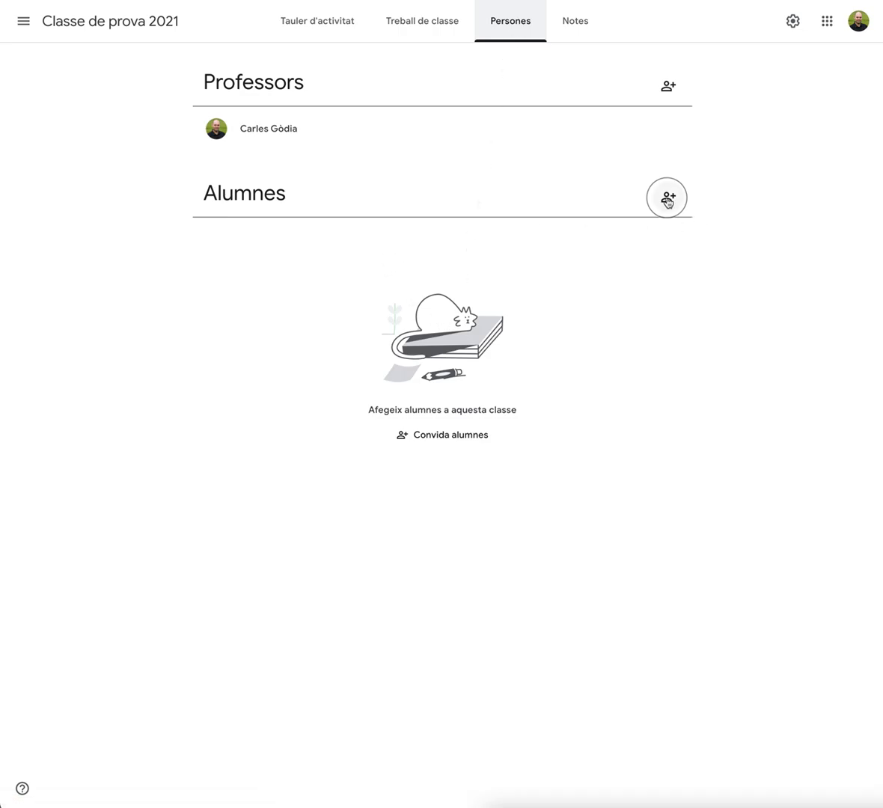
{"action": "left_click", "coordinate": [667, 198]}
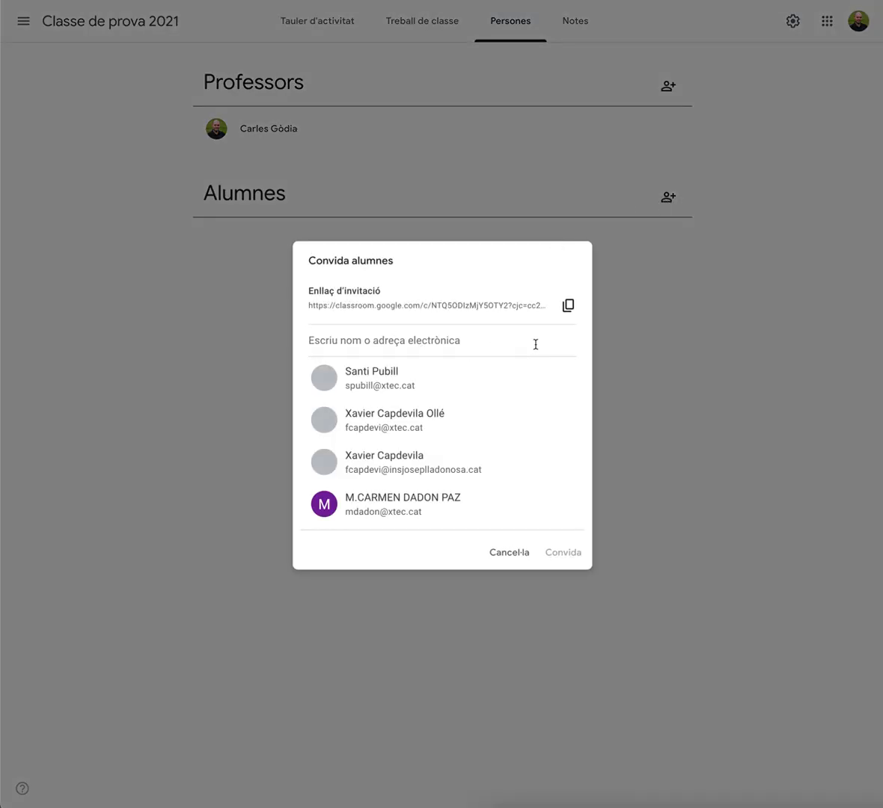
{"action": "left_click", "coordinate": [510, 554]}
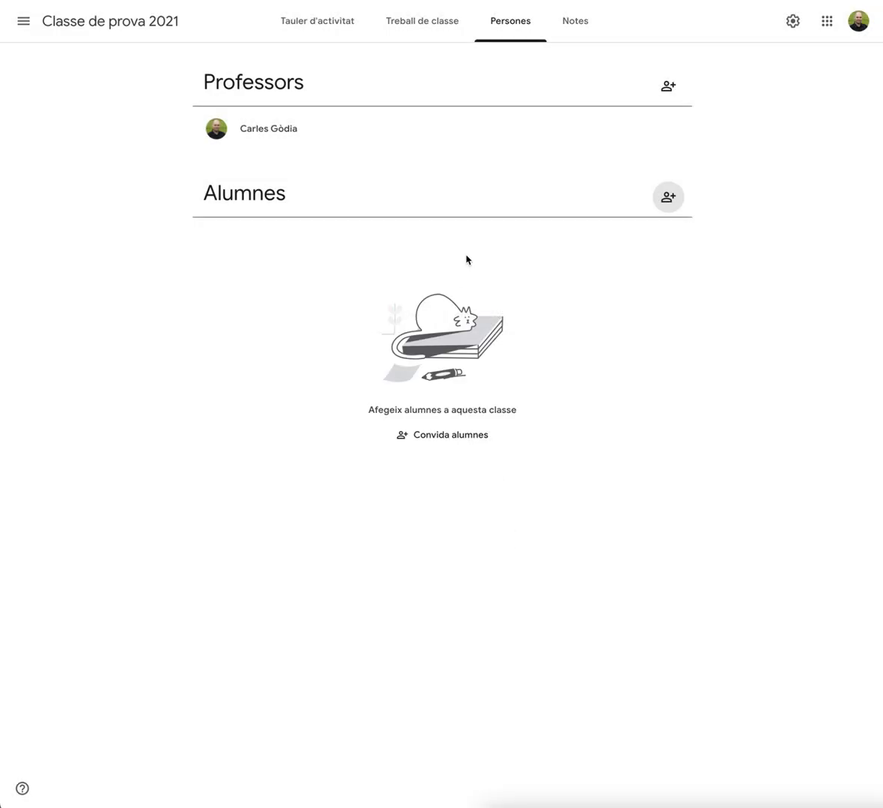
Display the class code enlarged from the stream, select it, and close the display
{"action": "left_click", "coordinate": [423, 28]}
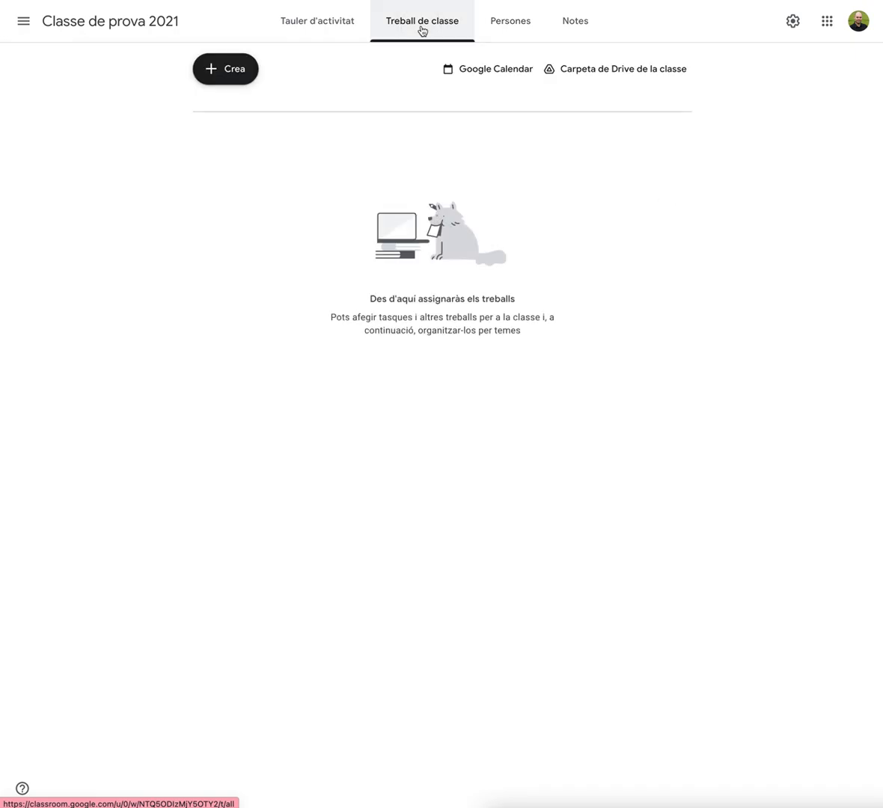
{"action": "left_click", "coordinate": [335, 22]}
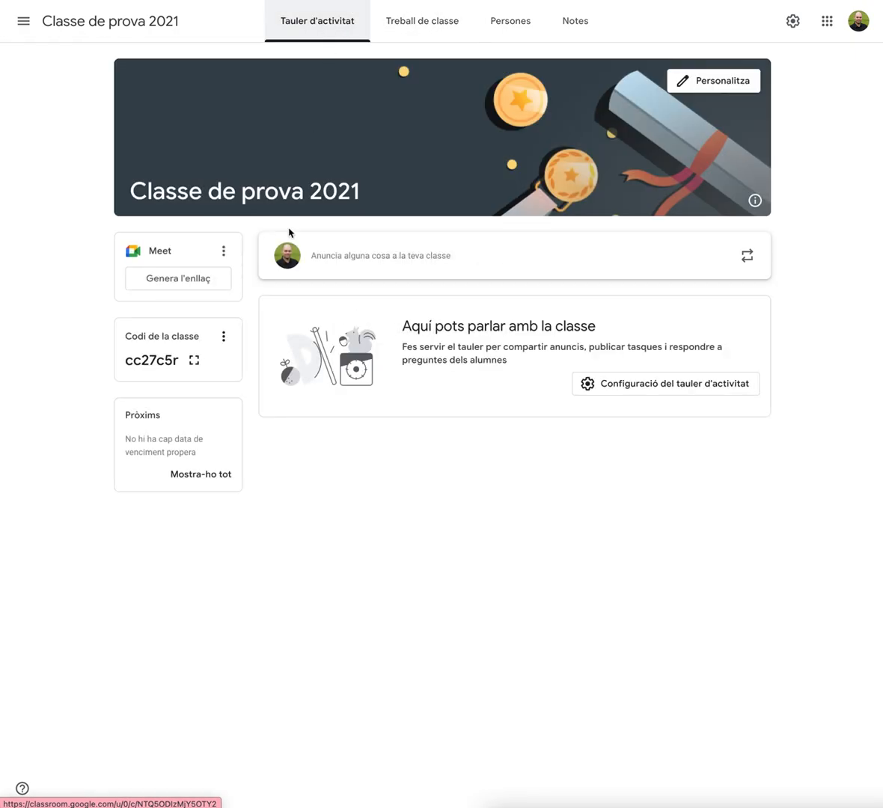
{"action": "left_click", "coordinate": [193, 359]}
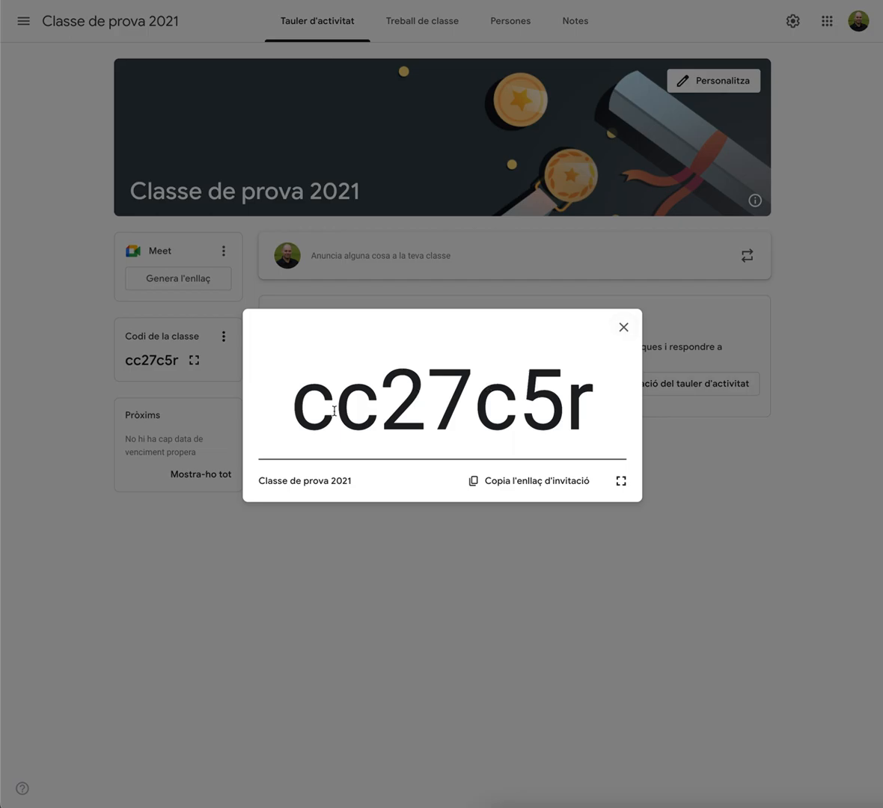
{"action": "left_click_drag", "start_coordinate": [293, 417], "coordinate": [630, 423]}
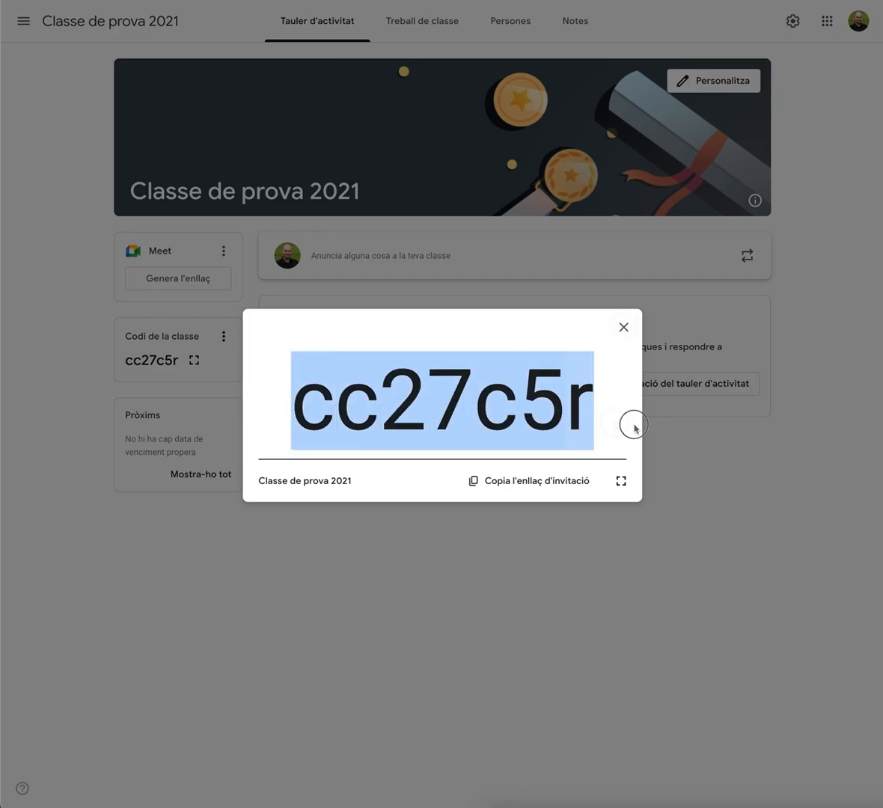
{"action": "left_click", "coordinate": [617, 330]}
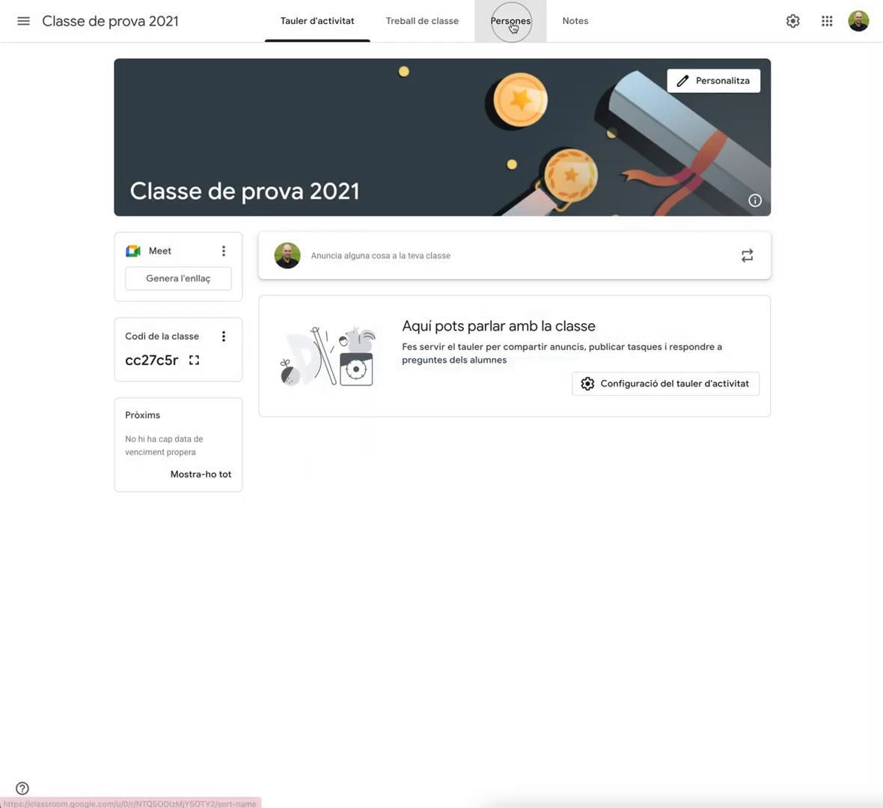
Create a classwork topic named Tema 1: La llei d'Ohm
{"action": "left_click", "coordinate": [509, 22]}
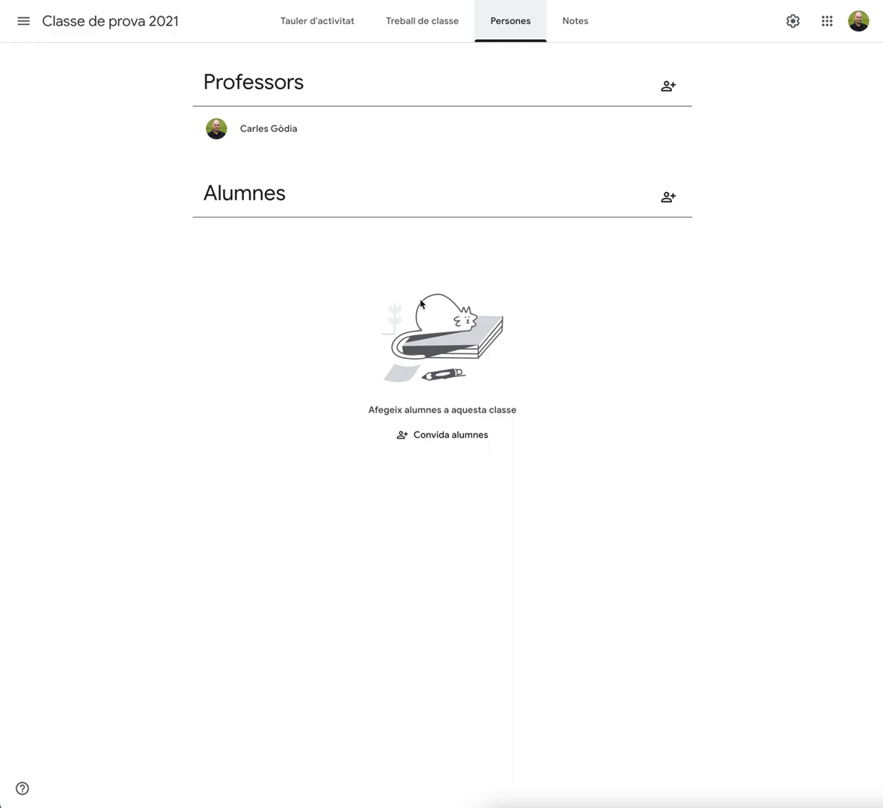
{"action": "left_click", "coordinate": [318, 18]}
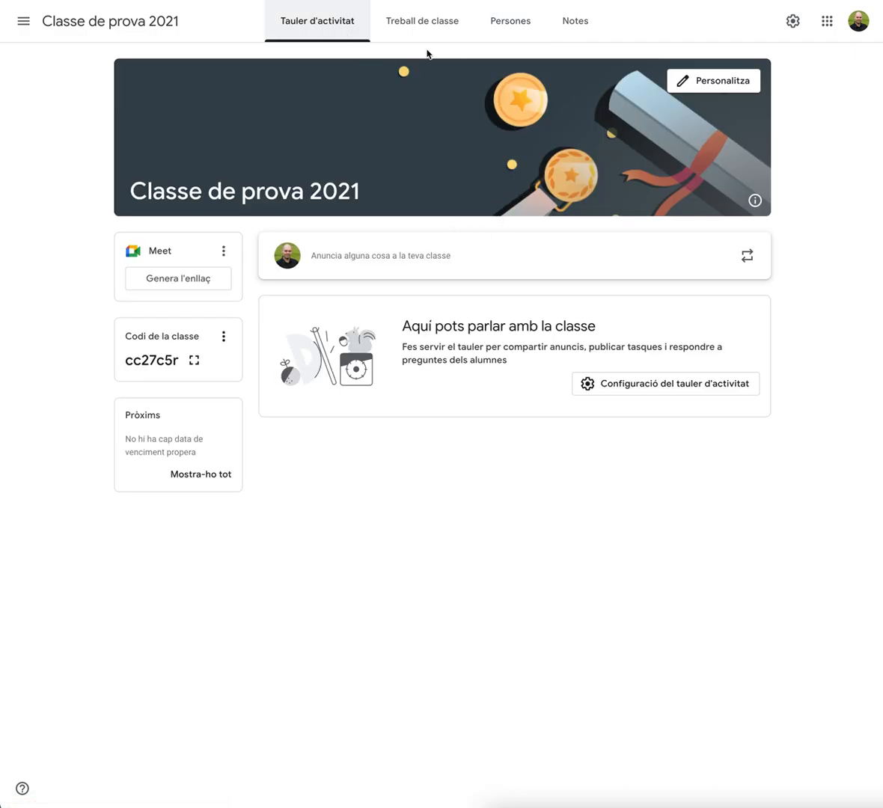
{"action": "left_click", "coordinate": [411, 26]}
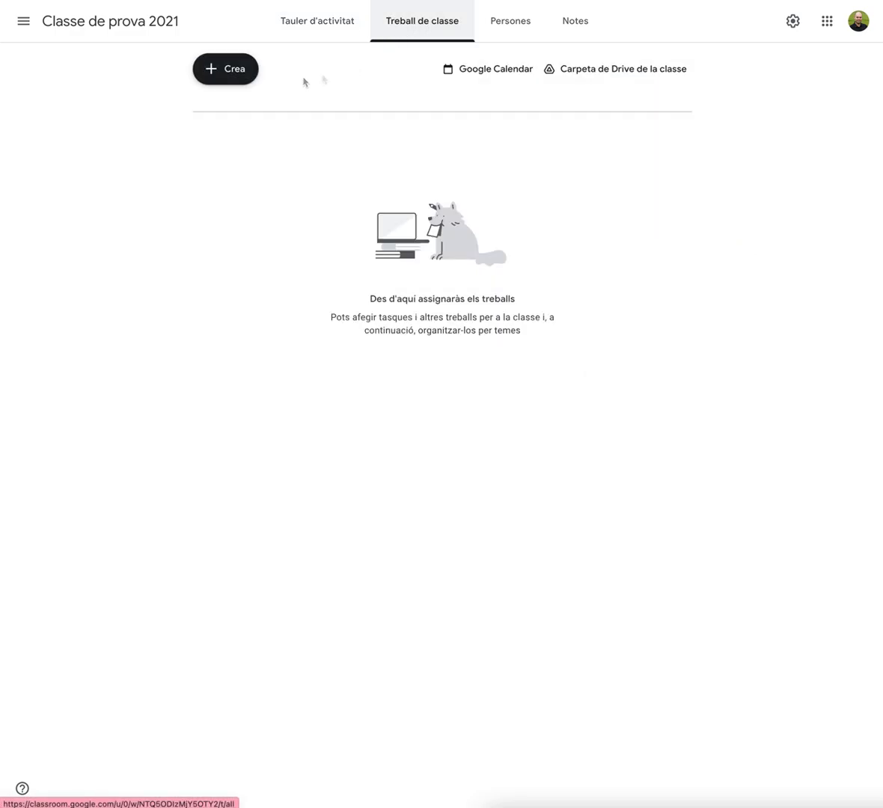
{"action": "left_click", "coordinate": [219, 79]}
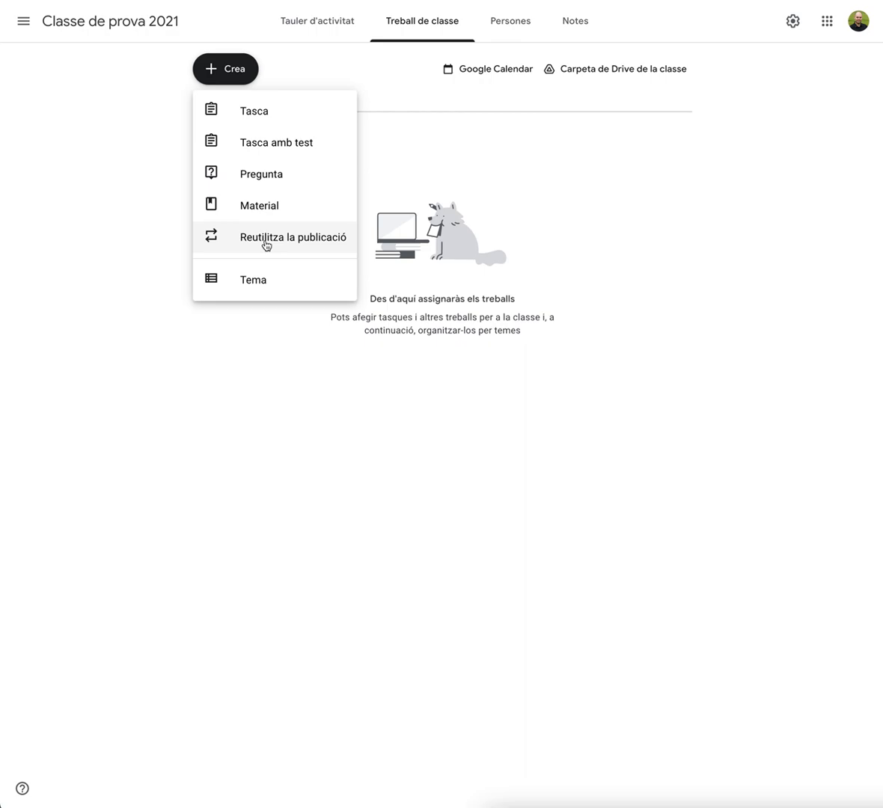
{"action": "left_click", "coordinate": [259, 286]}
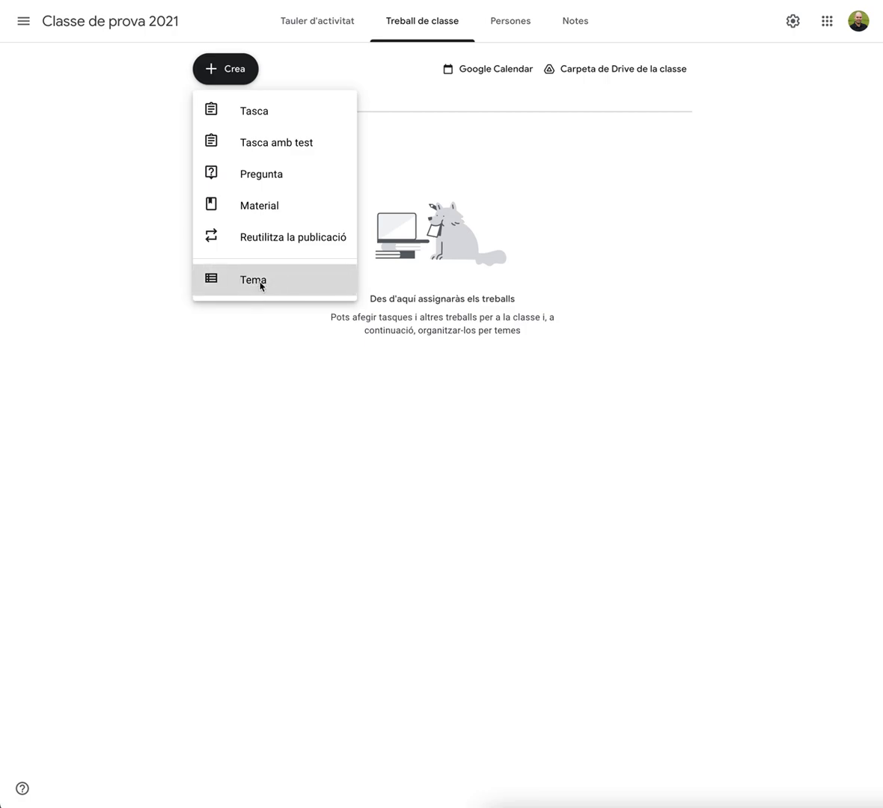
{"action": "left_click", "coordinate": [420, 408]}
{"action": "type", "text": "Tema 1"}
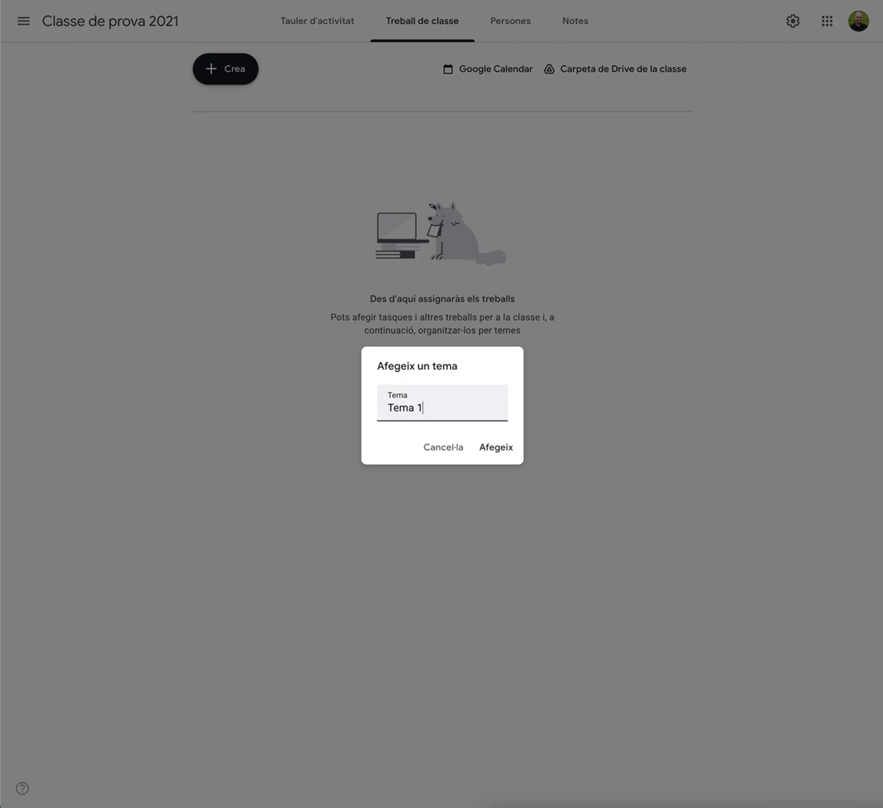
{"action": "type", "text": ": La llei d'Ohm"}
{"action": "left_click", "coordinate": [505, 449]}
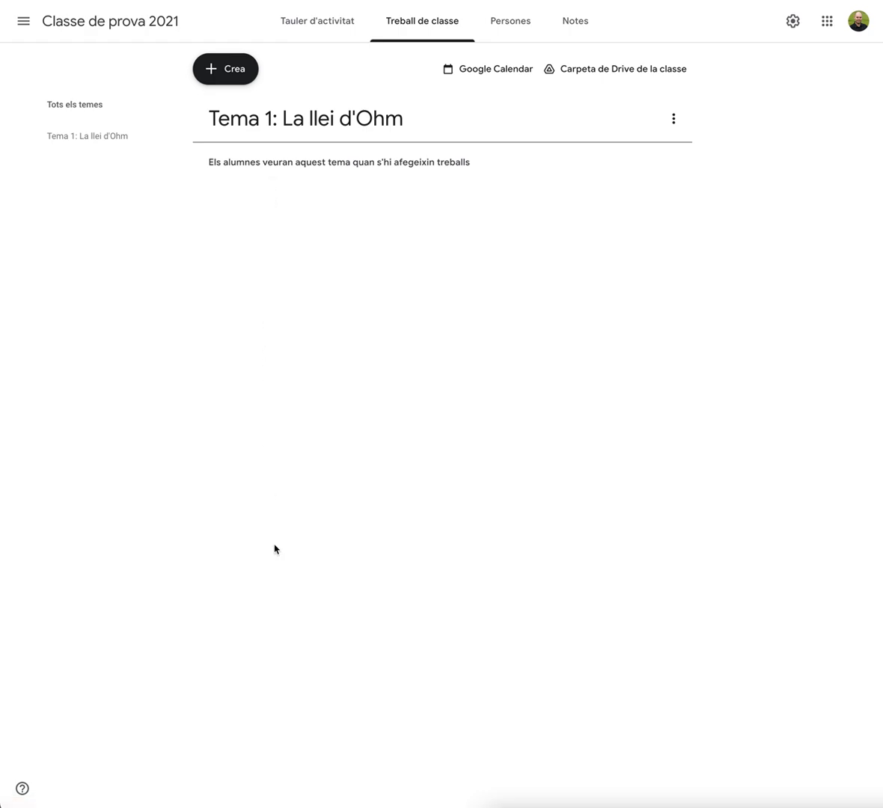
Create a new material titled Documentació sobre la Llei d'Ohm
{"action": "left_click", "coordinate": [228, 75]}
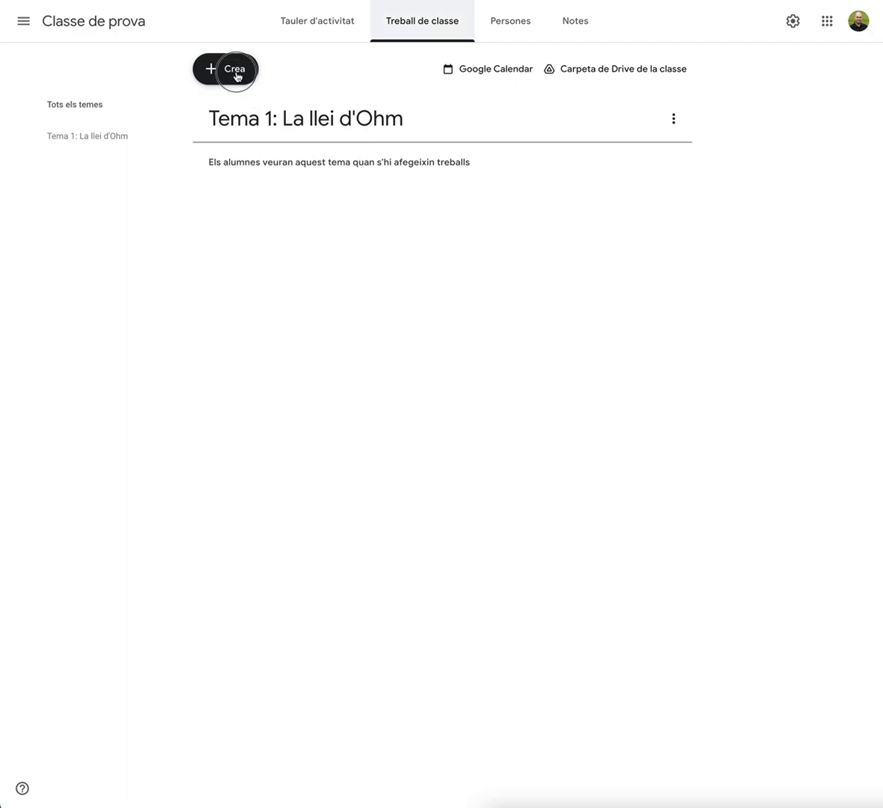
{"action": "left_click", "coordinate": [236, 76]}
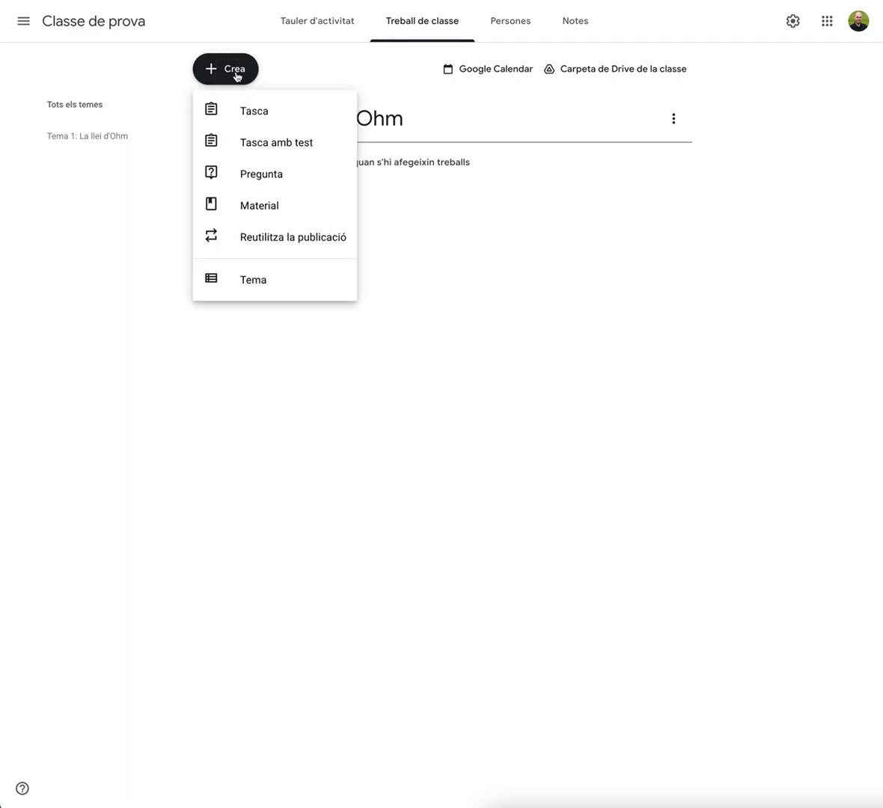
{"action": "left_click", "coordinate": [260, 206]}
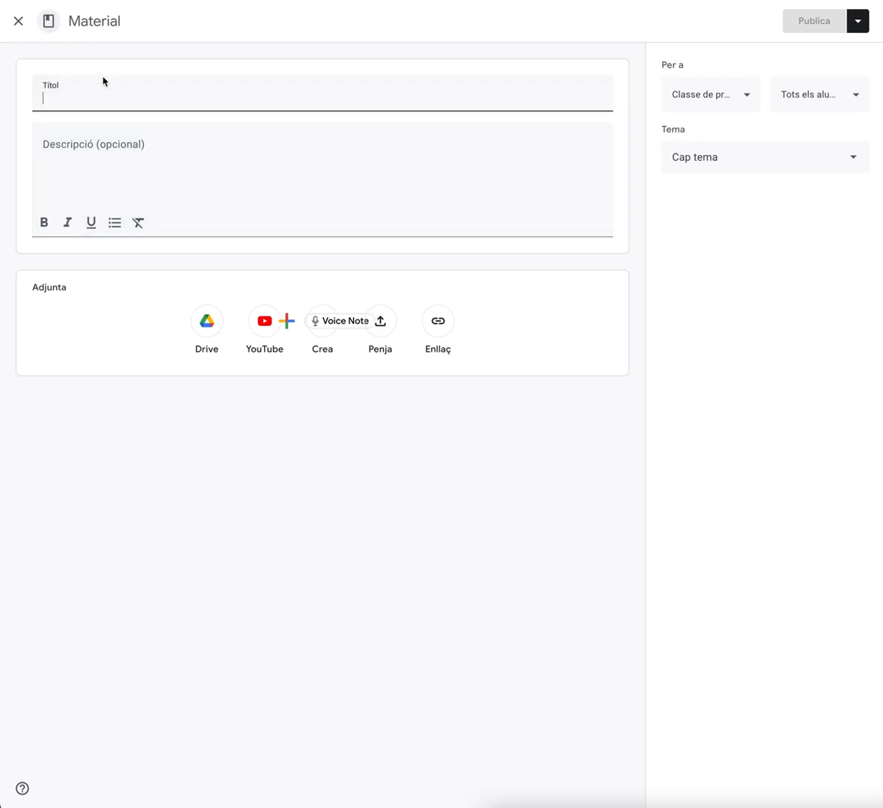
{"action": "type", "text": "Document"}
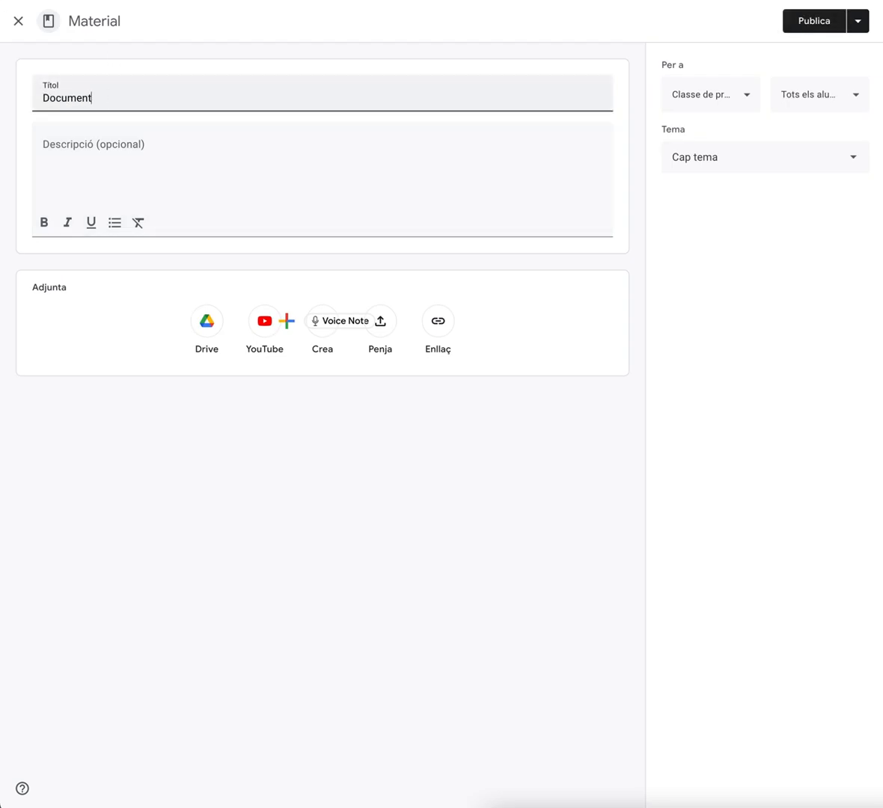
{"action": "type", "text": "ació sobre la Llei d'Ohm"}
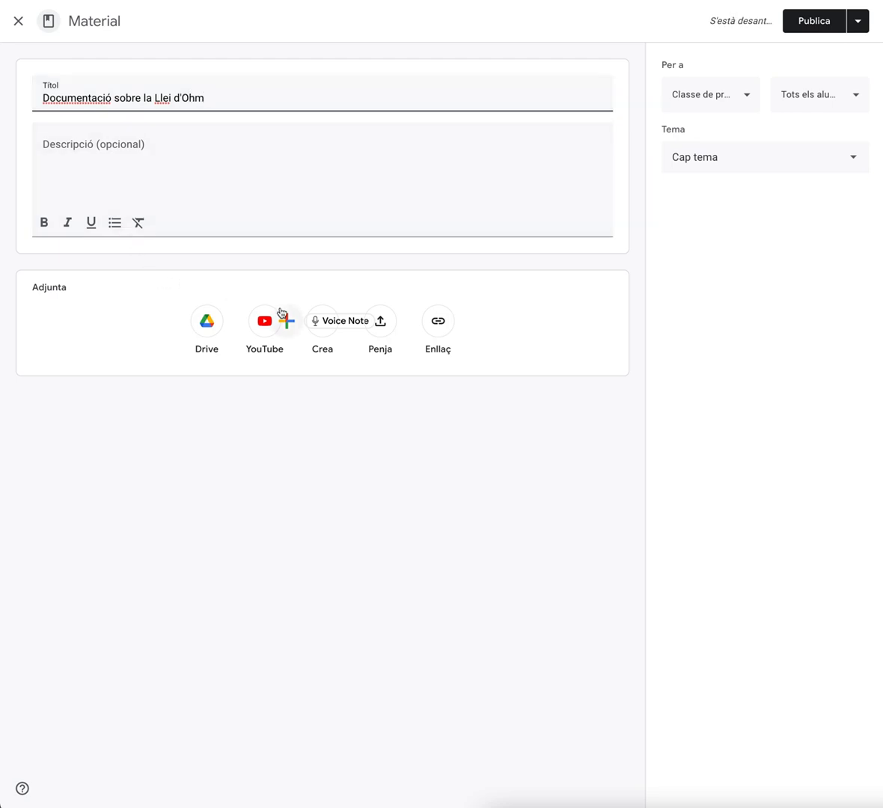
Attach the Drive presentation U0-Llei Ohm from the recent files to the material
{"action": "left_click", "coordinate": [383, 324]}
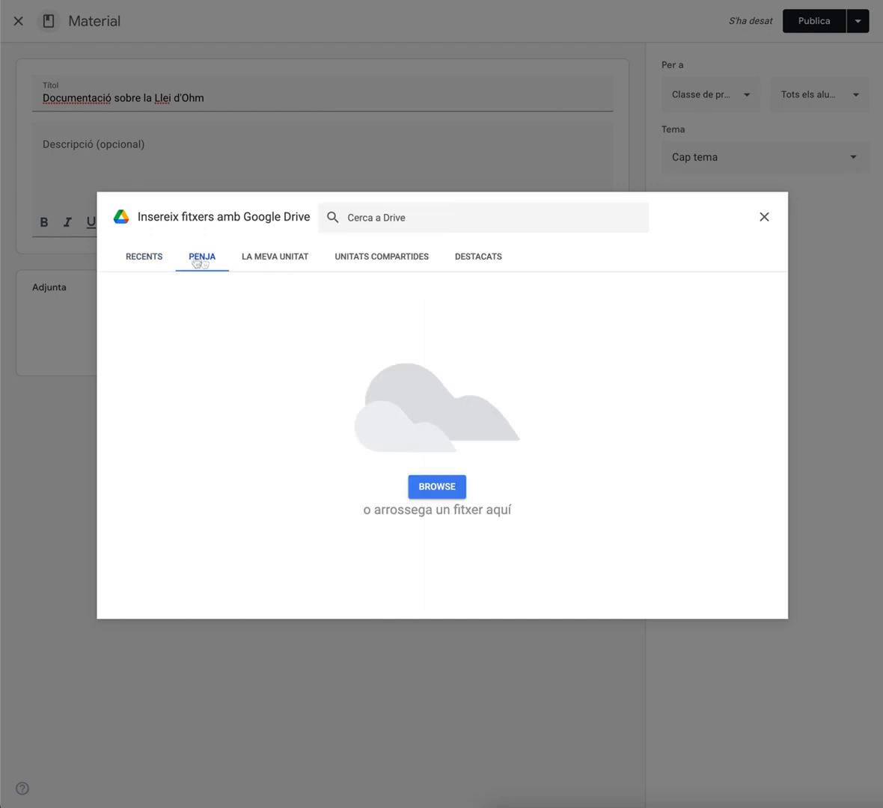
{"action": "left_click", "coordinate": [157, 265]}
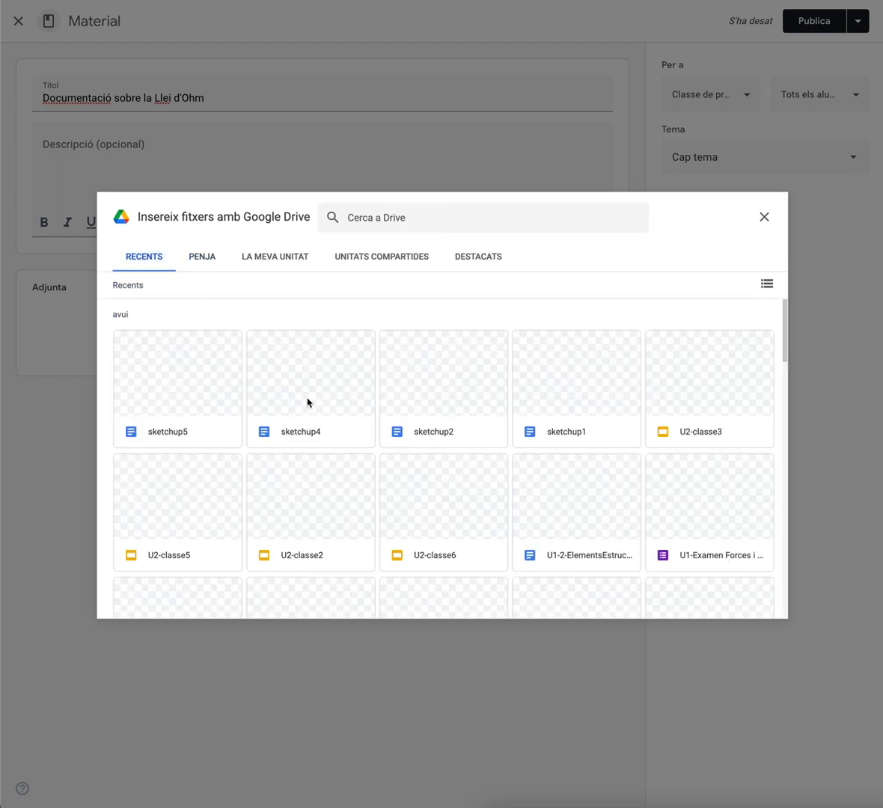
{"action": "scroll", "coordinate": [309, 476], "scroll_direction": "down", "scroll_amount": 2}
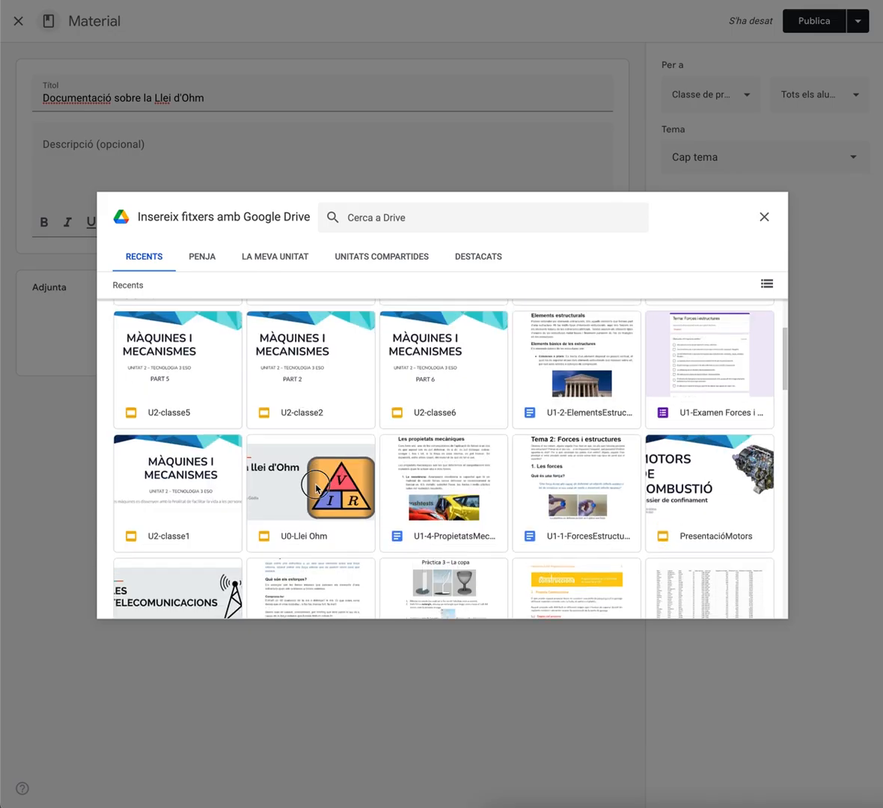
{"action": "left_click", "coordinate": [309, 482]}
{"action": "left_click", "coordinate": [752, 602]}
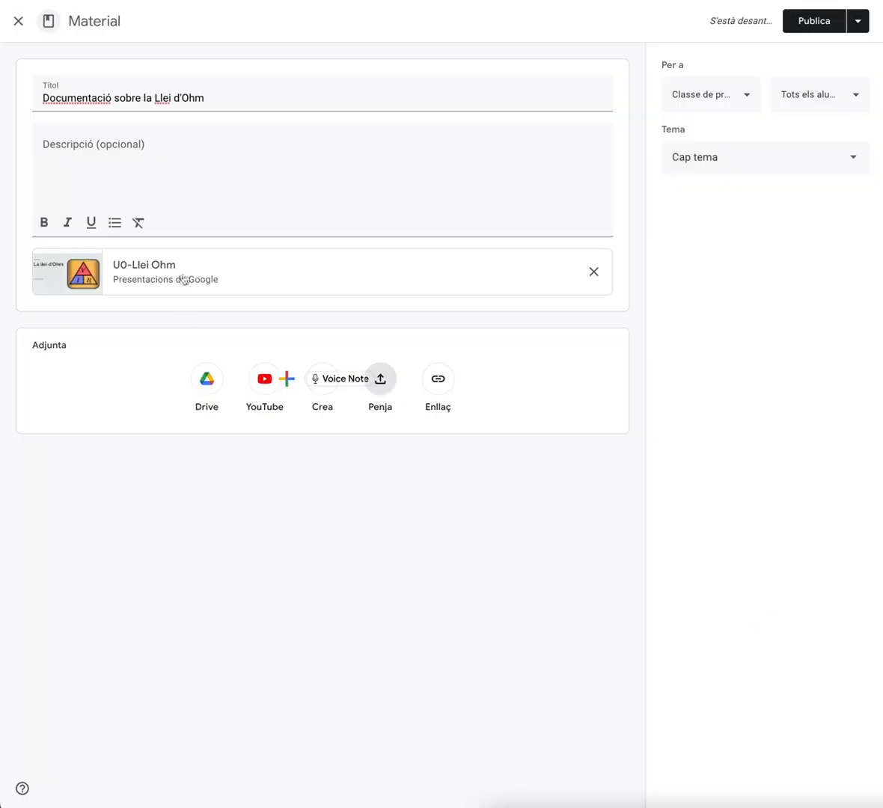
Assign the material to the topic Tema 1: La llei d'Ohm, review its class and student recipients, and publish it
{"action": "left_click", "coordinate": [749, 170]}
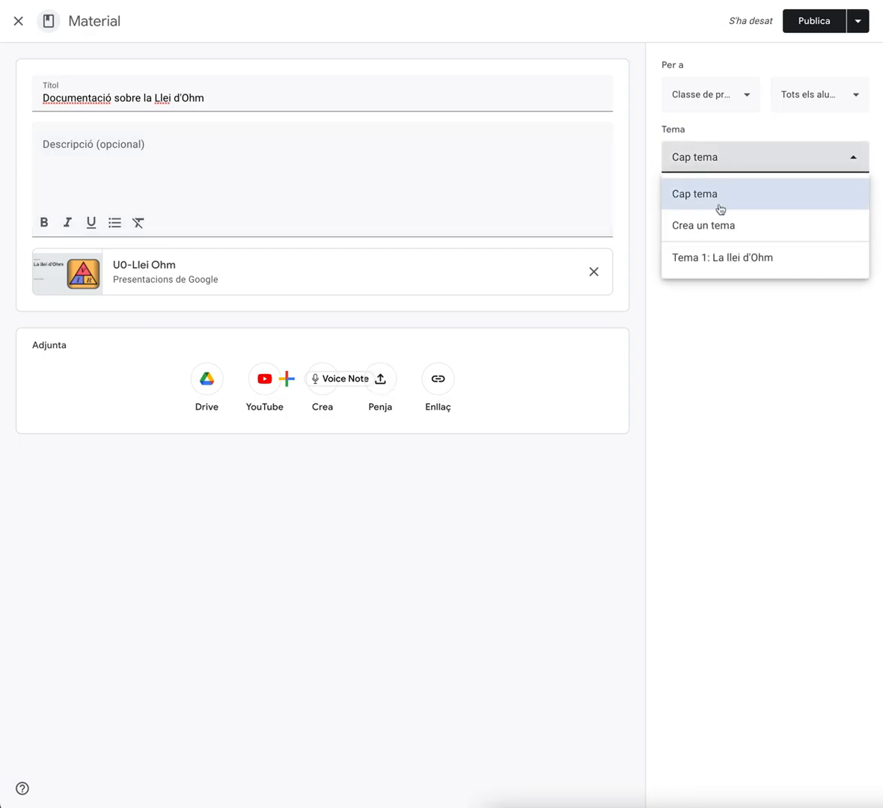
{"action": "left_click", "coordinate": [704, 262]}
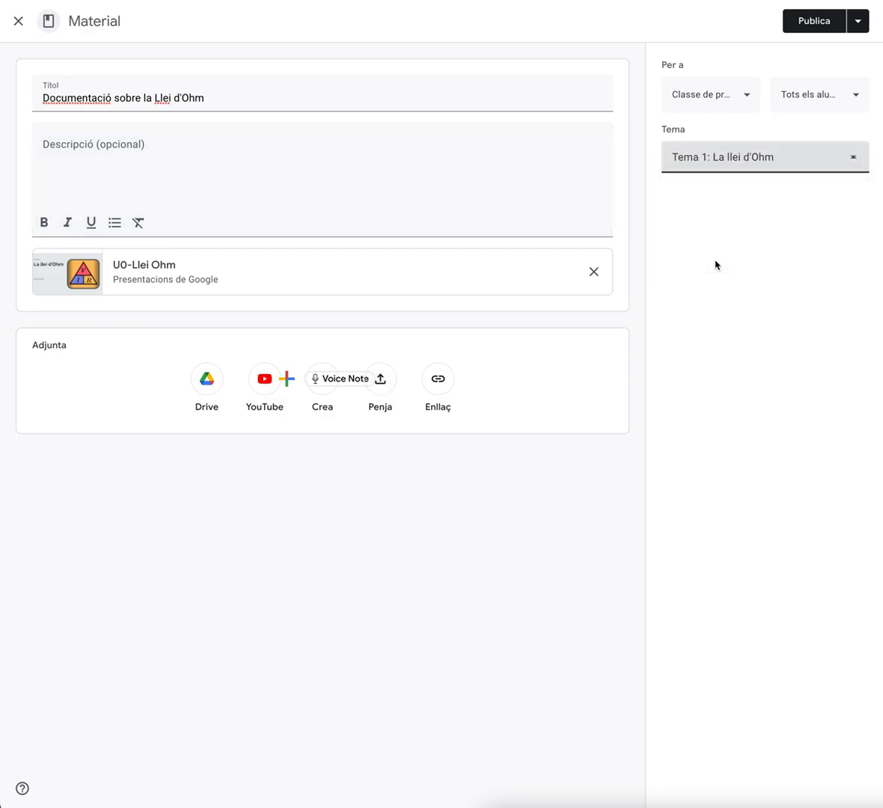
{"action": "left_click", "coordinate": [725, 101]}
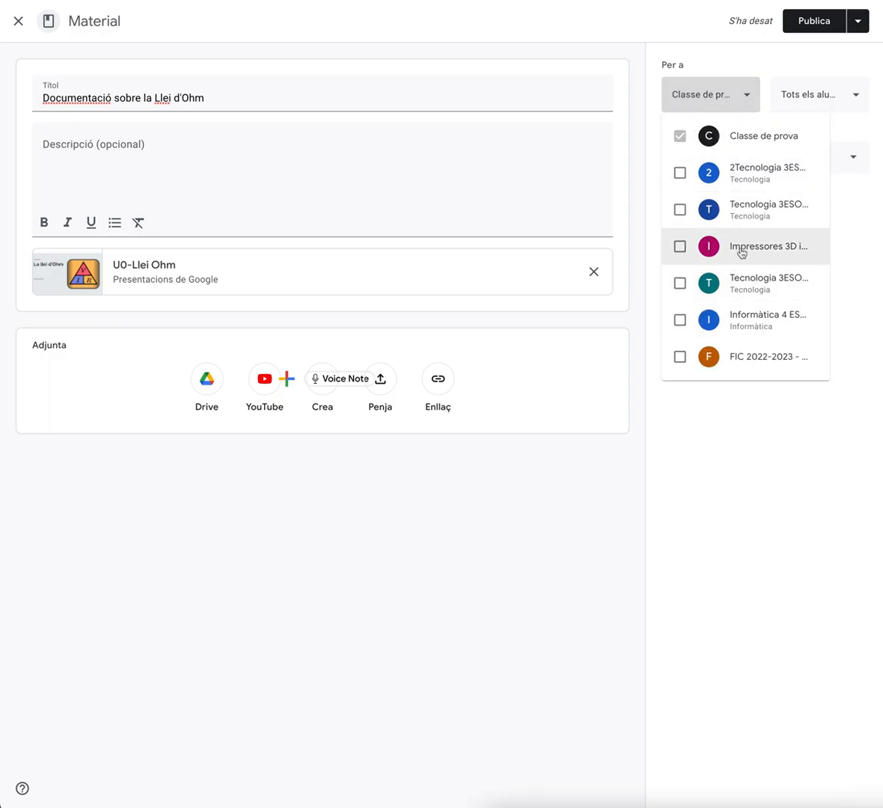
{"action": "left_click", "coordinate": [744, 61]}
{"action": "left_click", "coordinate": [838, 97]}
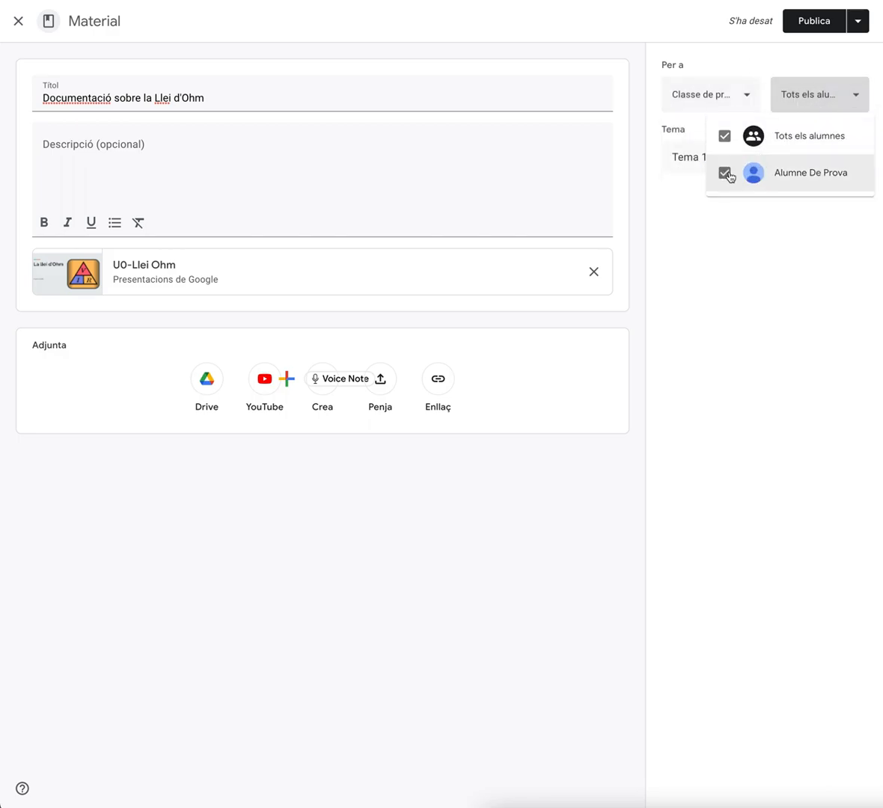
{"action": "left_click", "coordinate": [769, 243]}
{"action": "left_click", "coordinate": [815, 21]}
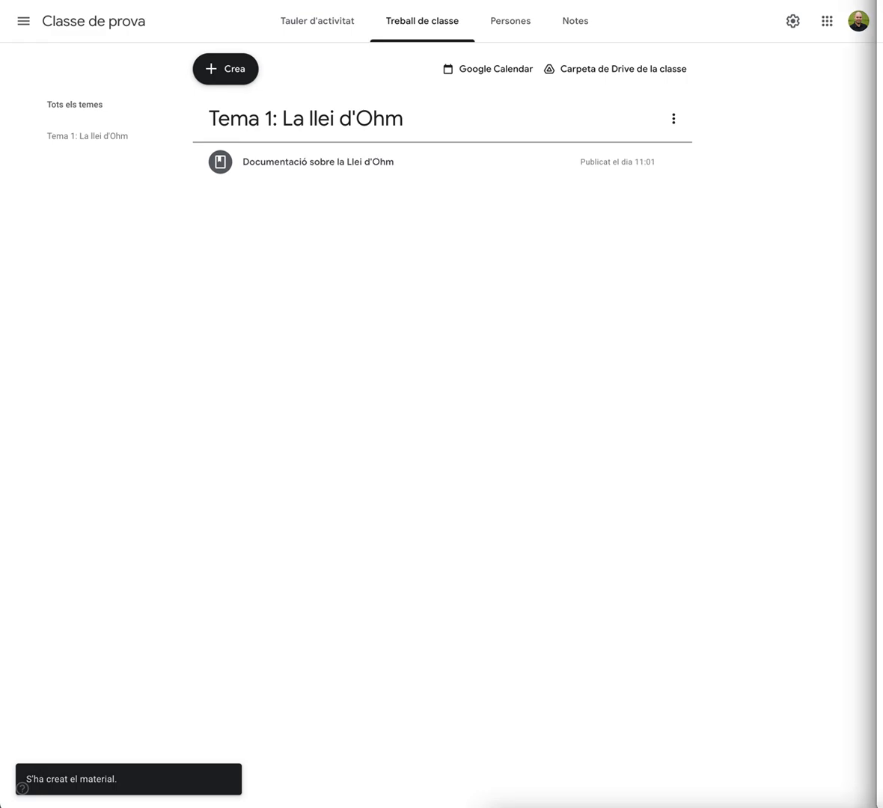
Open the published material from the student account's window to examine how students see it
{"action": "left_click_drag", "start_coordinate": [882, 0], "coordinate": [404, 0]}
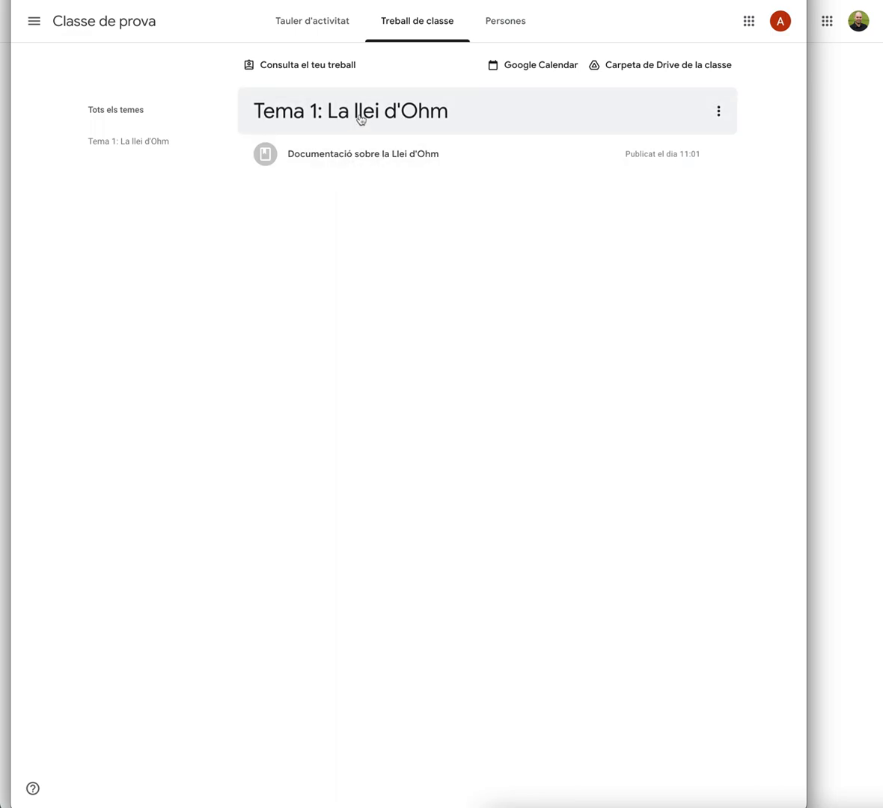
{"action": "left_click", "coordinate": [331, 158]}
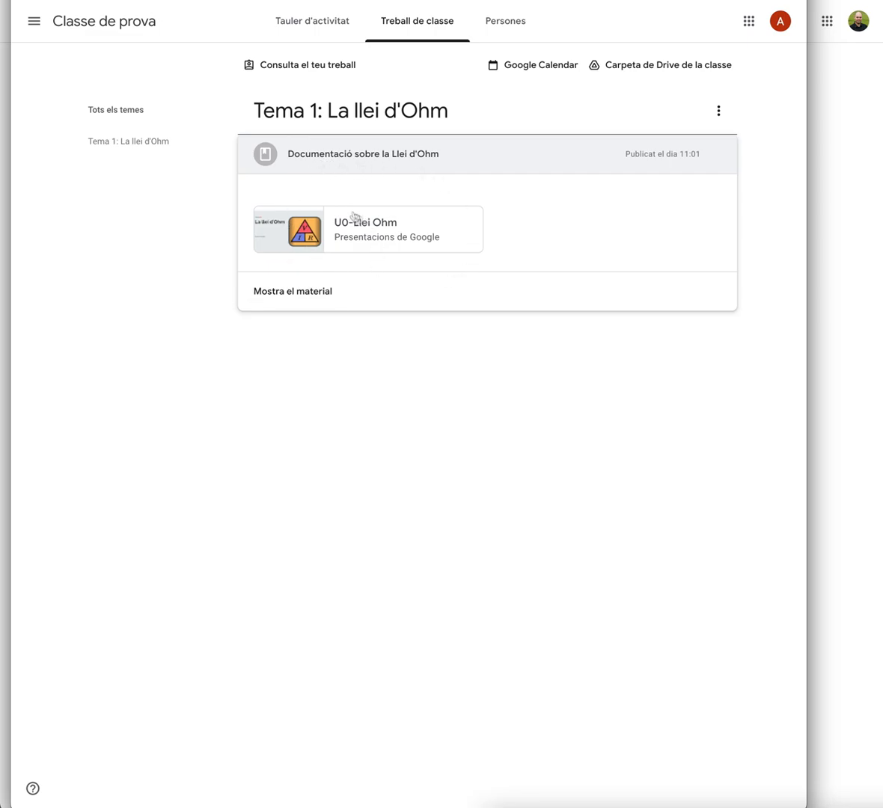
{"action": "left_click", "coordinate": [295, 298]}
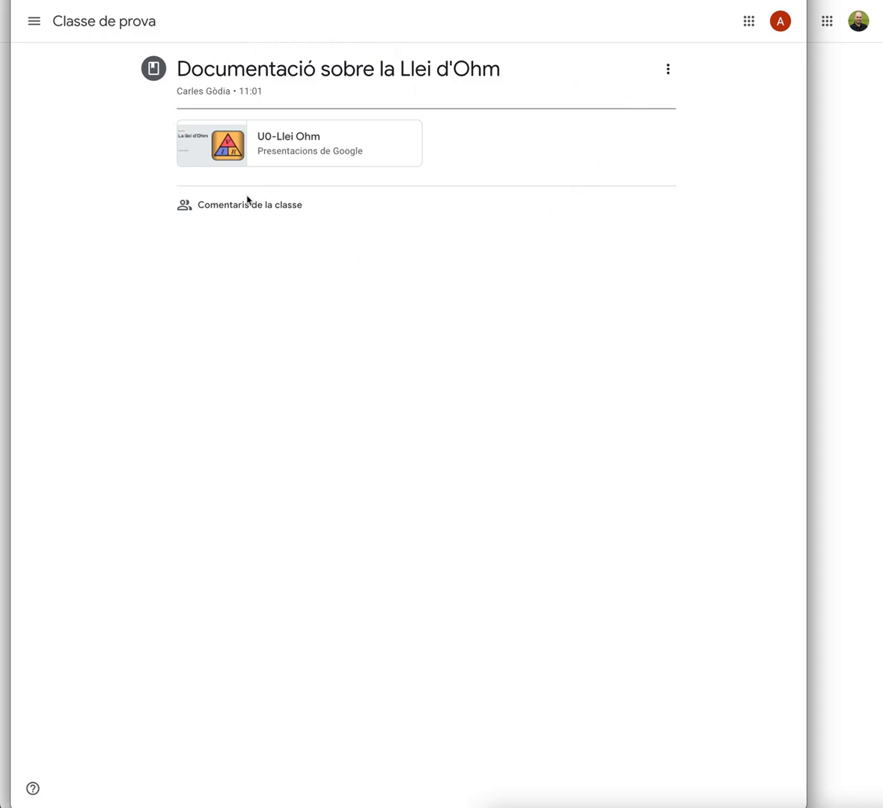
{"action": "left_click", "coordinate": [186, 210]}
{"action": "left_click_drag", "start_coordinate": [805, 194], "coordinate": [877, 210]}
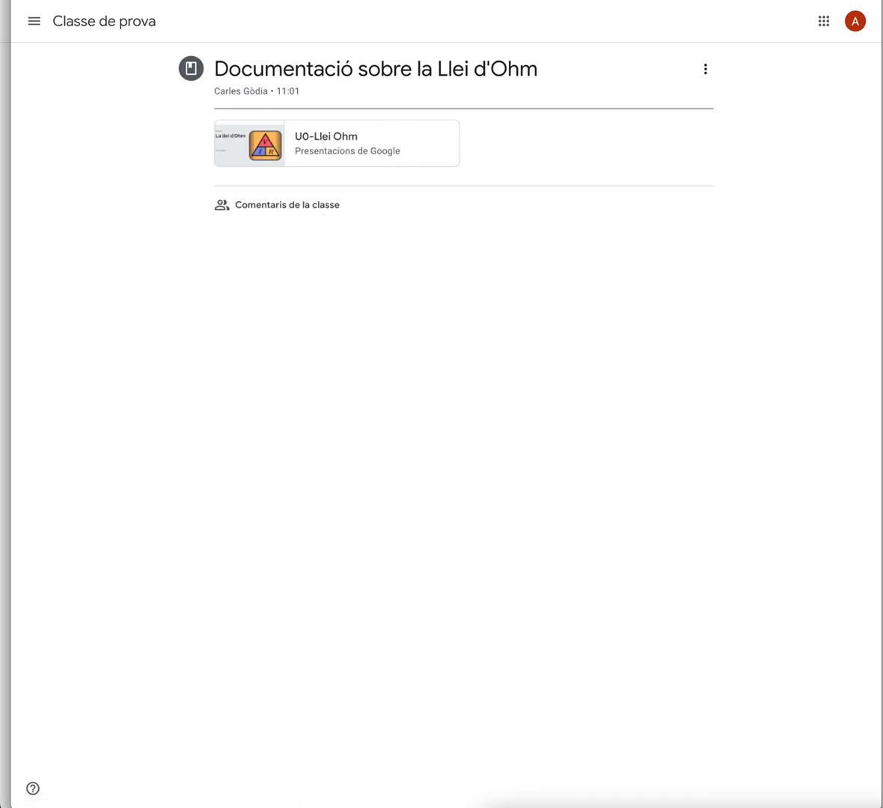
{"action": "left_click_drag", "start_coordinate": [419, 0], "coordinate": [882, 0]}
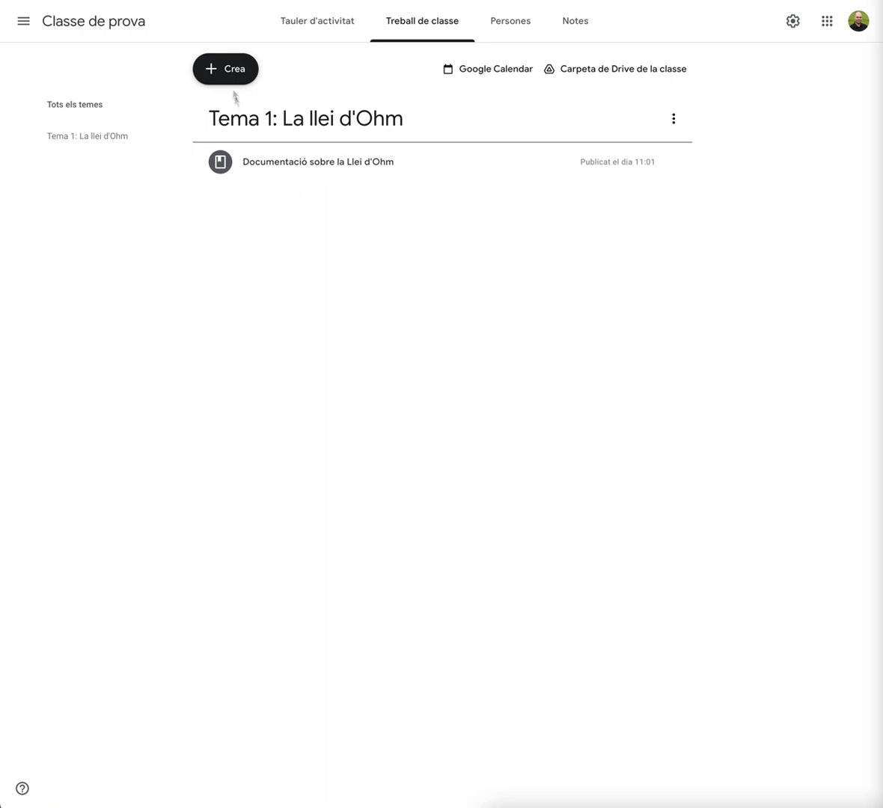
Create a new assignment and attach the Drive document ProjecteConstrucciona from the recent files
{"action": "left_click", "coordinate": [217, 74]}
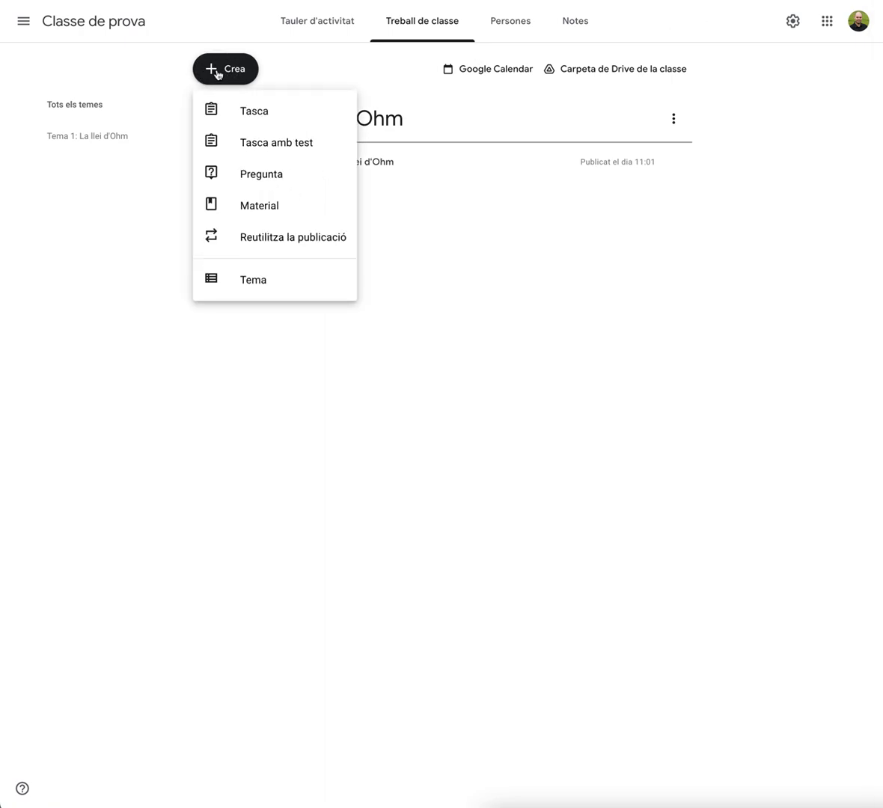
{"action": "left_click", "coordinate": [250, 120]}
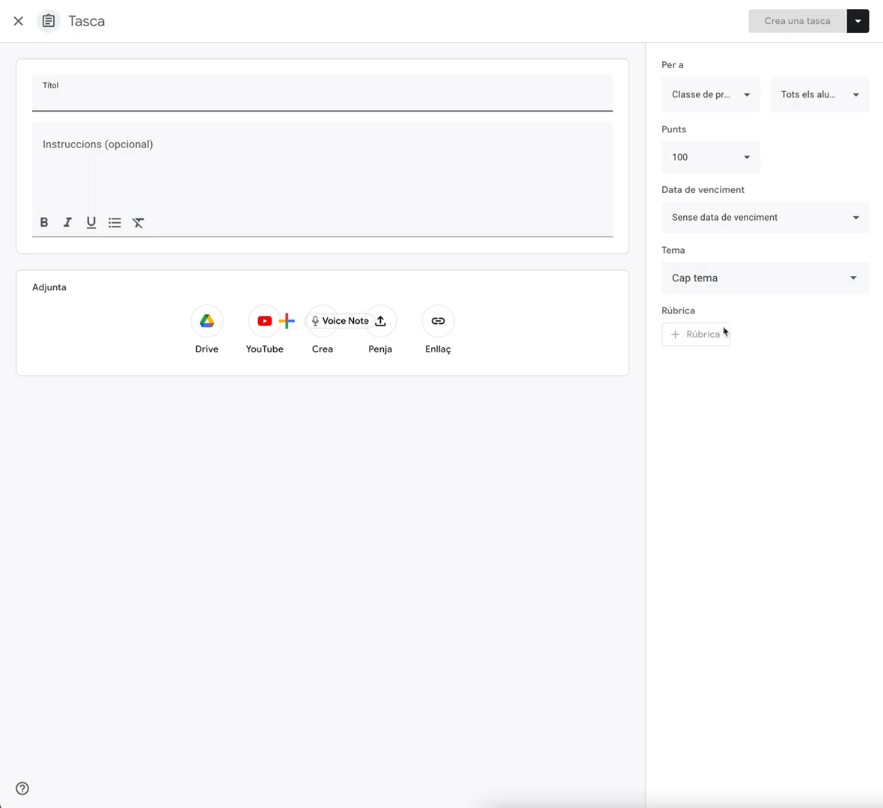
{"action": "left_click", "coordinate": [227, 86]}
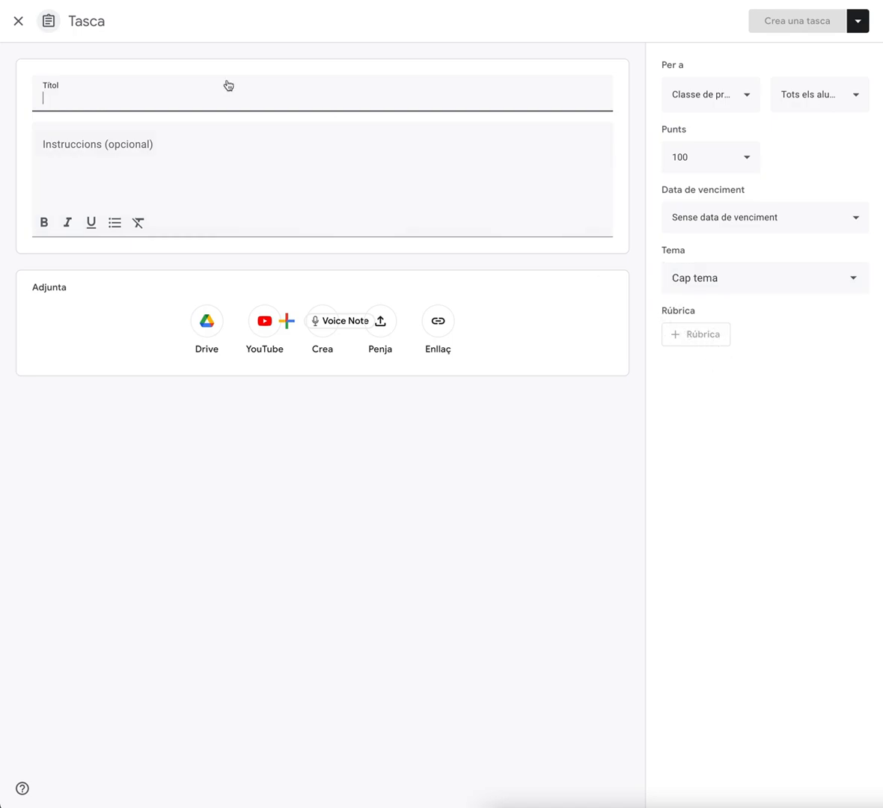
{"action": "left_click", "coordinate": [382, 327]}
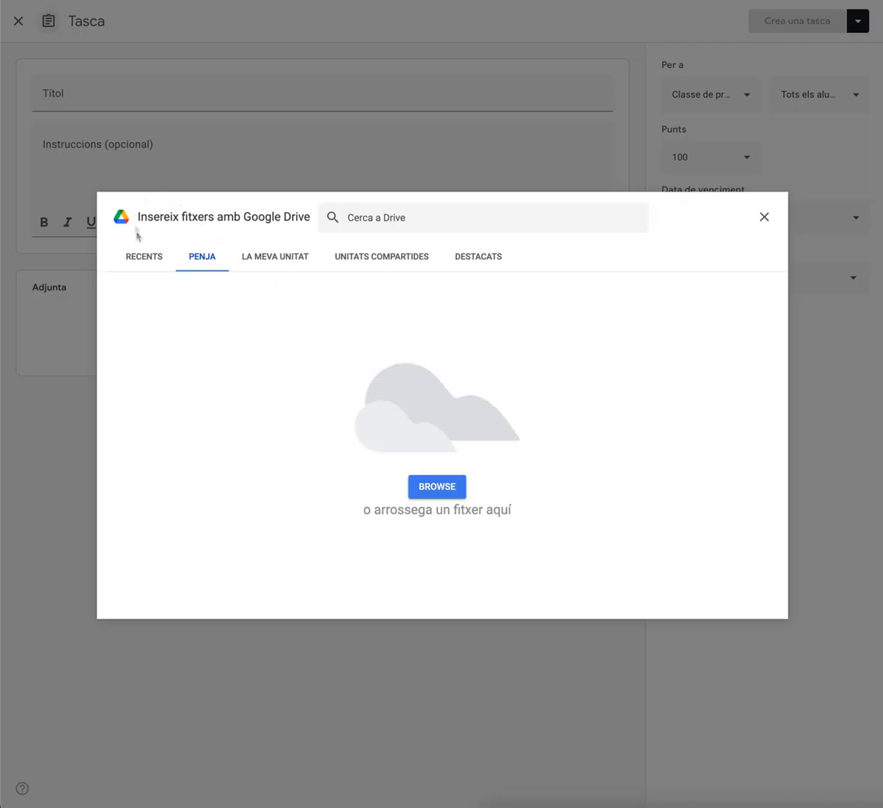
{"action": "left_click", "coordinate": [144, 259]}
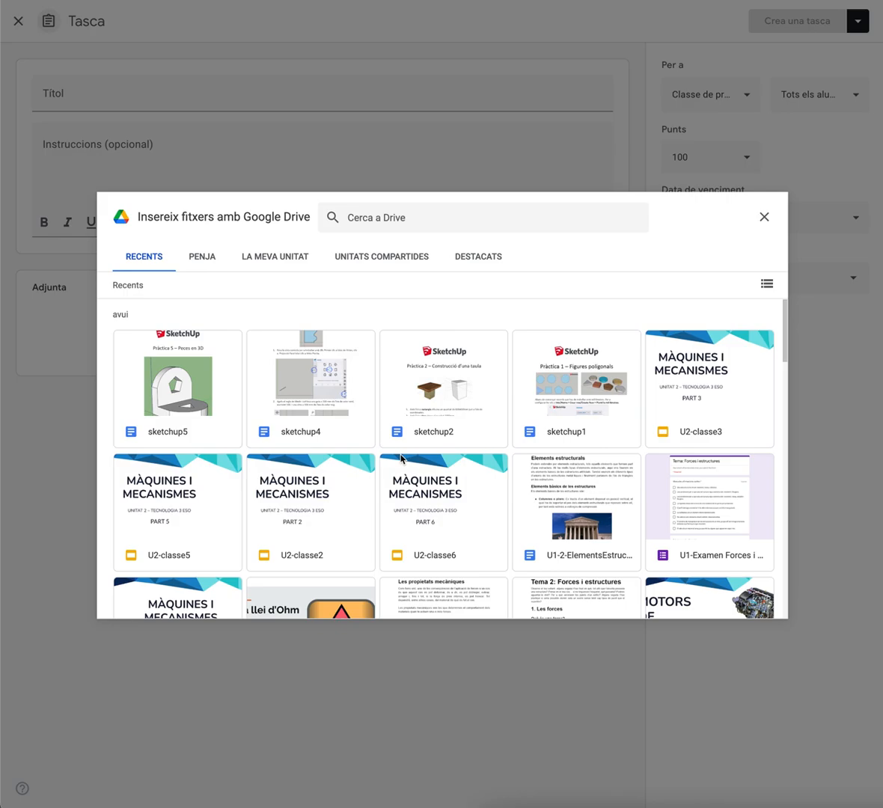
{"action": "scroll", "coordinate": [647, 509], "scroll_direction": "down", "scroll_amount": 3}
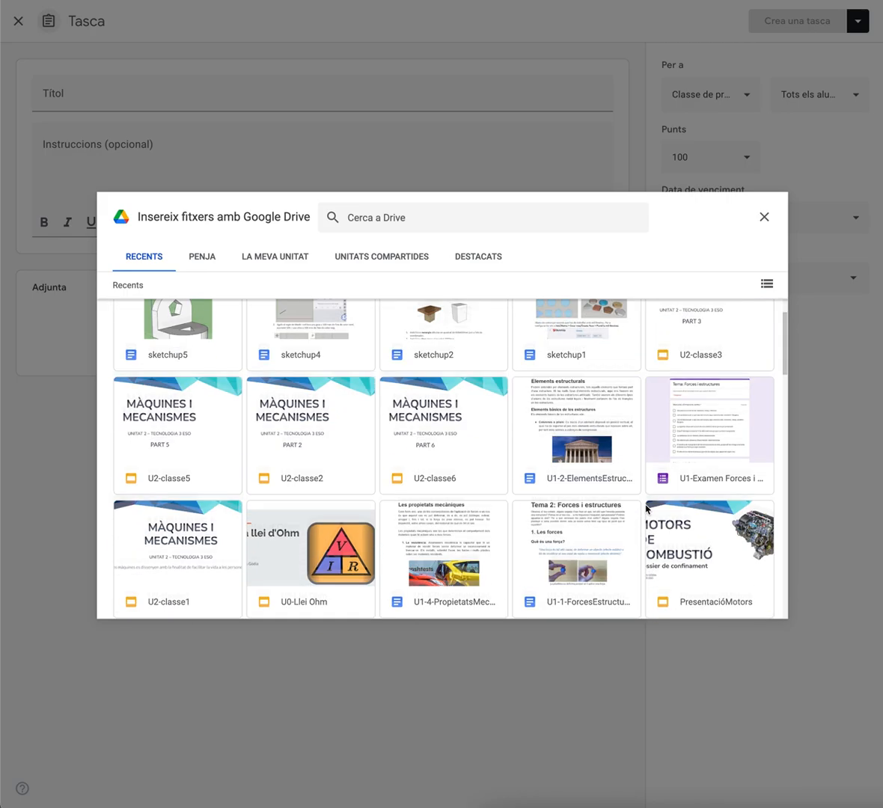
{"action": "scroll", "coordinate": [647, 510], "scroll_direction": "down", "scroll_amount": 2}
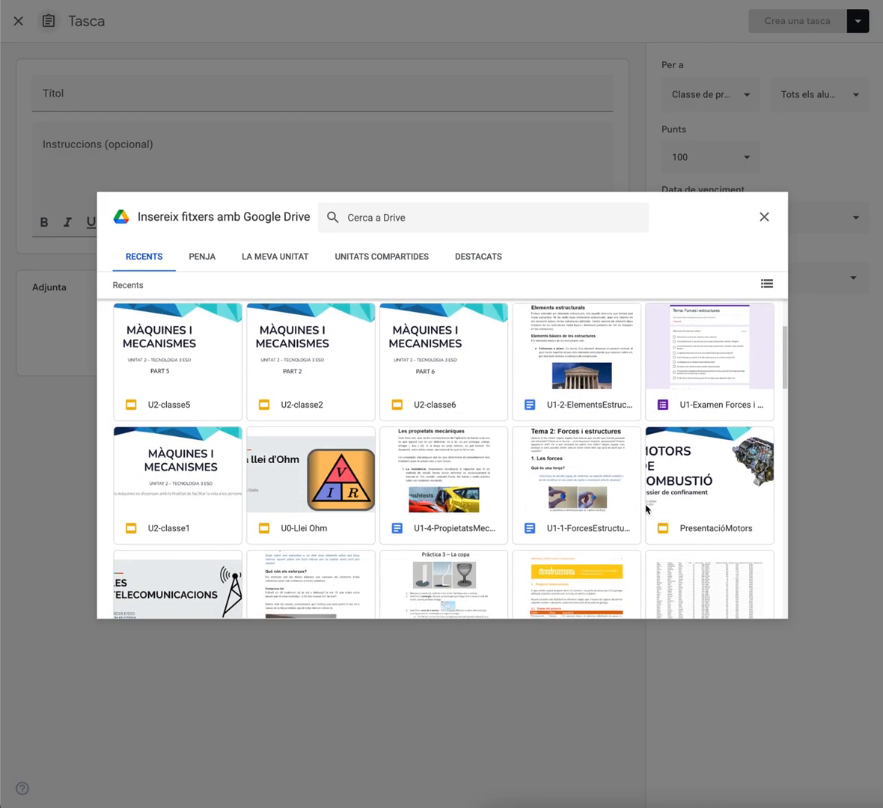
{"action": "scroll", "coordinate": [632, 434], "scroll_direction": "up", "scroll_amount": 1}
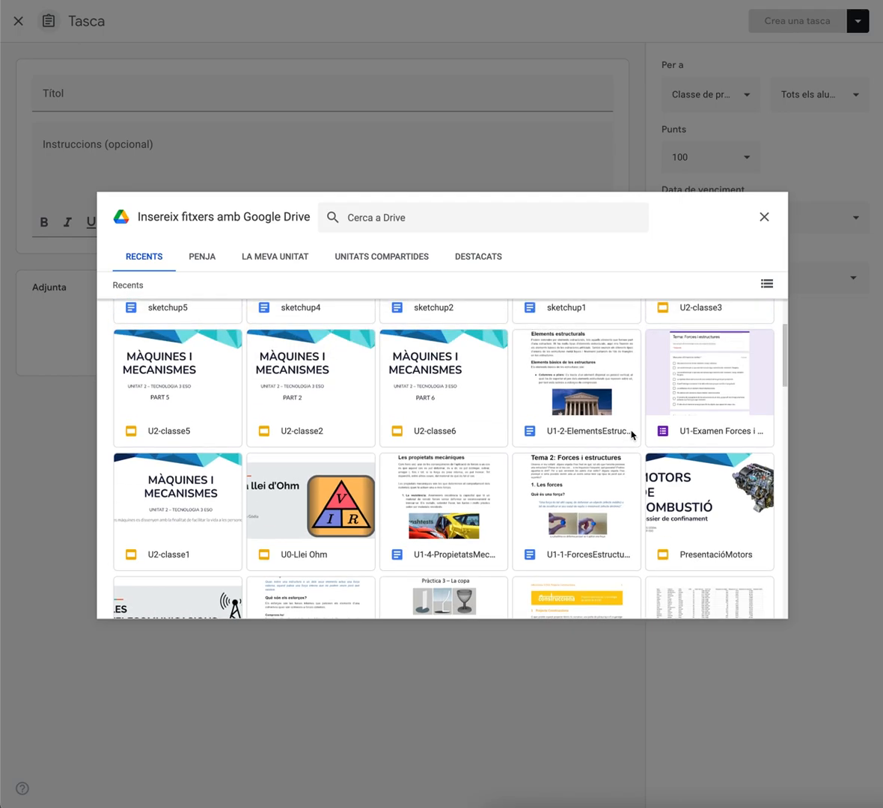
{"action": "scroll", "coordinate": [575, 392], "scroll_direction": "down", "scroll_amount": 5}
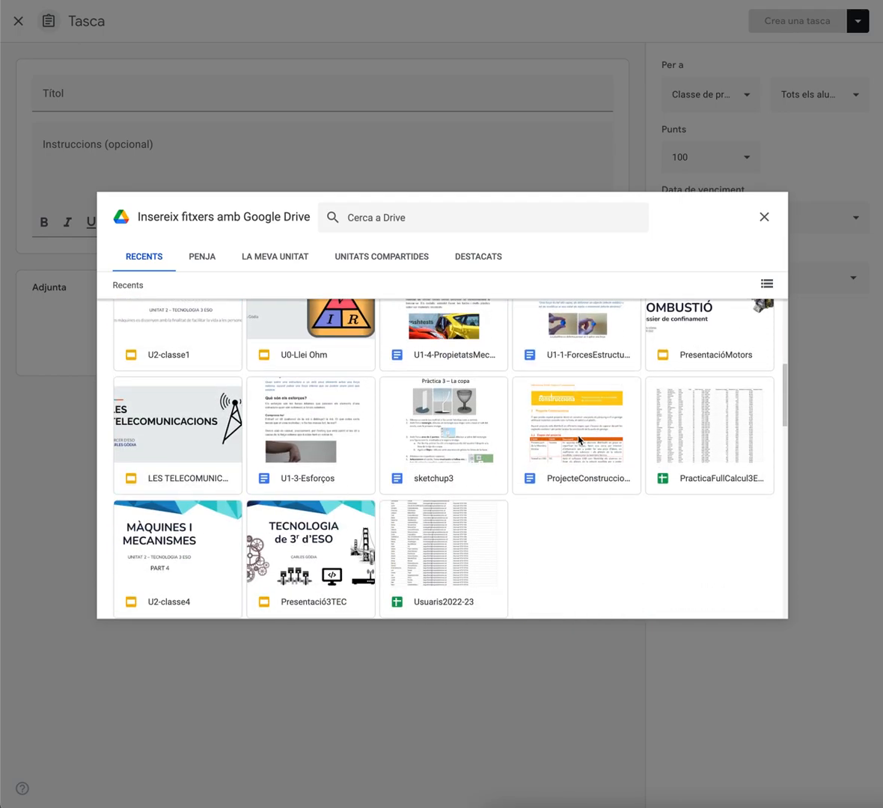
{"action": "left_click", "coordinate": [578, 440]}
{"action": "left_click", "coordinate": [754, 605]}
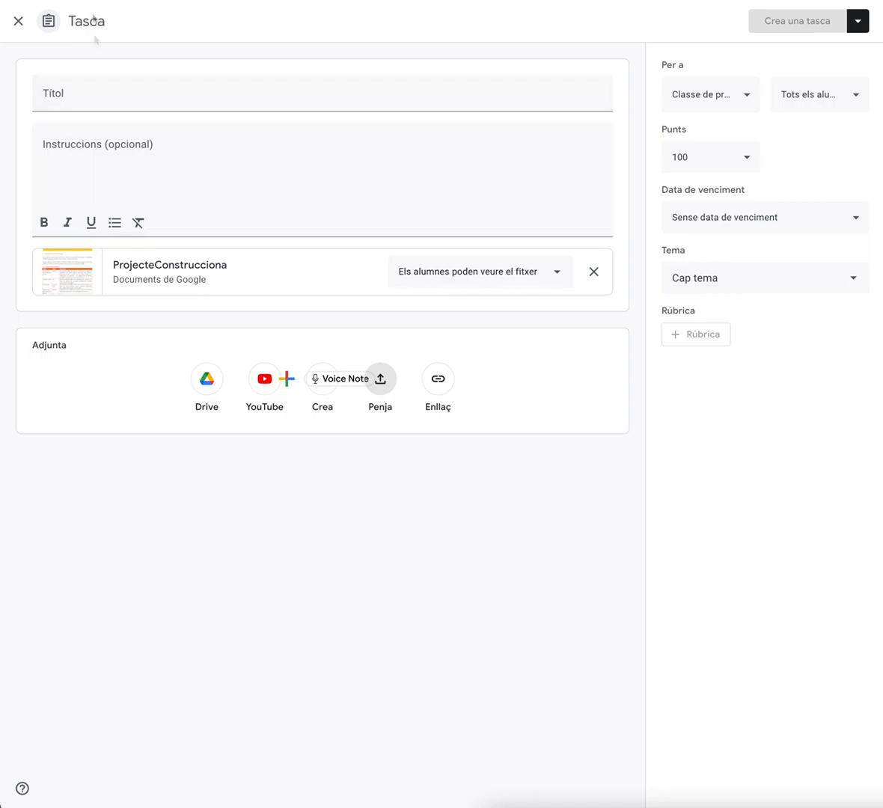
Title the assignment Els alumnes poden veure el fitxer, assign it to topic Tema 1: La llei d'Ohm, and create it
{"action": "left_click", "coordinate": [98, 105]}
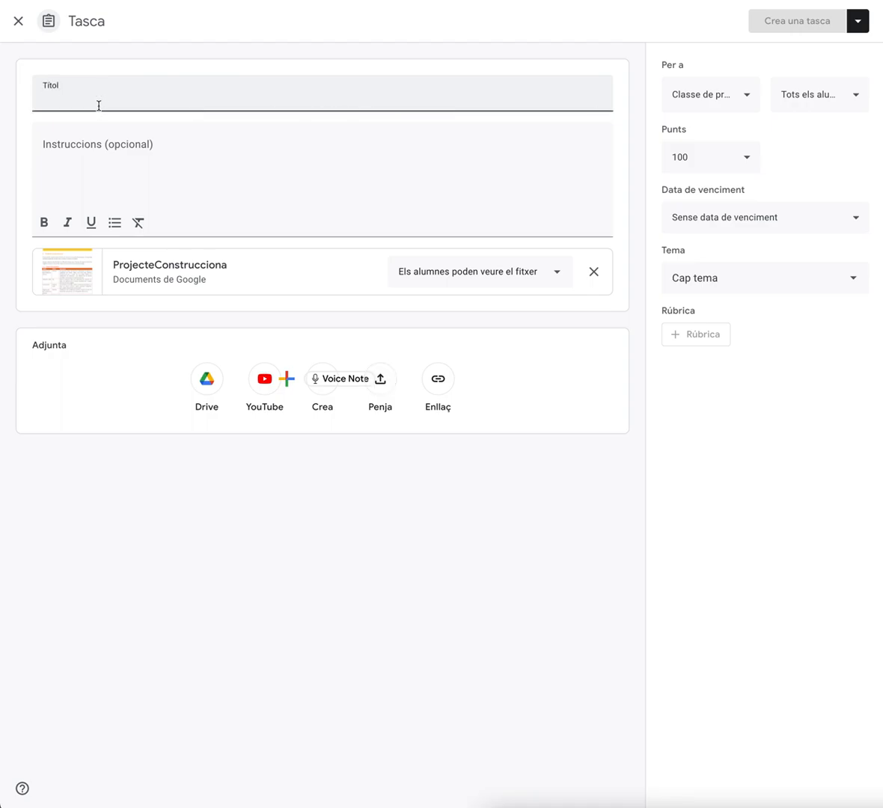
{"action": "type", "text": "Els alumnes poden veure el fitxer"}
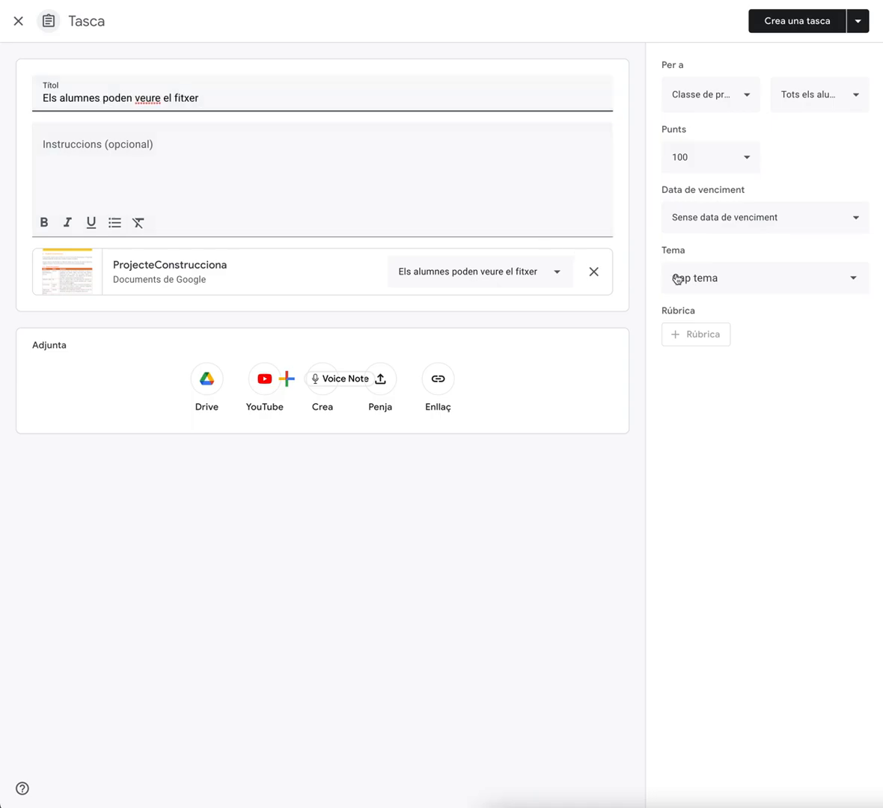
{"action": "left_click", "coordinate": [703, 279]}
{"action": "left_click", "coordinate": [706, 379]}
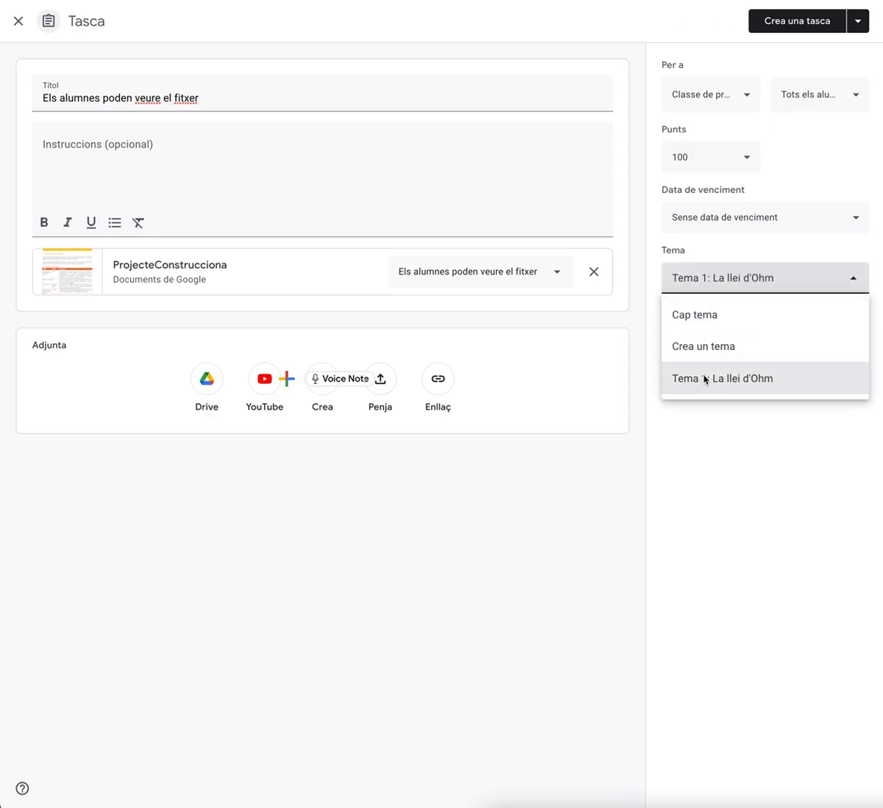
{"action": "left_click", "coordinate": [796, 22]}
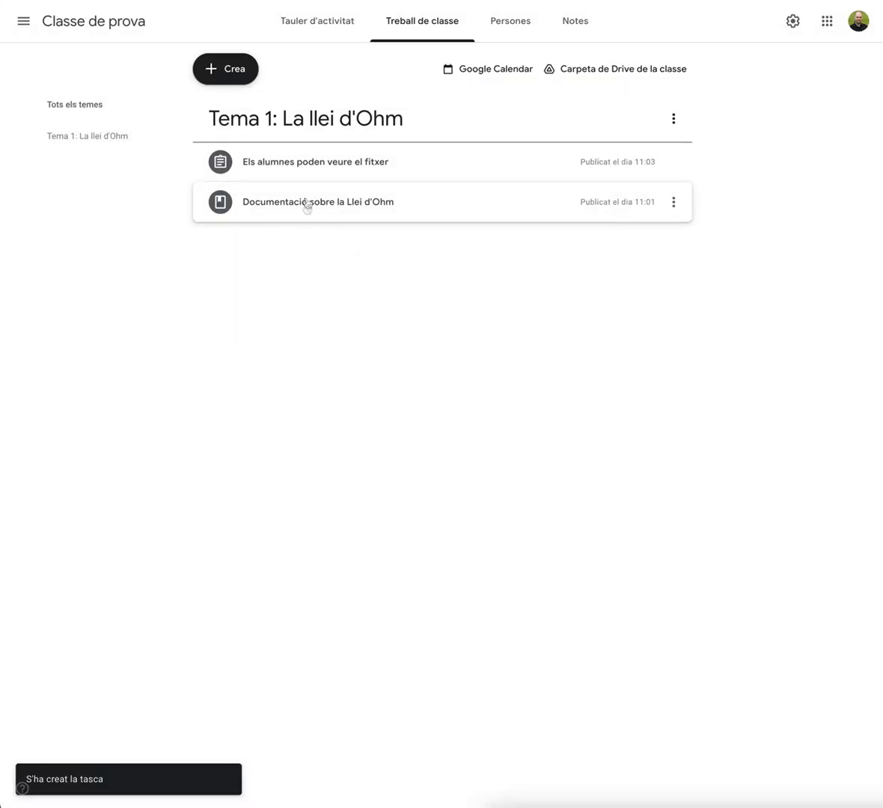
Create another assignment attaching the Drive presentation U2-classe5, setting it so students can edit the file
{"action": "left_click", "coordinate": [237, 69]}
{"action": "left_click", "coordinate": [241, 112]}
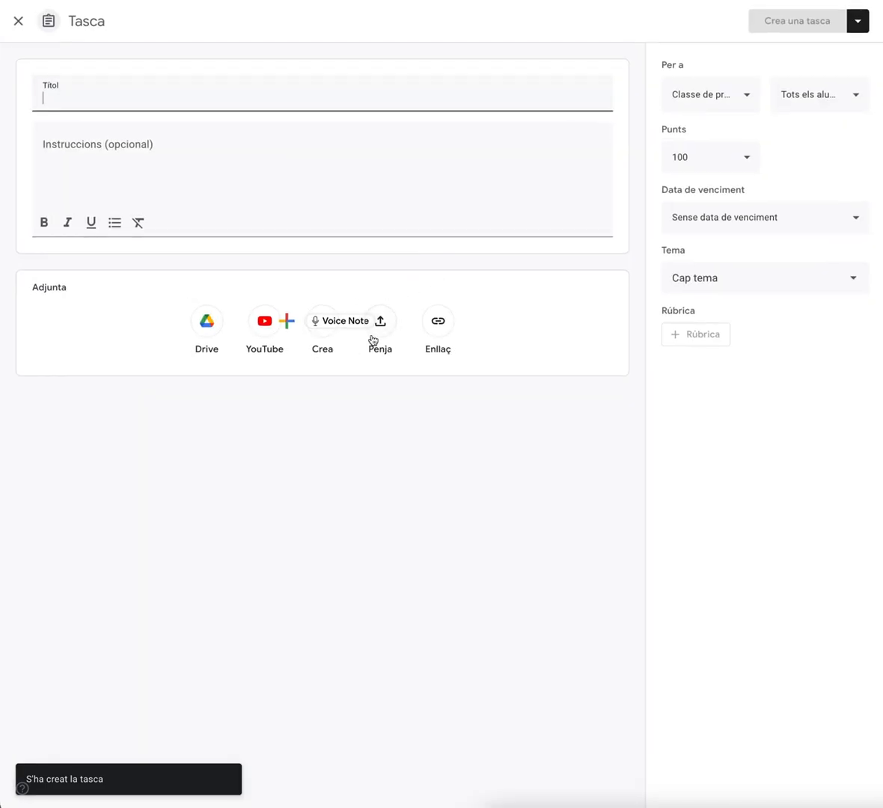
{"action": "left_click", "coordinate": [381, 326]}
{"action": "left_click", "coordinate": [149, 257]}
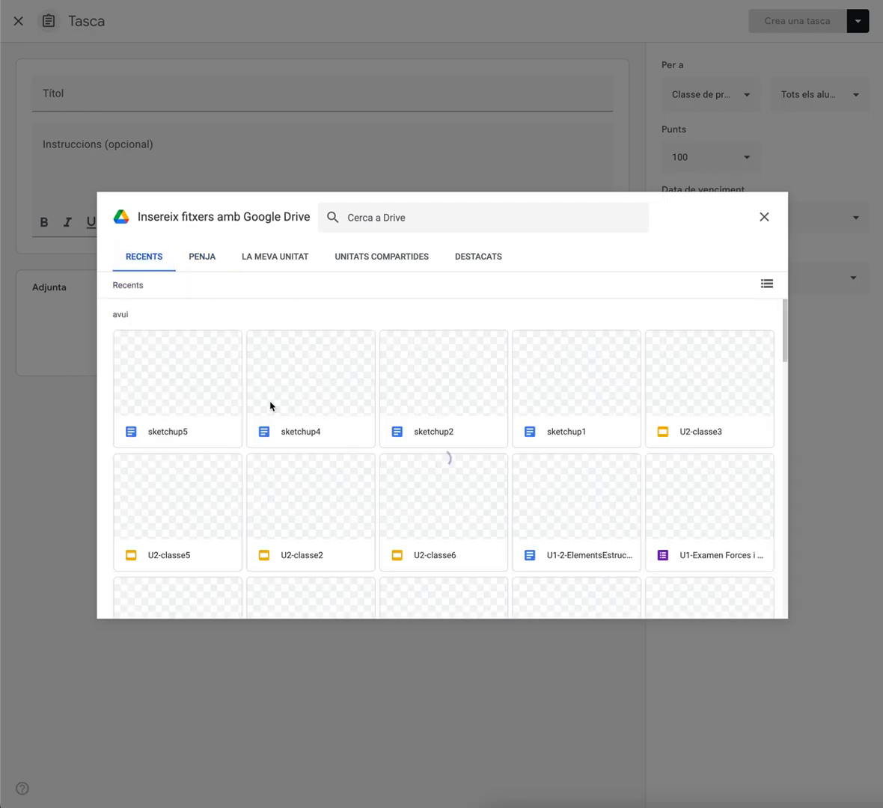
{"action": "left_click", "coordinate": [169, 507]}
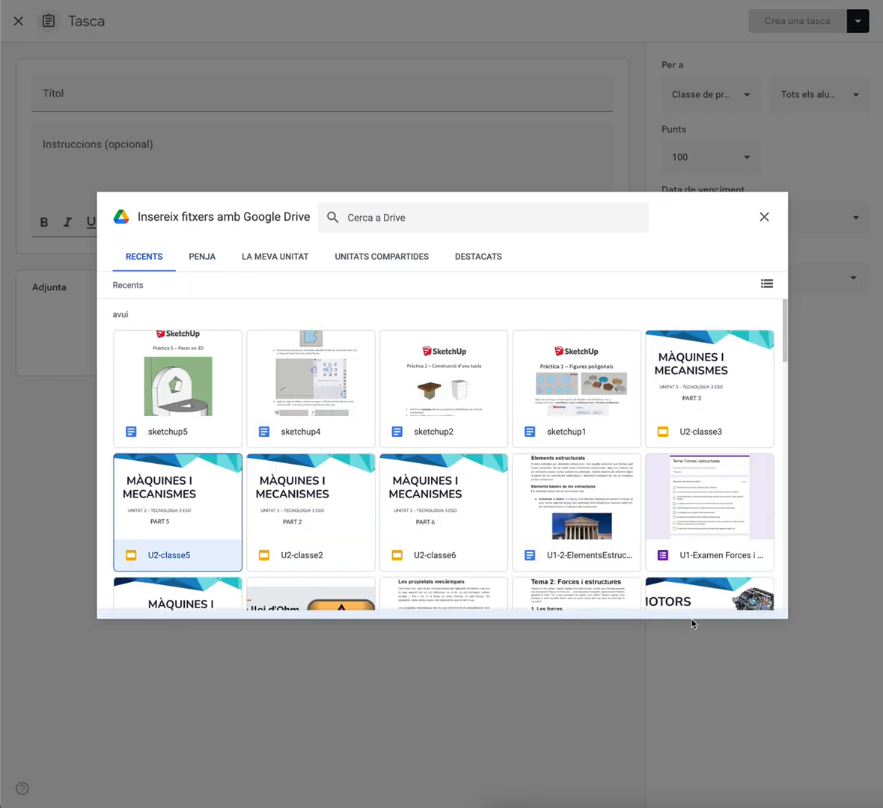
{"action": "left_click", "coordinate": [756, 605]}
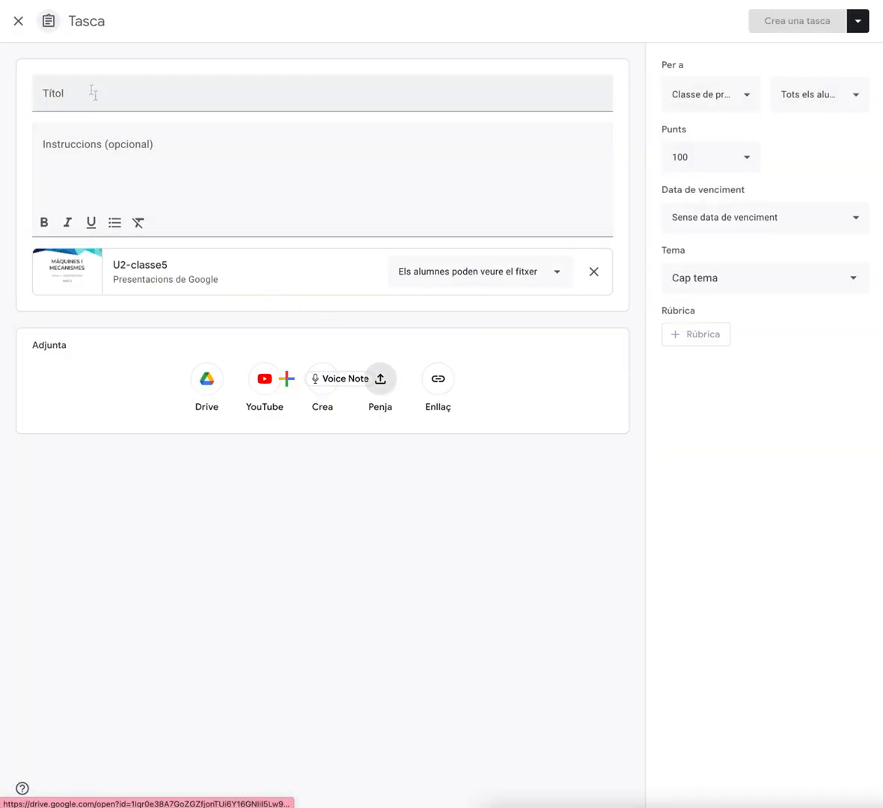
{"action": "left_click", "coordinate": [478, 279]}
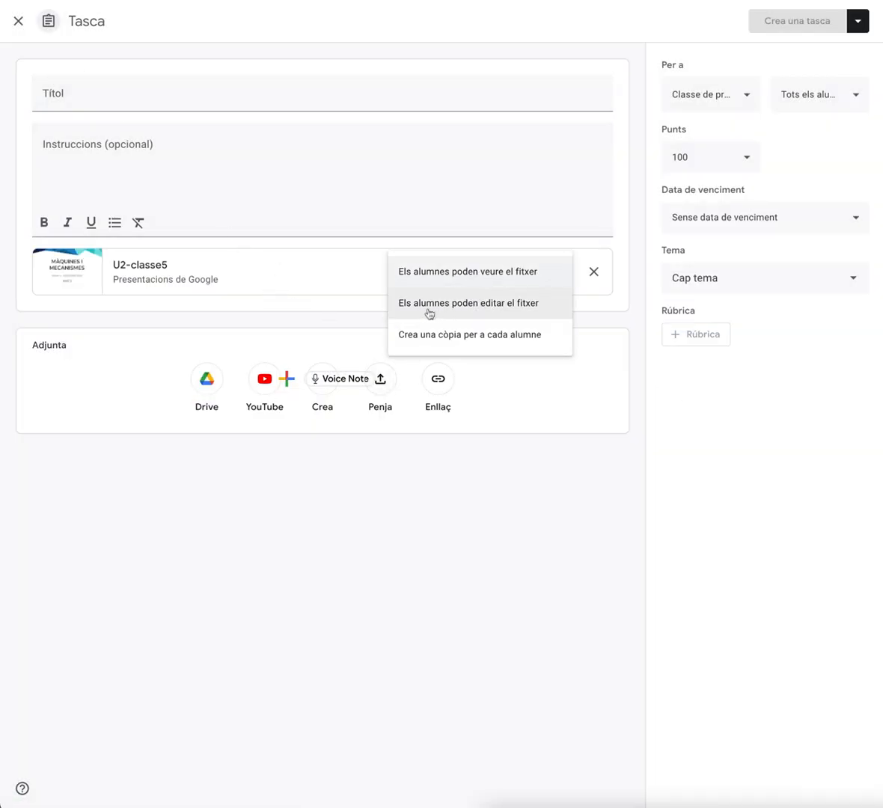
{"action": "left_click", "coordinate": [535, 315]}
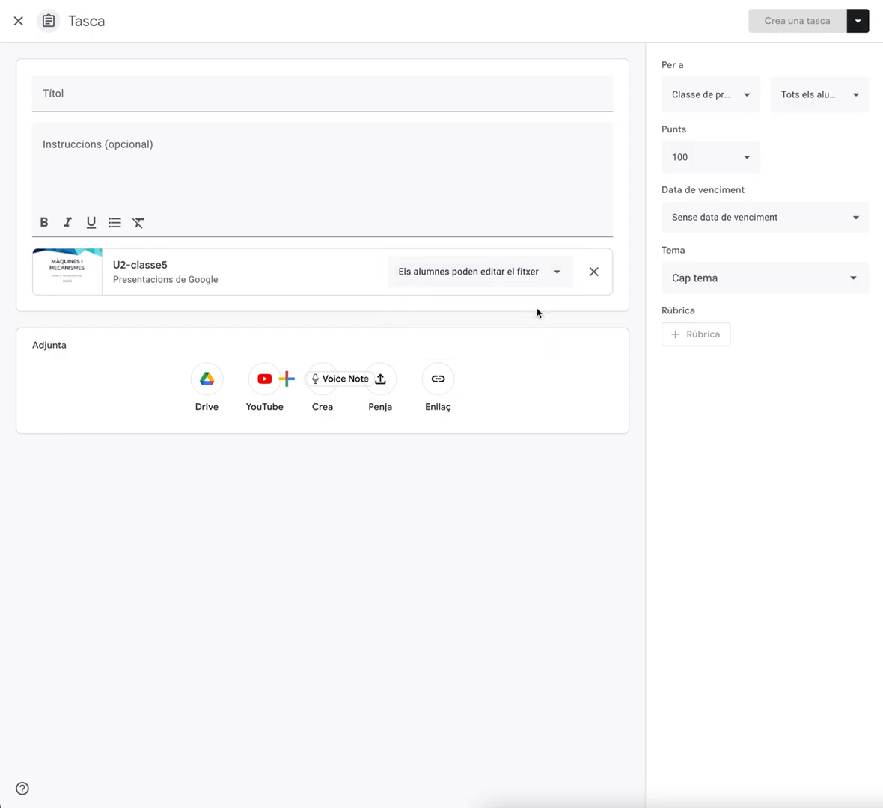
Title the assignment Poden editar el fitxer, assign it to topic Tema 1: La llei d'Ohm, and create it
{"action": "left_click", "coordinate": [131, 93]}
{"action": "type", "text": "Poden editar el fitxe"}
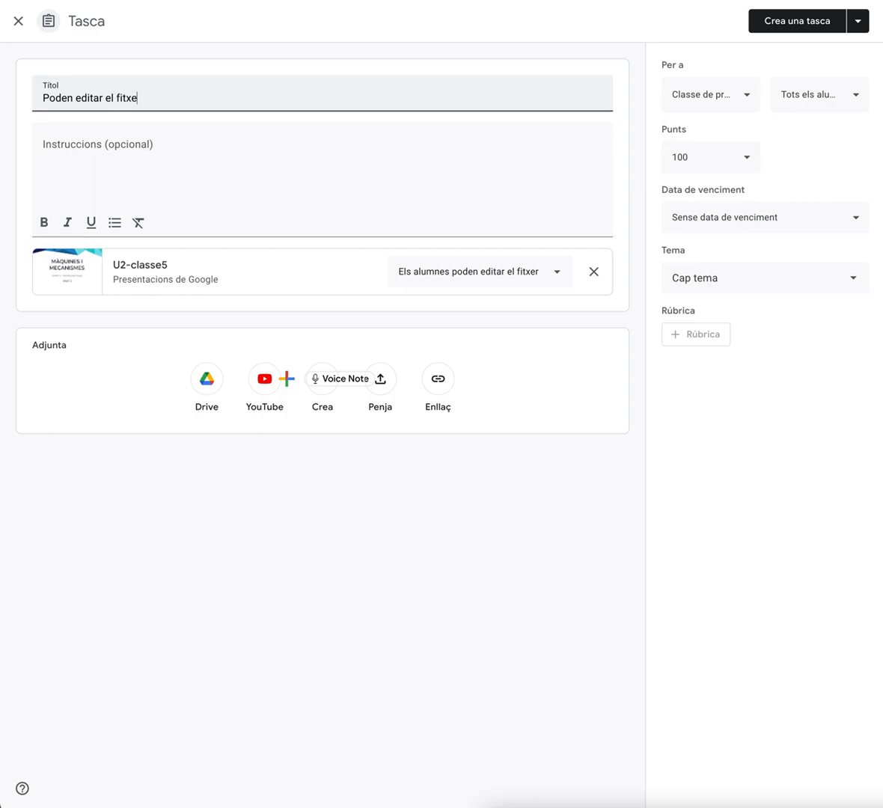
{"action": "type", "text": "r"}
{"action": "left_click", "coordinate": [711, 289]}
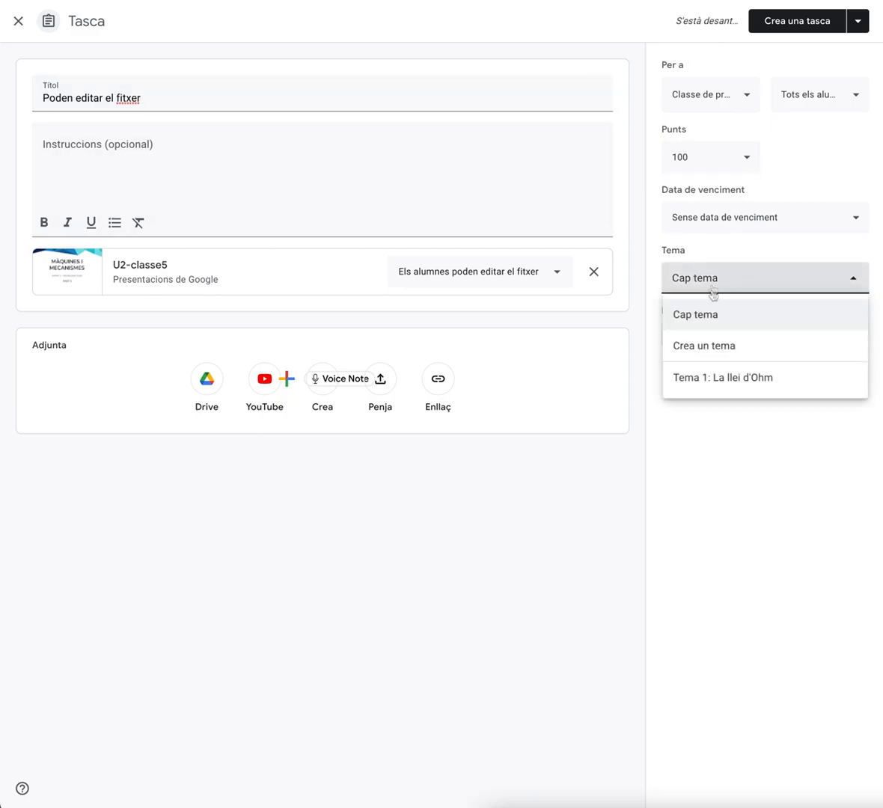
{"action": "left_click", "coordinate": [706, 380]}
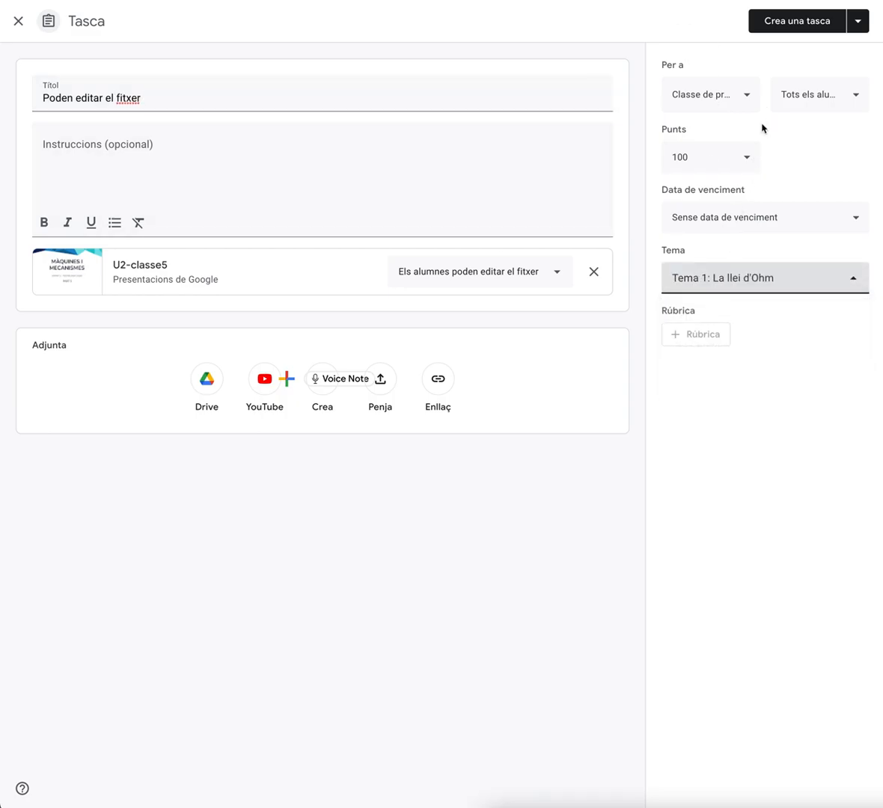
{"action": "left_click", "coordinate": [791, 24]}
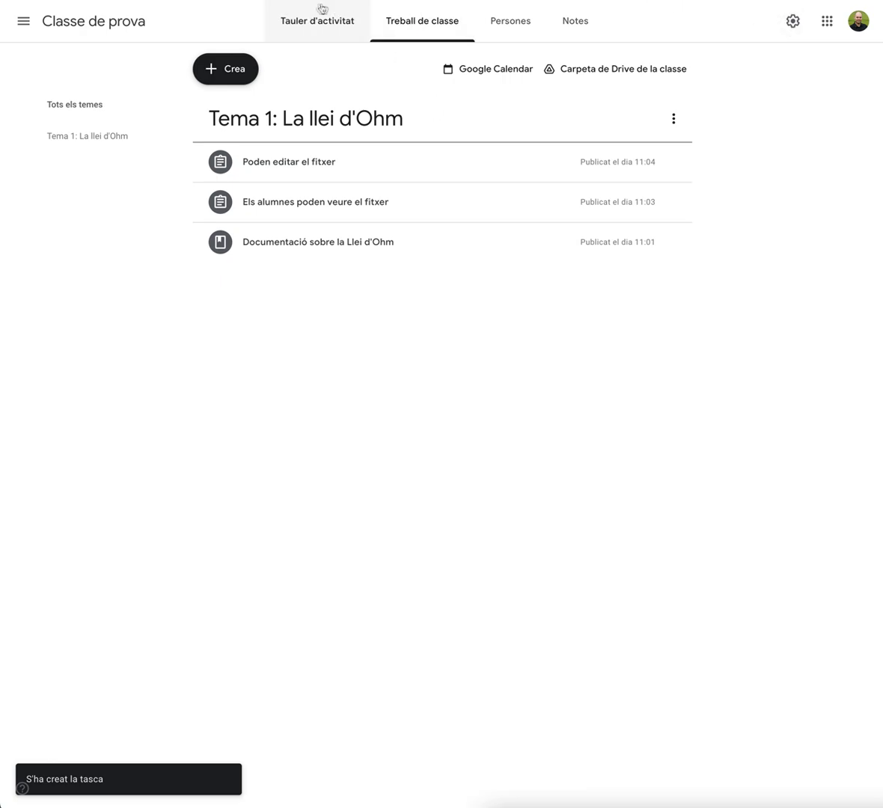
Create another assignment attaching the Drive spreadsheet PracticaFullCalcul3ESOTecno from the recent files
{"action": "left_click", "coordinate": [234, 74]}
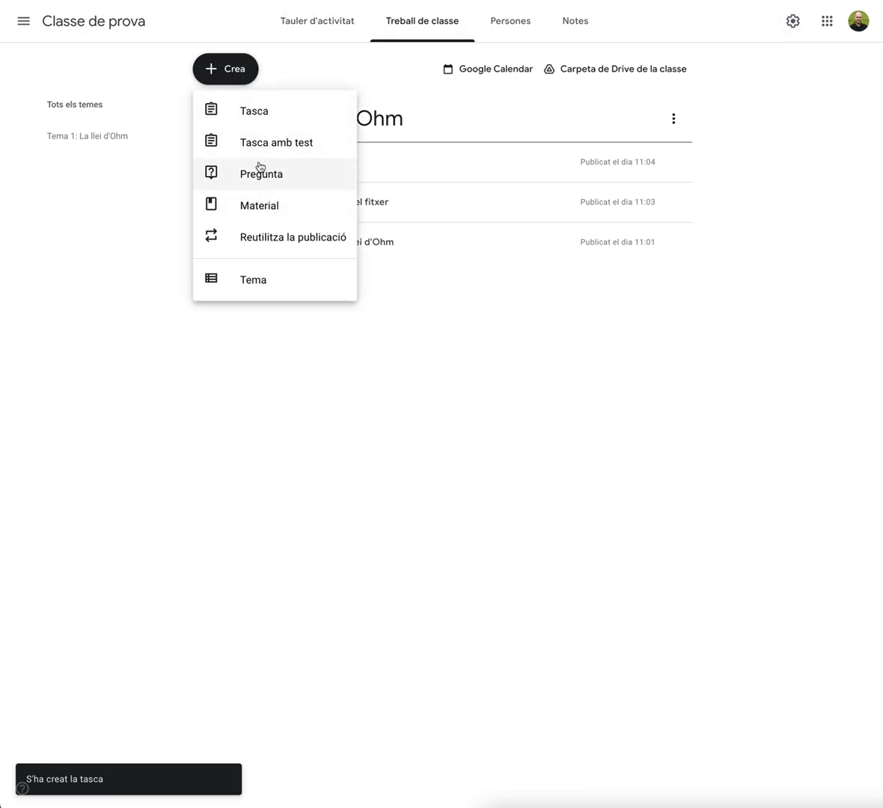
{"action": "left_click", "coordinate": [253, 118]}
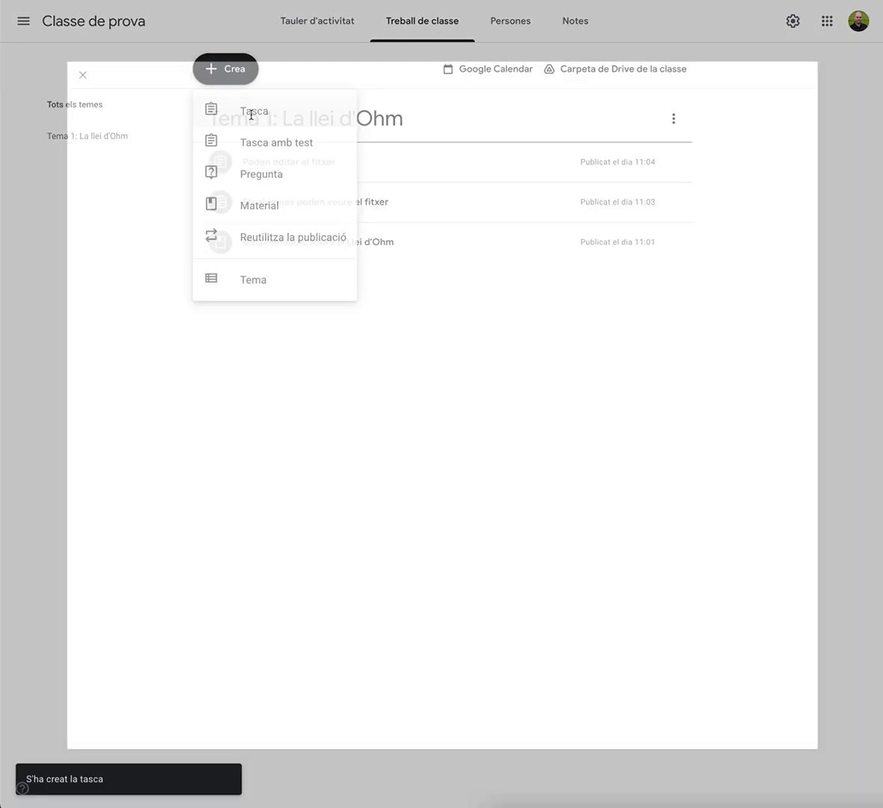
{"action": "left_click", "coordinate": [211, 336]}
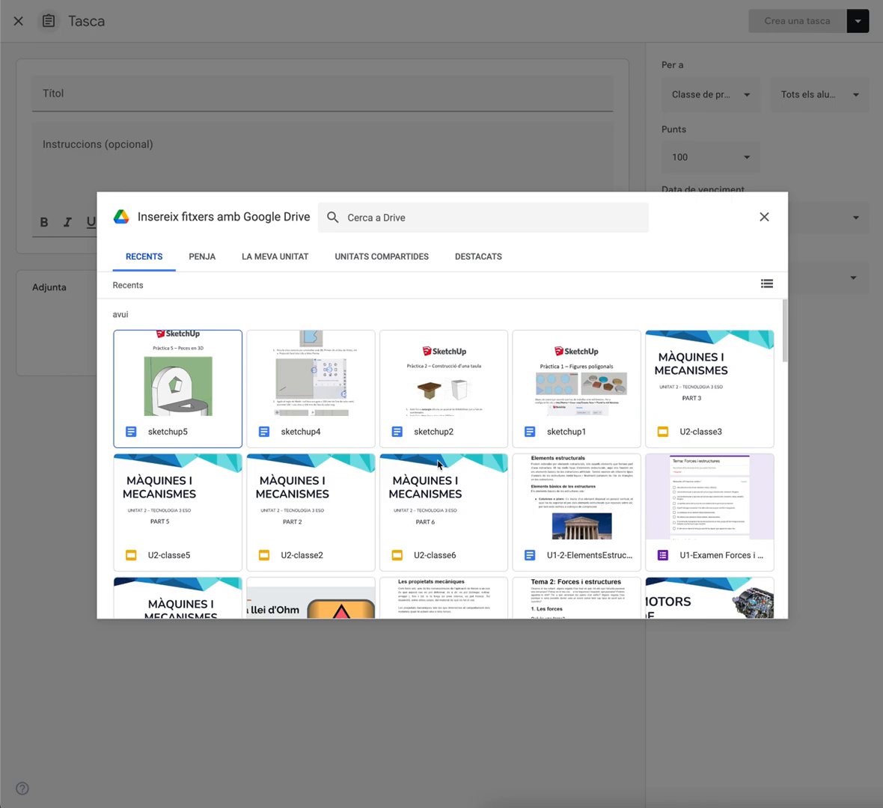
{"action": "scroll", "coordinate": [631, 532], "scroll_direction": "down", "scroll_amount": 5}
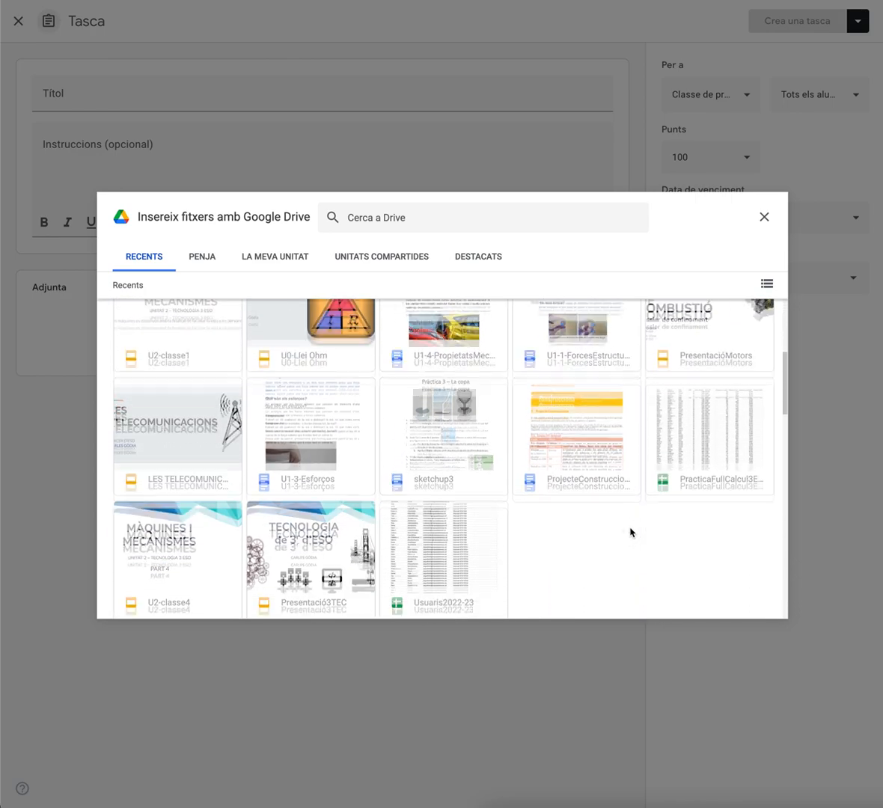
{"action": "left_click", "coordinate": [668, 452]}
{"action": "left_click", "coordinate": [759, 607]}
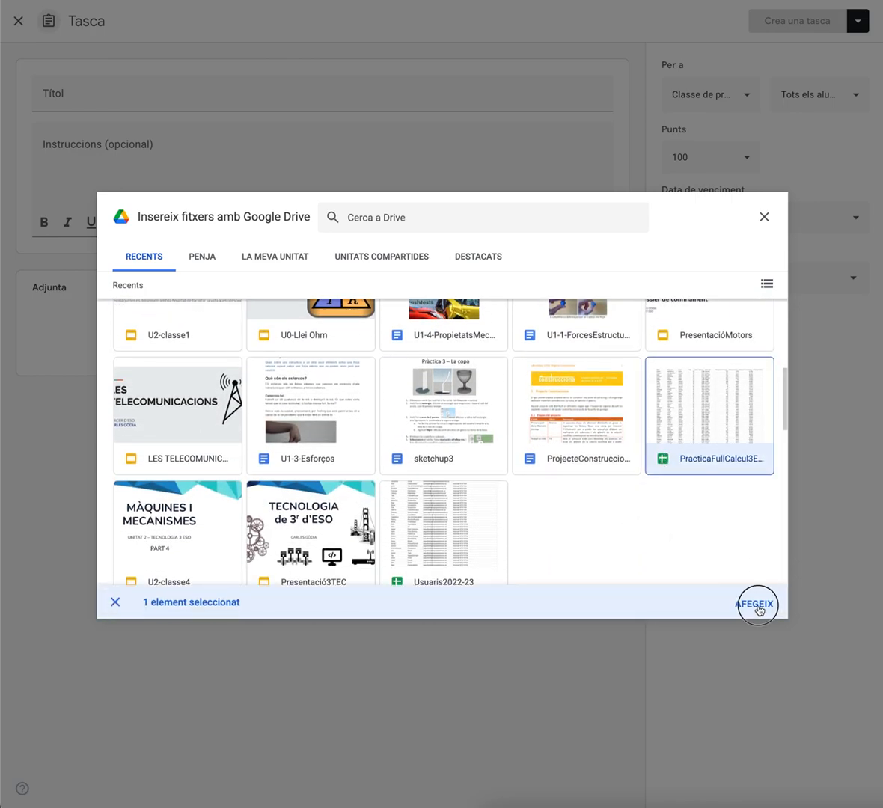
Title the assignment Crea una còpia pels alumnes and set the attached file to create a copy for each student
{"action": "left_click", "coordinate": [91, 93]}
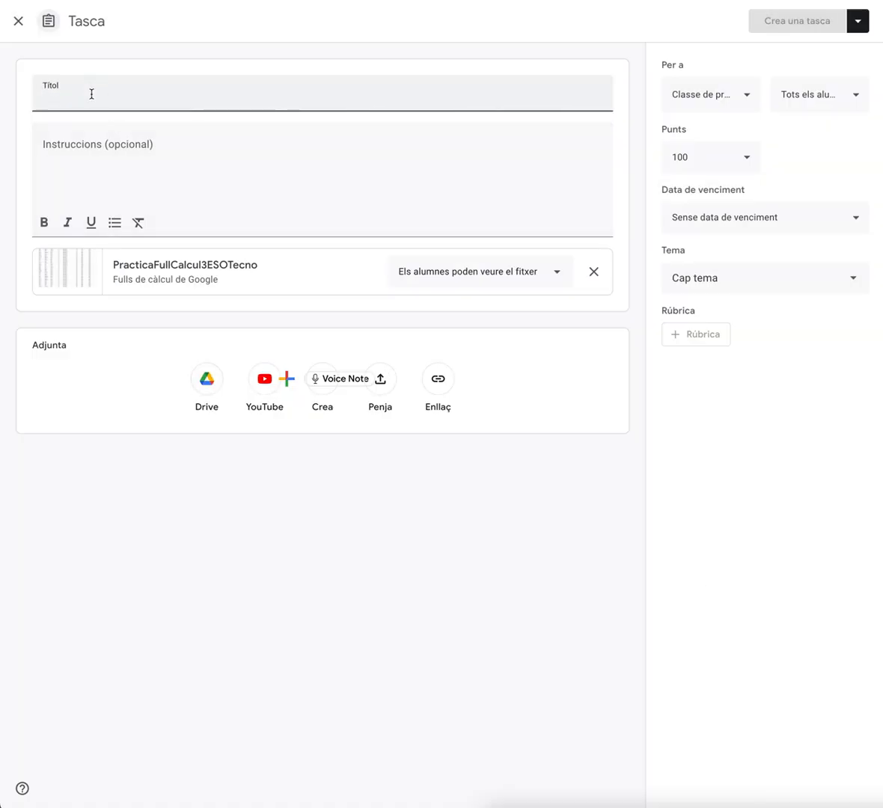
{"action": "type", "text": "Crea una"}
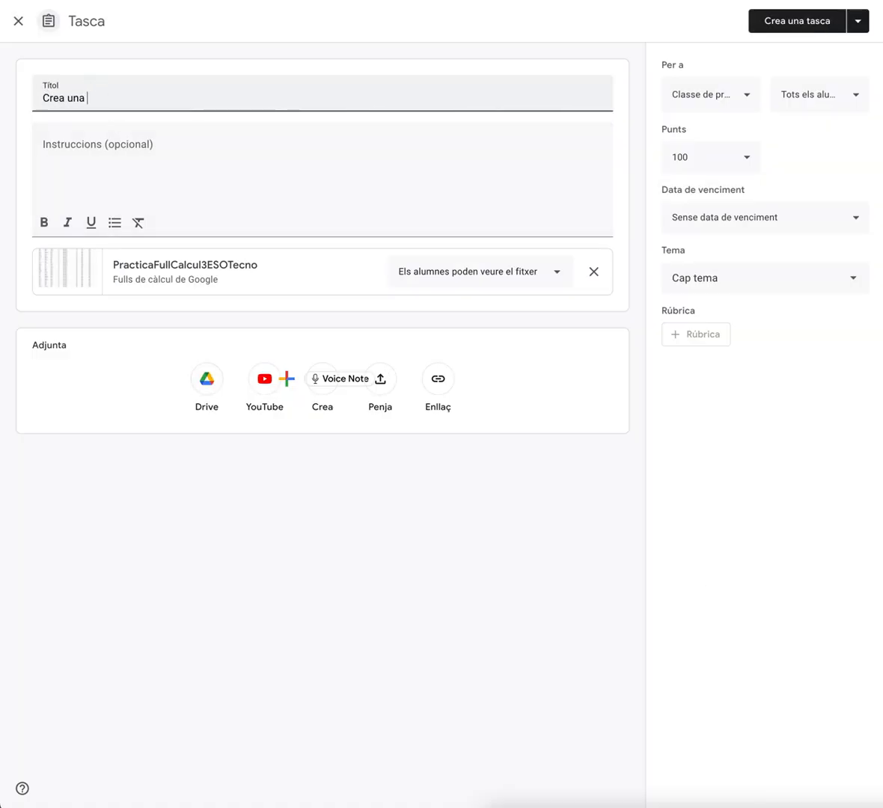
{"action": "type", "text": " còpia pels alumnes"}
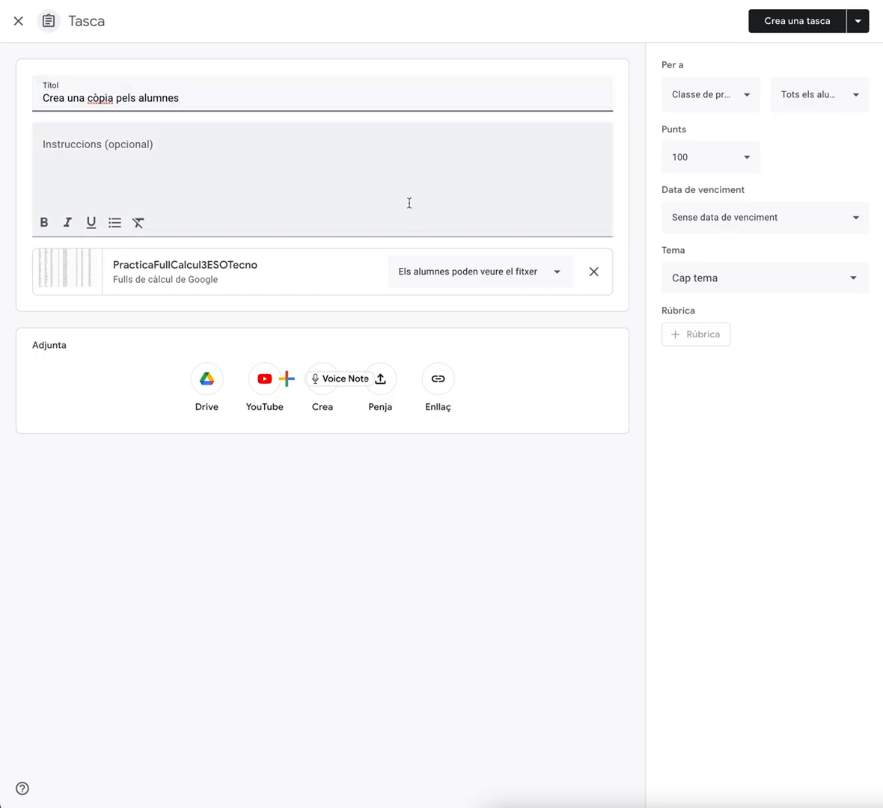
{"action": "left_click", "coordinate": [443, 271]}
{"action": "left_click", "coordinate": [465, 345]}
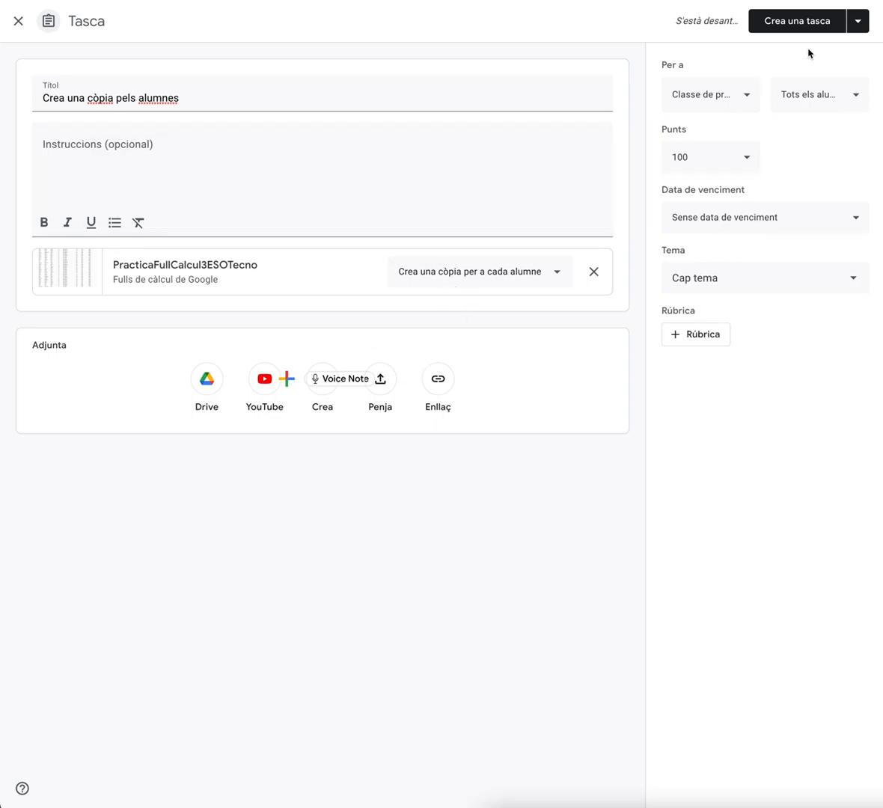
Assign the assignment to topic Tema 1: La llei d'Ohm and create it
{"action": "left_click", "coordinate": [761, 282]}
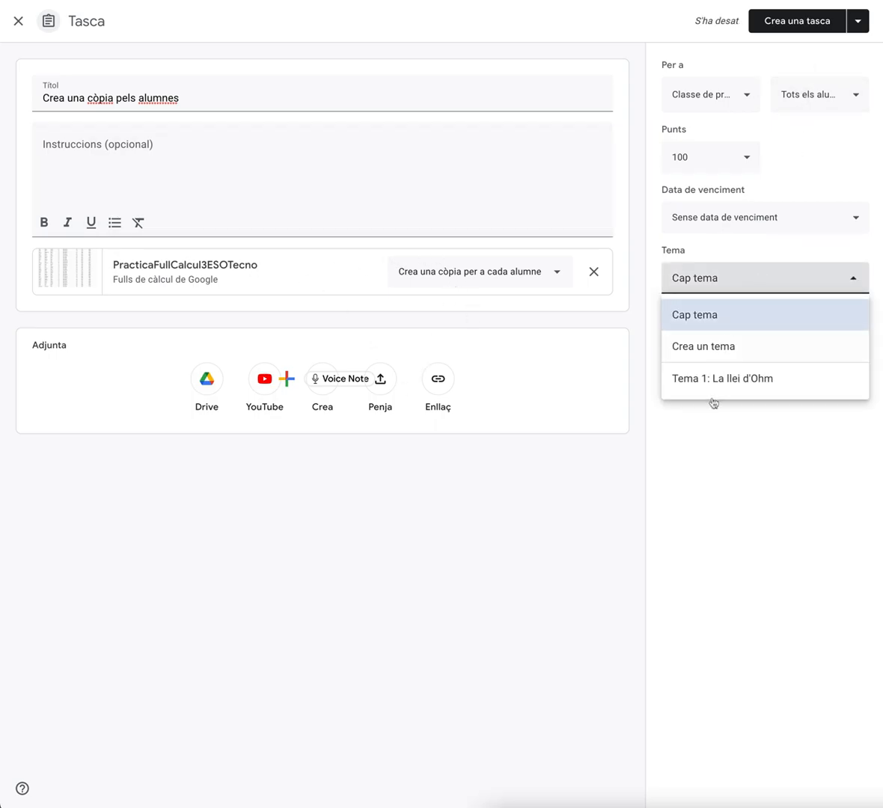
{"action": "left_click", "coordinate": [711, 377]}
{"action": "left_click", "coordinate": [798, 29]}
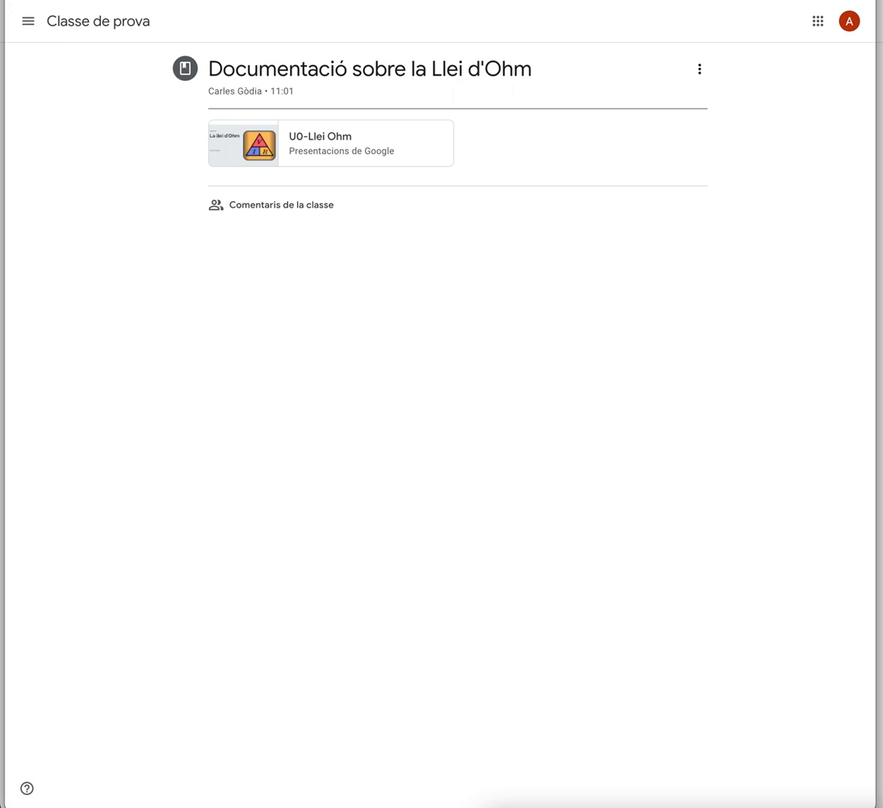
As the student, open the assignment Els alumnes poden veure el fitxer and create a new Google Docs document for the work
{"action": "left_click", "coordinate": [63, 26]}
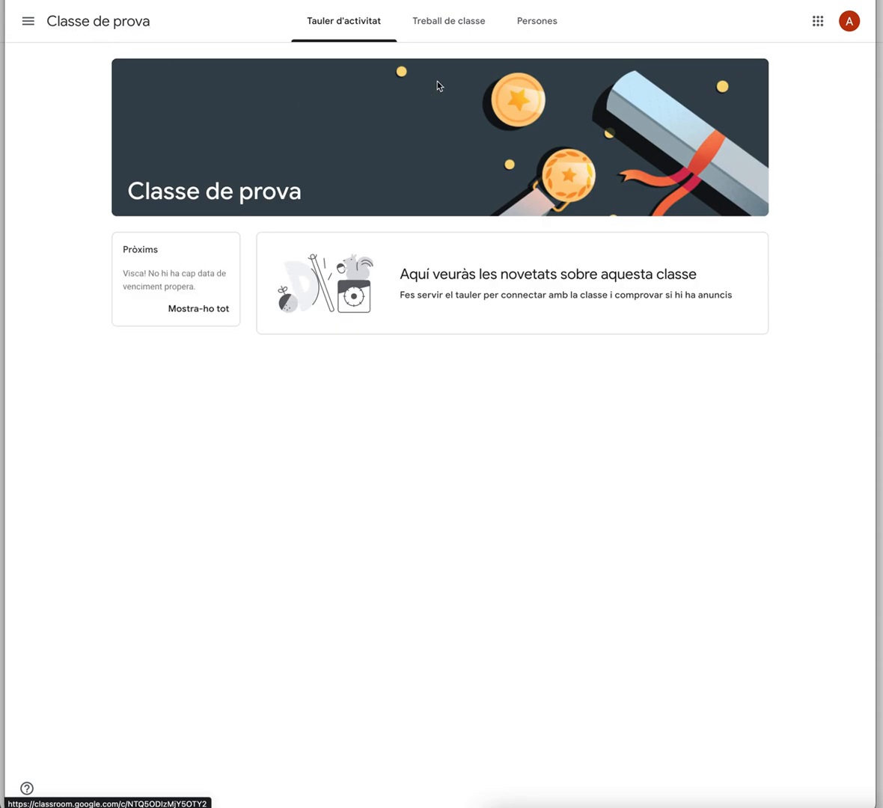
{"action": "left_click", "coordinate": [459, 29]}
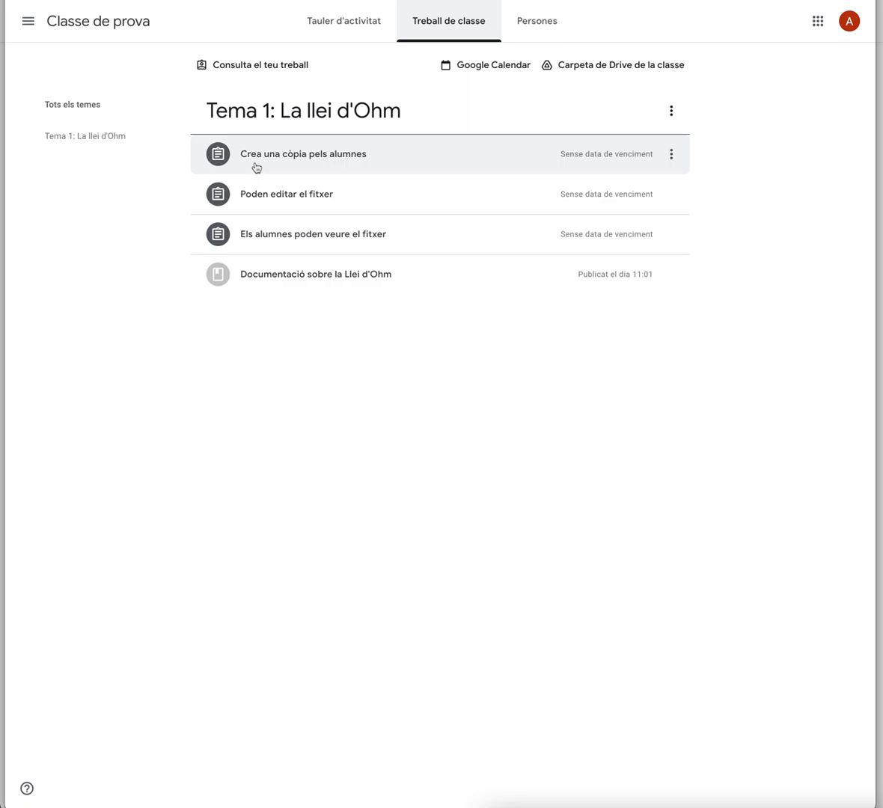
{"action": "left_click", "coordinate": [302, 235]}
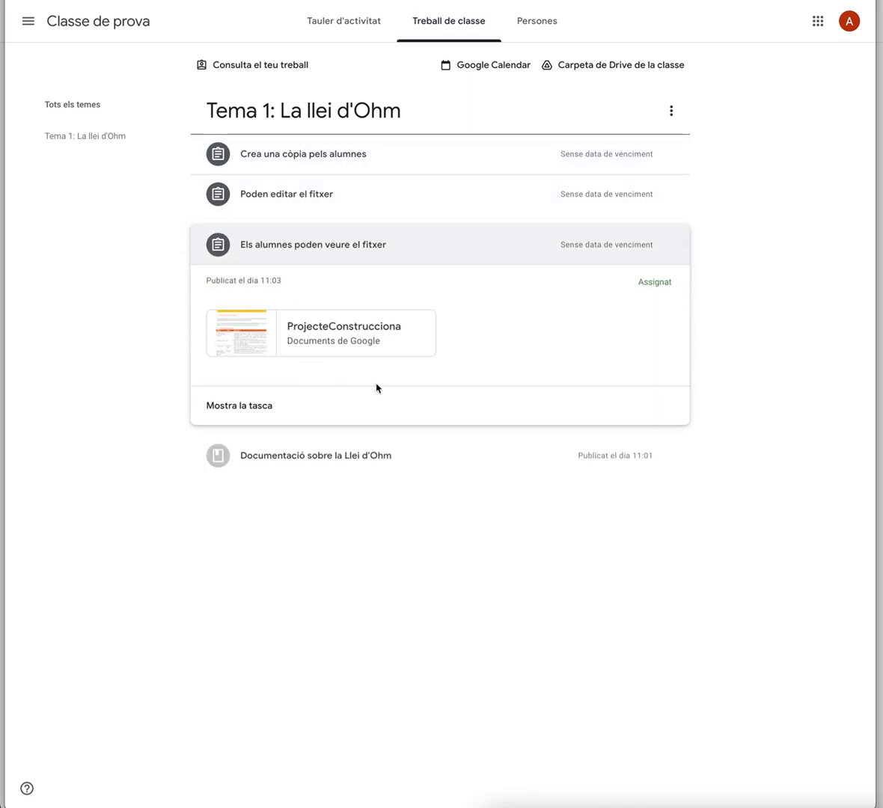
{"action": "left_click", "coordinate": [252, 408]}
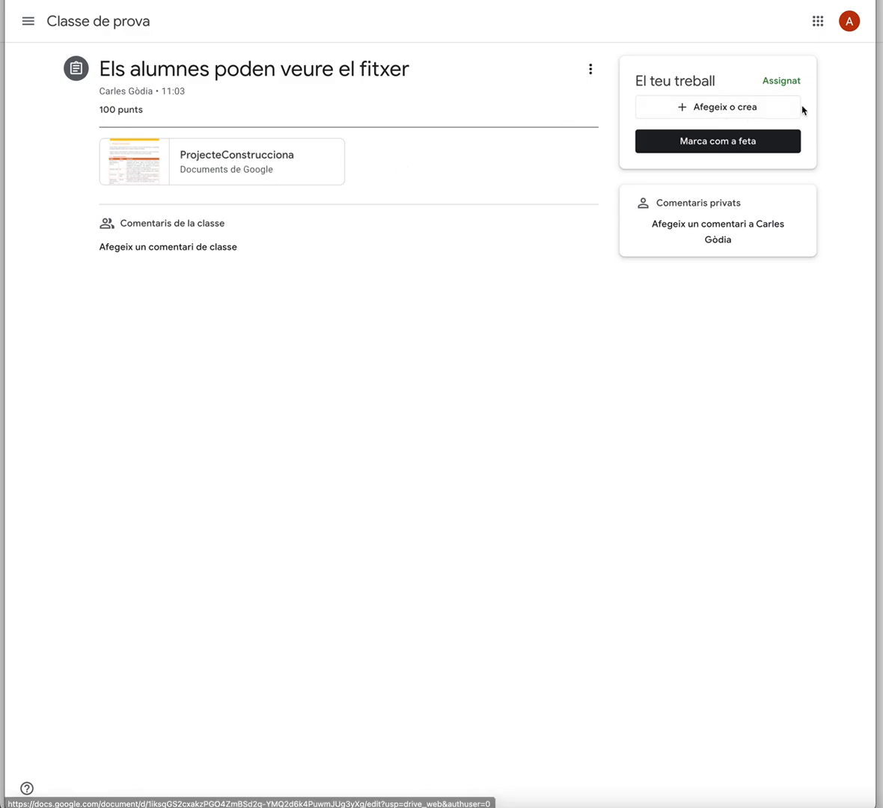
{"action": "left_click", "coordinate": [732, 111]}
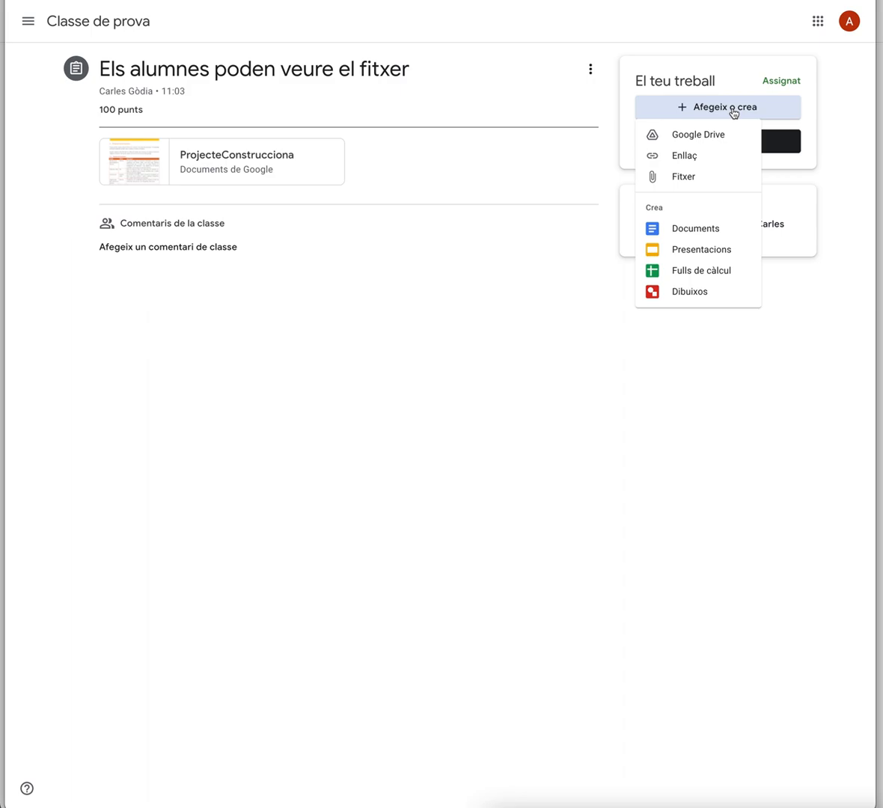
{"action": "left_click", "coordinate": [689, 229]}
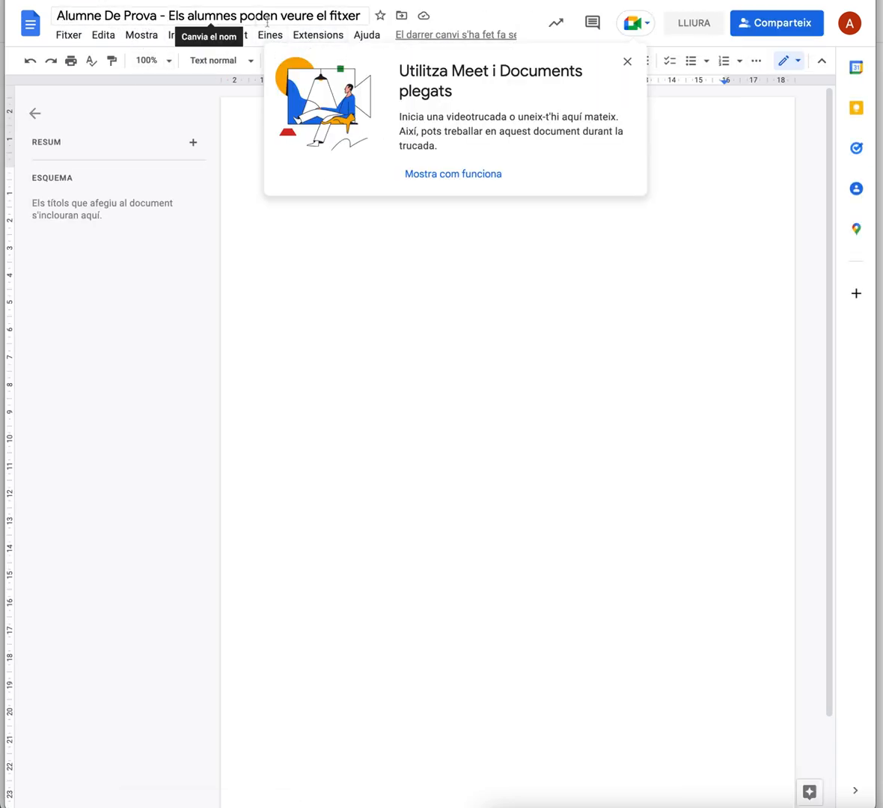
Write Farà la tasca in the new document and hand in the work
{"action": "left_click", "coordinate": [630, 64]}
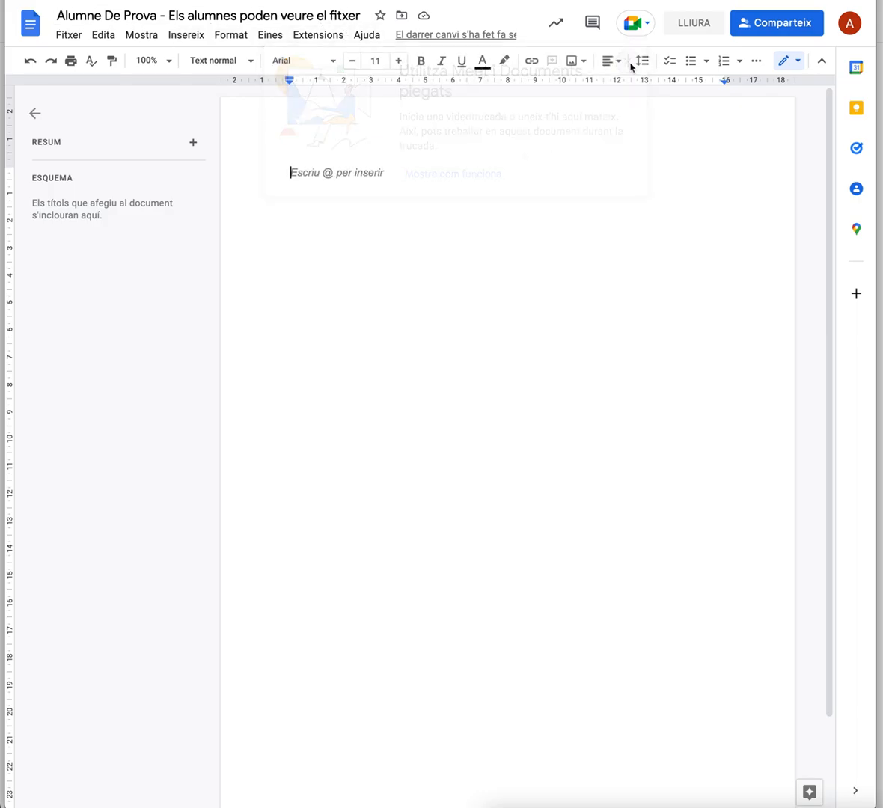
{"action": "type", "text": "Far"}
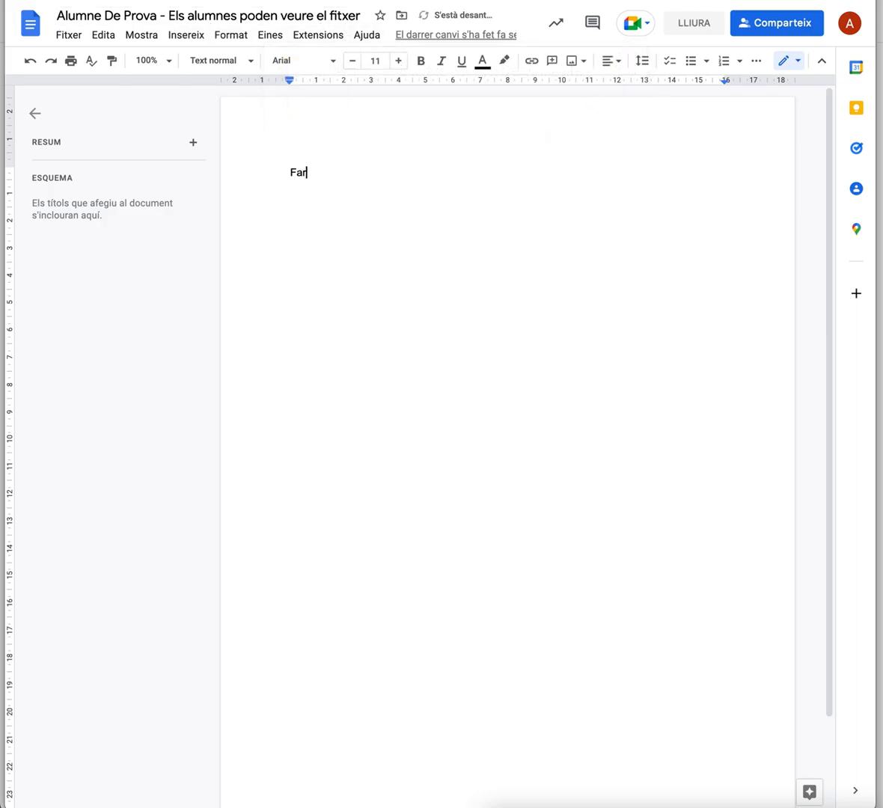
{"action": "type", "text": "à la tasca"}
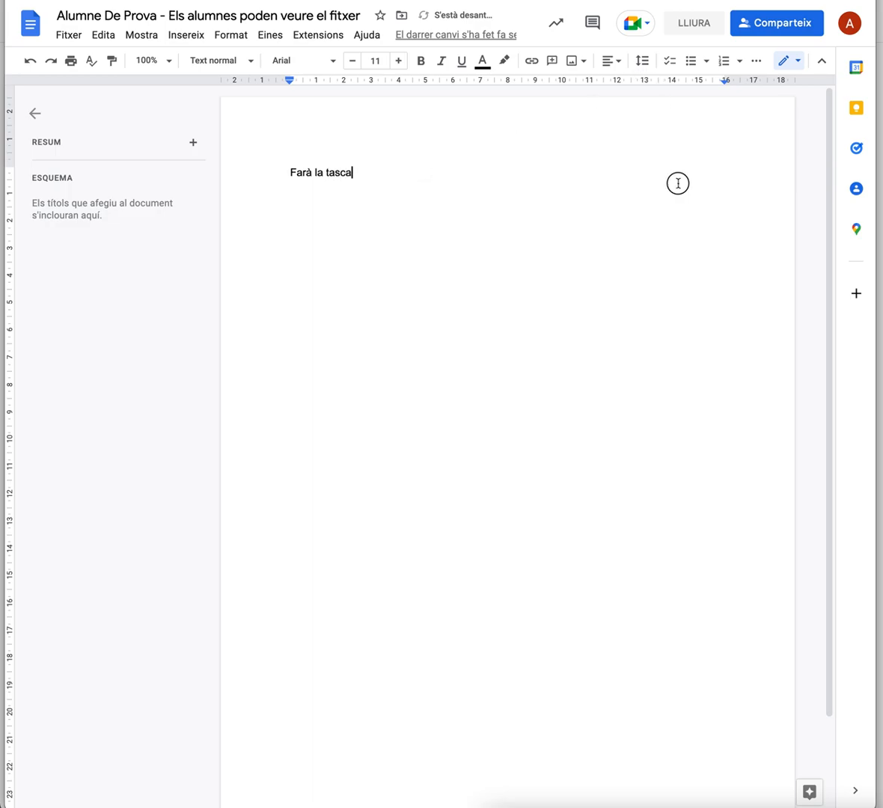
{"action": "left_click", "coordinate": [686, 25]}
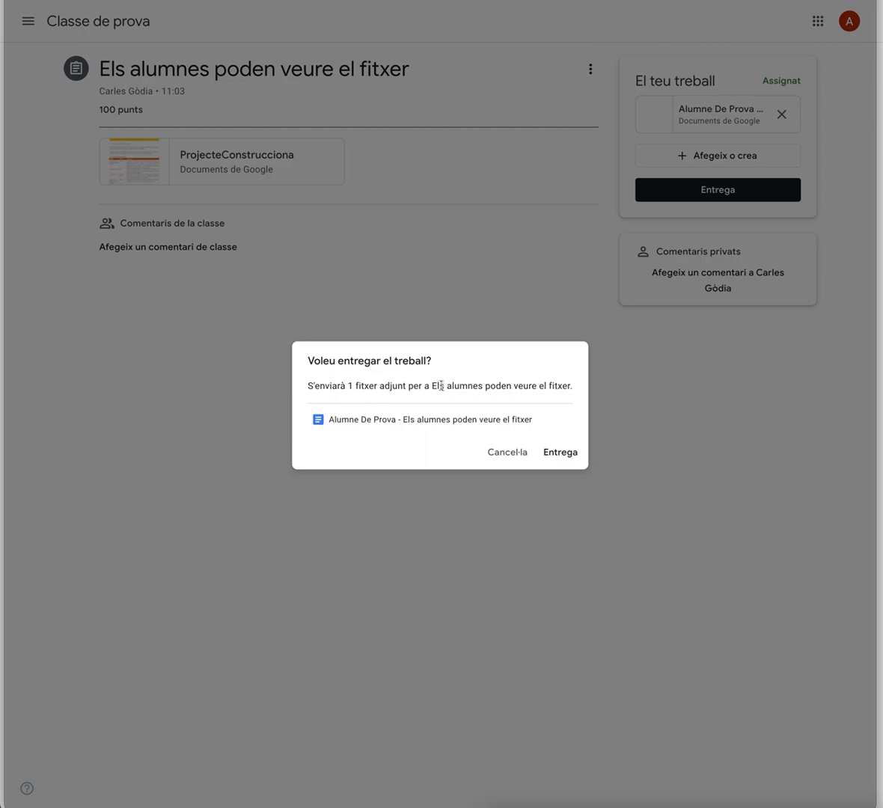
{"action": "left_click", "coordinate": [563, 454]}
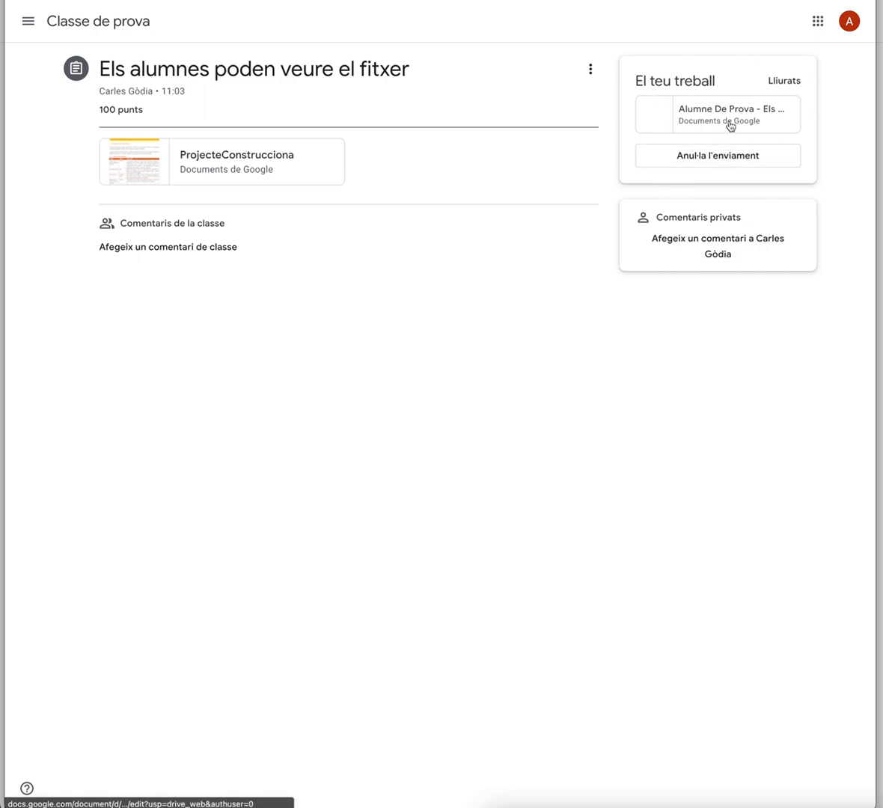
Open the handed-in document, try to edit its text, and reload it
{"action": "left_click", "coordinate": [729, 122]}
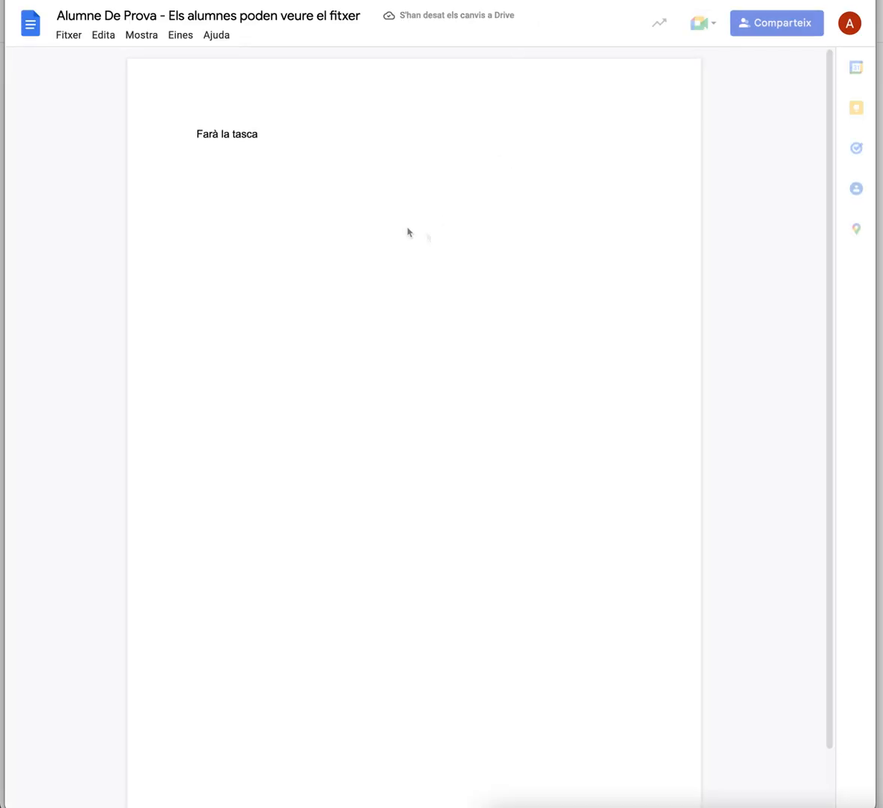
{"action": "left_click", "coordinate": [345, 134]}
{"action": "double_click", "coordinate": [389, 135]}
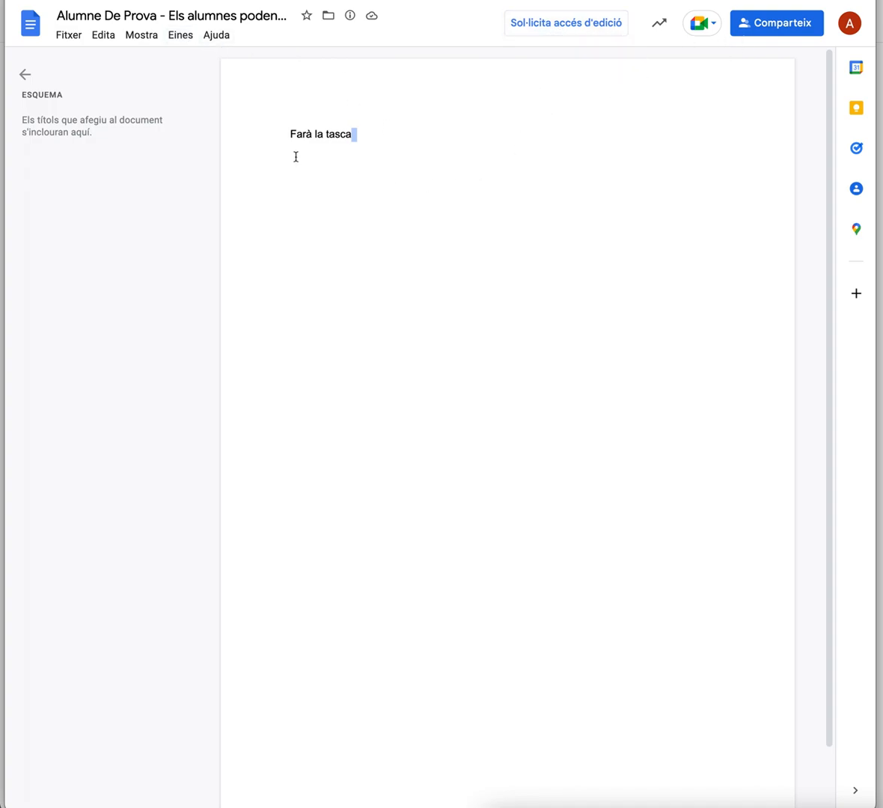
{"action": "left_click", "coordinate": [395, 137]}
{"action": "double_click", "coordinate": [392, 137]}
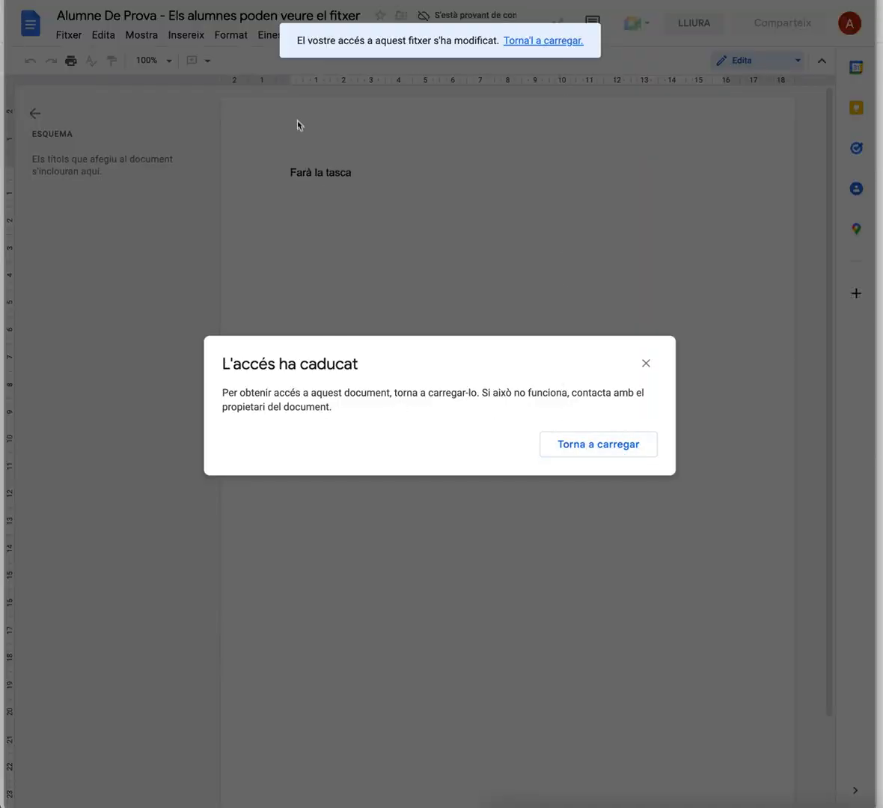
{"action": "left_click", "coordinate": [645, 364]}
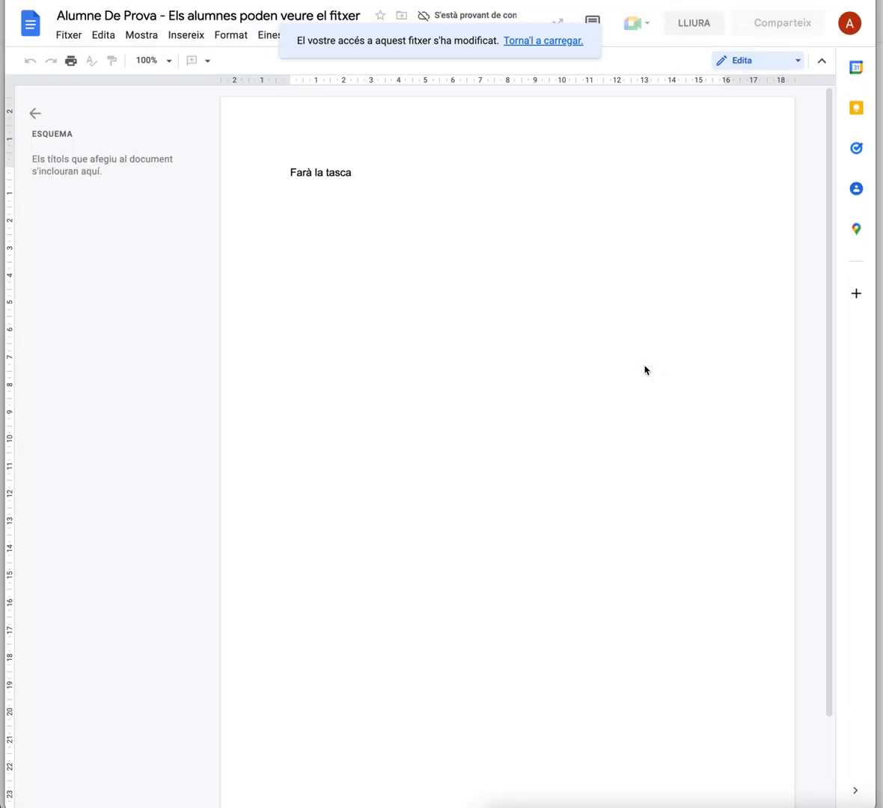
{"action": "left_click", "coordinate": [532, 41]}
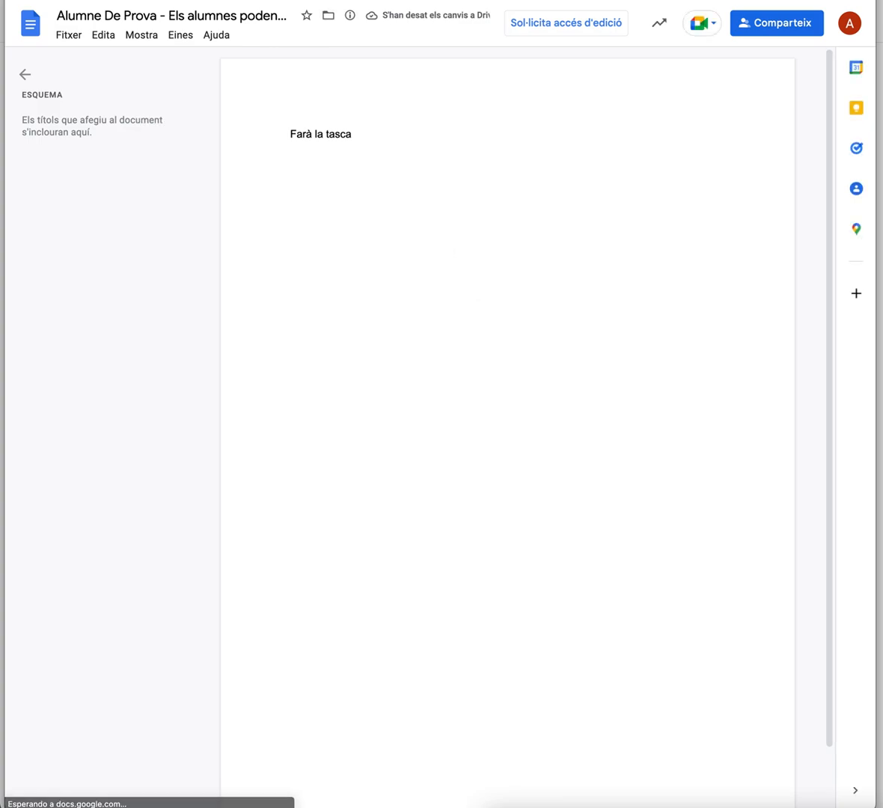
Open the presentation U2-classe5 from the assignment Poden editar el fitxer and type into its title text box
{"action": "key", "text": "super+w"}
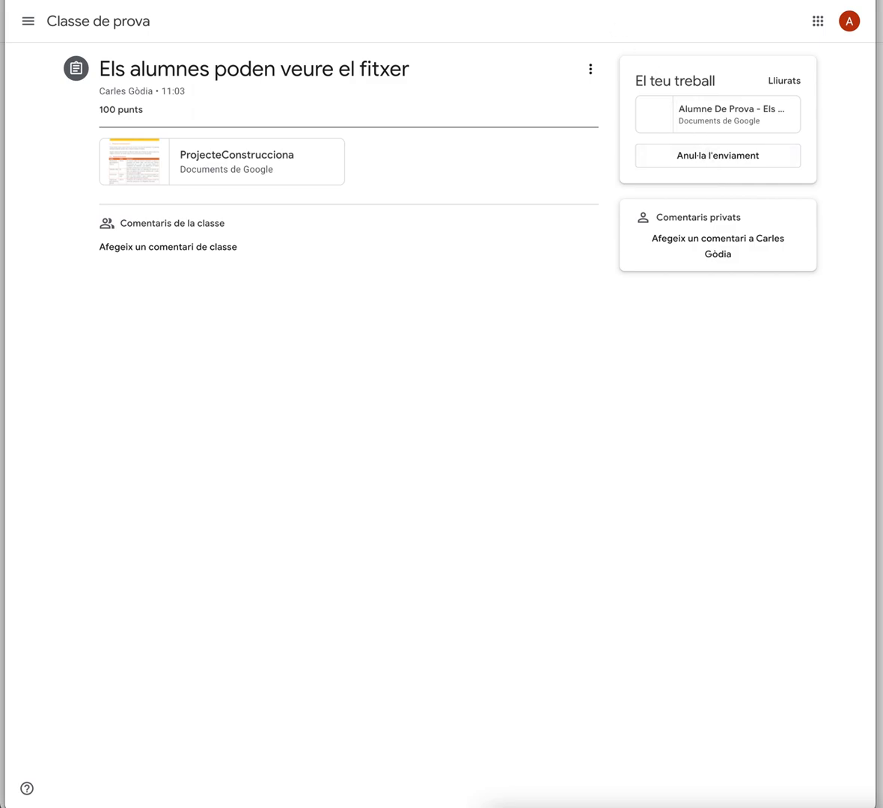
{"action": "left_click", "coordinate": [54, 24]}
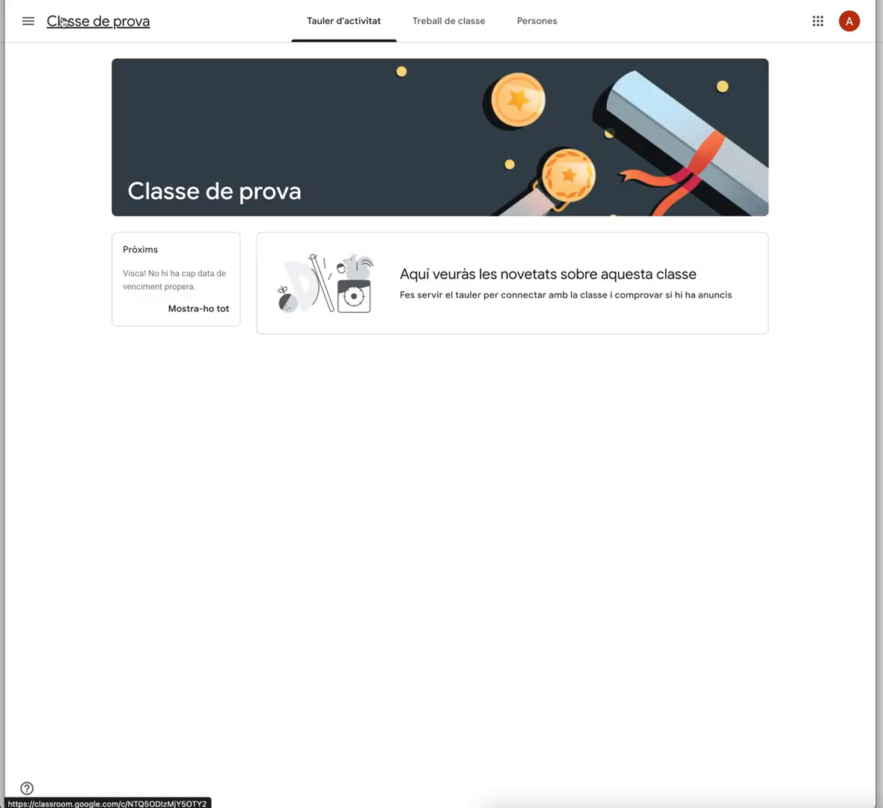
{"action": "left_click", "coordinate": [433, 36]}
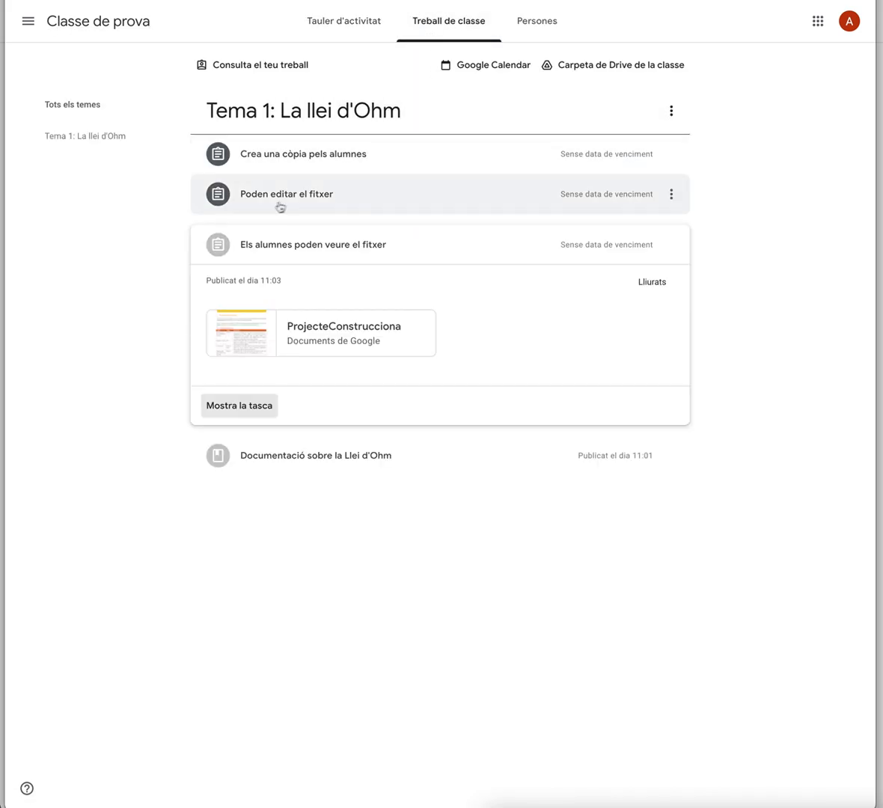
{"action": "left_click", "coordinate": [311, 202]}
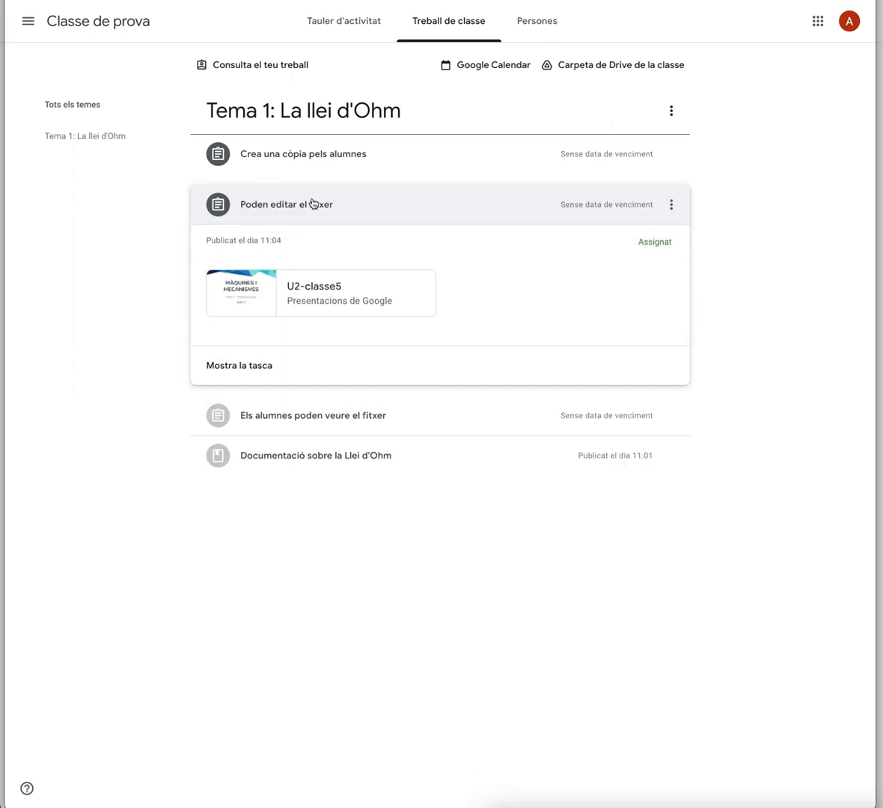
{"action": "left_click", "coordinate": [247, 370]}
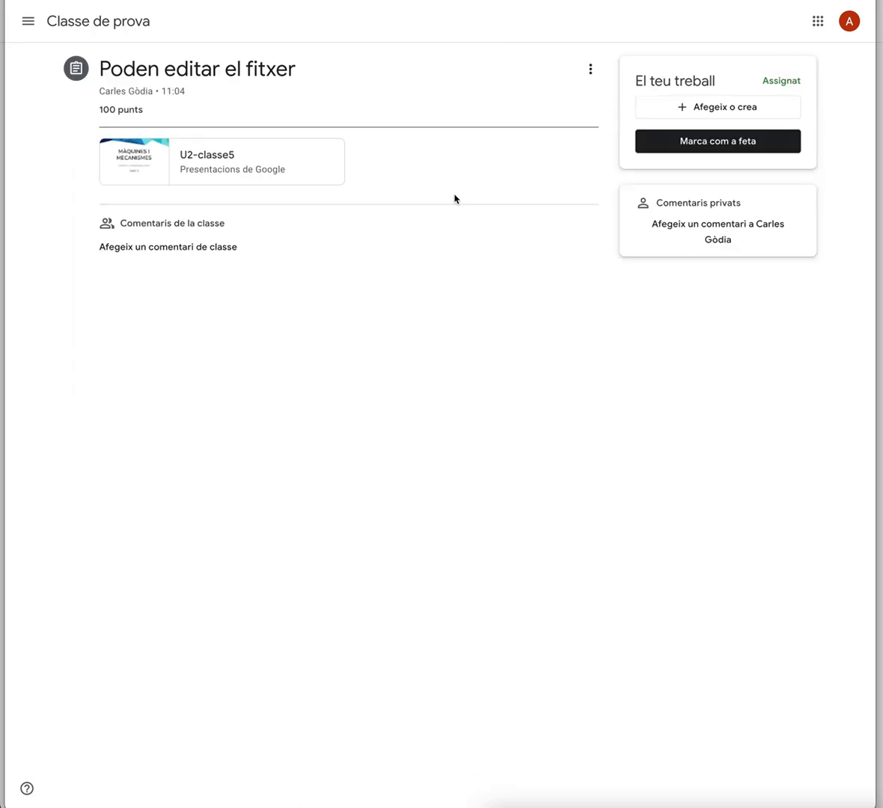
{"action": "left_click", "coordinate": [205, 156]}
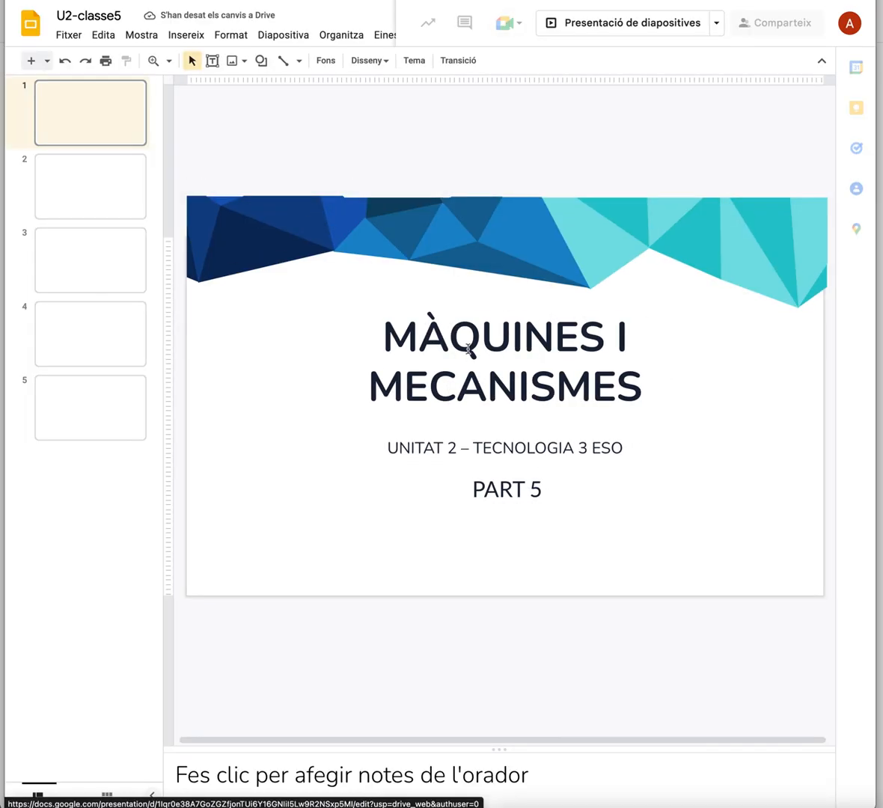
{"action": "left_click", "coordinate": [467, 349]}
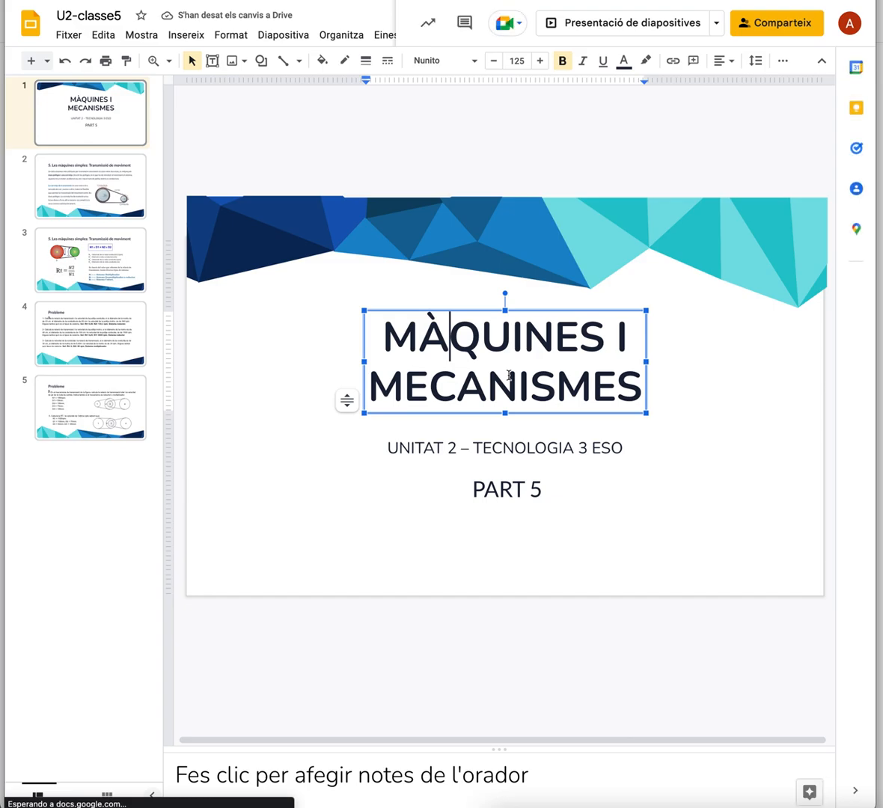
{"action": "type", "text": "r"}
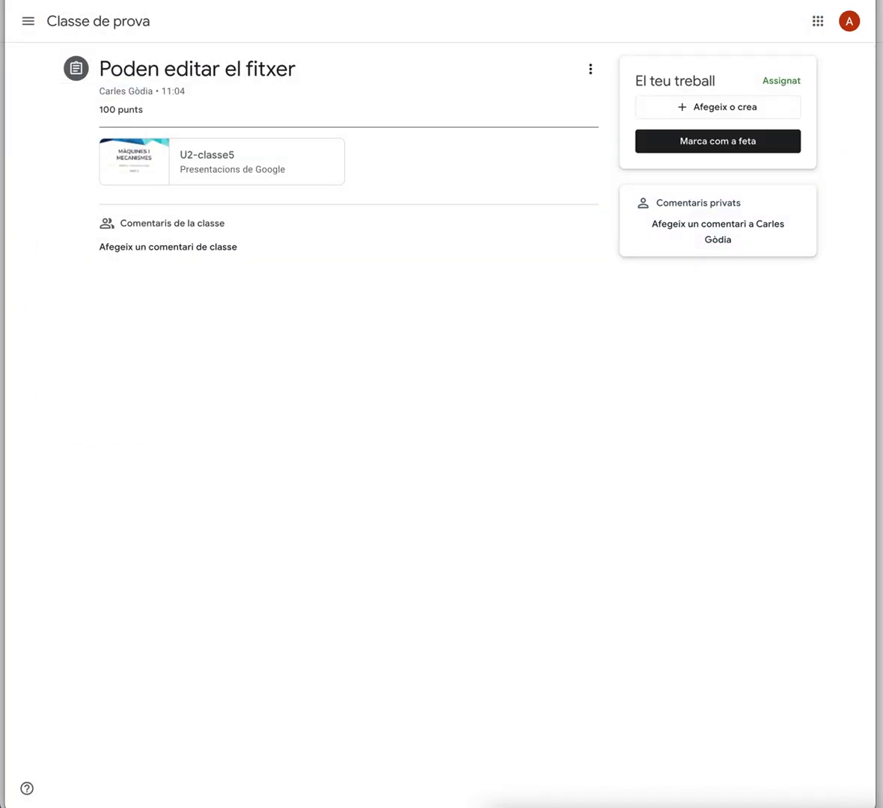
Reopen the presentation U2-classe5 and delete the extra letter typed into its title
{"action": "left_click", "coordinate": [250, 172]}
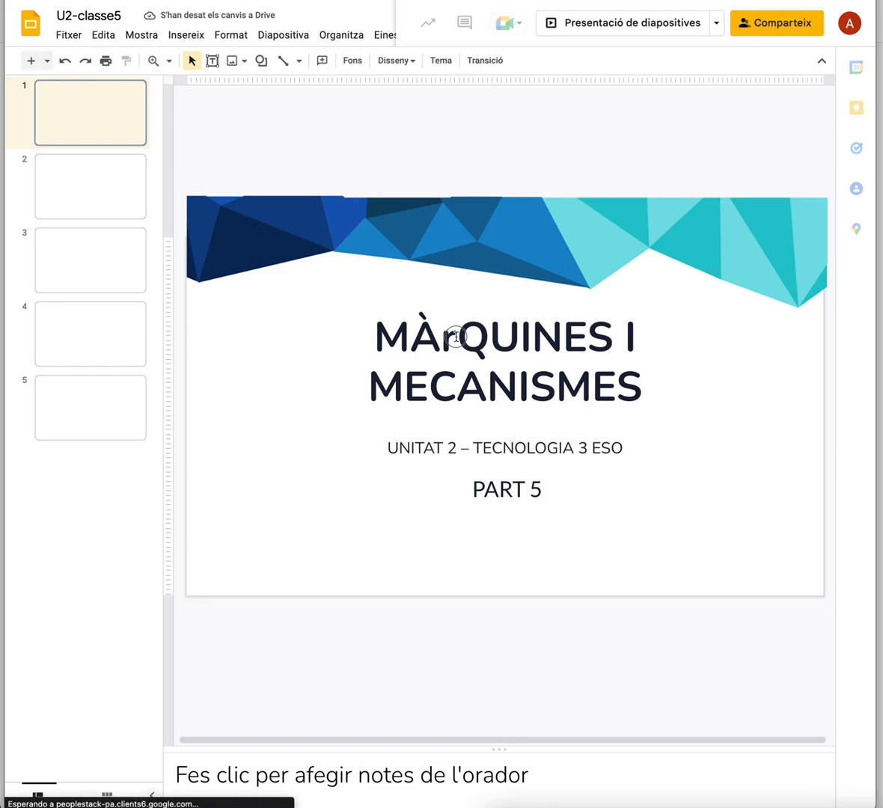
{"action": "left_click", "coordinate": [456, 336]}
{"action": "key", "text": "BackSpace"}
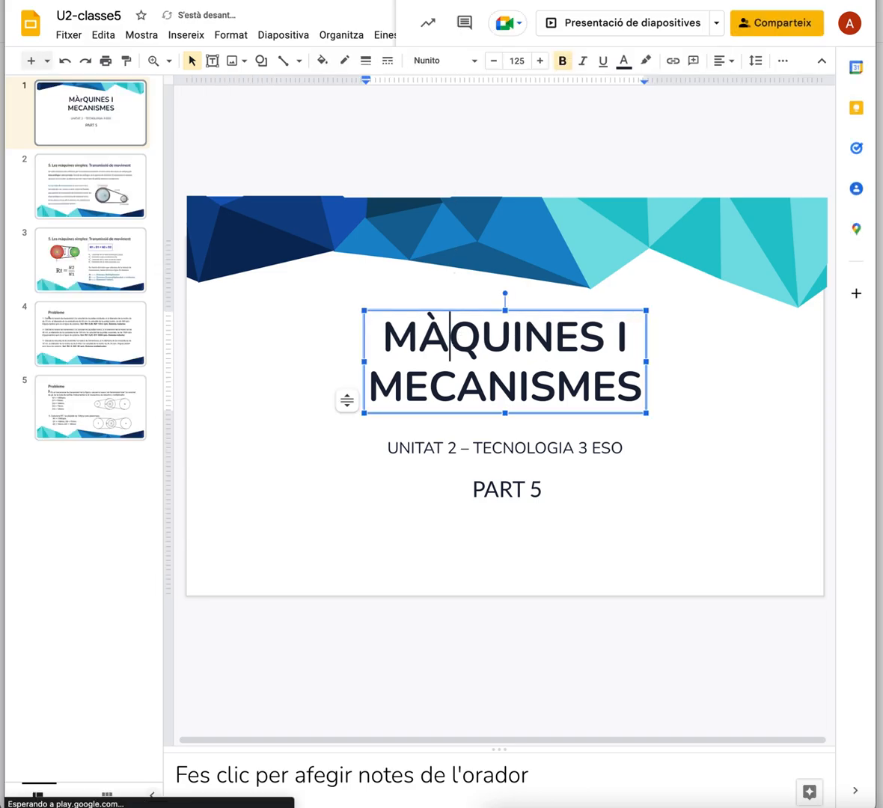
{"action": "left_click", "coordinate": [377, 2]}
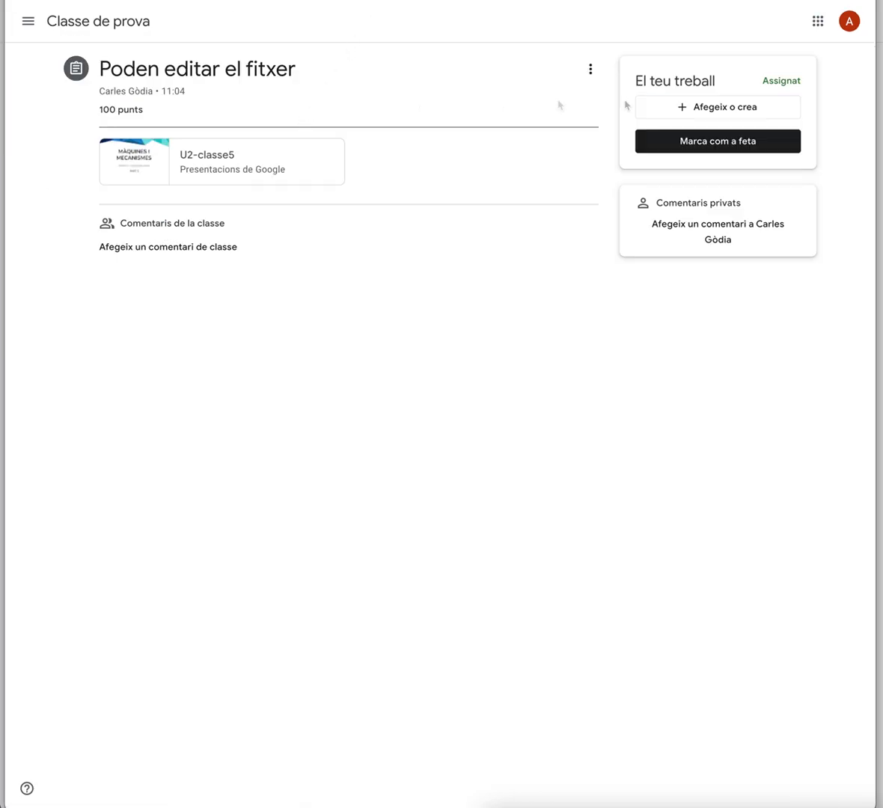
{"action": "left_click", "coordinate": [704, 108]}
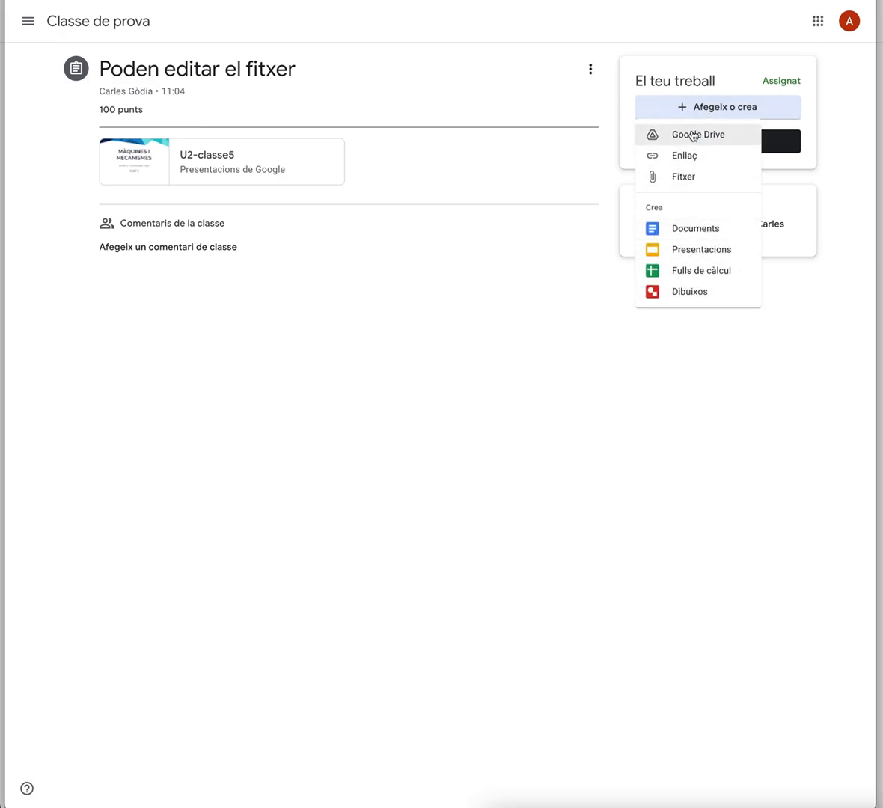
{"action": "left_click", "coordinate": [561, 187]}
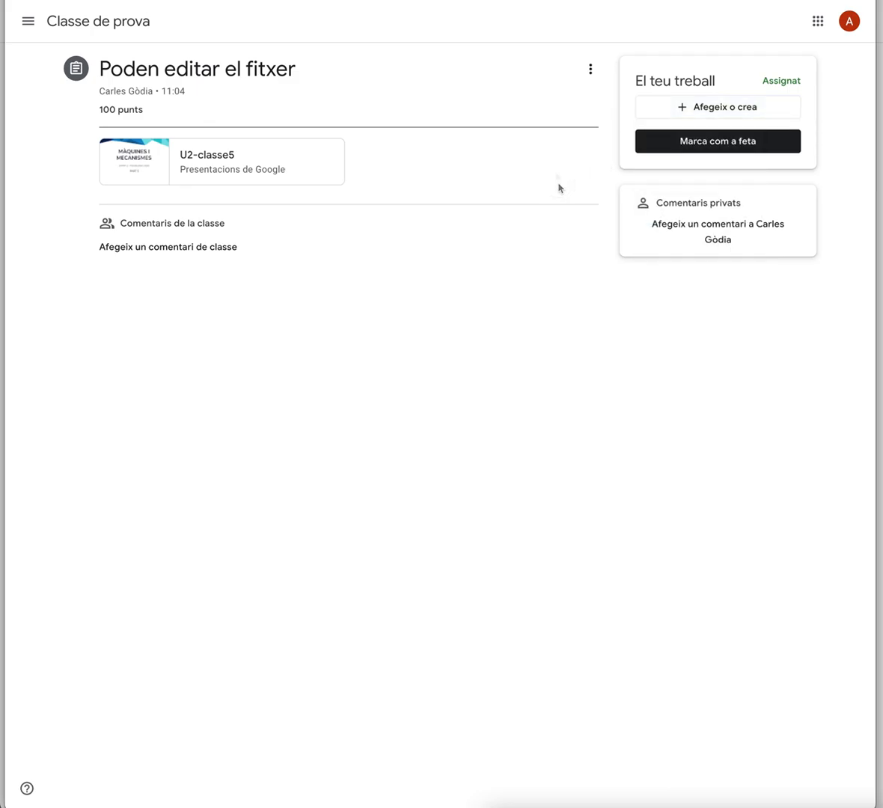
As the student, go to the class's classwork and open the assignment Crea una còpia pels alumnes
{"action": "left_click", "coordinate": [105, 22]}
{"action": "left_click", "coordinate": [468, 26]}
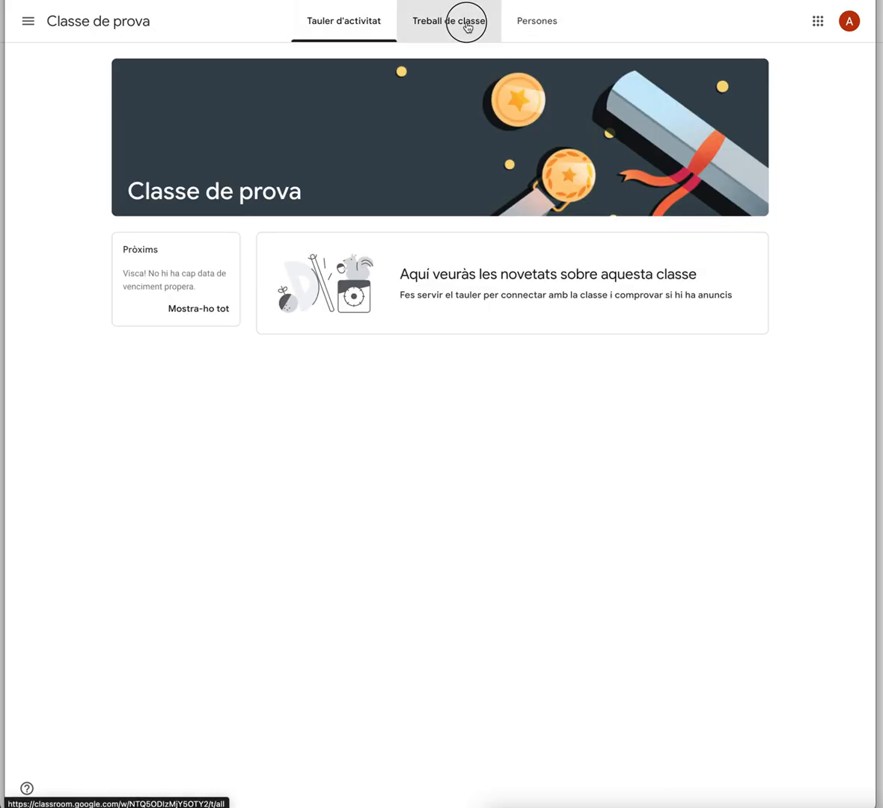
{"action": "left_click", "coordinate": [346, 155]}
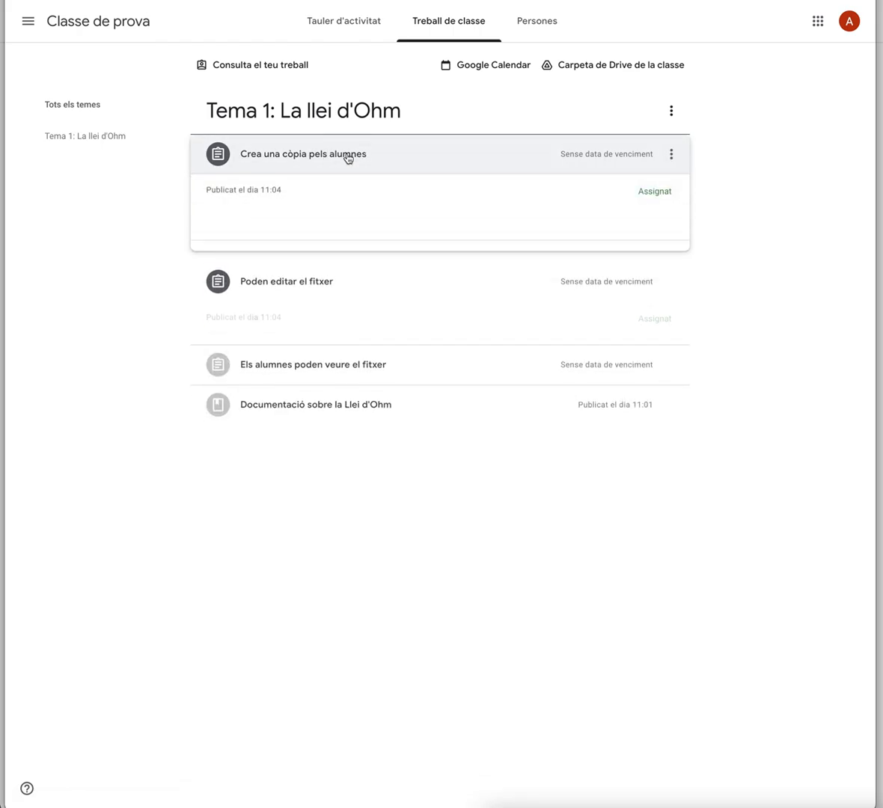
{"action": "left_click", "coordinate": [254, 320]}
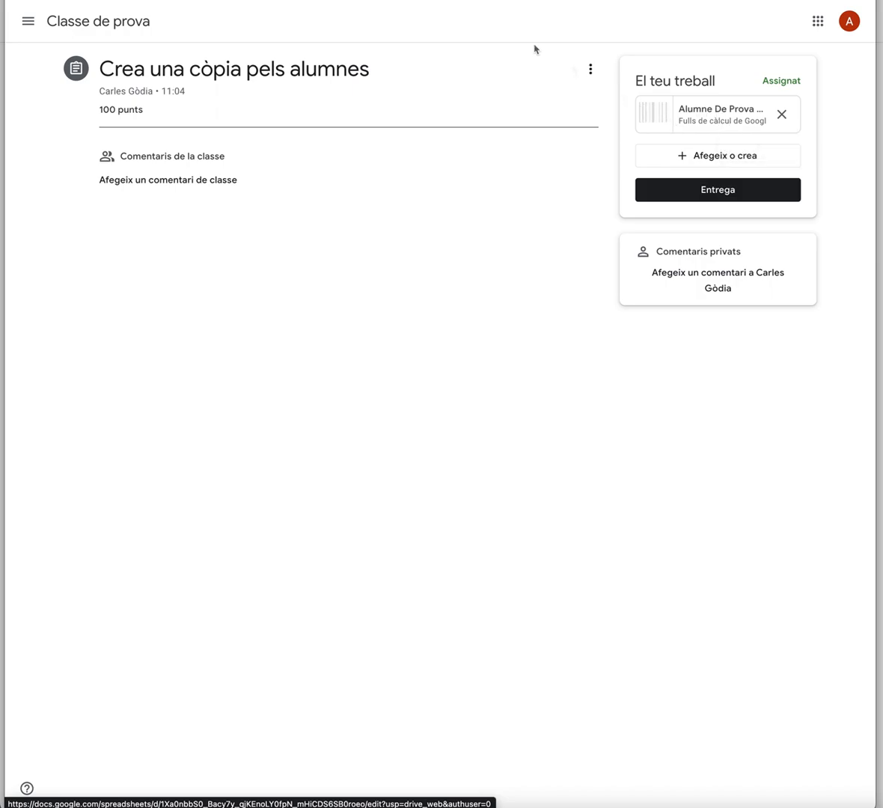
Return to the classwork list and expand Crea una còpia pels alumnes to view the student's own copy
{"action": "left_click", "coordinate": [29, 22]}
{"action": "left_click", "coordinate": [337, 20]}
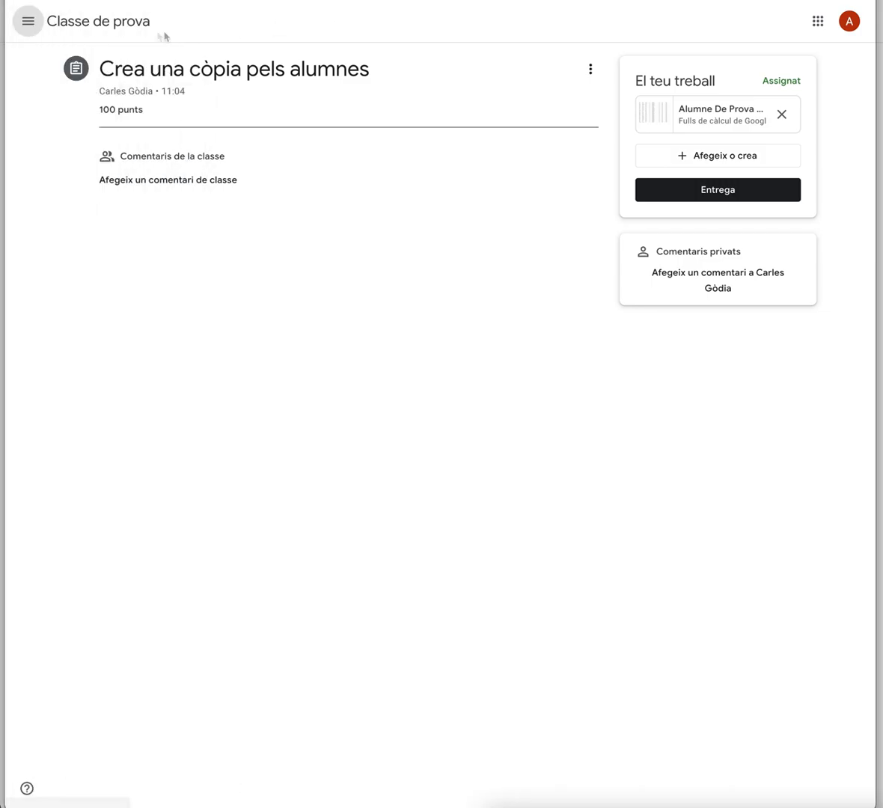
{"action": "left_click", "coordinate": [134, 23]}
{"action": "left_click", "coordinate": [450, 34]}
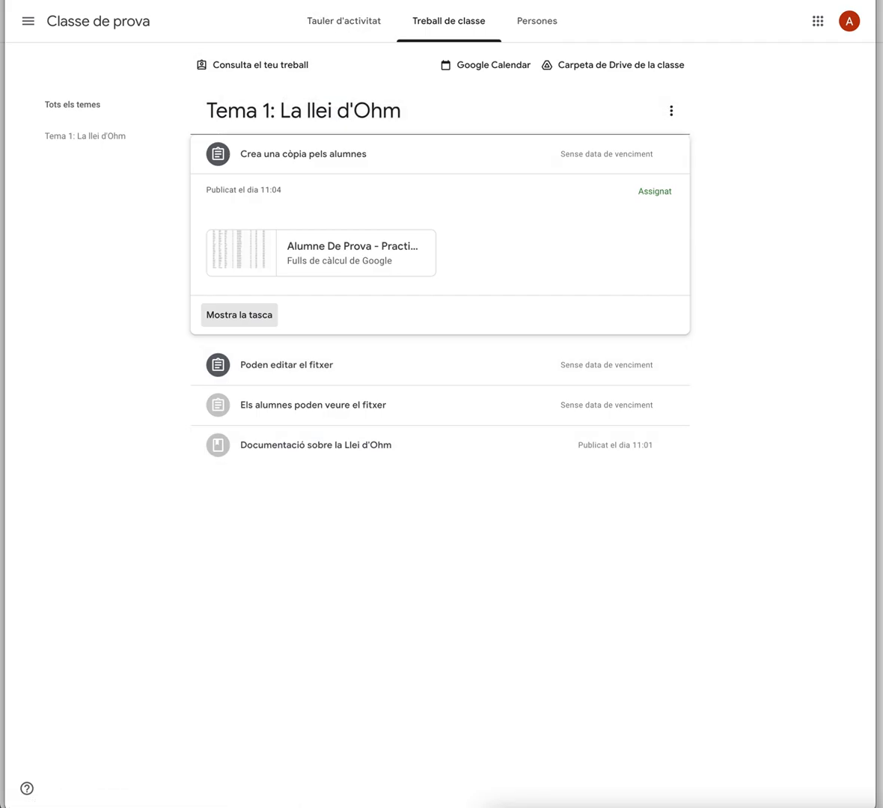
As the teacher, create a new question titled Digues quina és la utilitat de la Llei d'Ohm
{"action": "left_click_drag", "start_coordinate": [345, 0], "coordinate": [882, 0]}
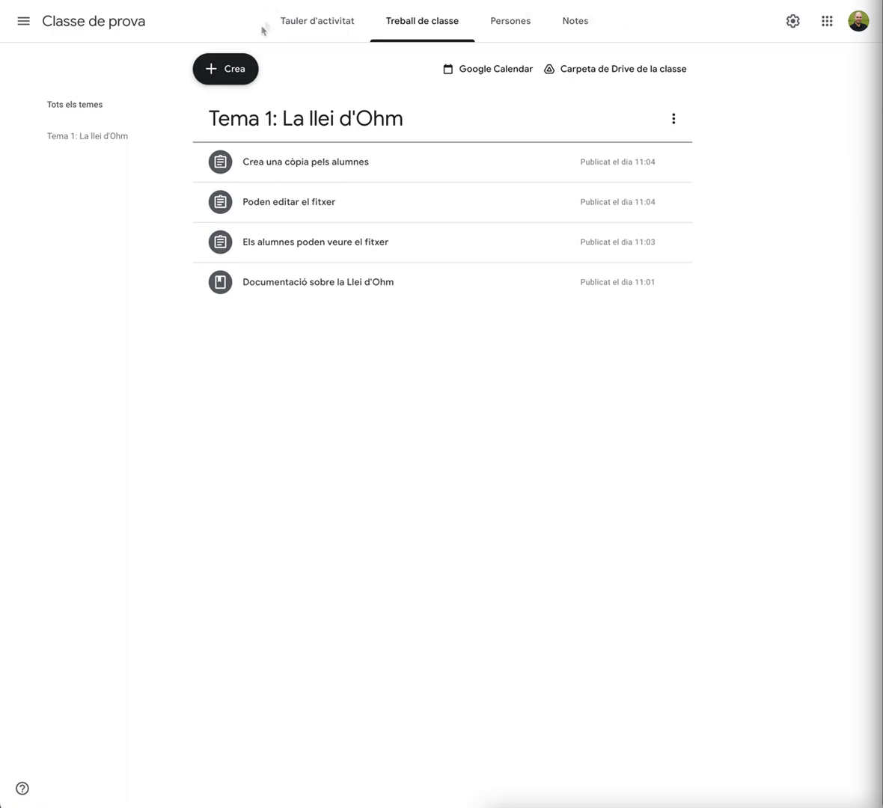
{"action": "left_click", "coordinate": [212, 71]}
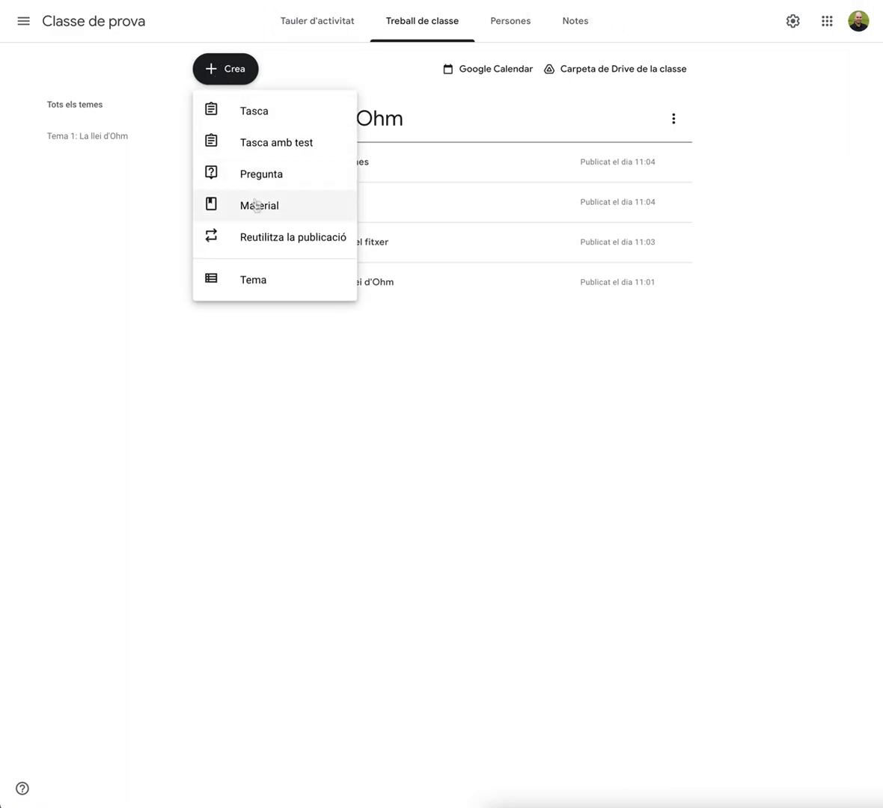
{"action": "left_click", "coordinate": [249, 179]}
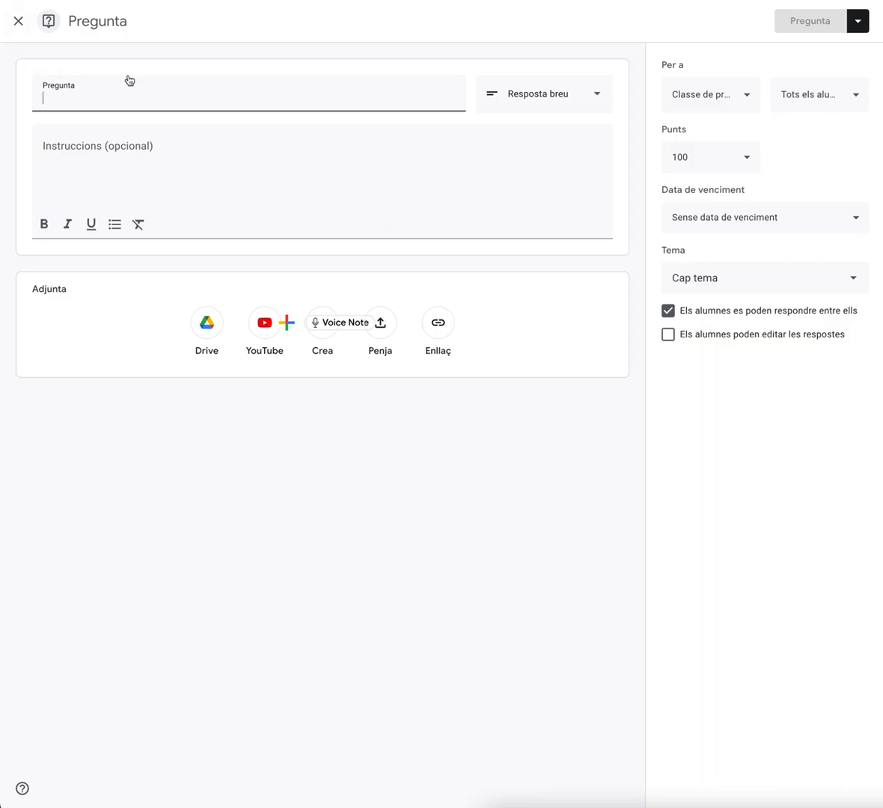
{"action": "type", "text": "Digues quina és la ut"}
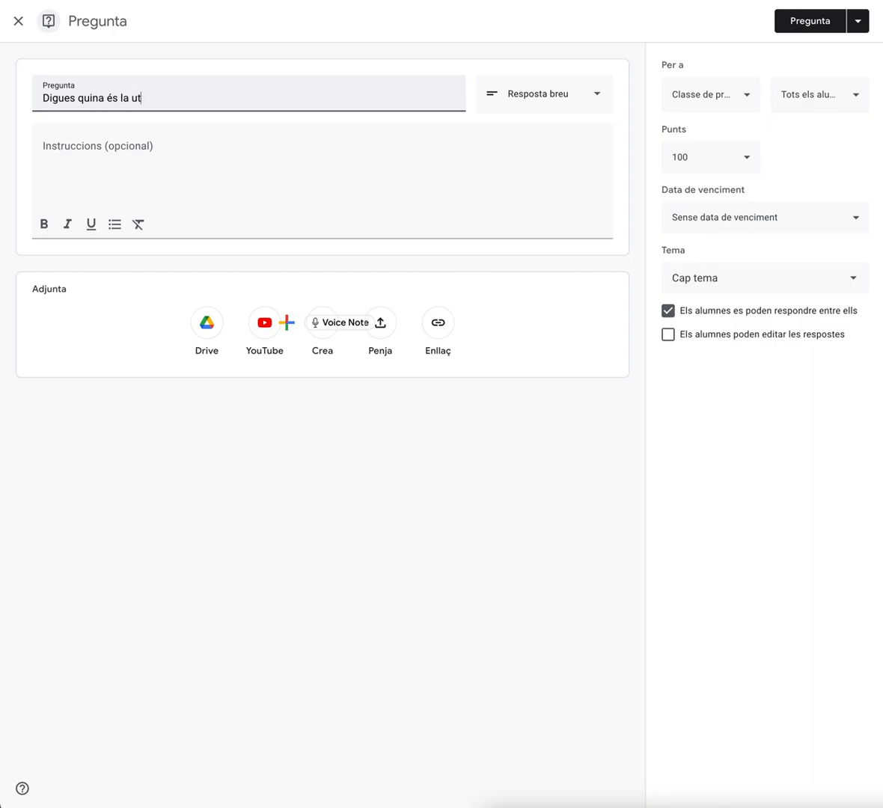
{"action": "type", "text": "at de la Llei d'Ohm"}
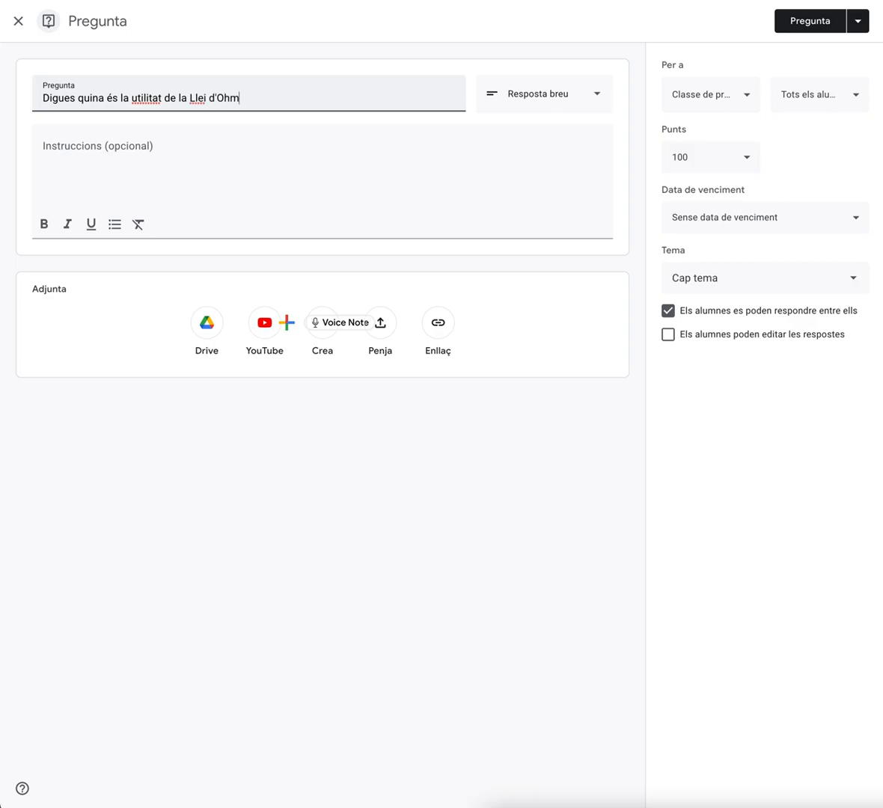
{"action": "left_click", "coordinate": [155, 153]}
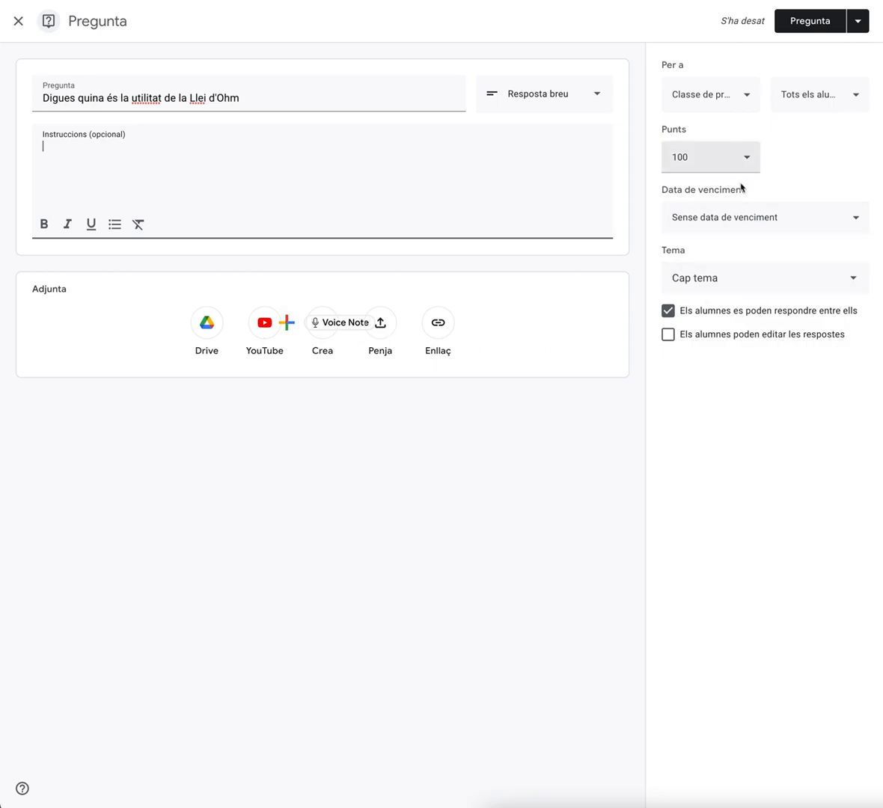
Put the question in topic Tema 1: La llei d'Ohm with student replies to each other disabled, and post it
{"action": "left_click", "coordinate": [711, 282]}
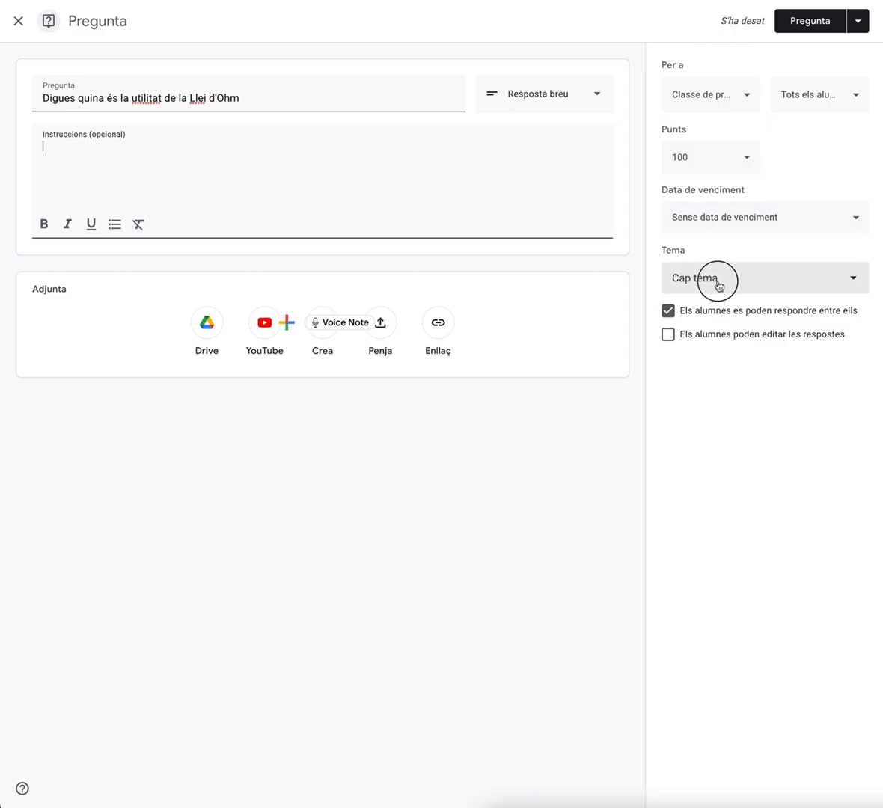
{"action": "left_click", "coordinate": [717, 380]}
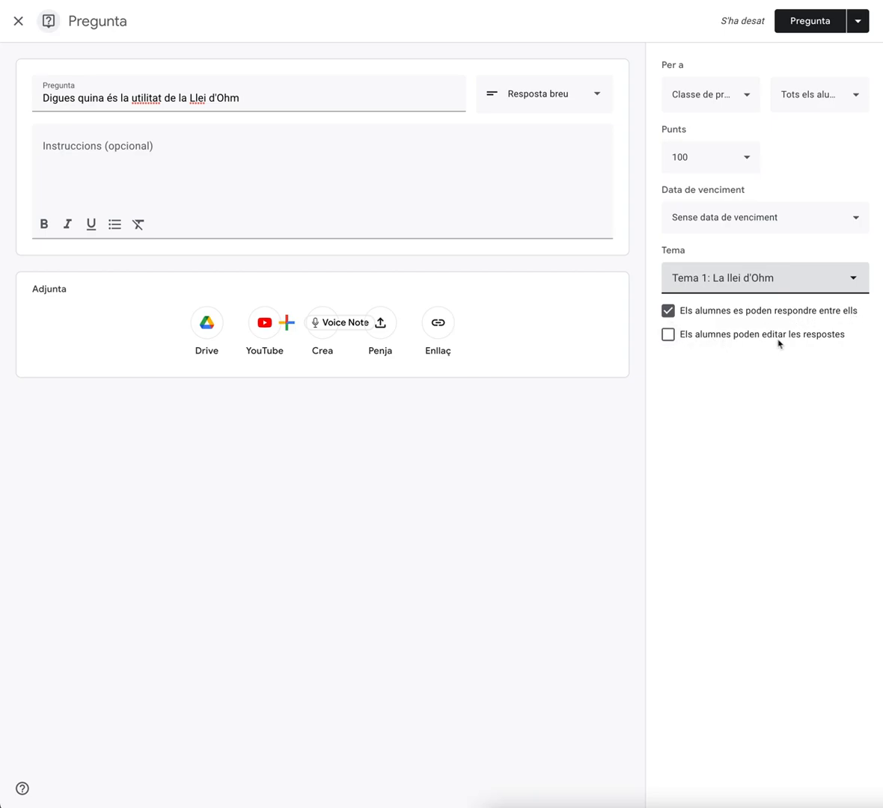
{"action": "left_click", "coordinate": [668, 312]}
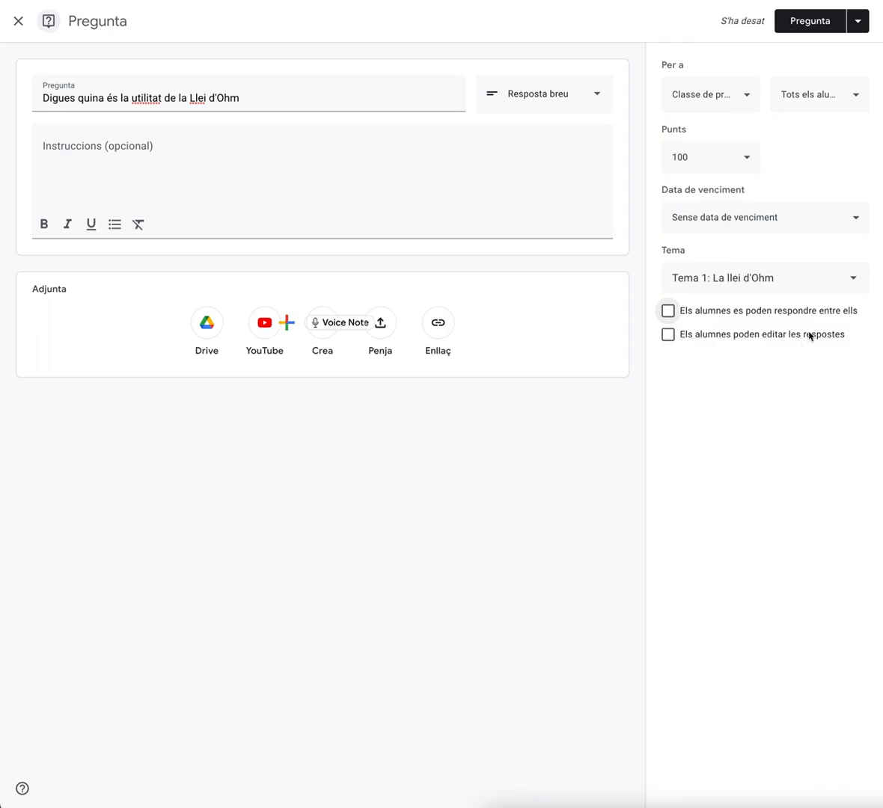
{"action": "left_click", "coordinate": [815, 28]}
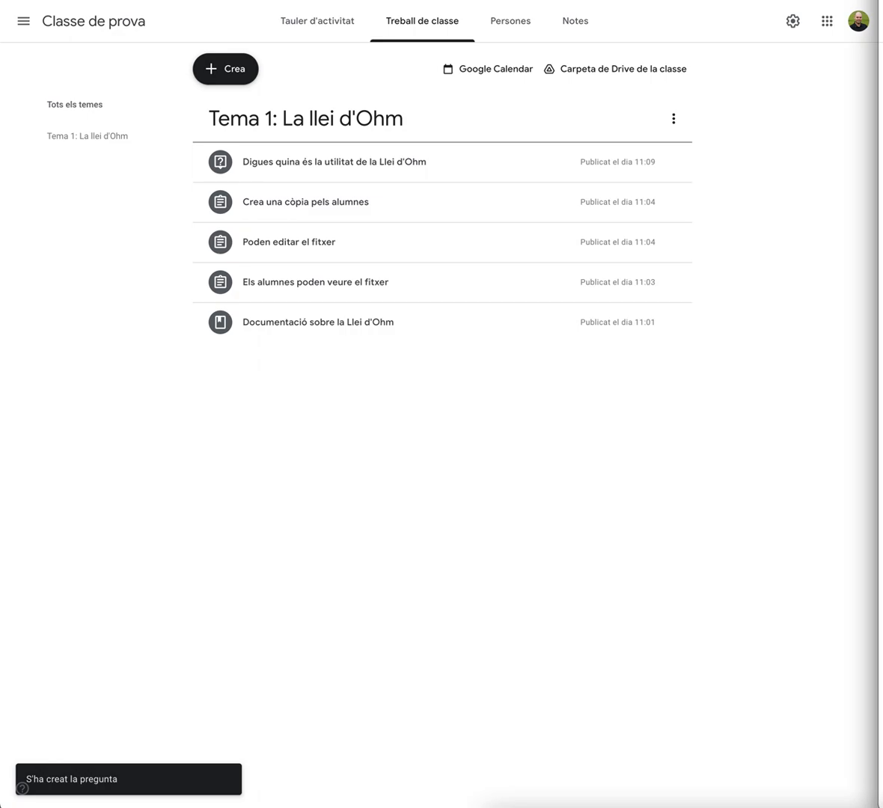
As the student, open the new question, answer La llei and hand it in
{"action": "left_click", "coordinate": [278, 165]}
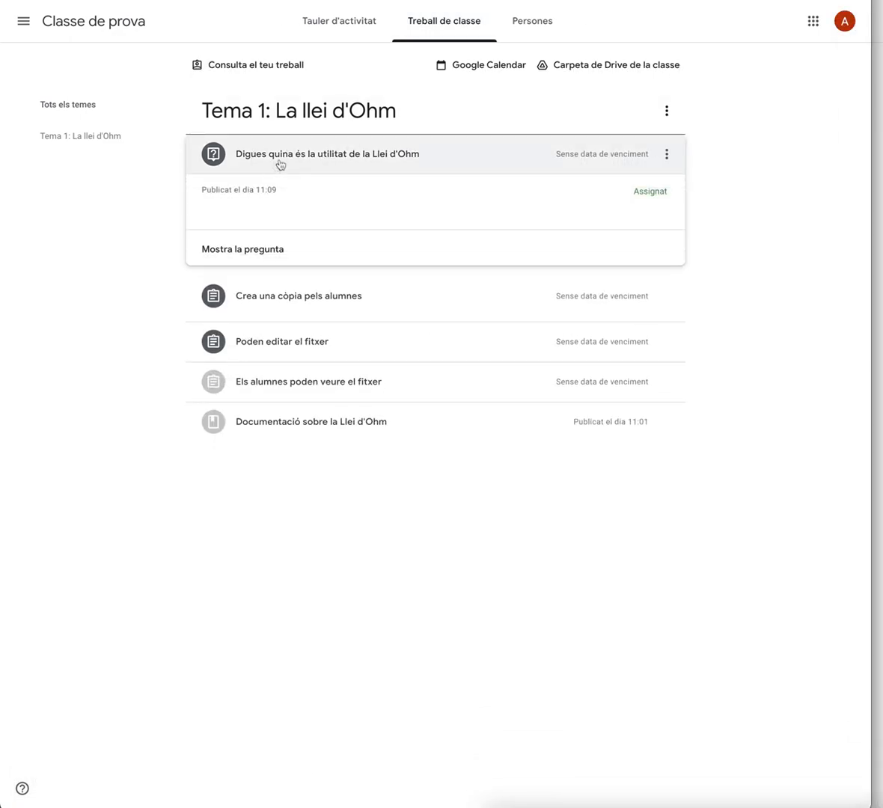
{"action": "left_click", "coordinate": [245, 249]}
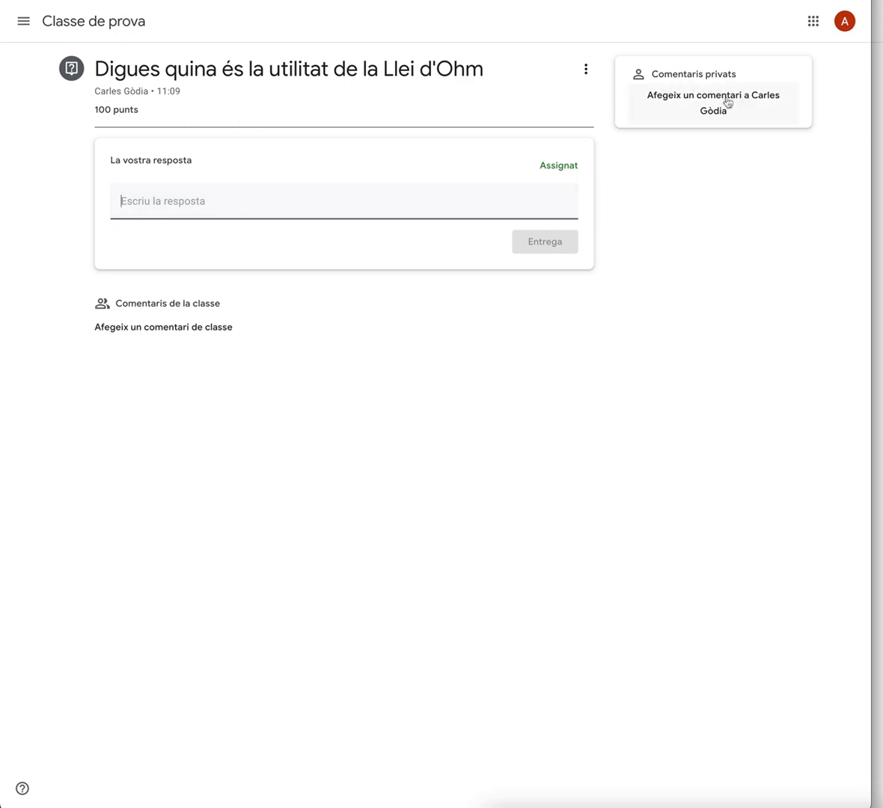
{"action": "left_click", "coordinate": [135, 194]}
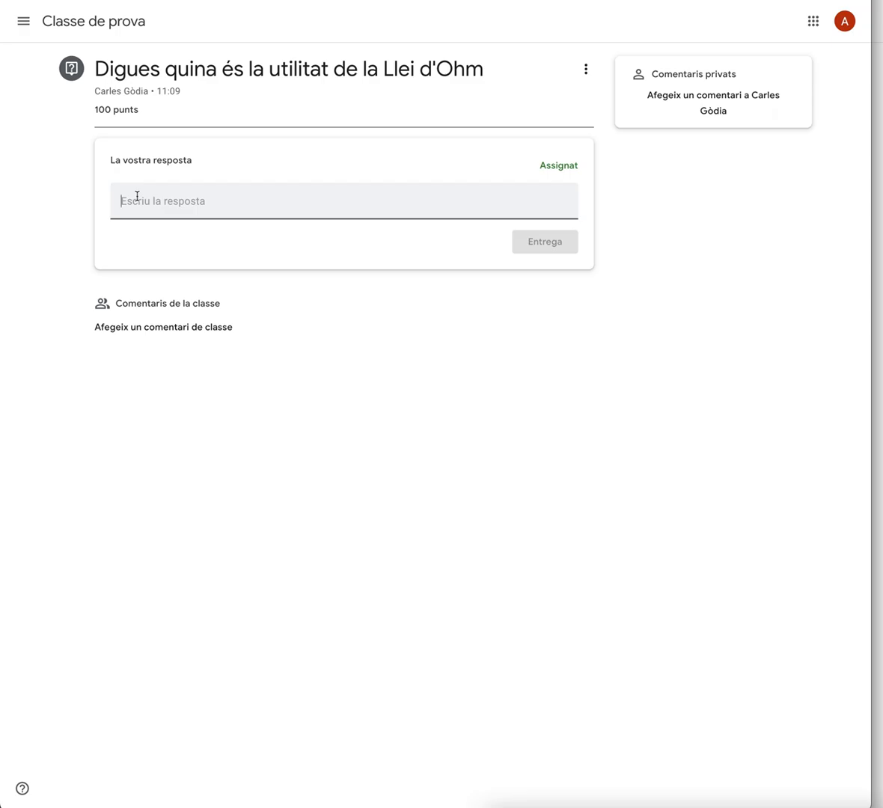
{"action": "type", "text": "La llei"}
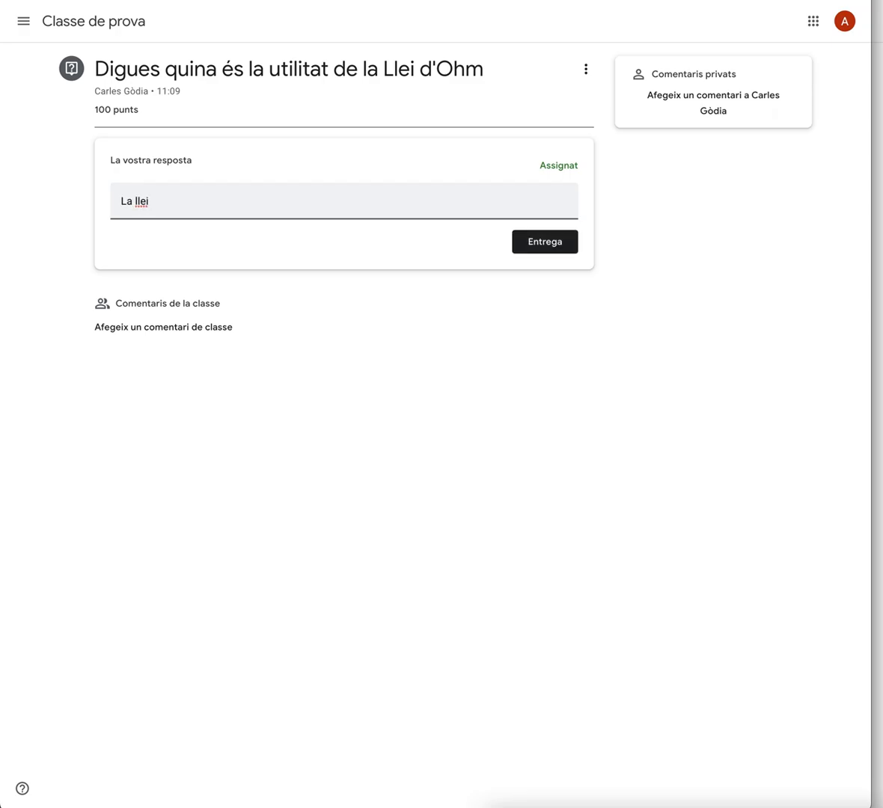
{"action": "left_click", "coordinate": [538, 243]}
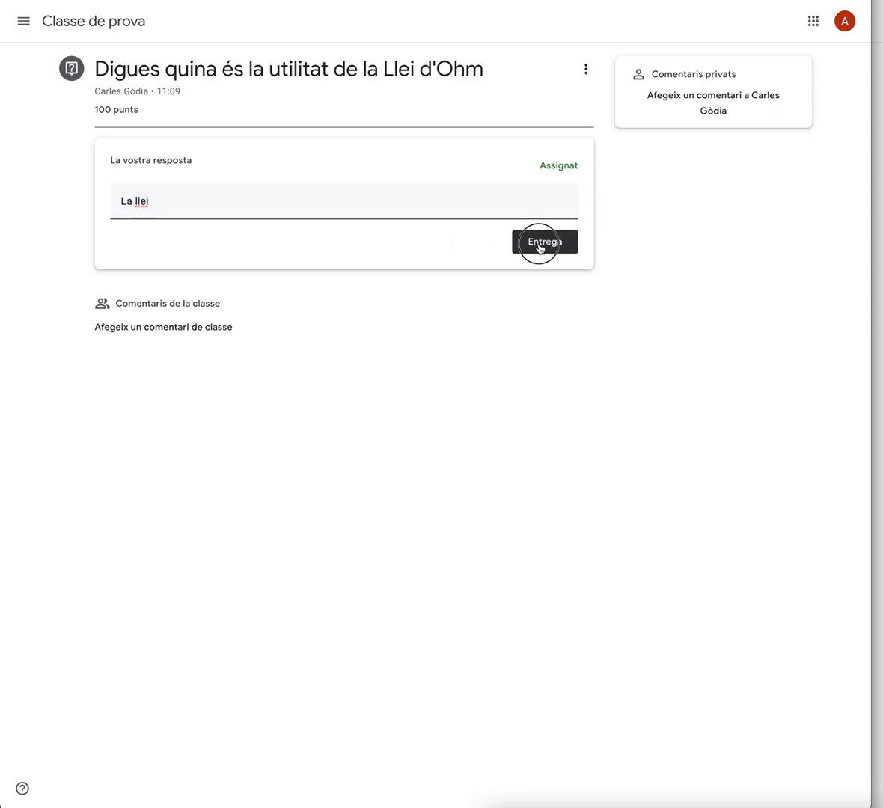
{"action": "left_click", "coordinate": [502, 454]}
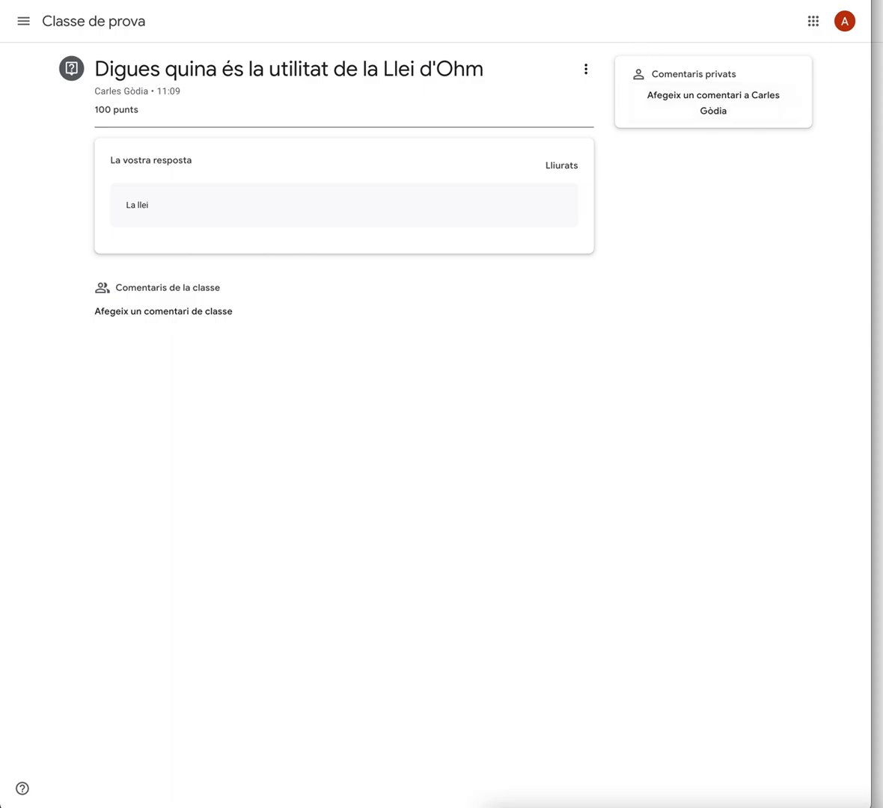
As the teacher, open the question's student answers and view the test student's response
{"action": "left_click_drag", "start_coordinate": [30, 1], "coordinate": [882, 1]}
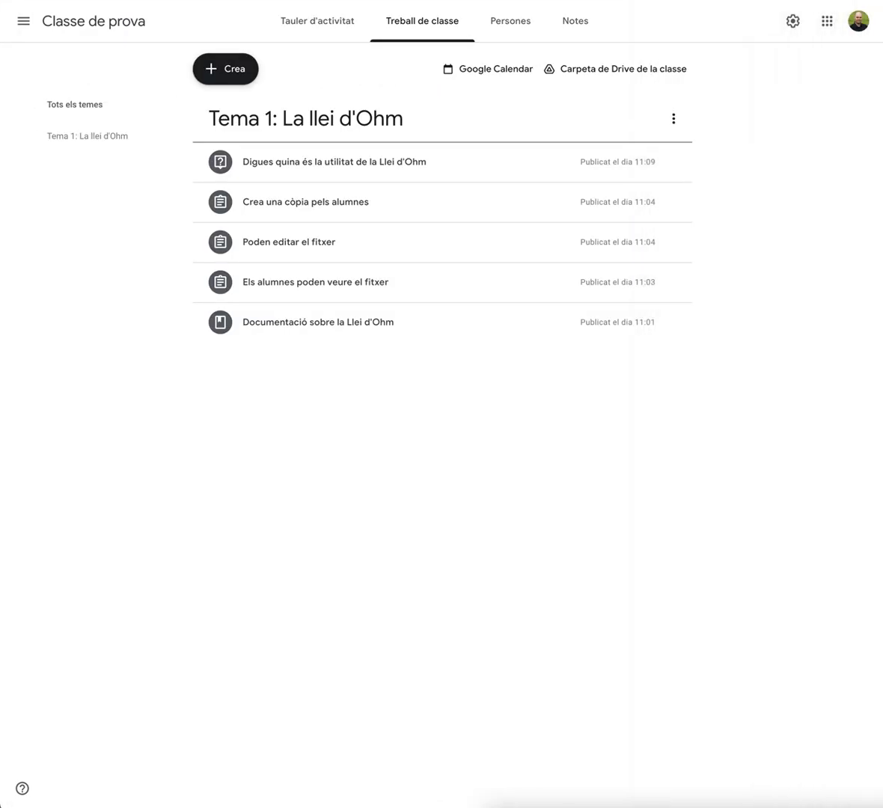
{"action": "left_click", "coordinate": [306, 175]}
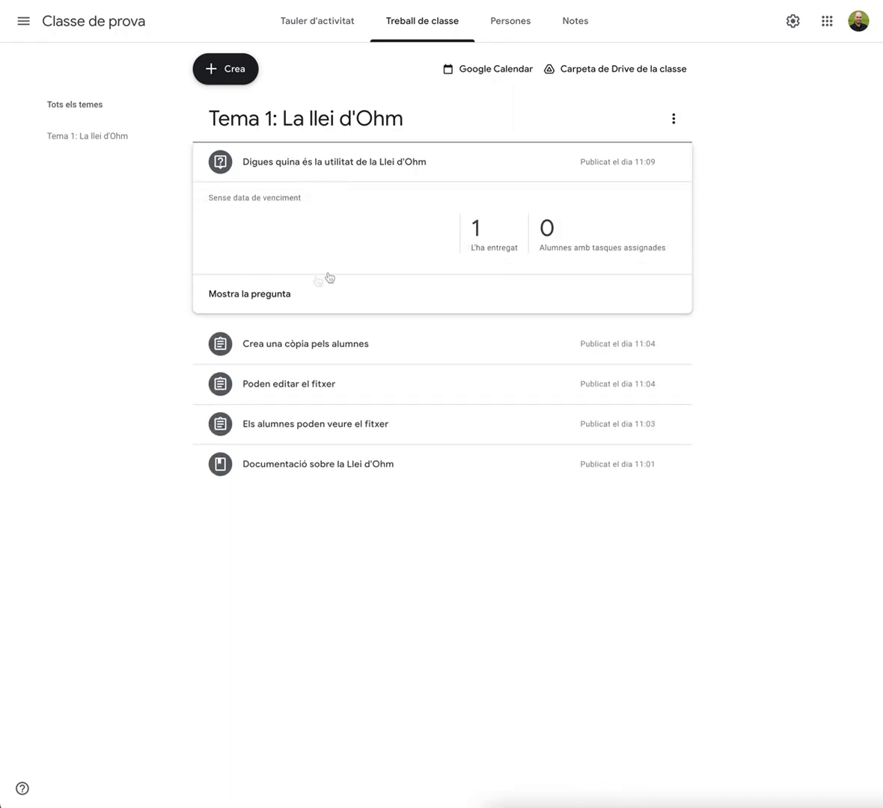
{"action": "left_click", "coordinate": [270, 293]}
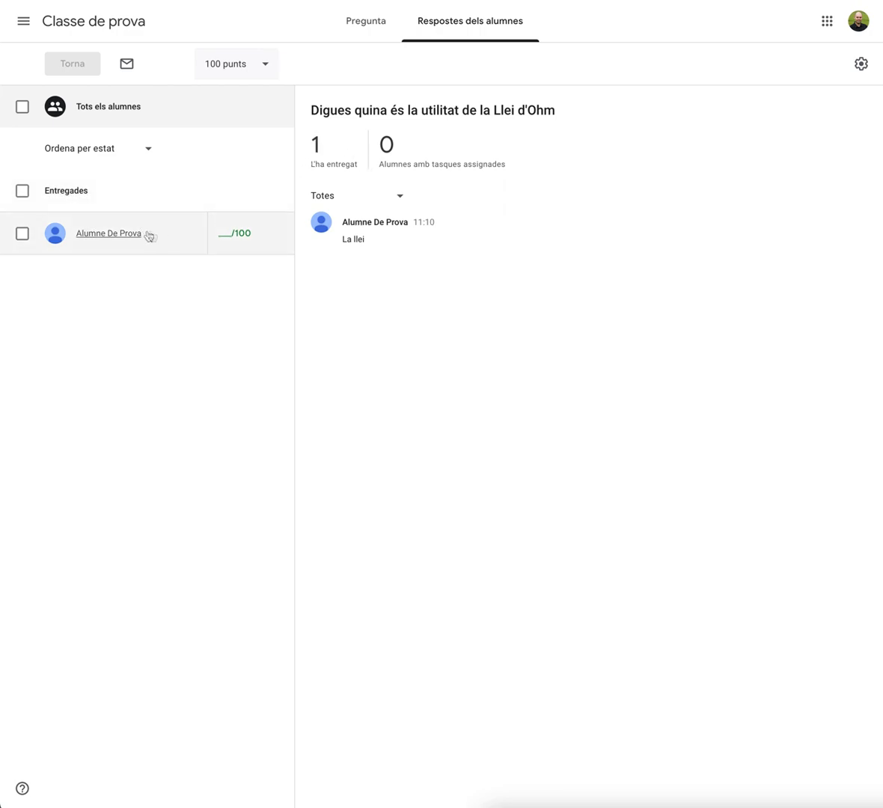
{"action": "left_click", "coordinate": [185, 238]}
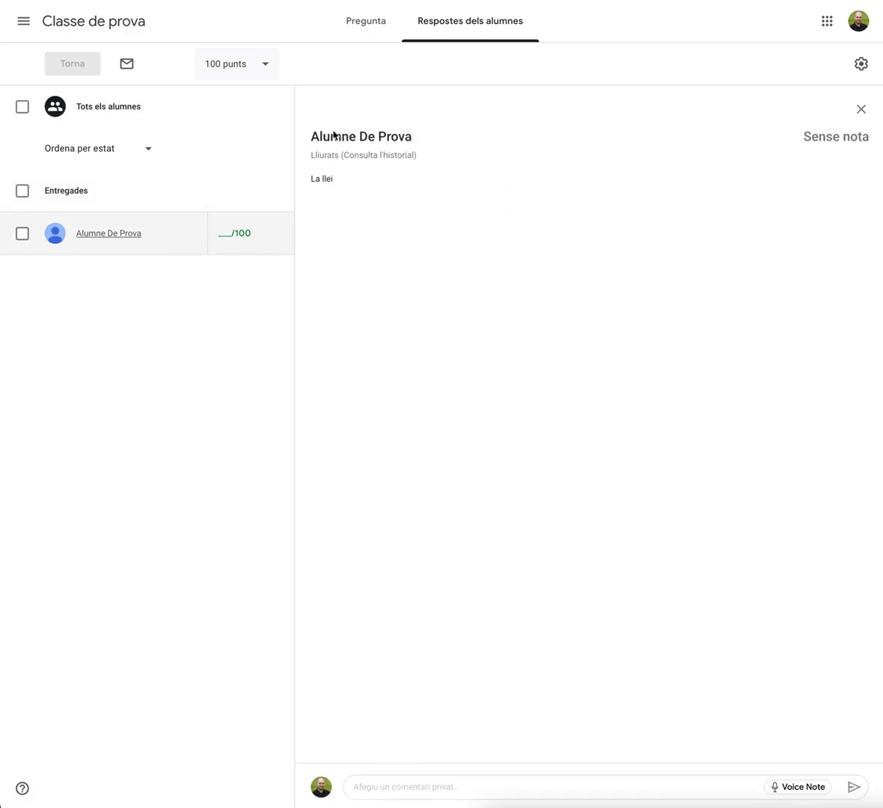
{"action": "left_click", "coordinate": [222, 232]}
{"action": "left_click", "coordinate": [400, 245]}
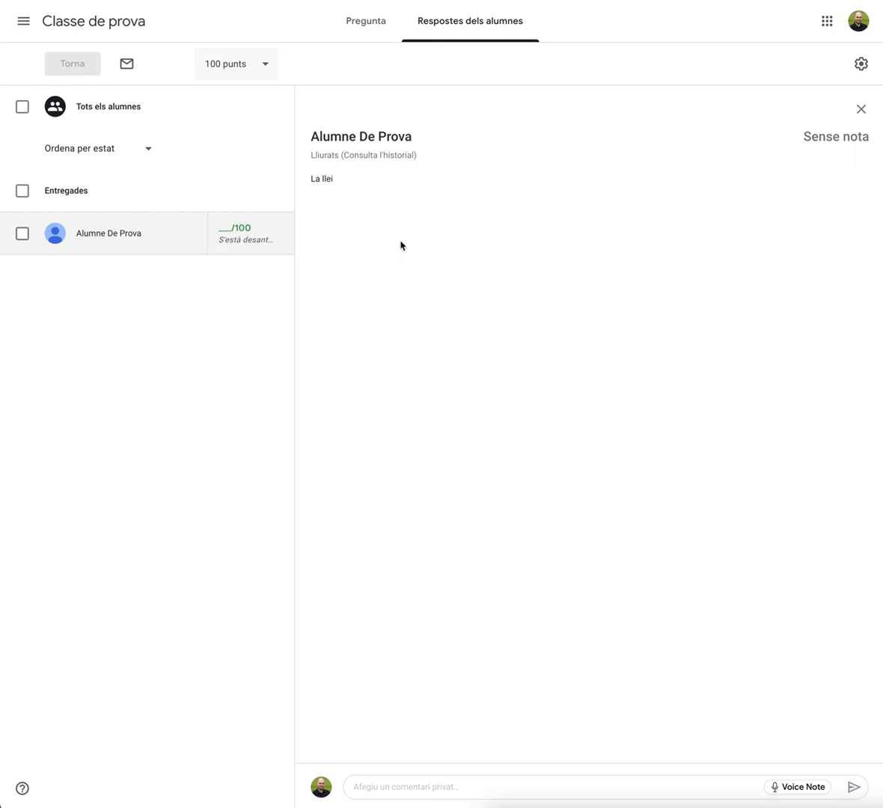
Reuse the post Com començar from the class Impressores 3D i GoogleSuite in this class and publish it
{"action": "left_click", "coordinate": [87, 29]}
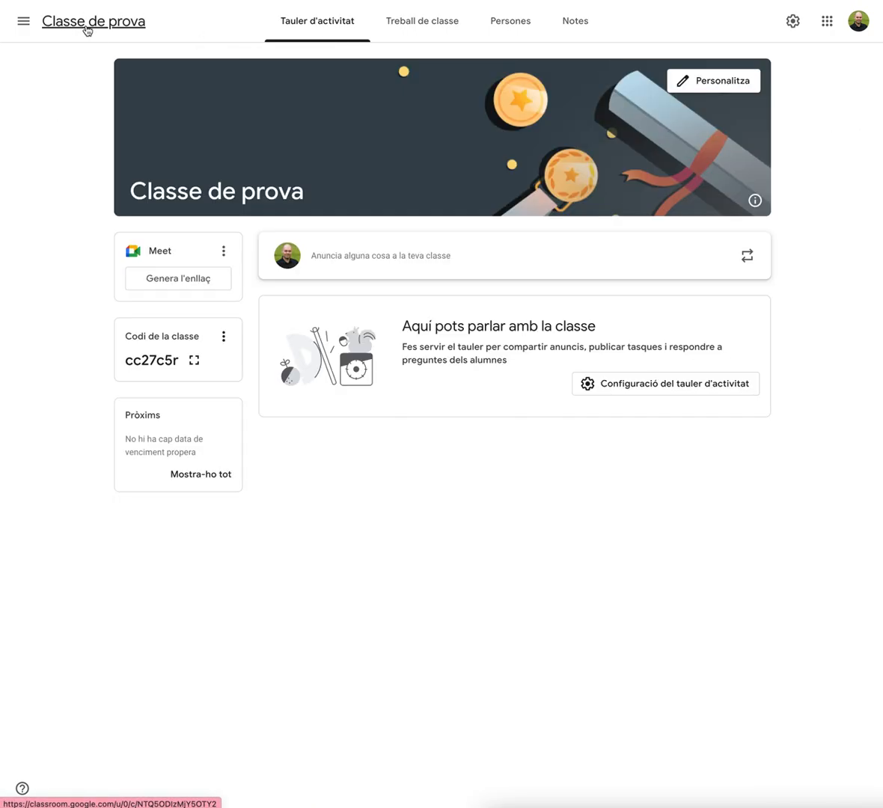
{"action": "left_click", "coordinate": [419, 30]}
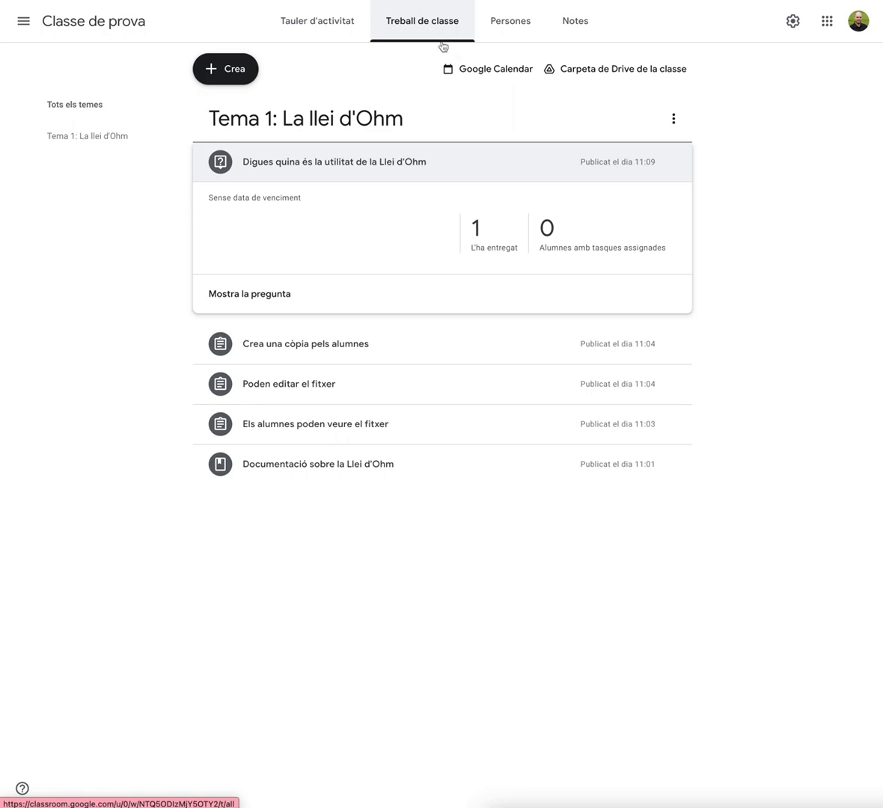
{"action": "left_click", "coordinate": [498, 165]}
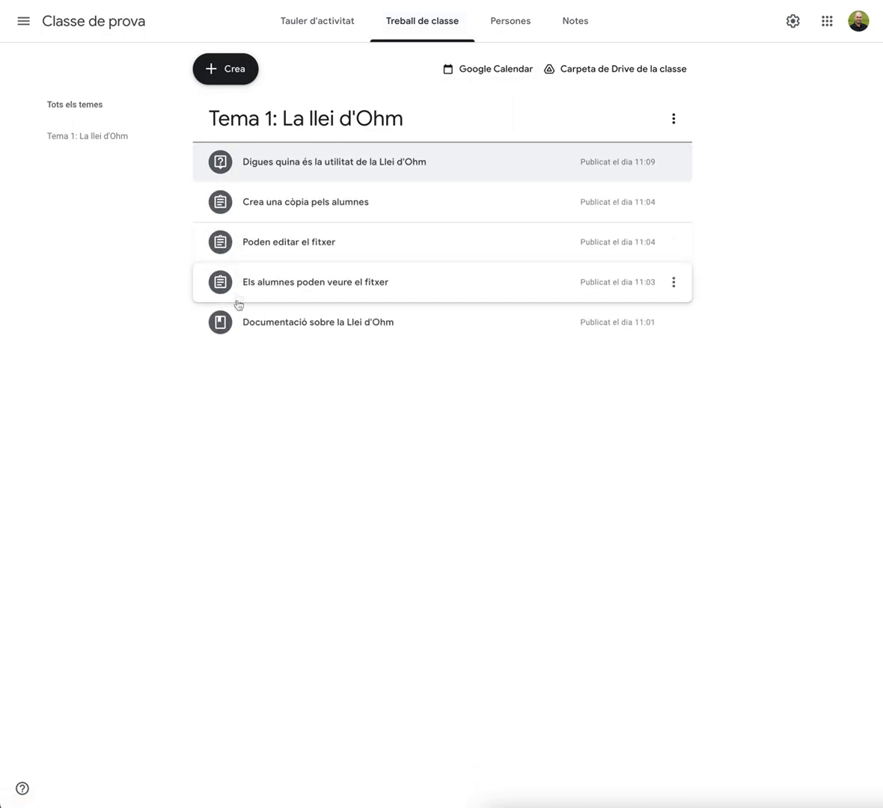
{"action": "left_click", "coordinate": [239, 82]}
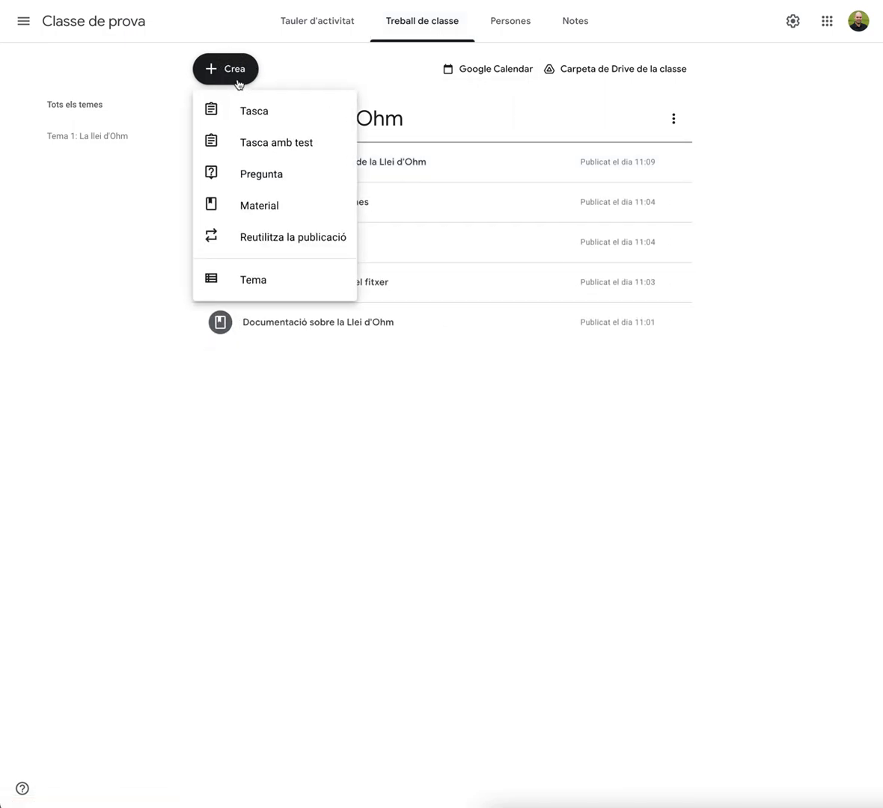
{"action": "left_click", "coordinate": [272, 243]}
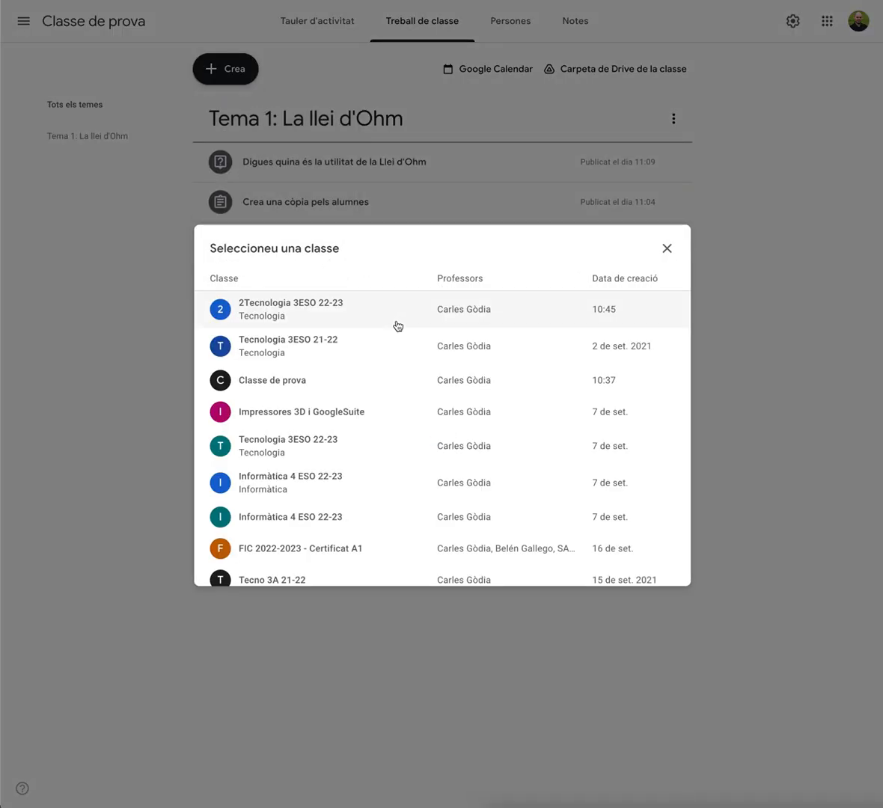
{"action": "left_click", "coordinate": [284, 414]}
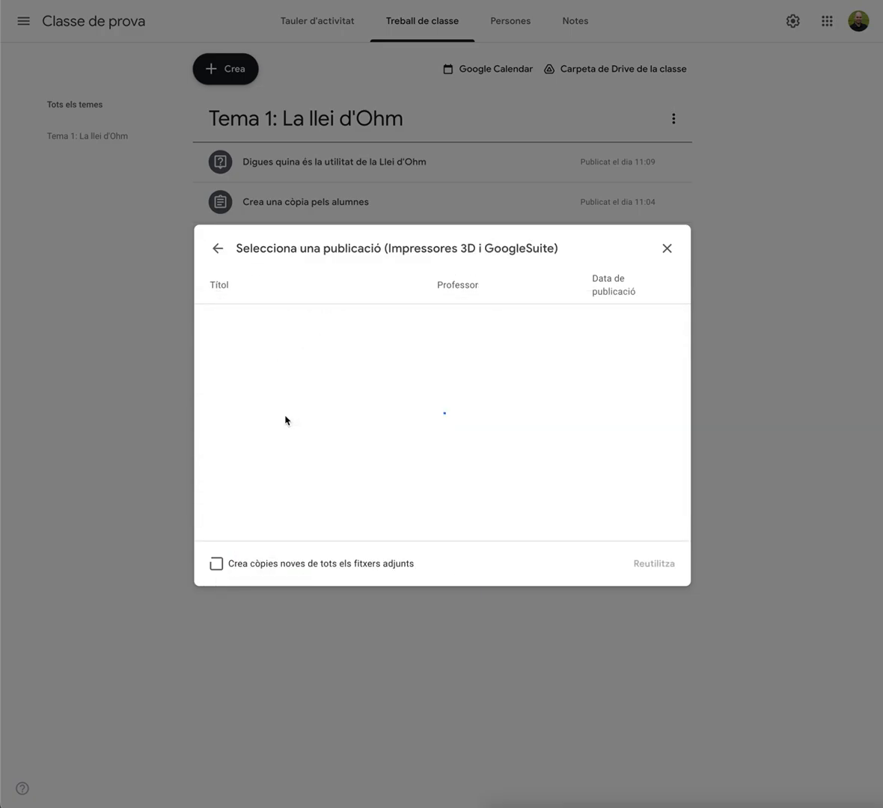
{"action": "left_click", "coordinate": [260, 322]}
{"action": "left_click", "coordinate": [652, 564]}
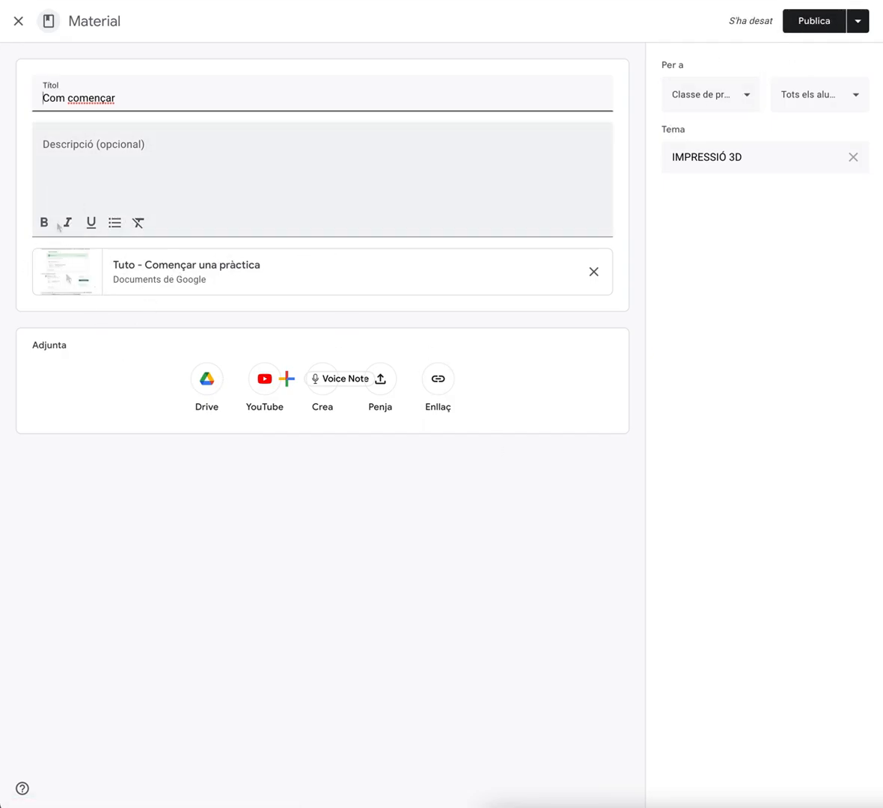
{"action": "left_click", "coordinate": [797, 23]}
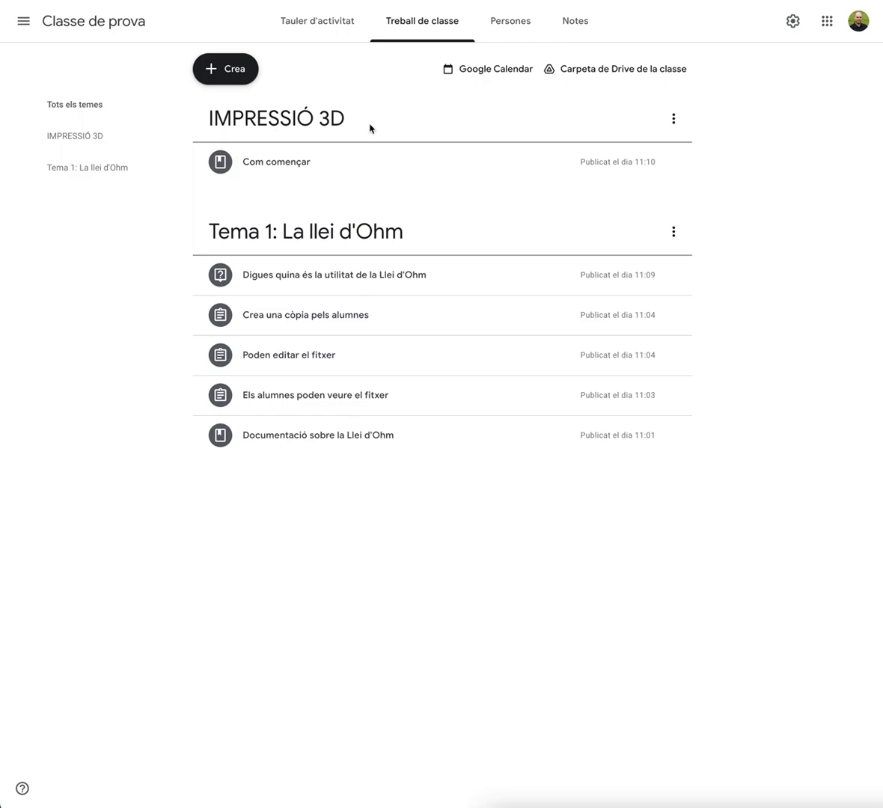
Create a new assignment titled Crea una presentació sobre la llei d'Ohm
{"action": "left_click", "coordinate": [230, 72]}
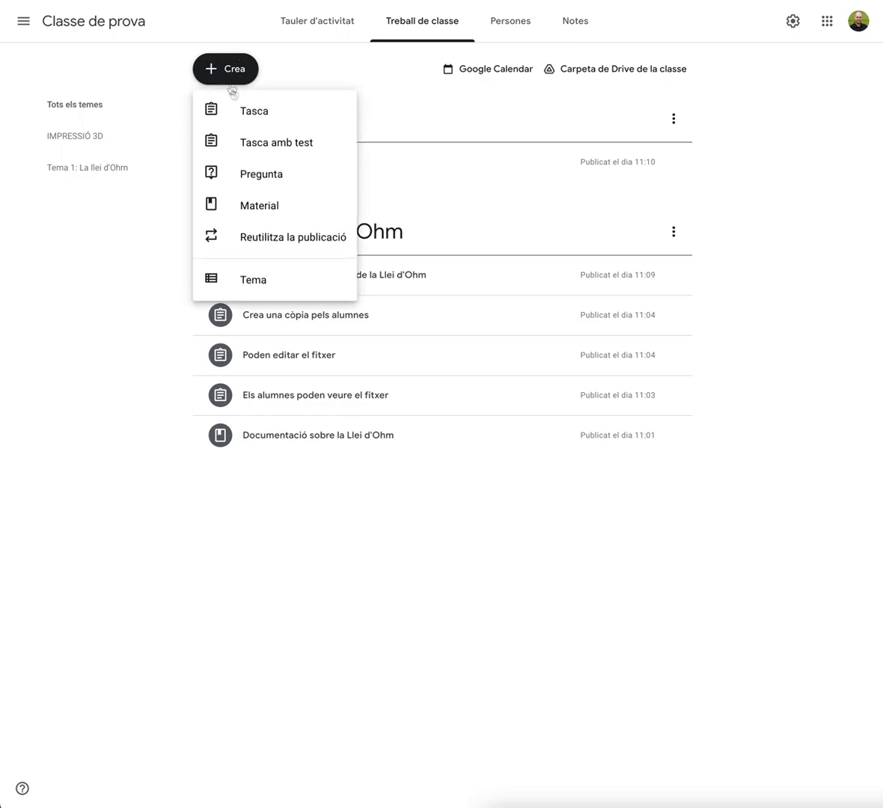
{"action": "left_click", "coordinate": [240, 111]}
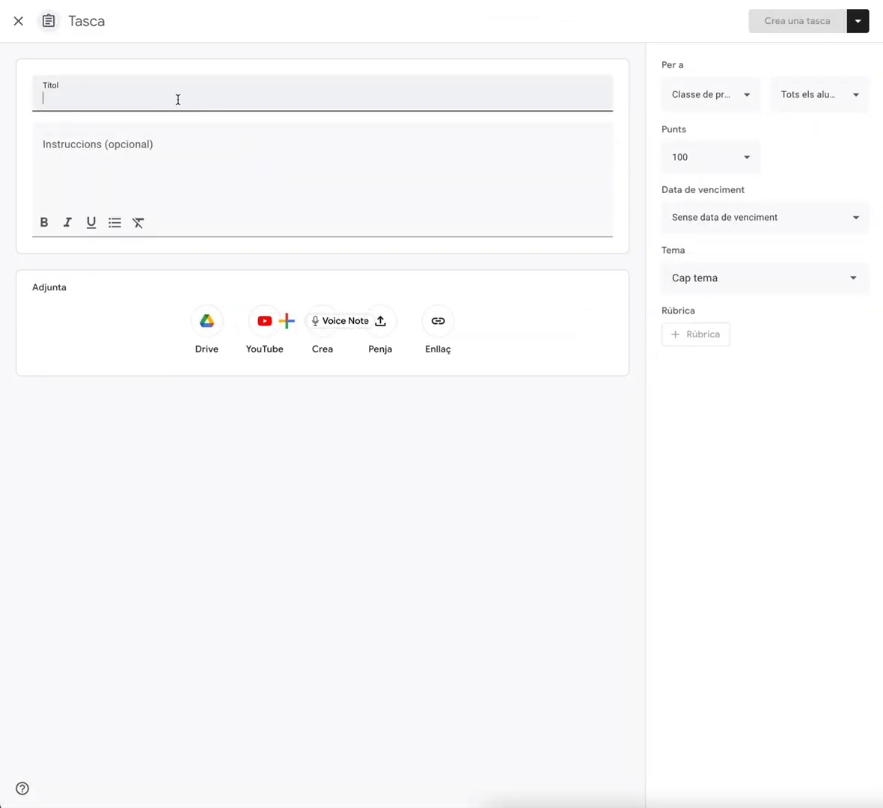
{"action": "type", "text": "Crea una present"}
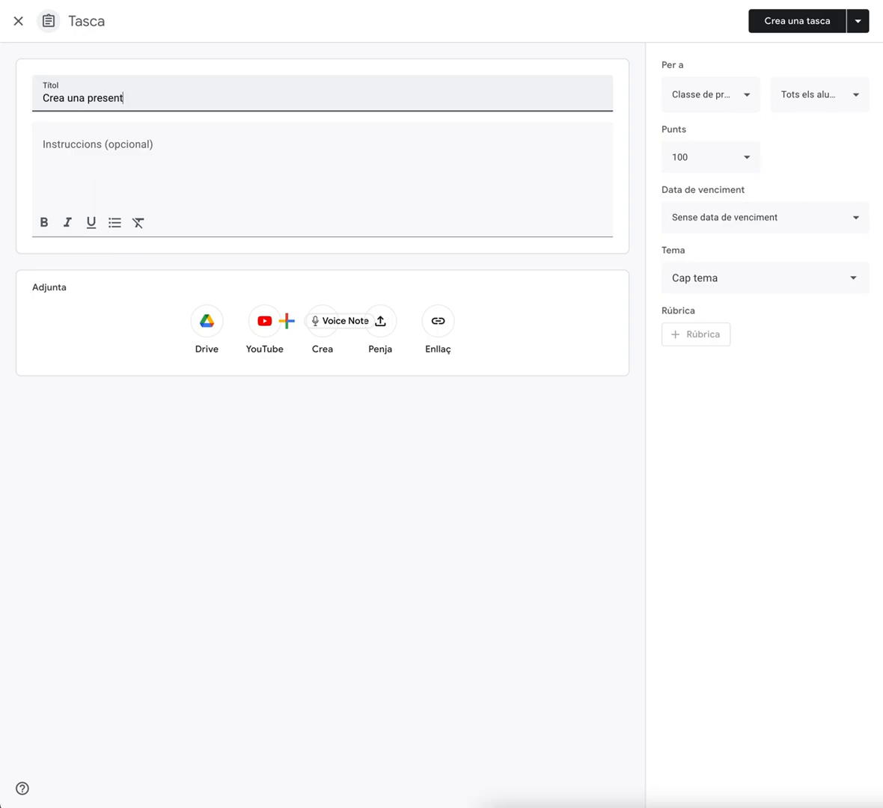
{"action": "type", "text": "ació sobre la llei d'Ohm"}
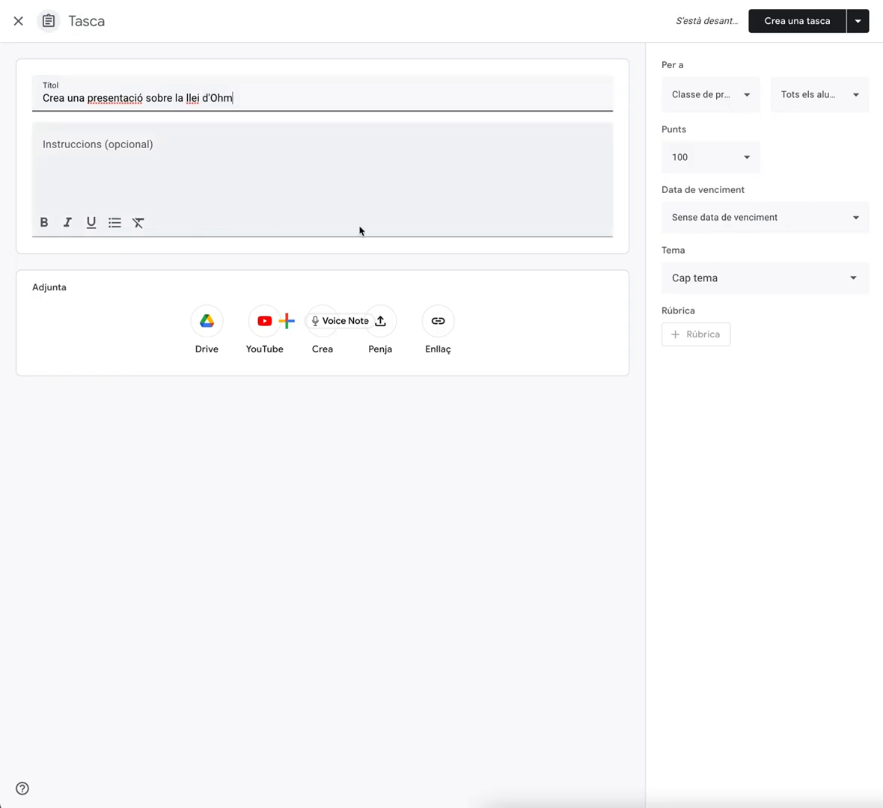
Put the assignment in topic Tema 1: La llei d'Ohm
{"action": "left_click", "coordinate": [349, 189]}
{"action": "left_click", "coordinate": [548, 347]}
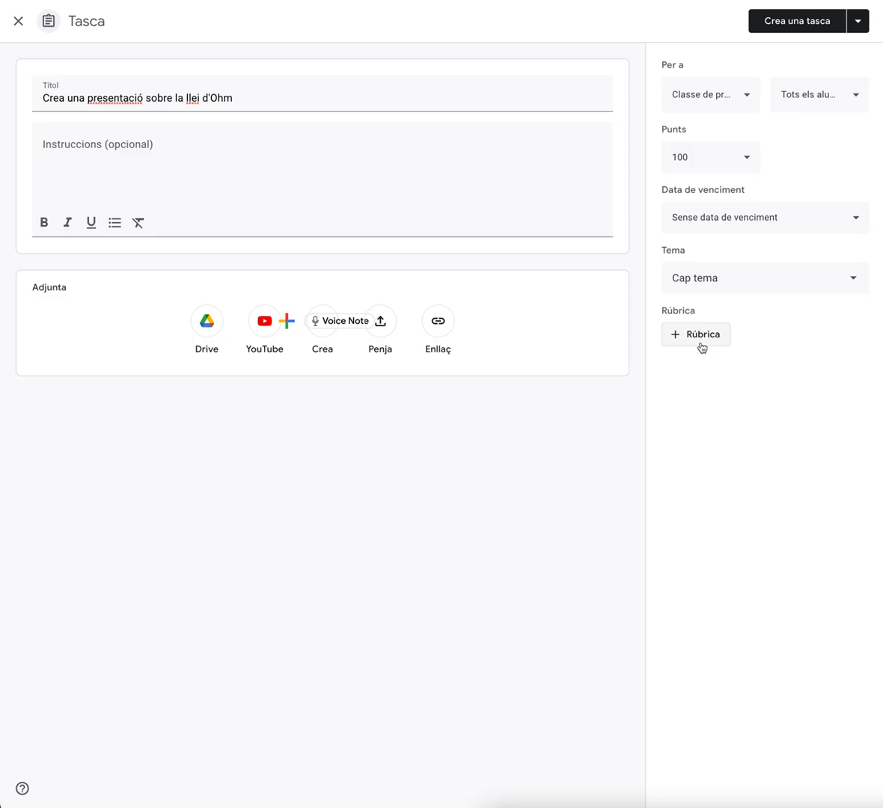
{"action": "left_click", "coordinate": [715, 288]}
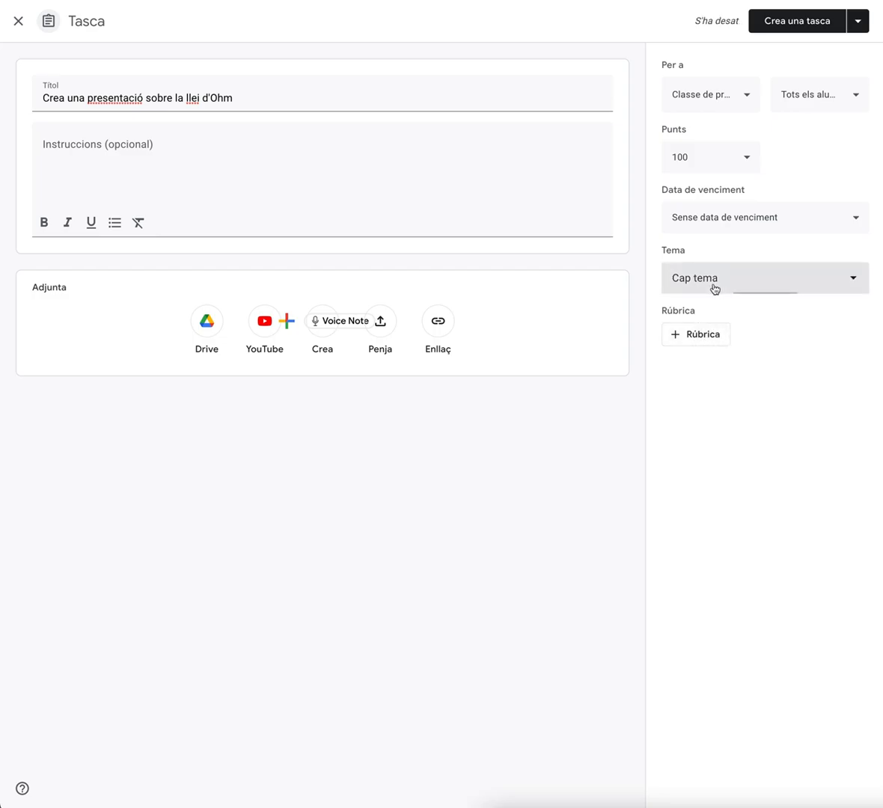
{"action": "left_click", "coordinate": [706, 416]}
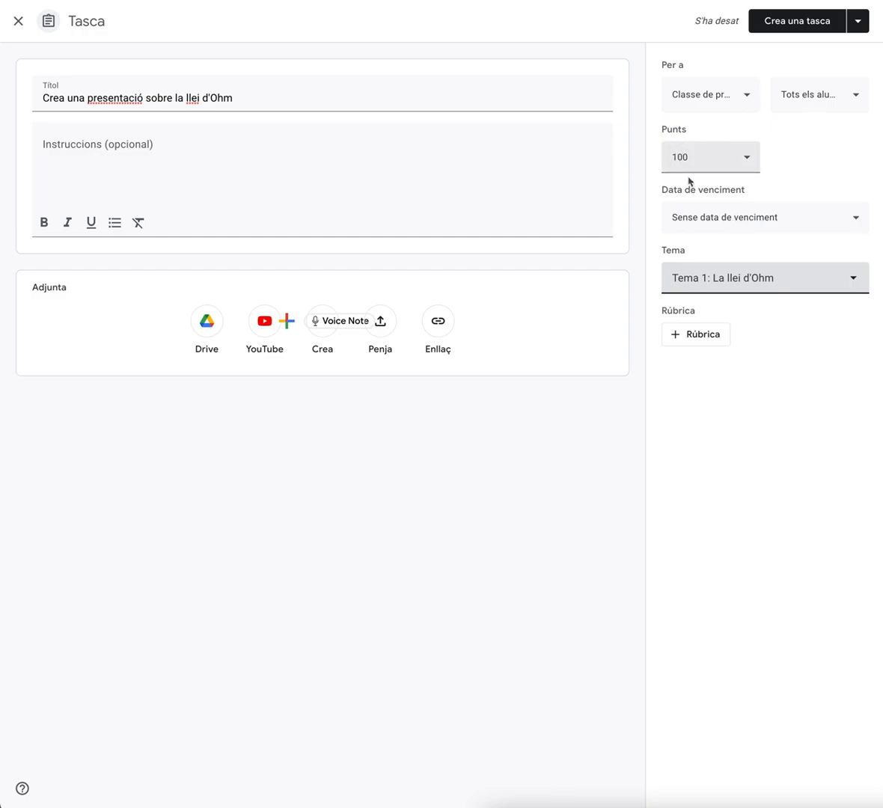
Create a new rubric for the assignment, check its scoring options and start entering the first criterion's title
{"action": "left_click", "coordinate": [700, 341]}
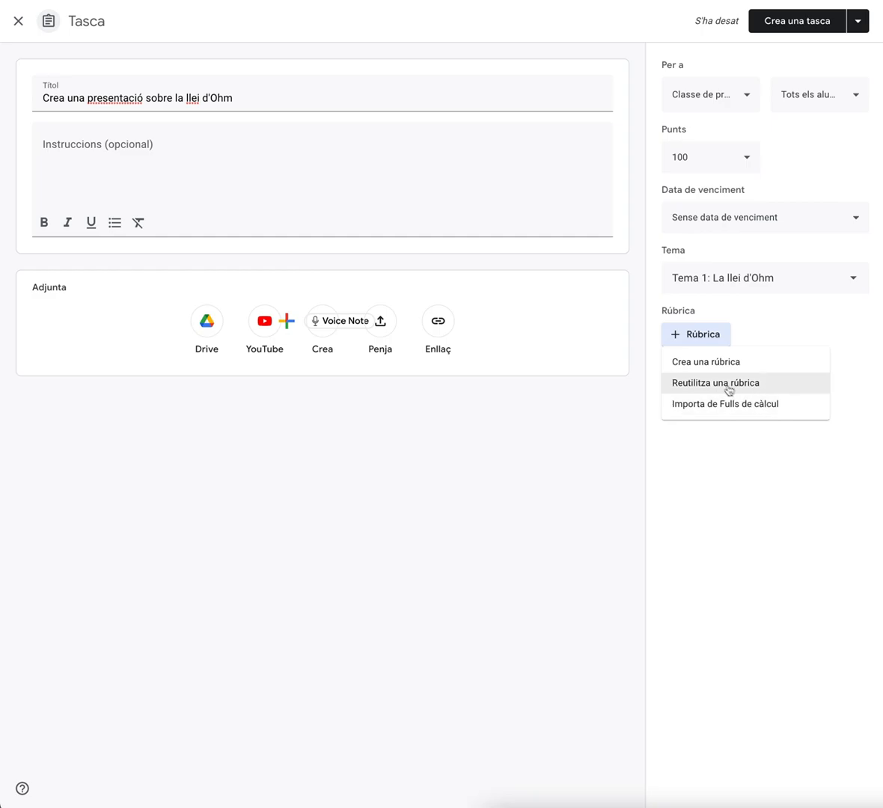
{"action": "left_click", "coordinate": [707, 363]}
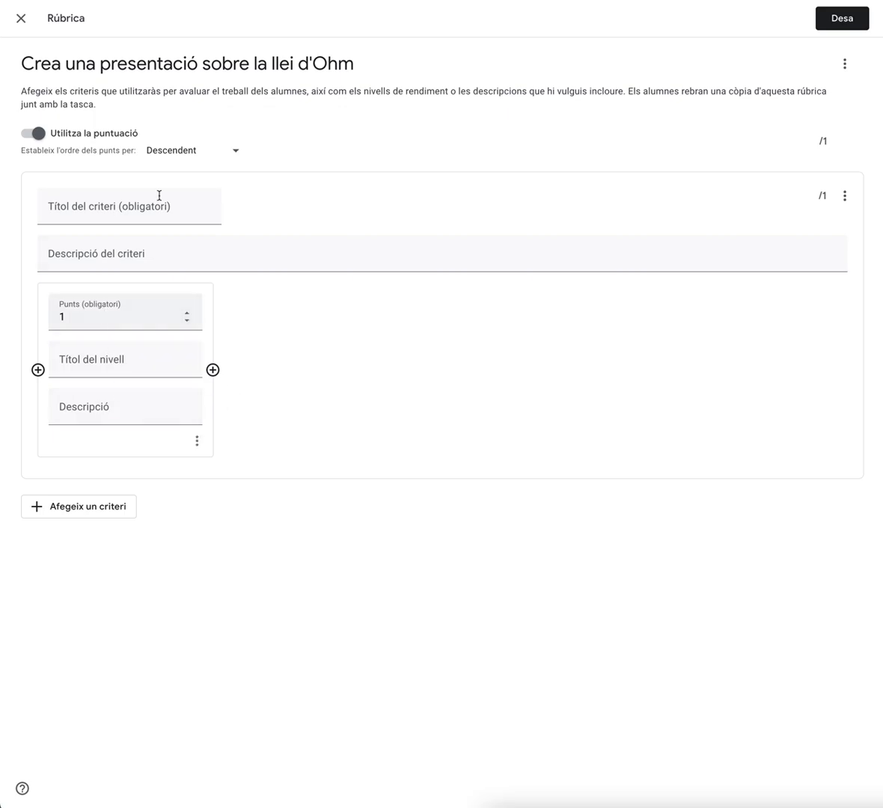
{"action": "left_click", "coordinate": [157, 151]}
{"action": "left_click", "coordinate": [309, 181]}
{"action": "left_click", "coordinate": [33, 134]}
{"action": "left_click", "coordinate": [458, 443]}
{"action": "left_click", "coordinate": [65, 209]}
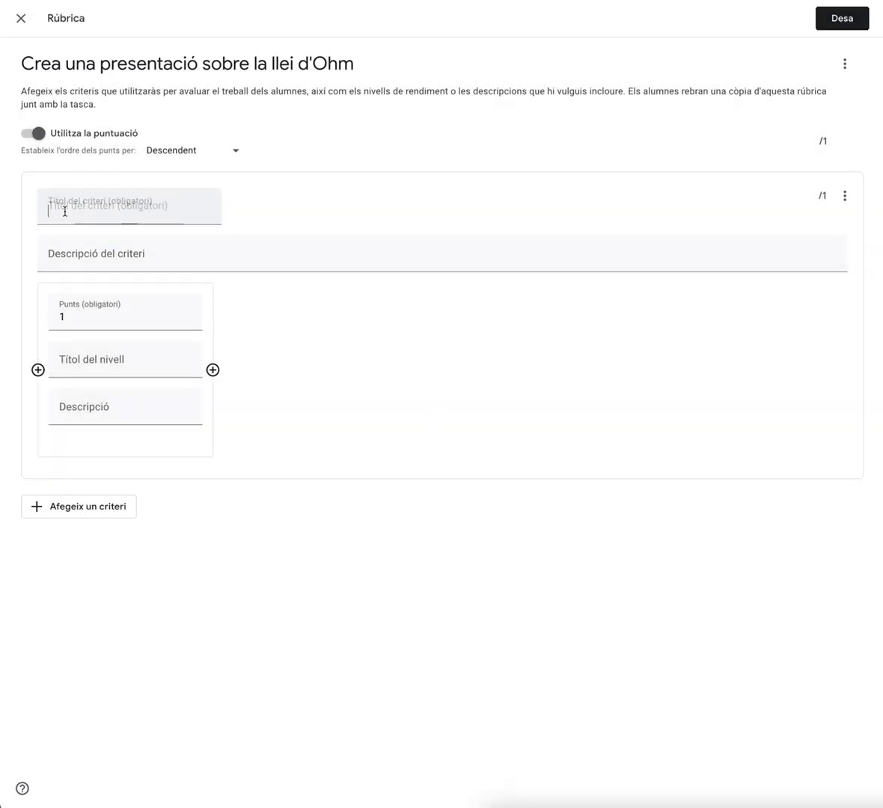
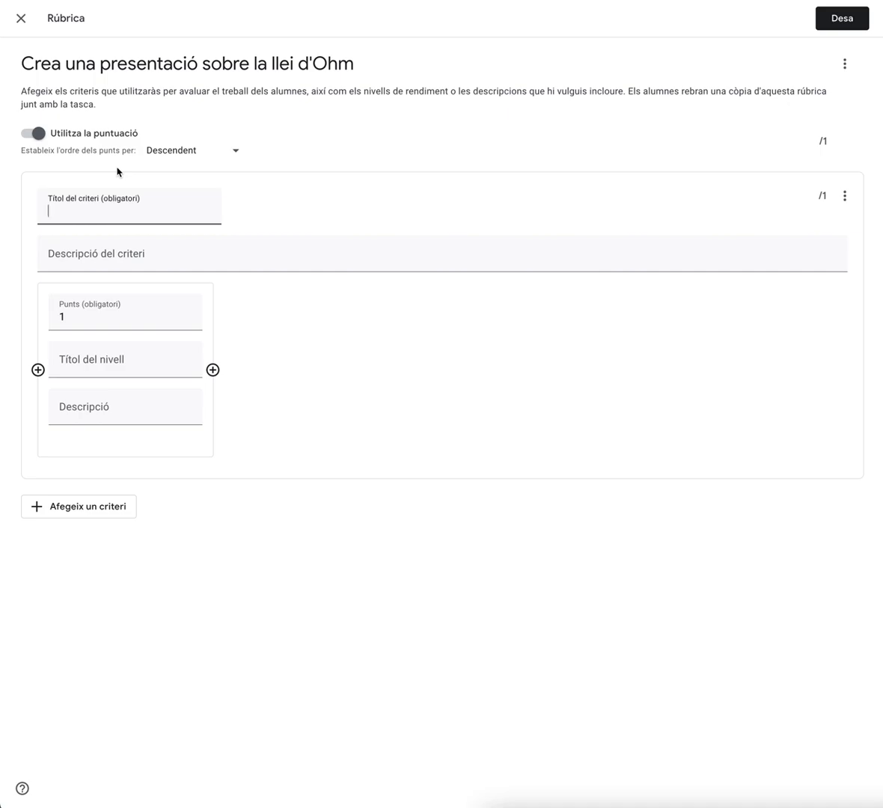
Name the first criterion Número de diapositives and describe it as 'La presentació té totes les diapositives que hem demanat?'
{"action": "left_click", "coordinate": [88, 204]}
{"action": "type", "text": "Número de diapositives"}
{"action": "left_click", "coordinate": [88, 260]}
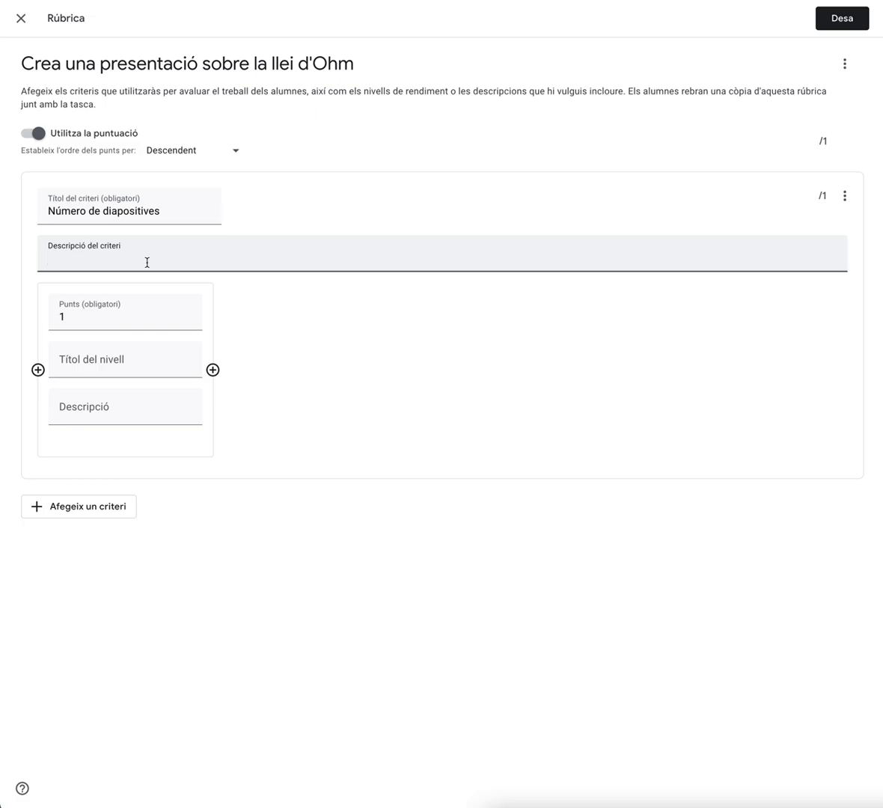
{"action": "type", "text": "La presentació té totes les diapositives que hem"}
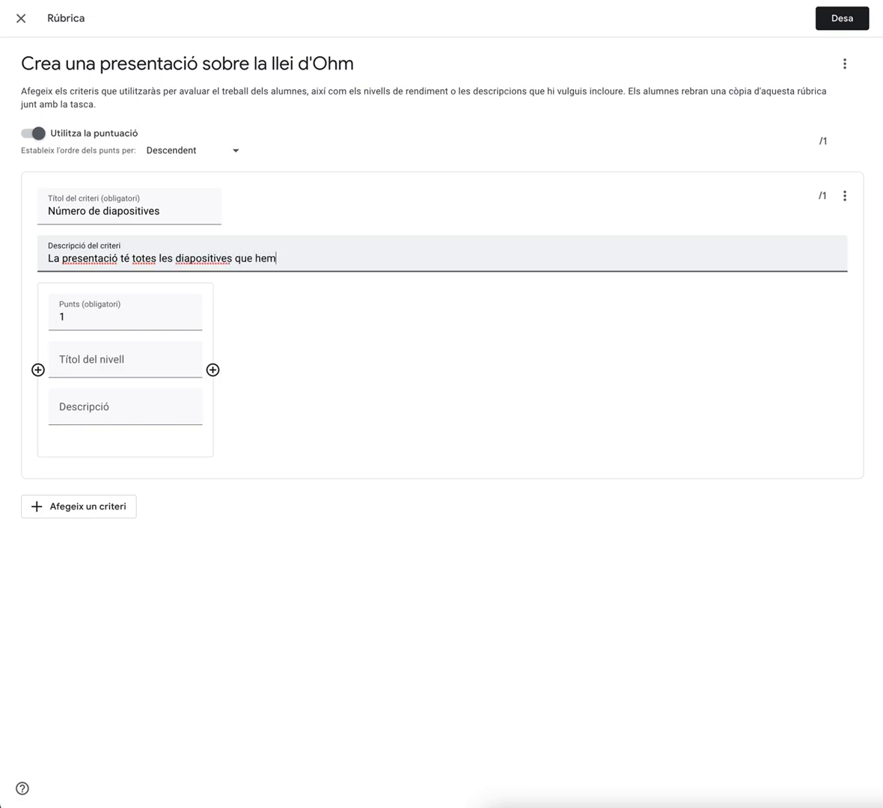
{"action": "type", "text": " demanat?"}
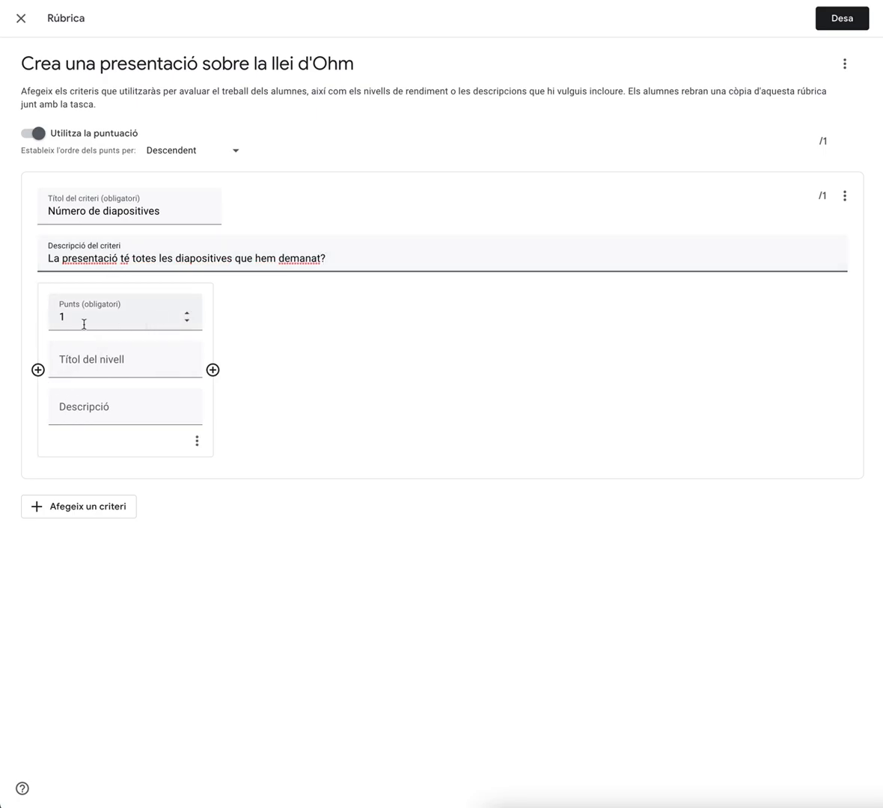
Title the criterion's 1-point level 'No, en falta més de 5'
{"action": "left_click", "coordinate": [96, 363]}
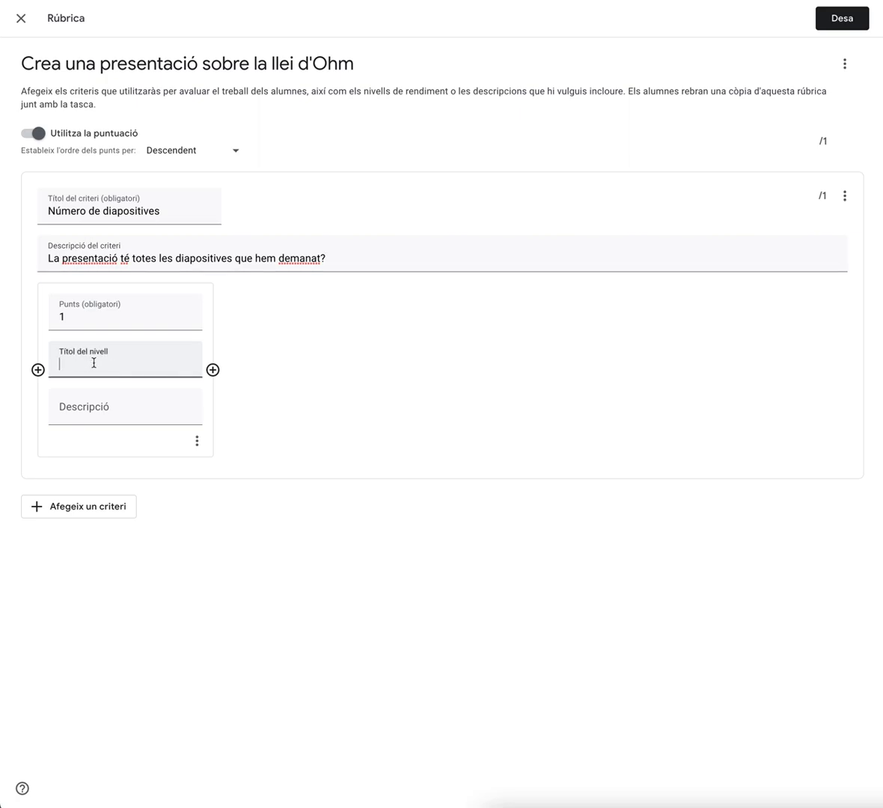
{"action": "type", "text": "No"}
{"action": "type", "text": ", en falta més de 5"}
{"action": "left_click", "coordinate": [85, 413]}
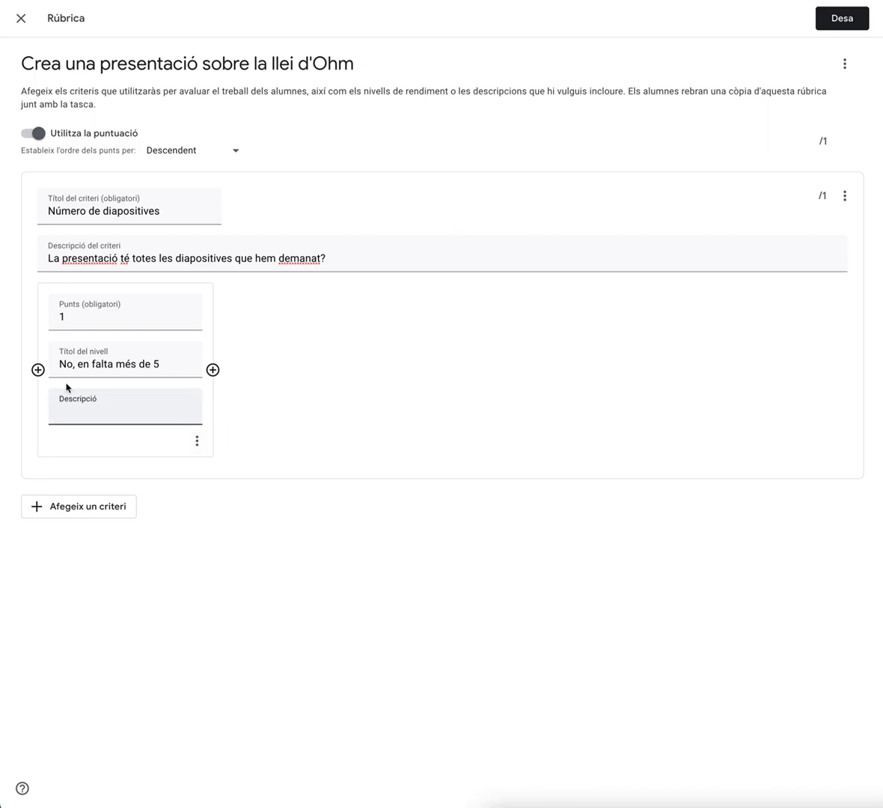
Add a higher level worth 3 points titled 'En falta una'
{"action": "left_click", "coordinate": [38, 370]}
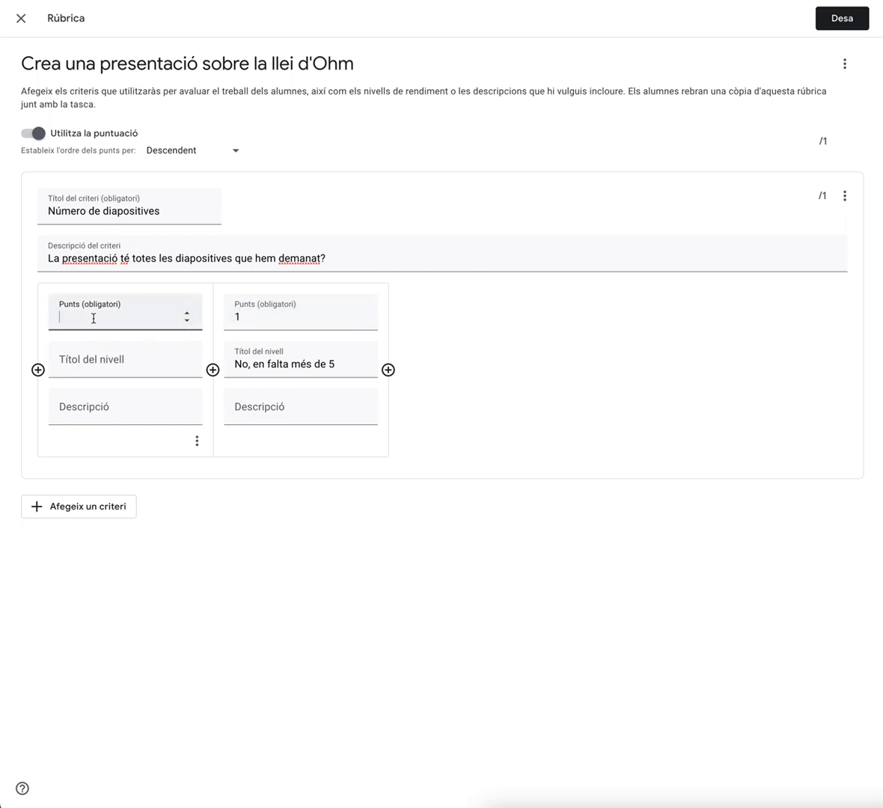
{"action": "type", "text": "3"}
{"action": "left_click", "coordinate": [102, 365]}
{"action": "type", "text": "En falta una"}
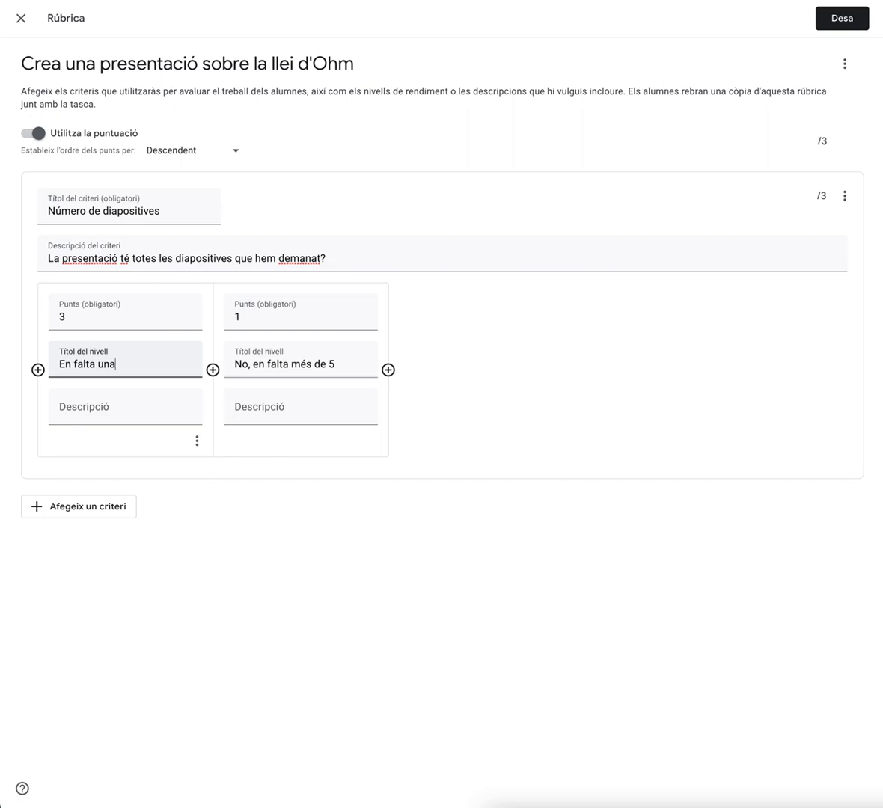
Add a top level worth 5 points titled 'Té totes les diapositives'
{"action": "left_click", "coordinate": [38, 369]}
{"action": "left_click", "coordinate": [77, 292]}
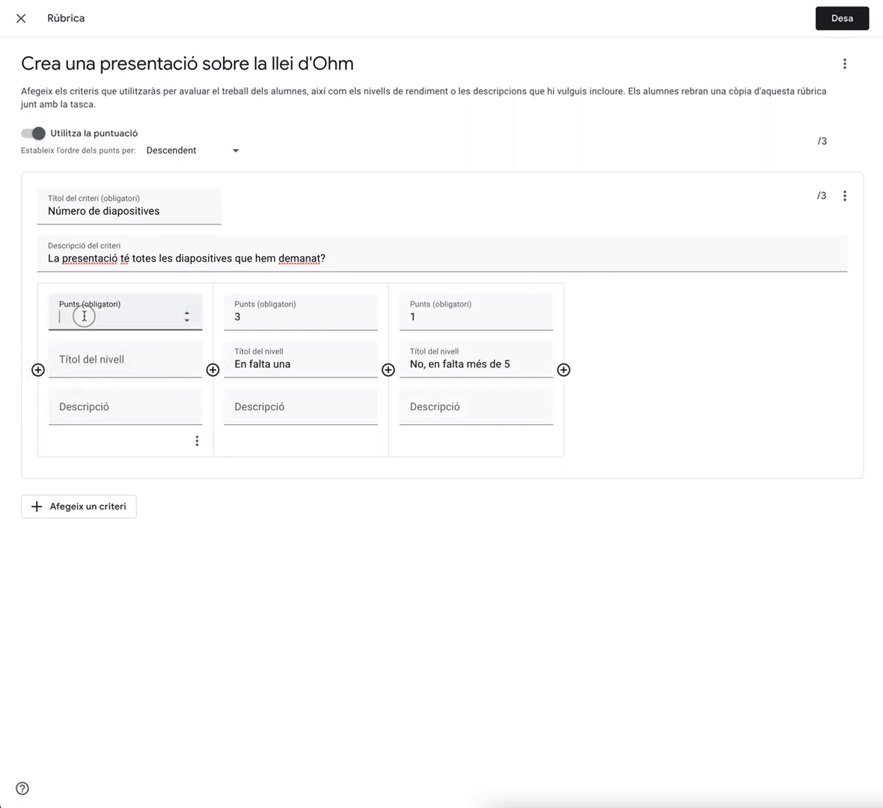
{"action": "type", "text": "5"}
{"action": "left_click", "coordinate": [63, 361]}
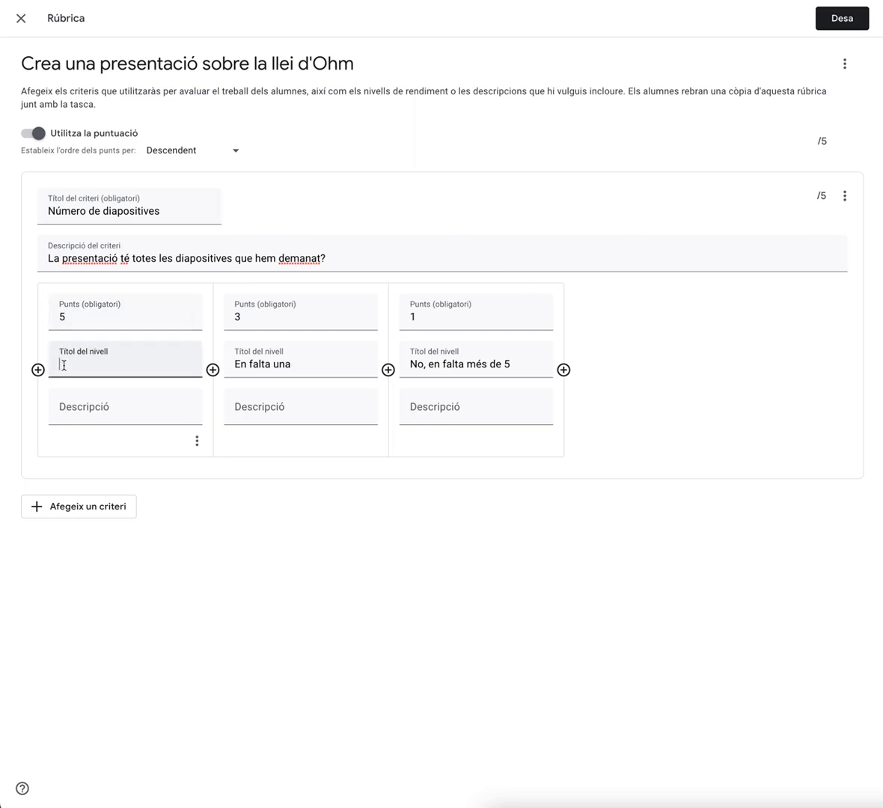
{"action": "type", "text": "Té totes les diapositives"}
{"action": "left_click", "coordinate": [243, 481]}
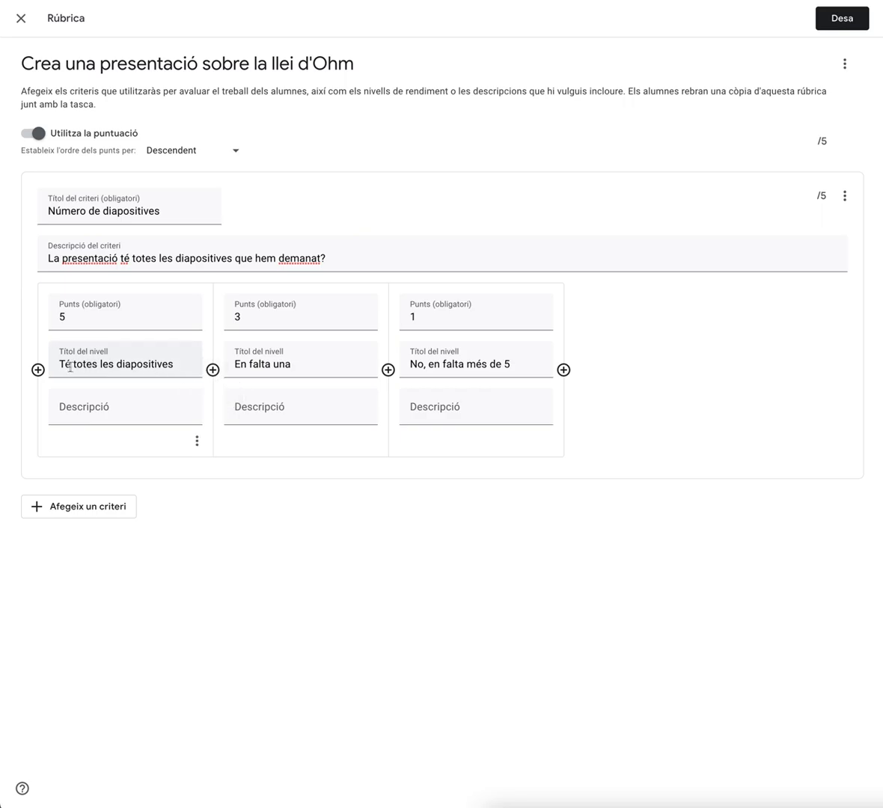
Move the top level's title text into its description and retitle that level 'Totes'
{"action": "left_click_drag", "start_coordinate": [58, 364], "coordinate": [191, 363]}
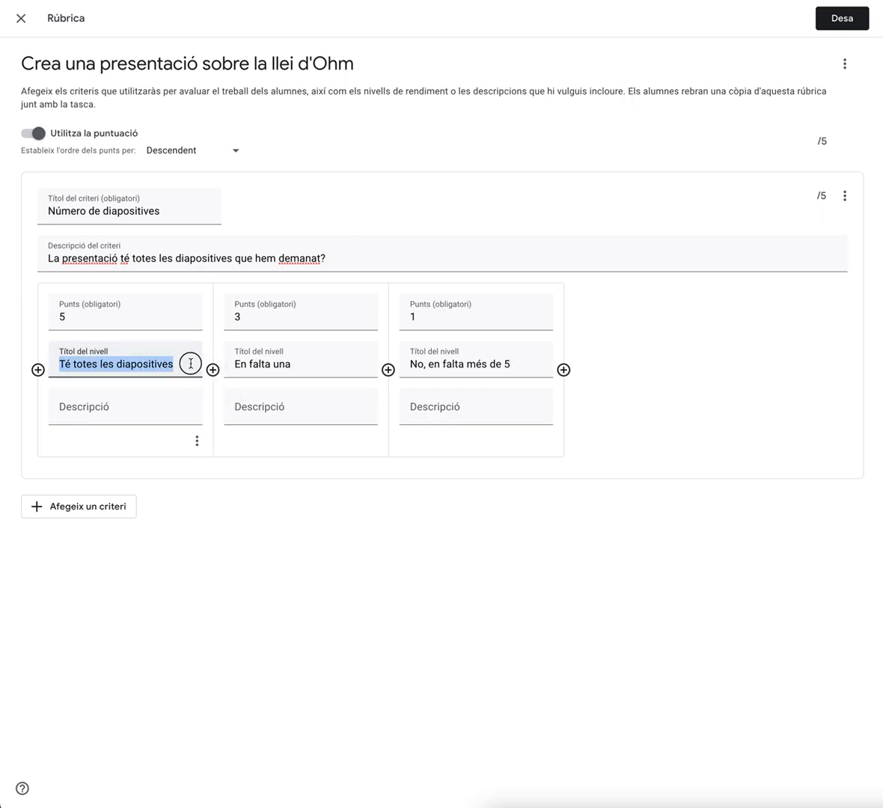
{"action": "left_click", "coordinate": [86, 413]}
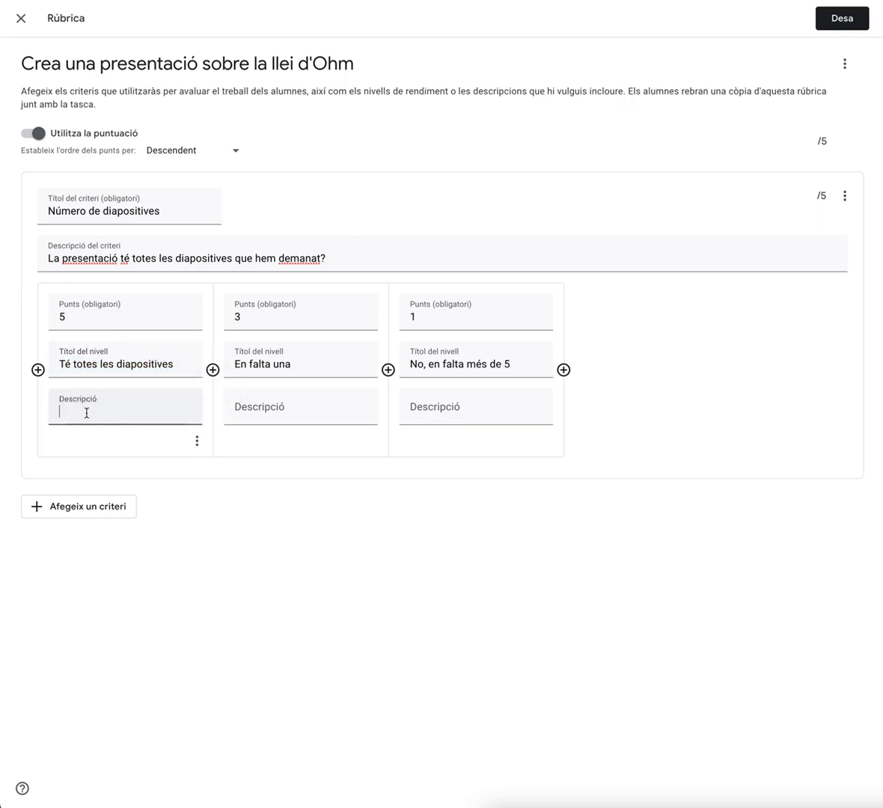
{"action": "triple_click", "coordinate": [144, 364]}
{"action": "triple_click", "coordinate": [144, 364]}
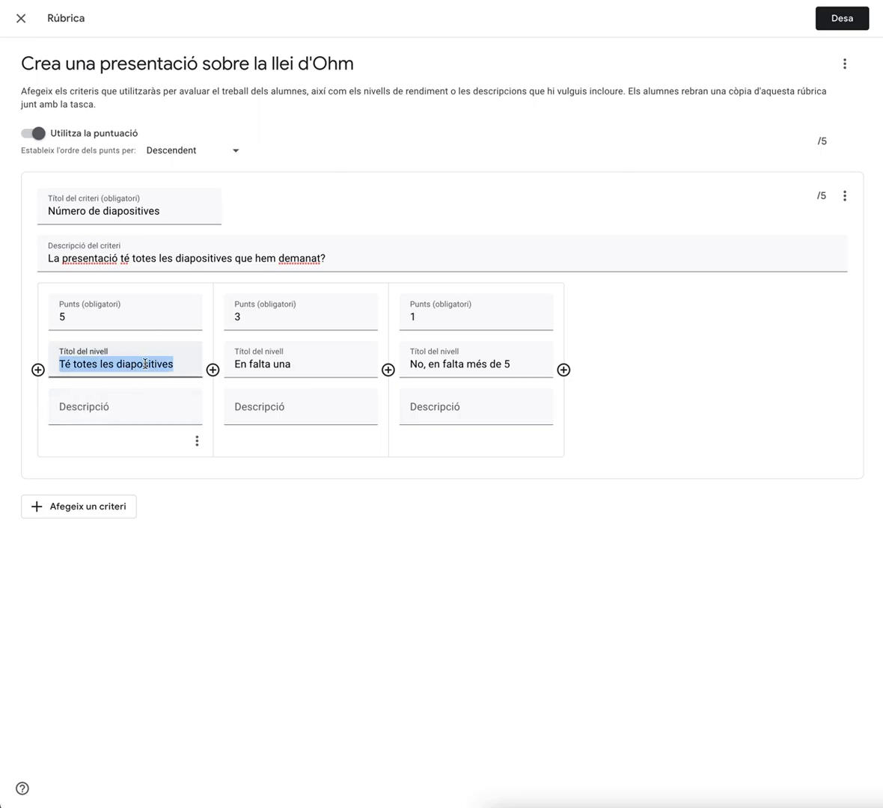
{"action": "key", "text": "ctrl+x"}
{"action": "left_click", "coordinate": [82, 410]}
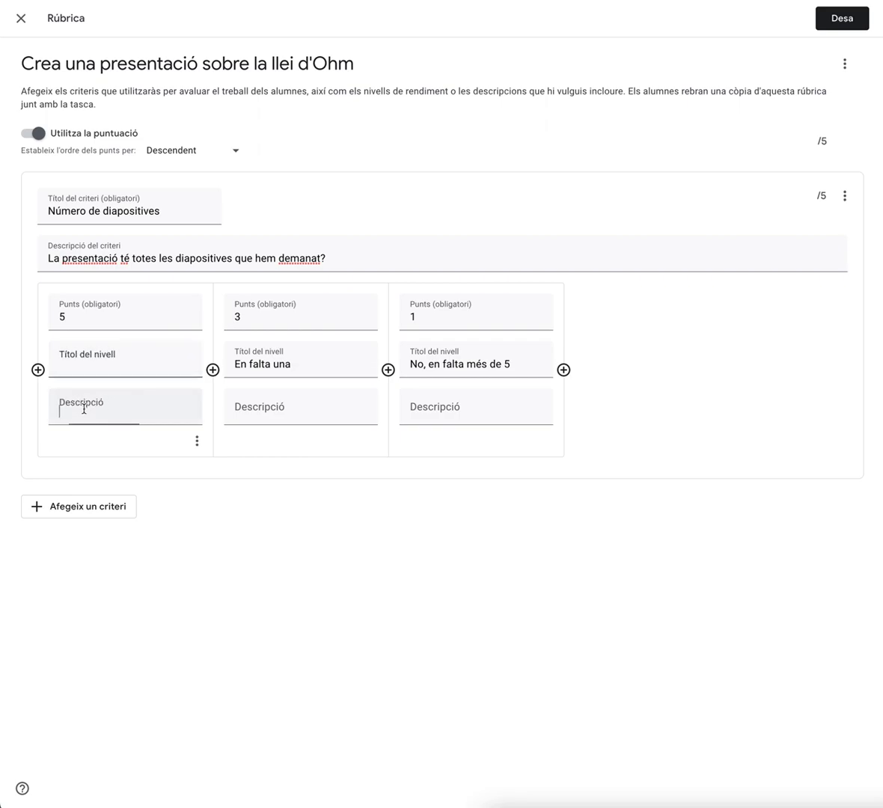
{"action": "key", "text": "ctrl+v"}
{"action": "left_click", "coordinate": [75, 367]}
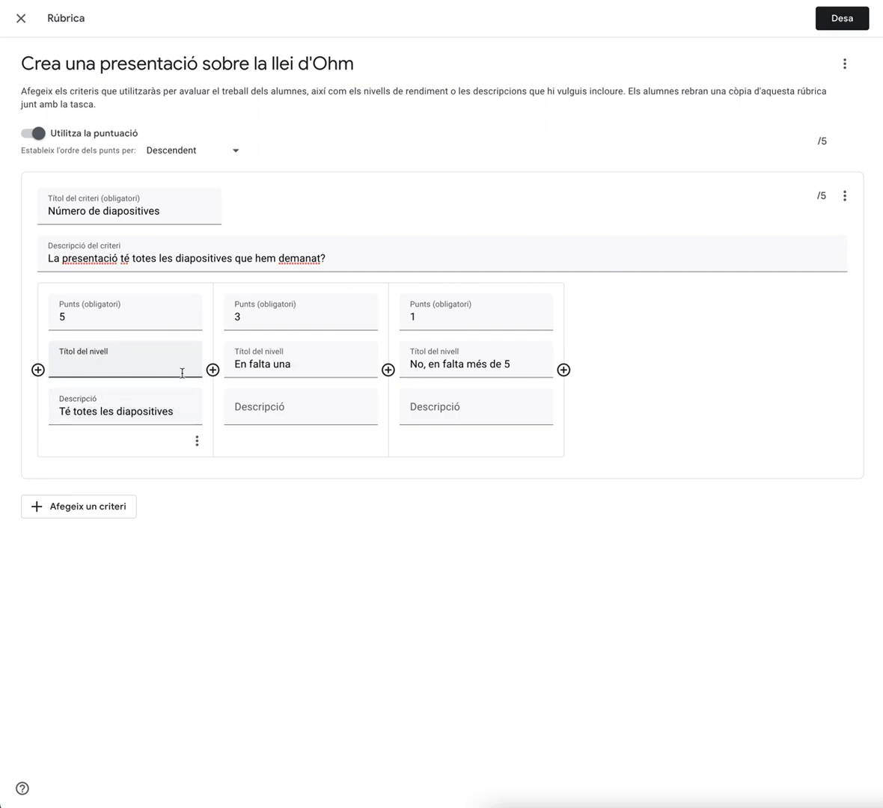
{"action": "type", "text": "Totes"}
Describe the 'En falta una' level as 'Falta la diapositiva dels gràfics'
{"action": "left_click", "coordinate": [266, 410]}
{"action": "type", "text": "Fa"}
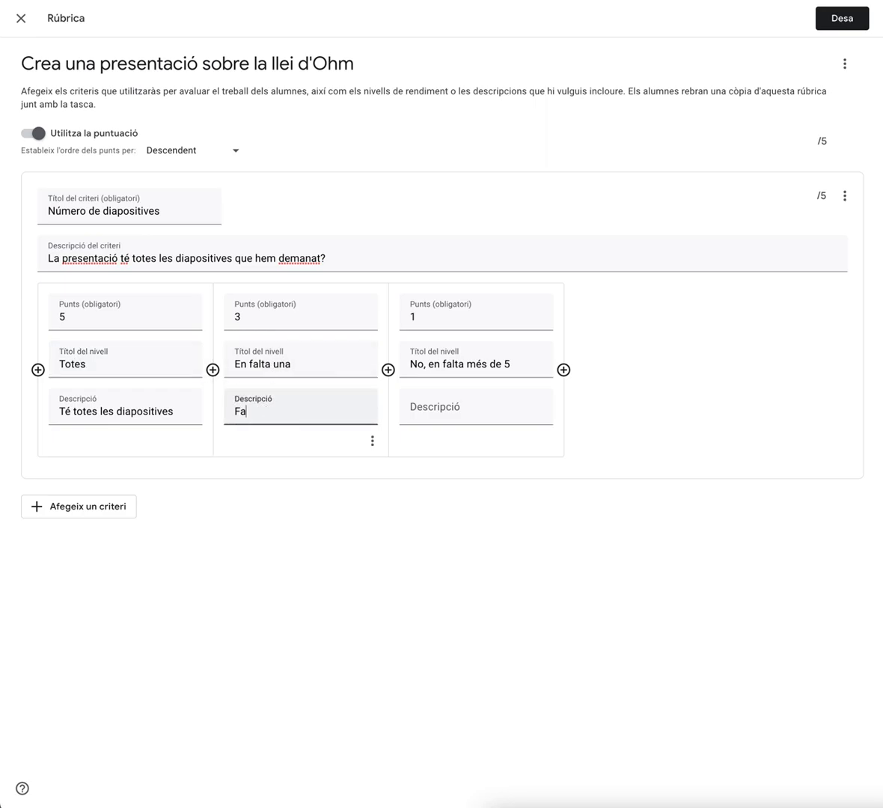
{"action": "type", "text": "lta la diapositiva de ls gràfics"}
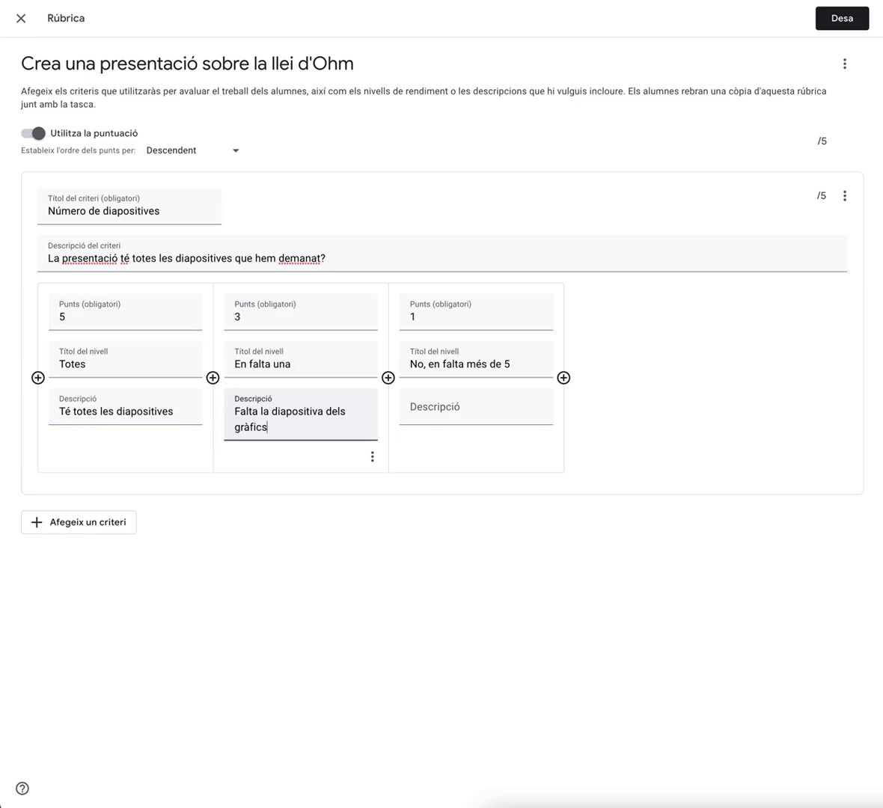
Retitle the lowest level 'Falten moltes' and describe it as 'En fa falta més de 5 diapositives.'
{"action": "left_click", "coordinate": [452, 409]}
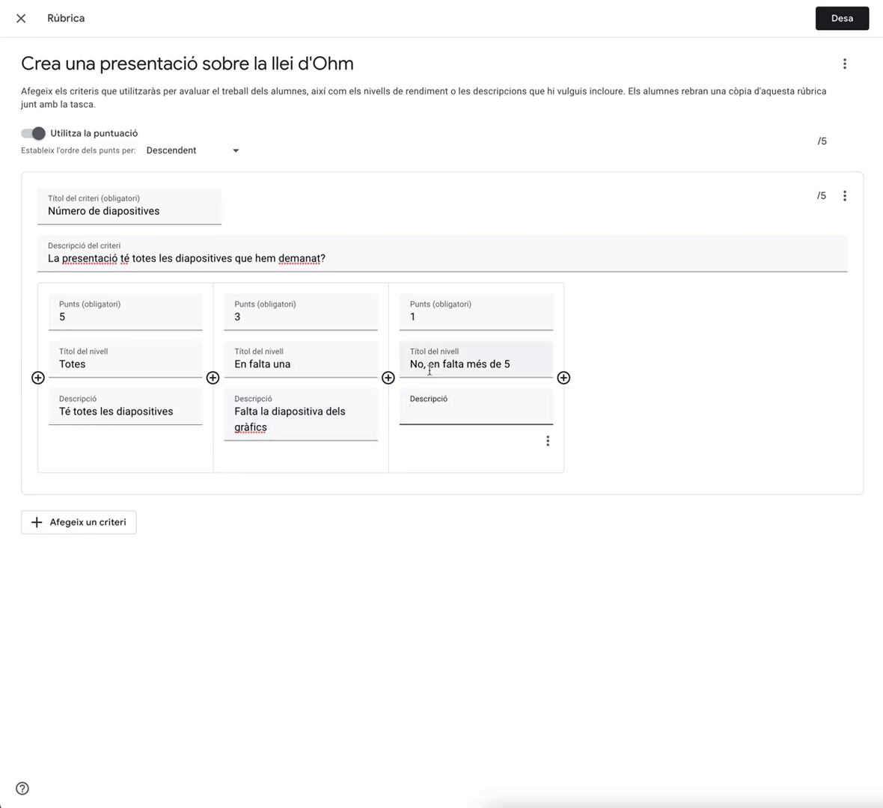
{"action": "left_click_drag", "start_coordinate": [429, 364], "coordinate": [541, 366]}
{"action": "key", "text": "BackSpace"}
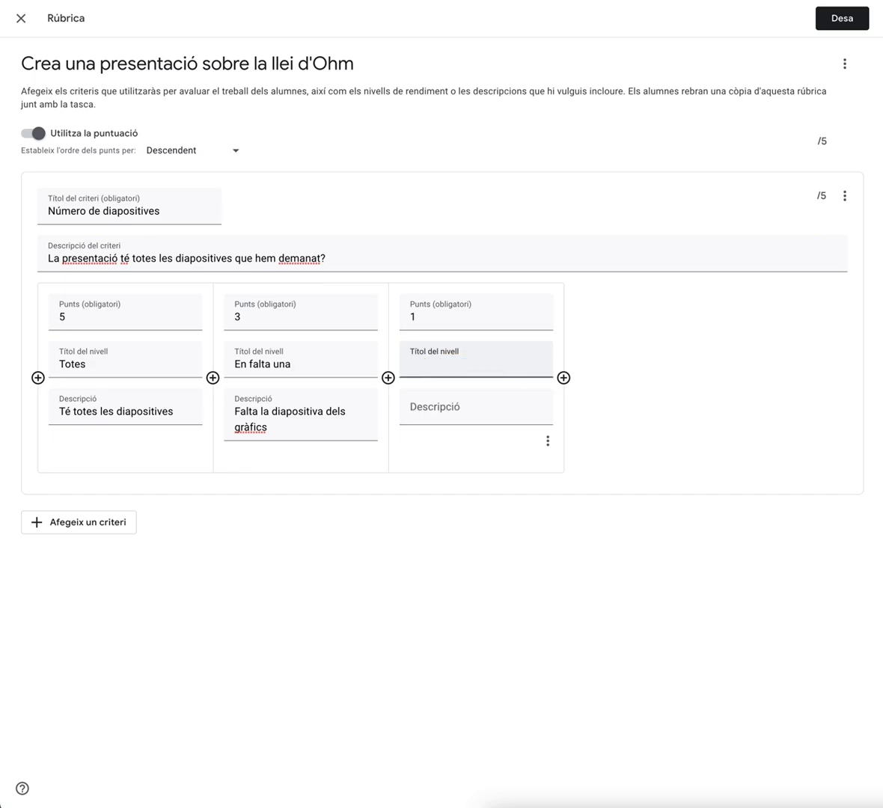
{"action": "type", "text": "Falten moltes"}
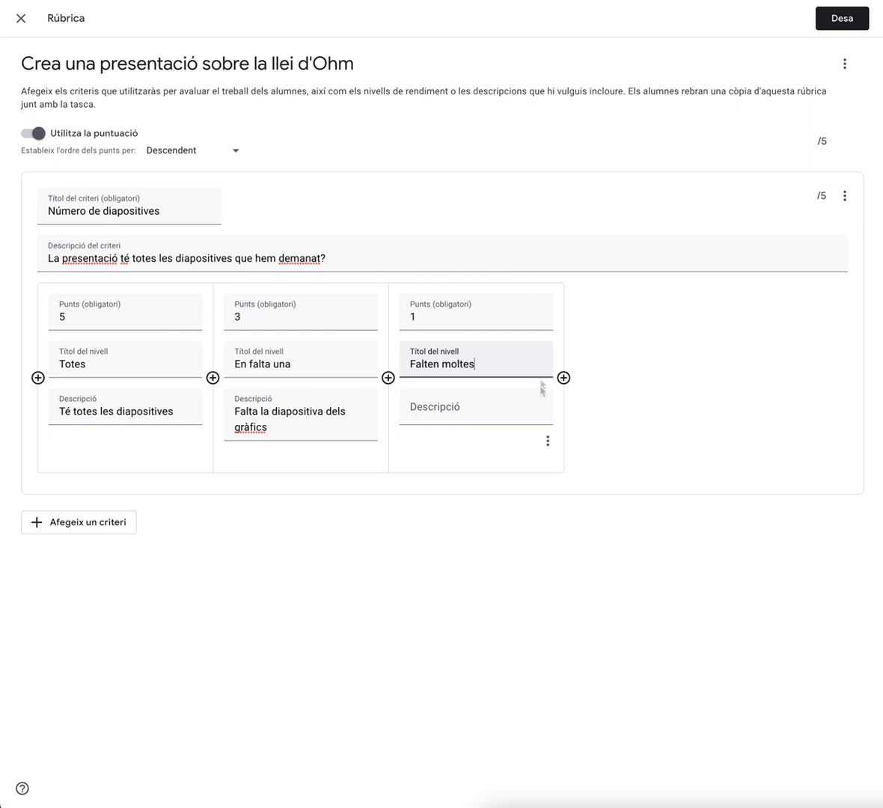
{"action": "left_click", "coordinate": [458, 418]}
{"action": "type", "text": "En fa falta més de "}
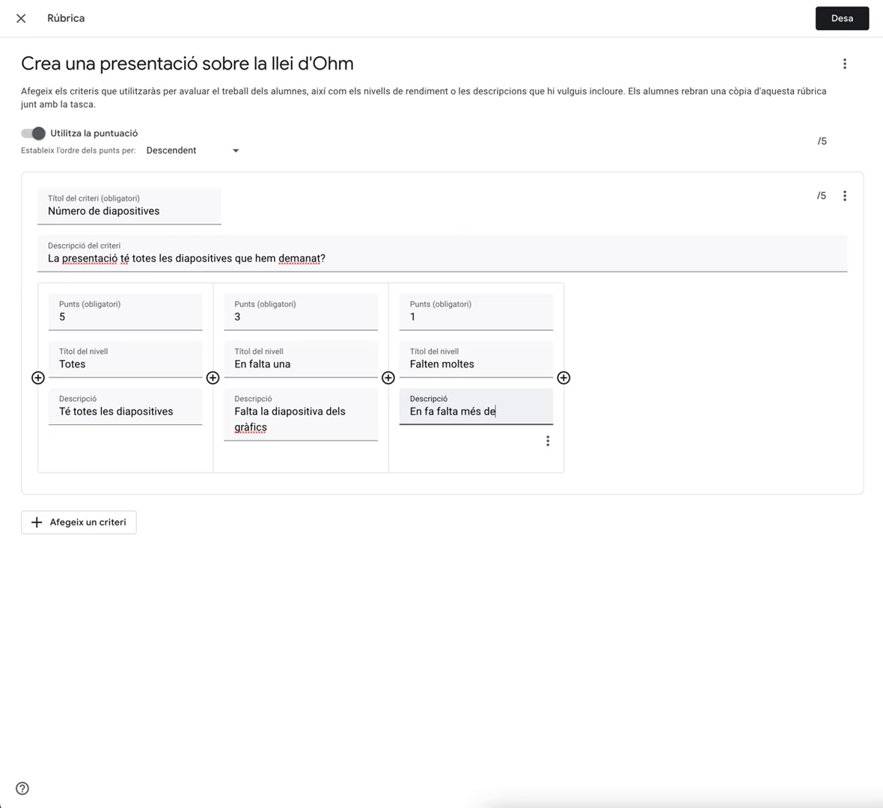
{"action": "type", "text": "5 diaposit"}
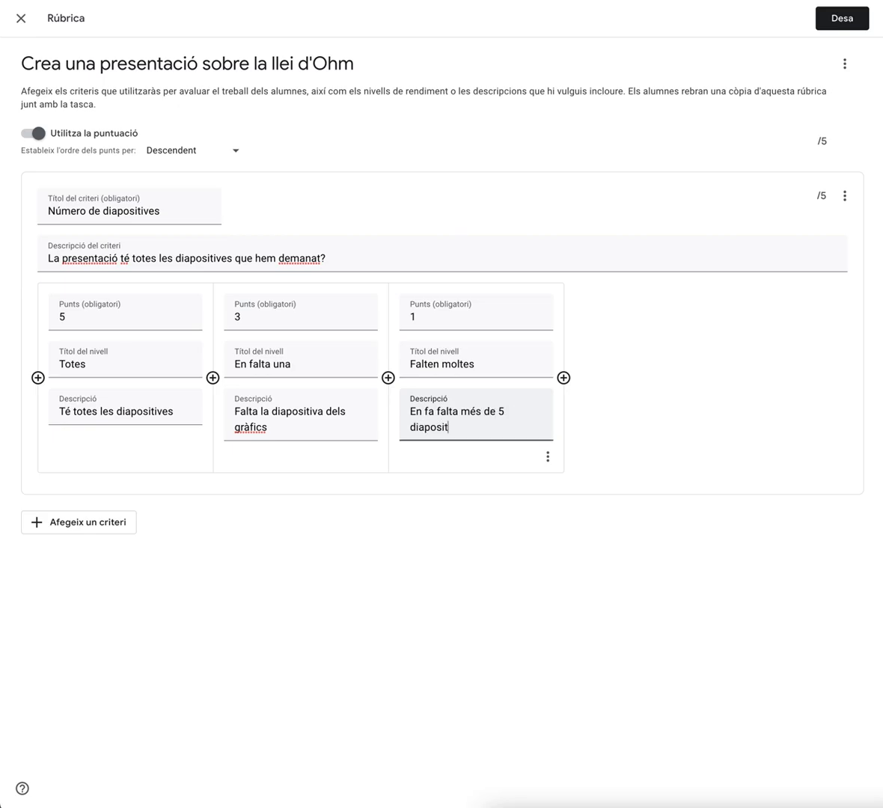
{"action": "type", "text": "ives."}
{"action": "left_click", "coordinate": [540, 523]}
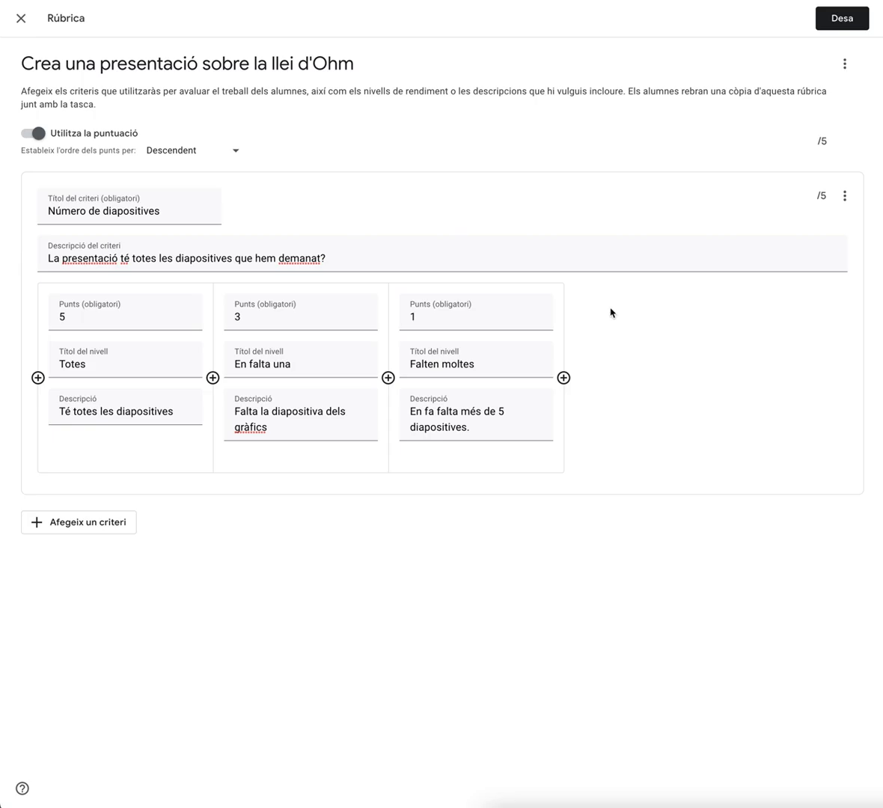
Set the 'En falta una' level to 2 points and the 'Totes' level to 3 points
{"action": "left_click", "coordinate": [266, 320]}
{"action": "key", "text": "BackSpace"}
{"action": "type", "text": "2"}
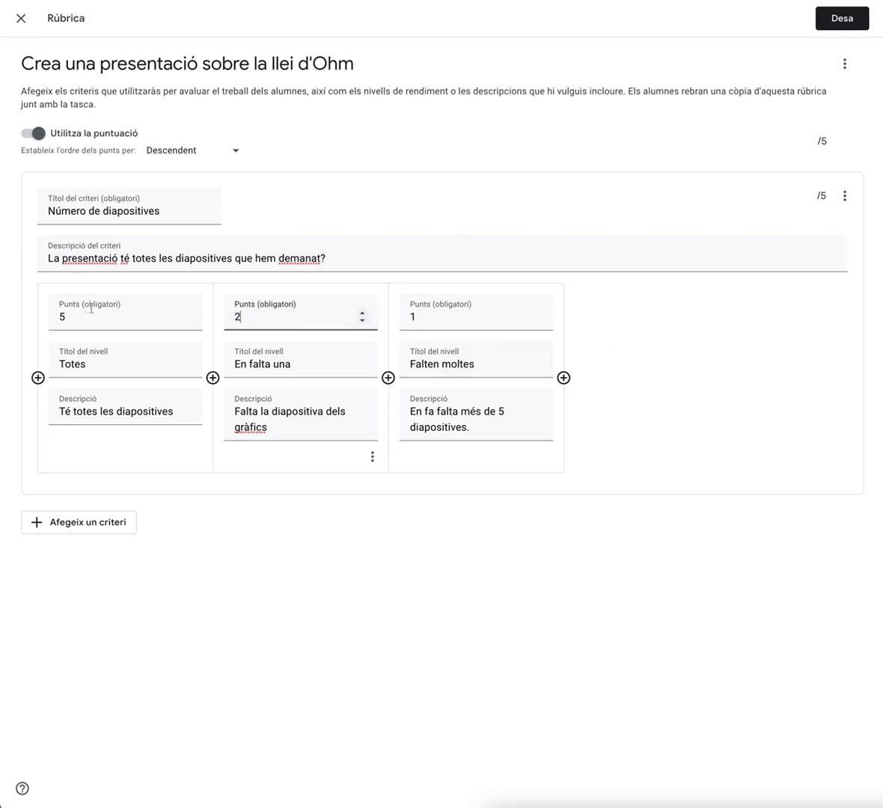
{"action": "left_click", "coordinate": [75, 316]}
{"action": "key", "text": "BackSpace"}
{"action": "type", "text": "3"}
{"action": "left_click", "coordinate": [432, 482]}
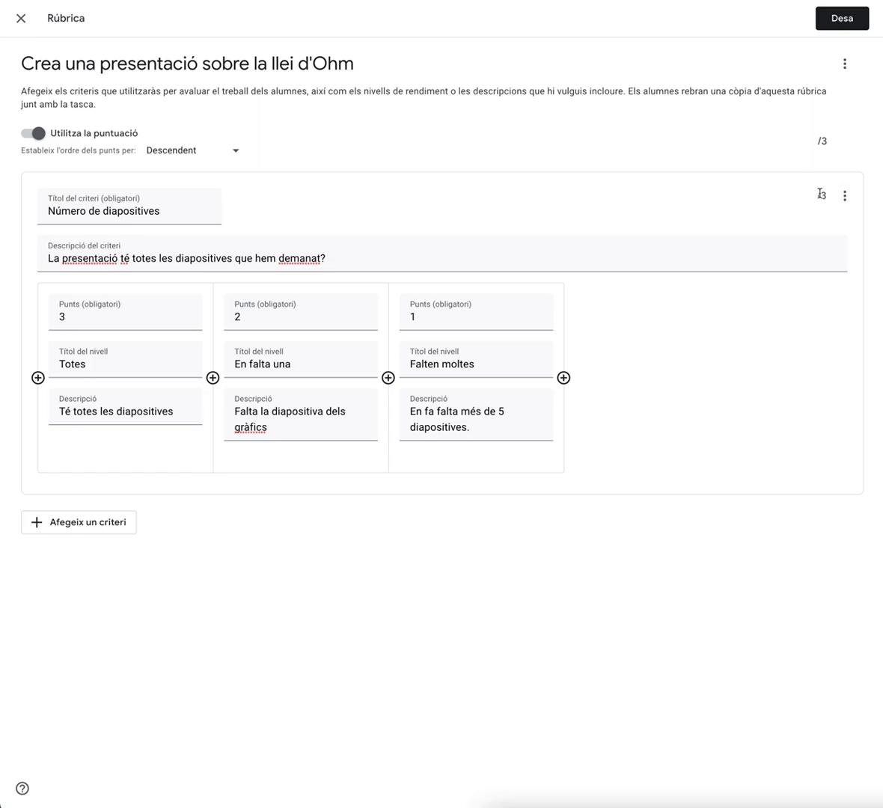
Add a second criterion named 'Combinació de colors' with the description 'La combinació de colors és correcta?'
{"action": "left_click", "coordinate": [72, 523]}
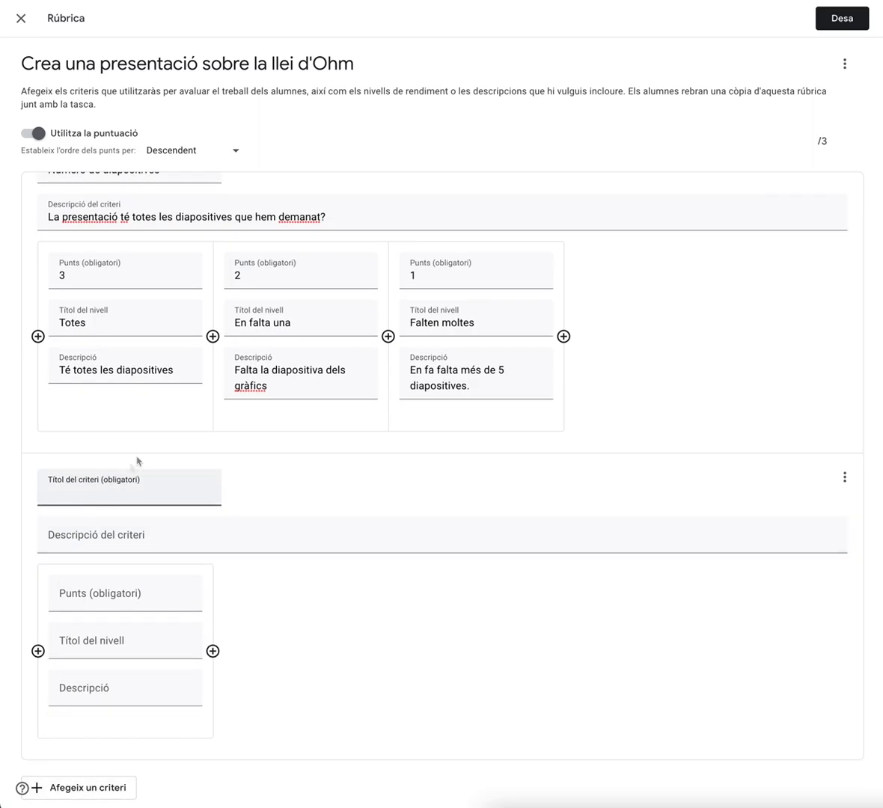
{"action": "scroll", "coordinate": [187, 408], "scroll_direction": "up", "scroll_amount": 1}
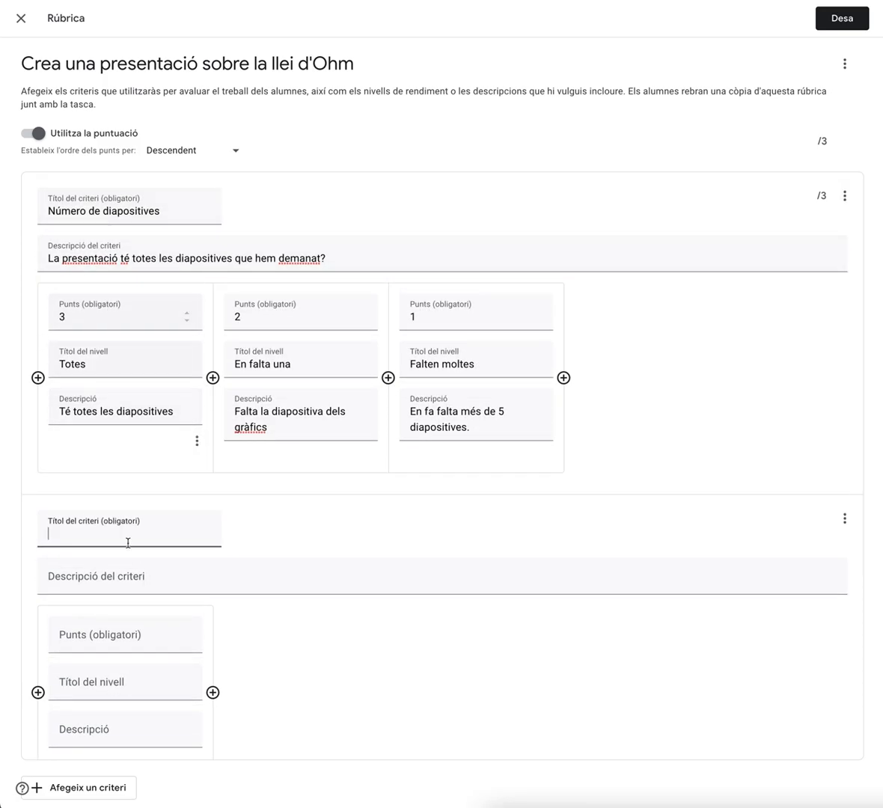
{"action": "scroll", "coordinate": [125, 541], "scroll_direction": "down", "scroll_amount": 1}
{"action": "left_click", "coordinate": [85, 498]}
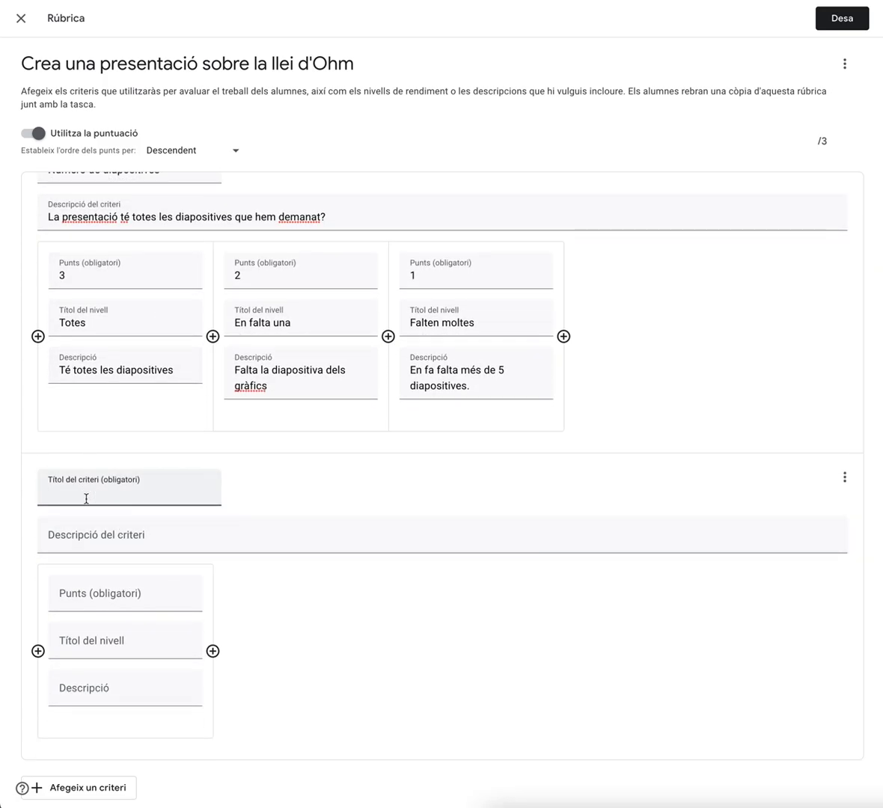
{"action": "type", "text": "Combinació de colors"}
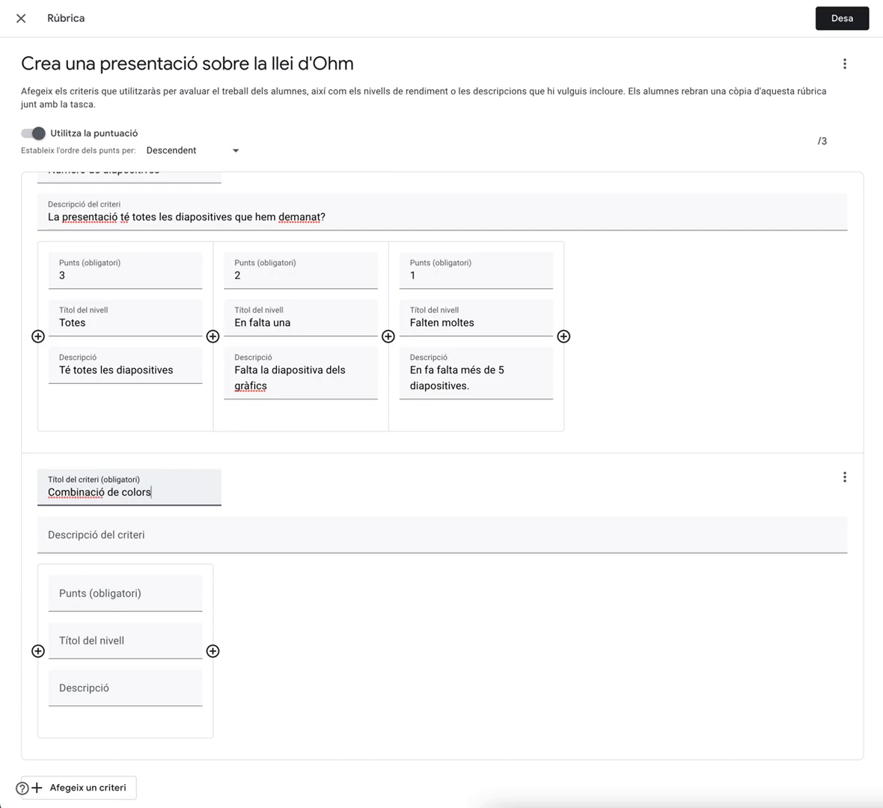
{"action": "left_click", "coordinate": [120, 539]}
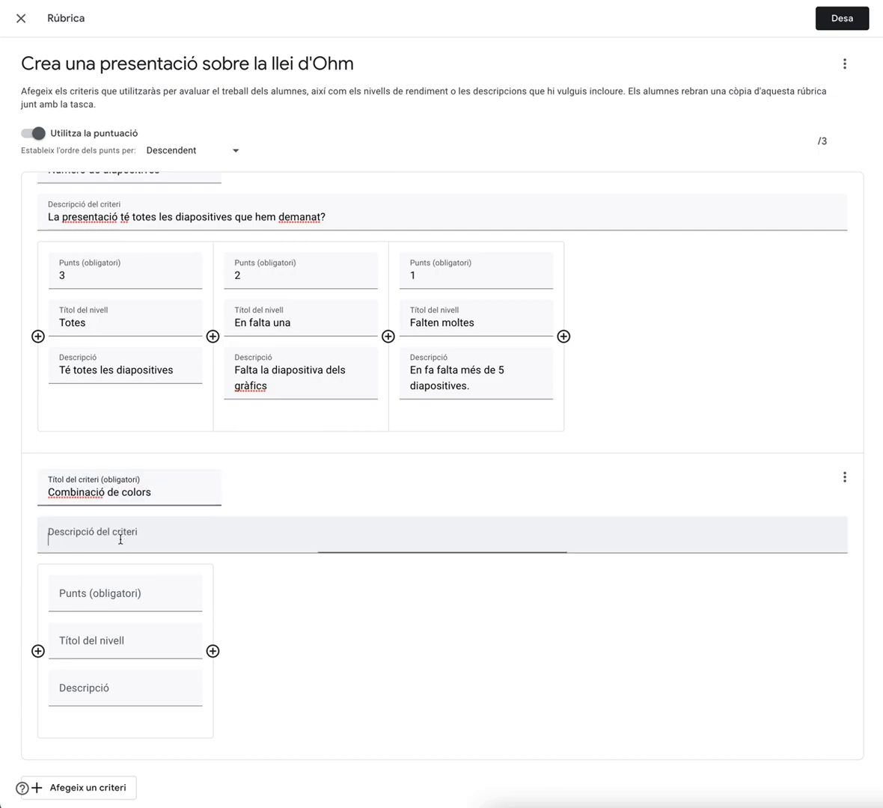
{"action": "type", "text": "La combinació de colors"}
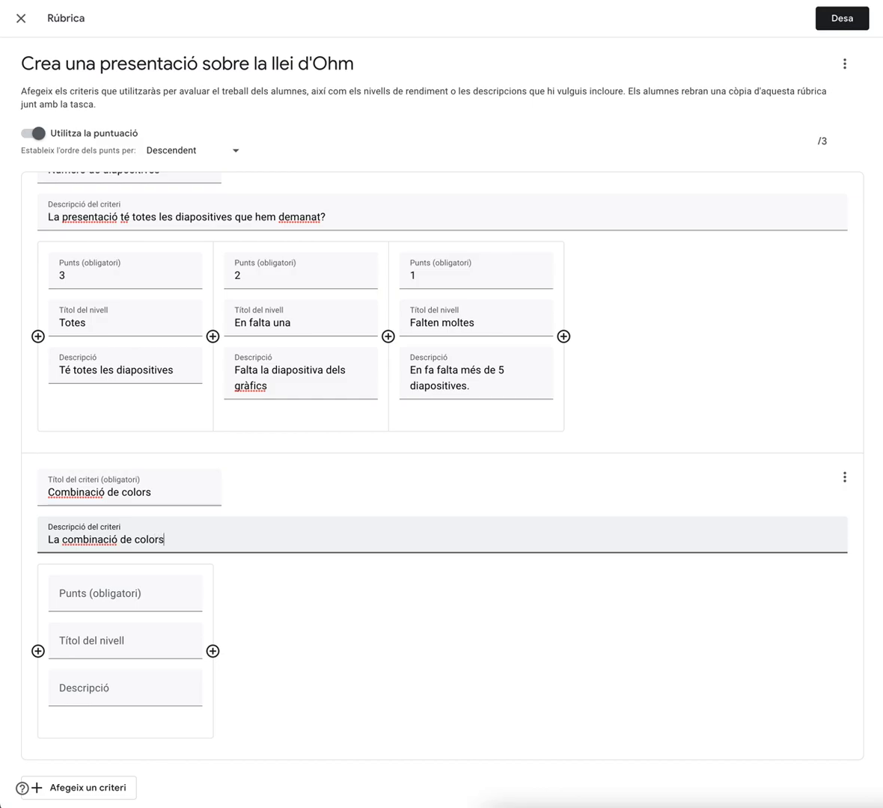
{"action": "type", "text": "recta?"}
Give the 'Combinació de colors' criterion a 'No' level worth 0 points and a 'Sí' level worth 1 point
{"action": "left_click", "coordinate": [84, 596]}
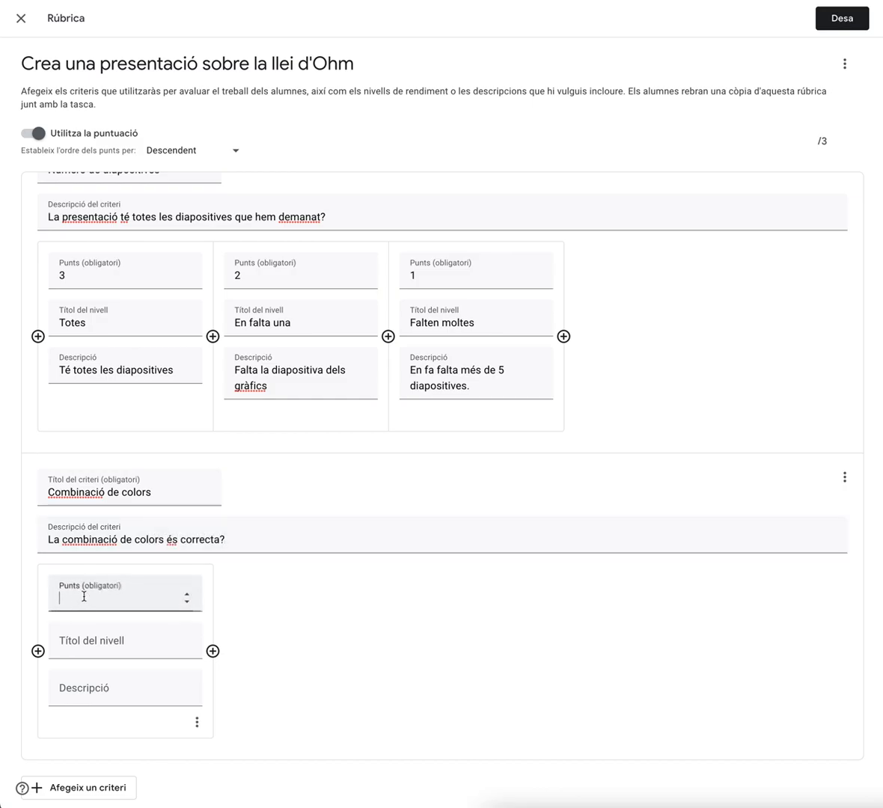
{"action": "type", "text": "0"}
{"action": "left_click", "coordinate": [80, 642]}
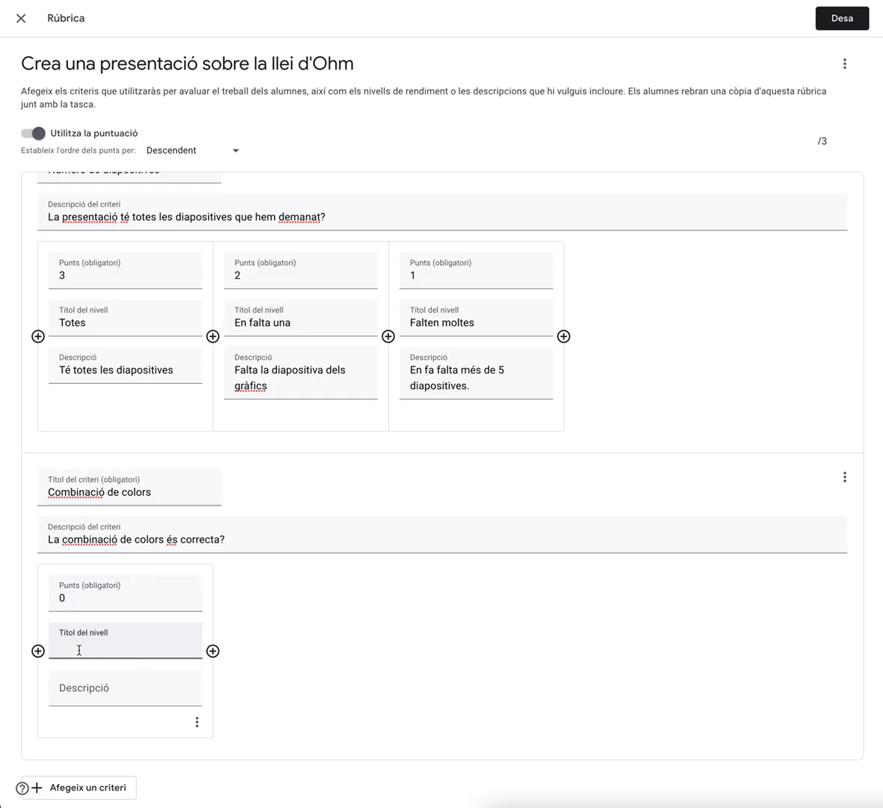
{"action": "type", "text": "No"}
{"action": "left_click", "coordinate": [38, 651]}
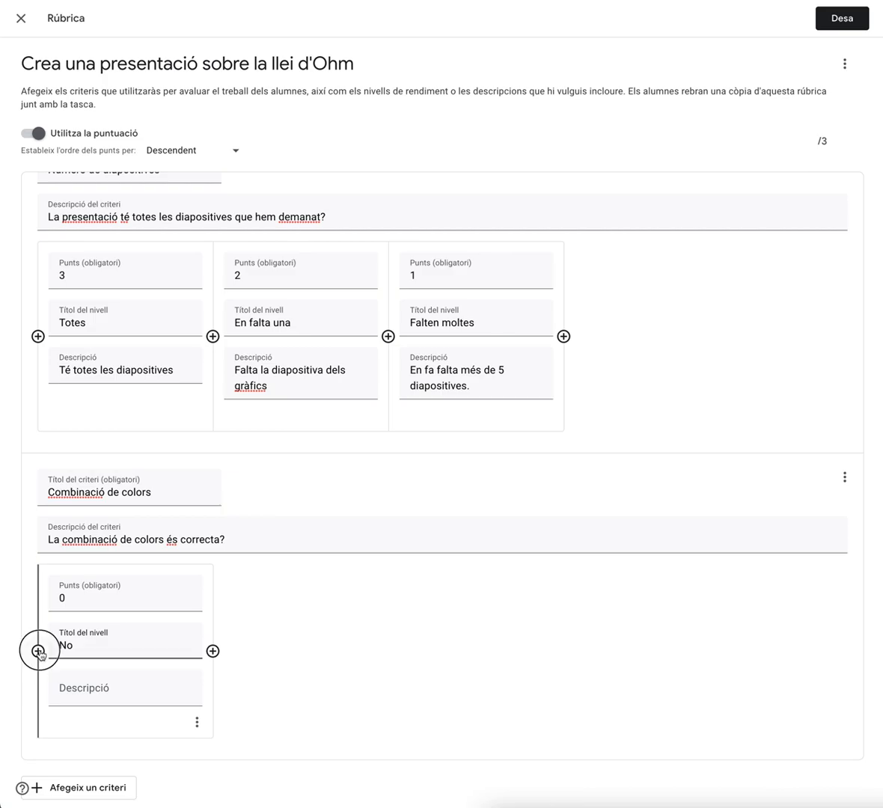
{"action": "left_click", "coordinate": [95, 600]}
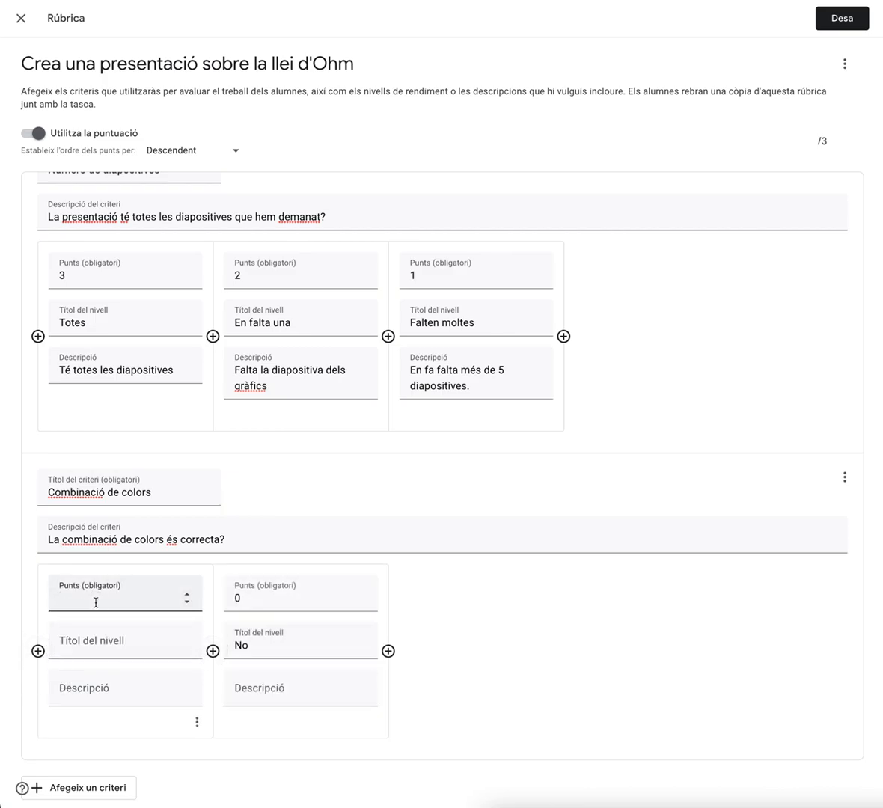
{"action": "type", "text": "1"}
{"action": "left_click", "coordinate": [91, 650]}
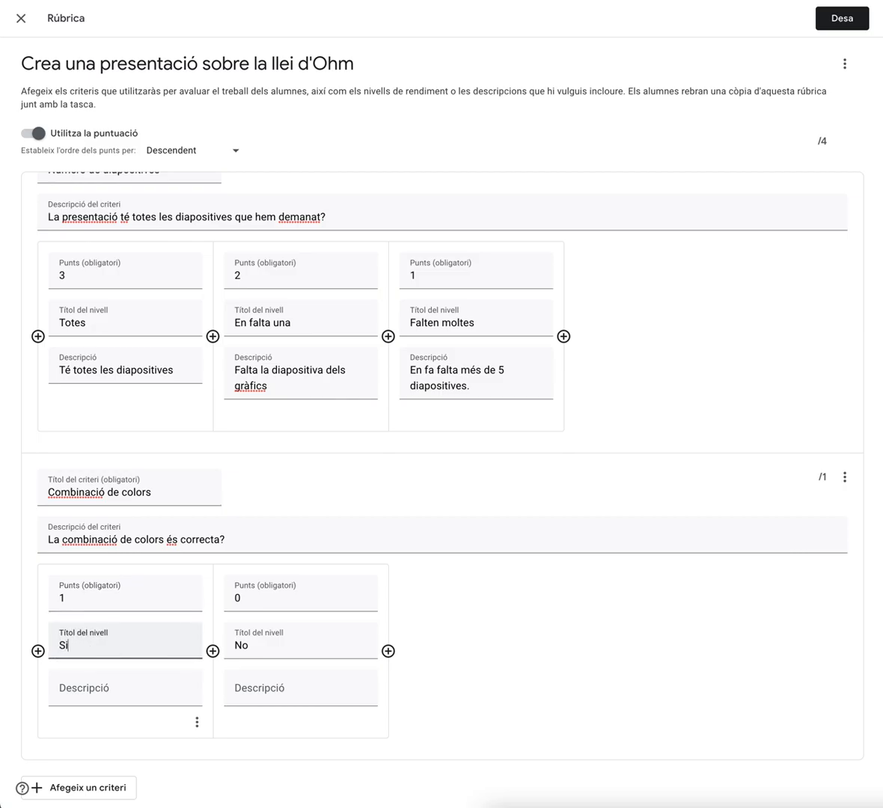
{"action": "type", "text": "Si"}
{"action": "key", "text": "BackSpace"}
Add a third criterion named 'El contingut és correcte' with a 'No' level worth 0 points
{"action": "left_click", "coordinate": [104, 787]}
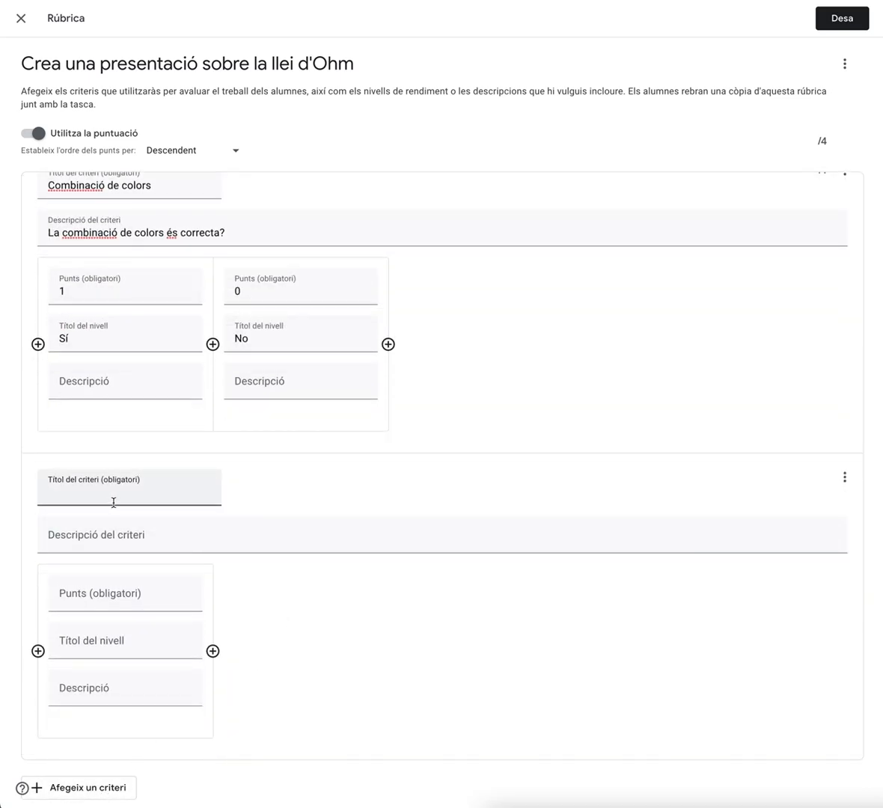
{"action": "type", "text": "El contingut és correcte"}
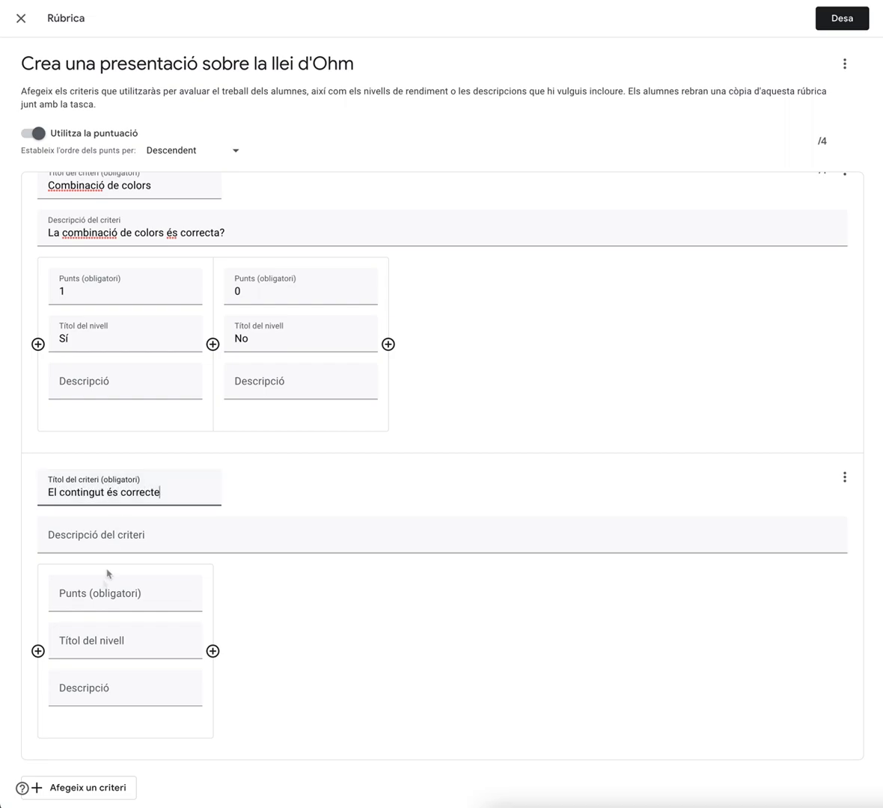
{"action": "left_click", "coordinate": [83, 599]}
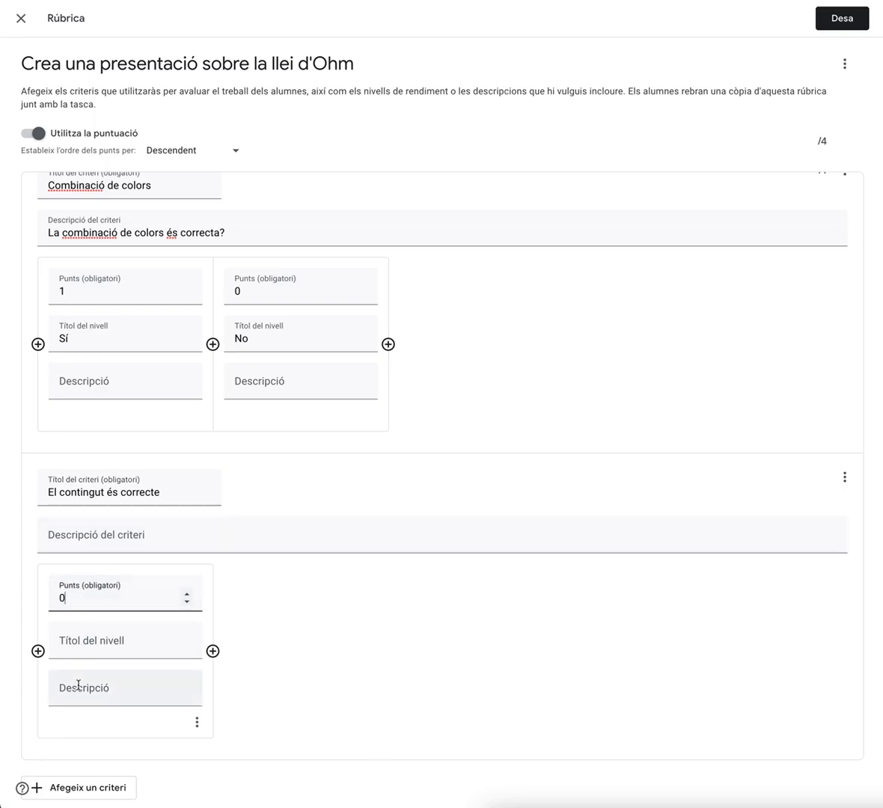
{"action": "left_click", "coordinate": [69, 647]}
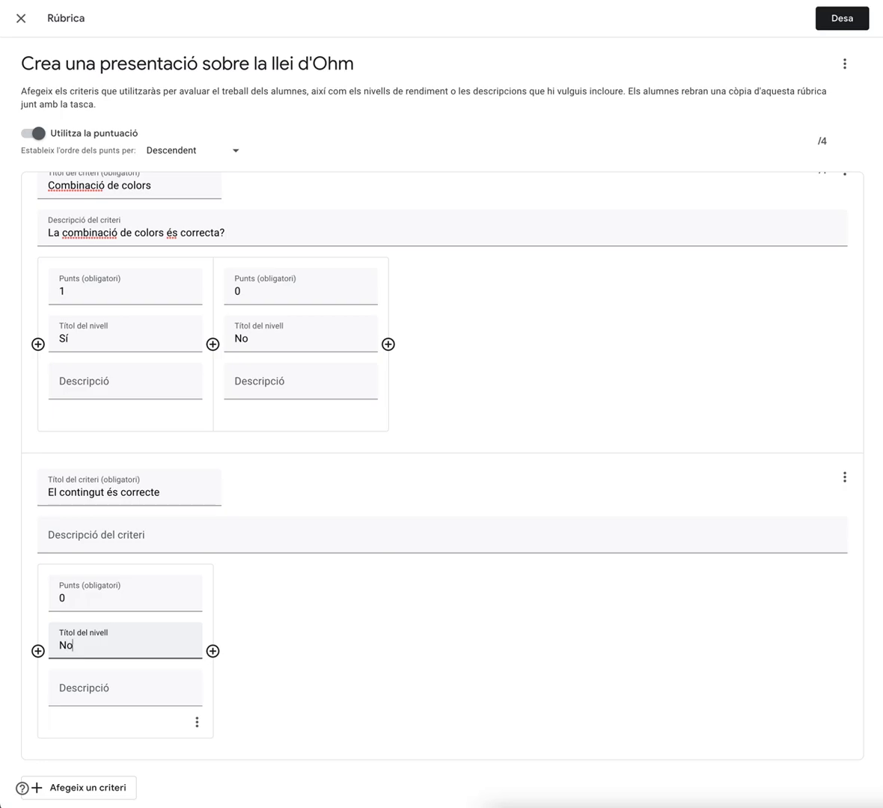
Add a 1-point level to this criterion described as 'Falta molta informació'
{"action": "left_click", "coordinate": [37, 651]}
{"action": "left_click", "coordinate": [92, 603]}
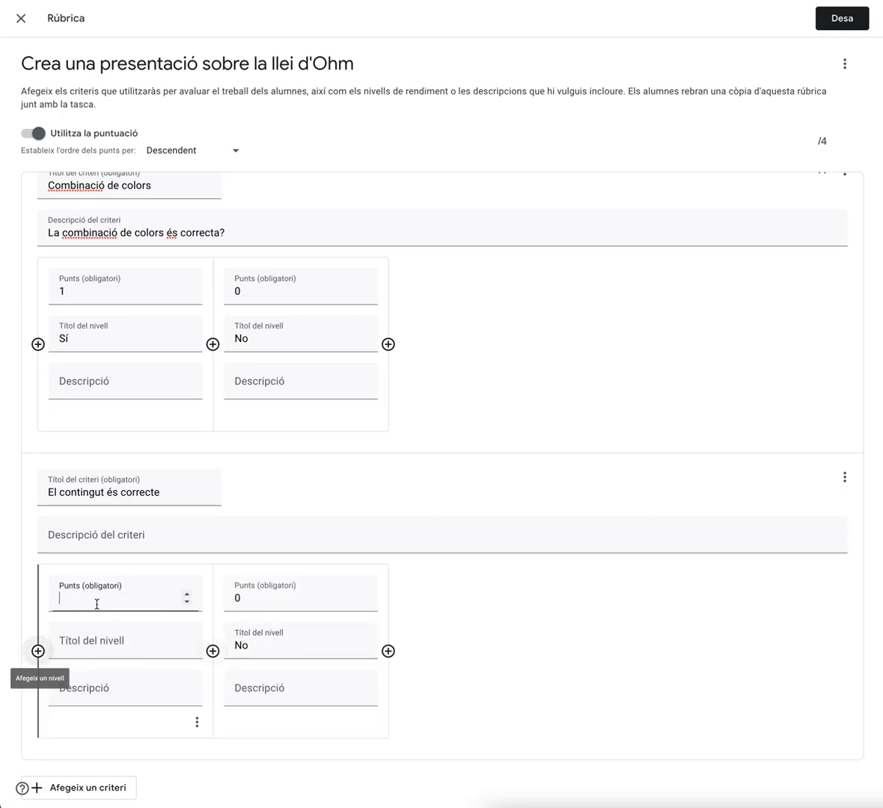
{"action": "type", "text": "1"}
{"action": "left_click", "coordinate": [78, 649]}
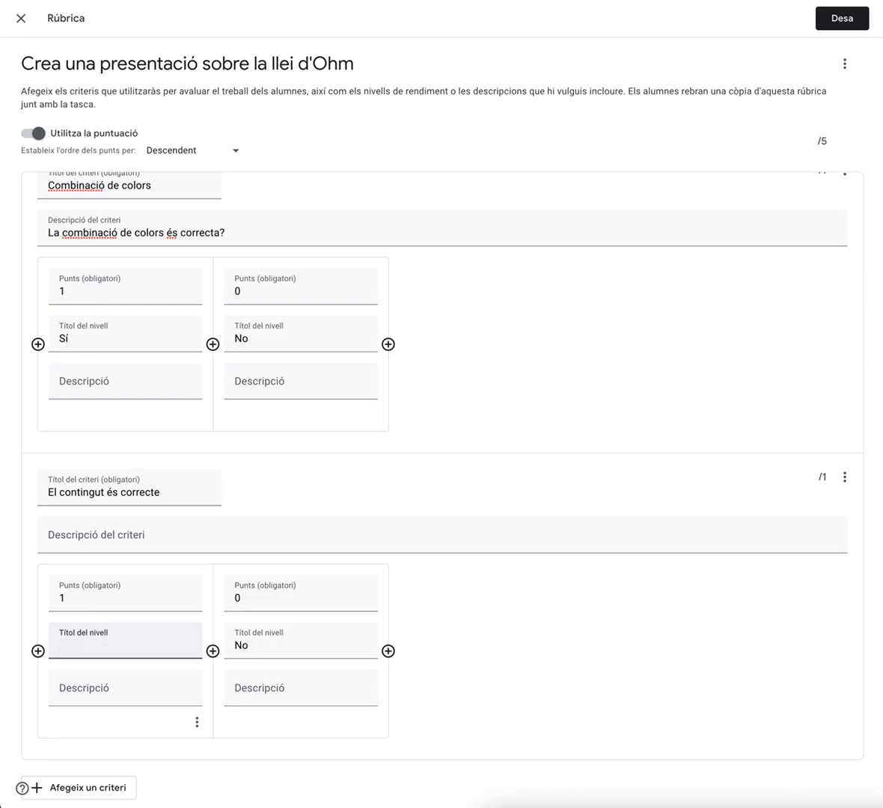
{"action": "left_click", "coordinate": [67, 687]}
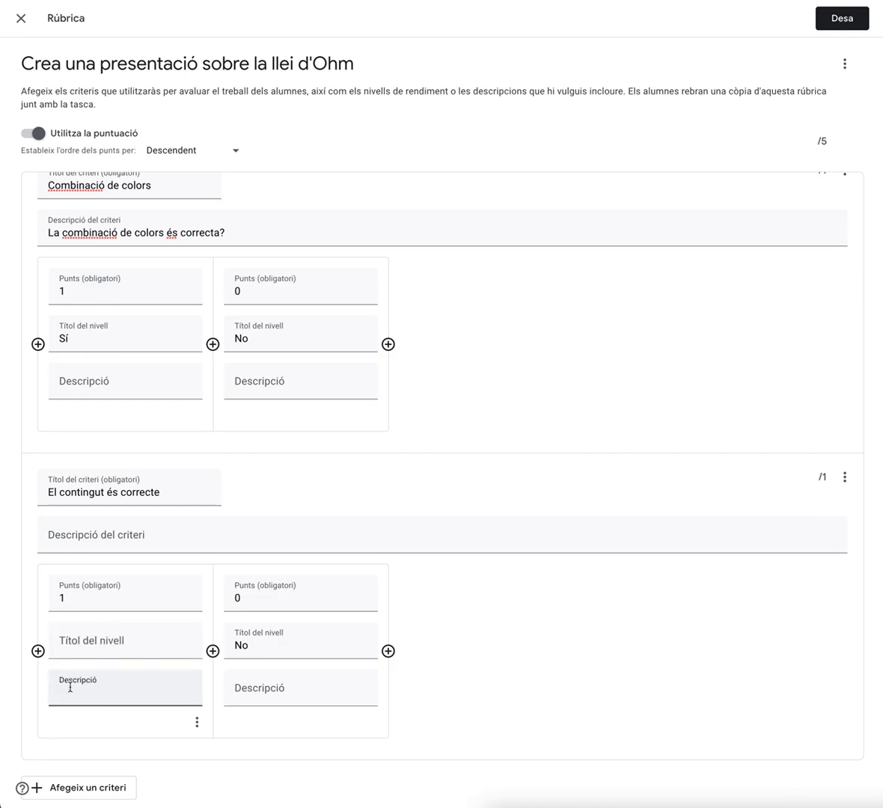
{"action": "type", "text": "Falta molta informació"}
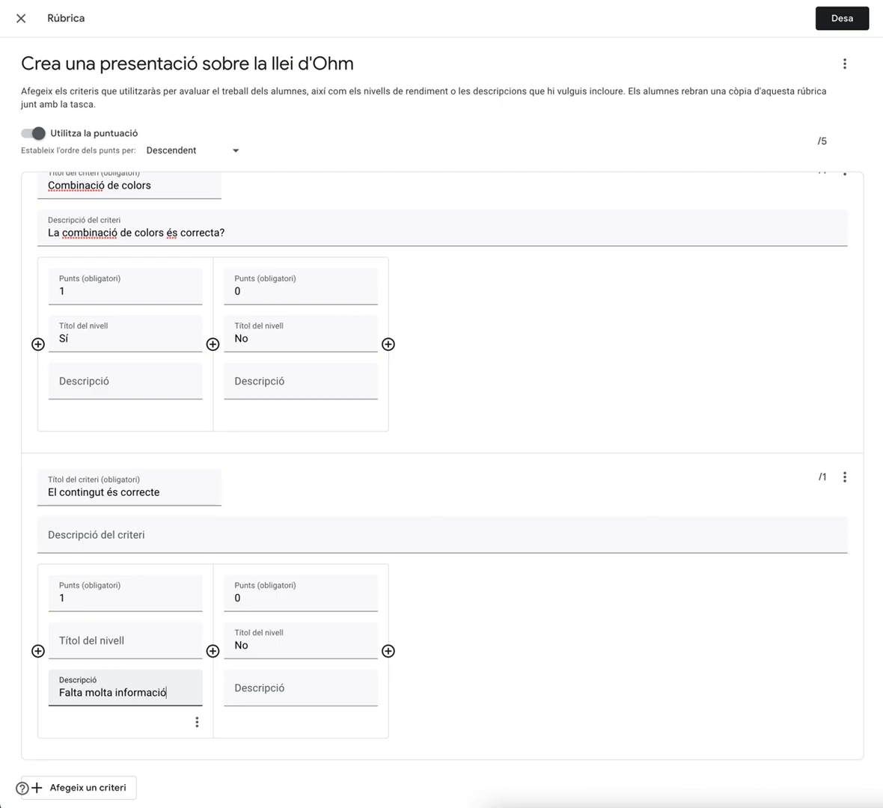
Add a 4-point level titled 'Si' and title the 1-point level 'Casi'
{"action": "left_click", "coordinate": [38, 651]}
{"action": "left_click", "coordinate": [88, 600]}
{"action": "type", "text": "2"}
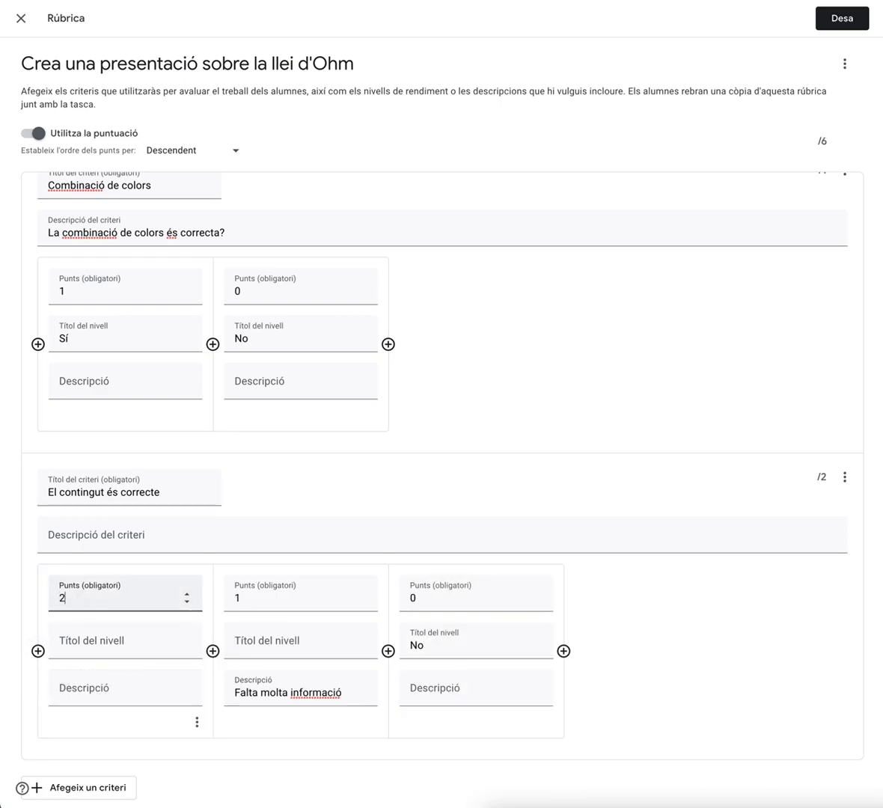
{"action": "left_click", "coordinate": [84, 604]}
{"action": "left_click_drag", "start_coordinate": [85, 604], "coordinate": [36, 607]}
{"action": "type", "text": "4"}
{"action": "left_click", "coordinate": [73, 648]}
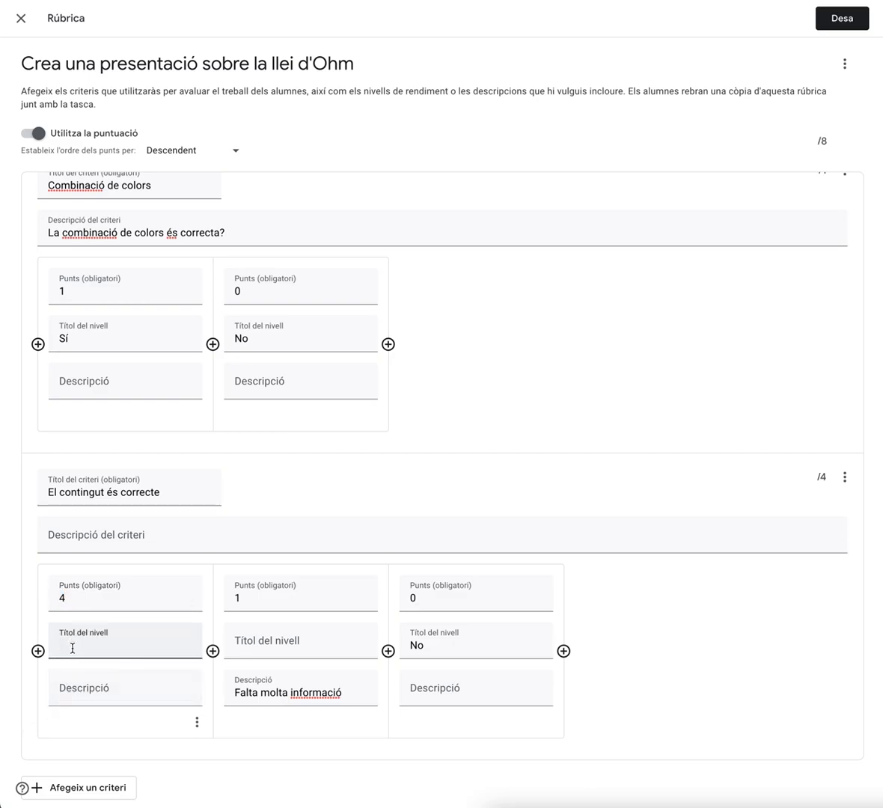
{"action": "left_click", "coordinate": [247, 643]}
{"action": "type", "text": "Casi"}
Describe the 'Si' level as 'Tota la informació és correcta'
{"action": "left_click", "coordinate": [121, 692]}
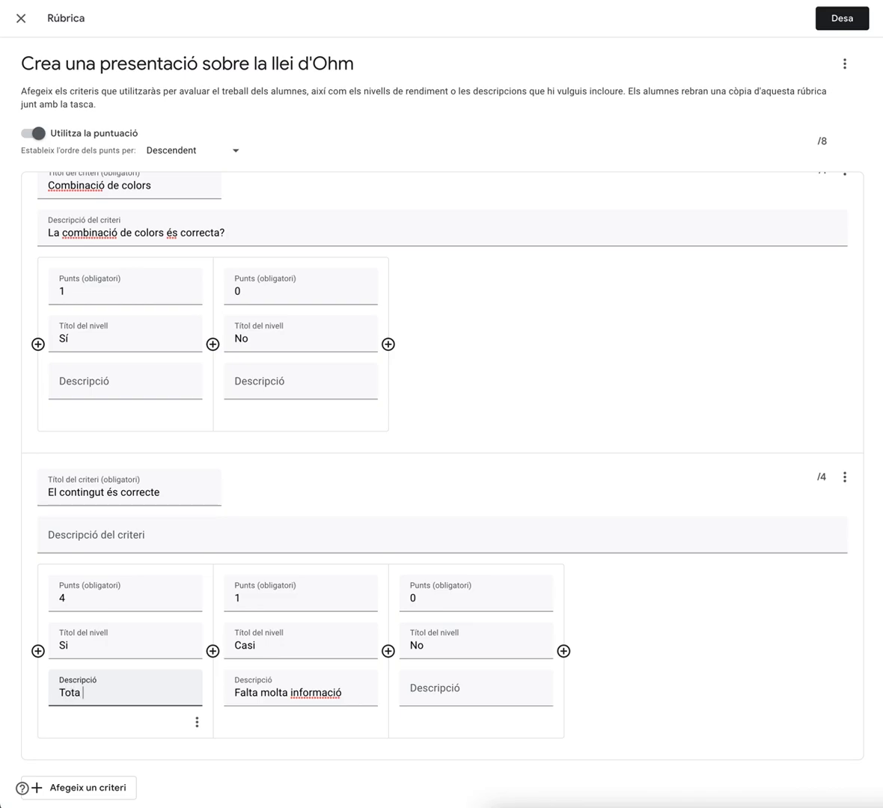
{"action": "type", "text": "Tota la informació és corre"}
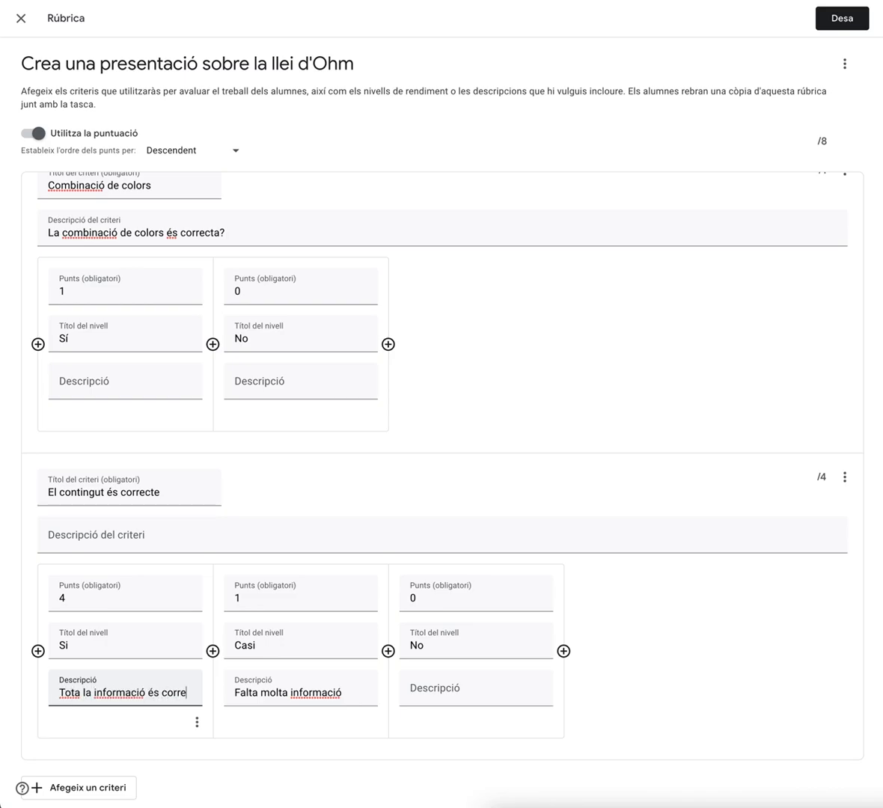
{"action": "type", "text": "cta"}
{"action": "left_click", "coordinate": [278, 744]}
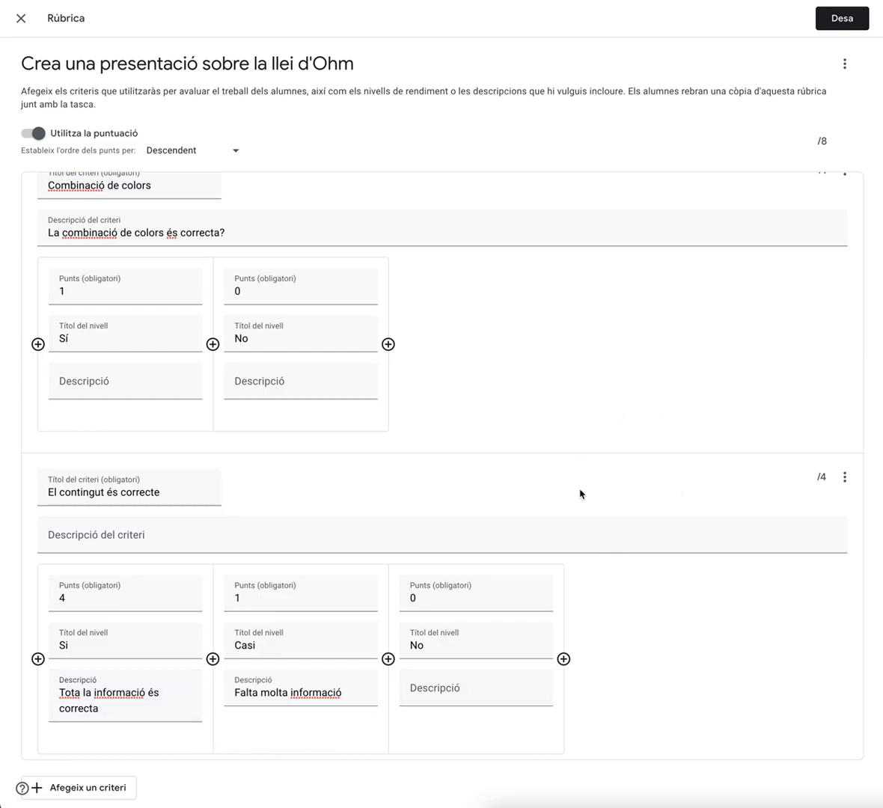
Add a fourth criterion named 'Té alguna originalitat' with a 1-point level titled 'poca'
{"action": "scroll", "coordinate": [746, 493], "scroll_direction": "up", "scroll_amount": 2}
{"action": "scroll", "coordinate": [747, 493], "scroll_direction": "up", "scroll_amount": 1}
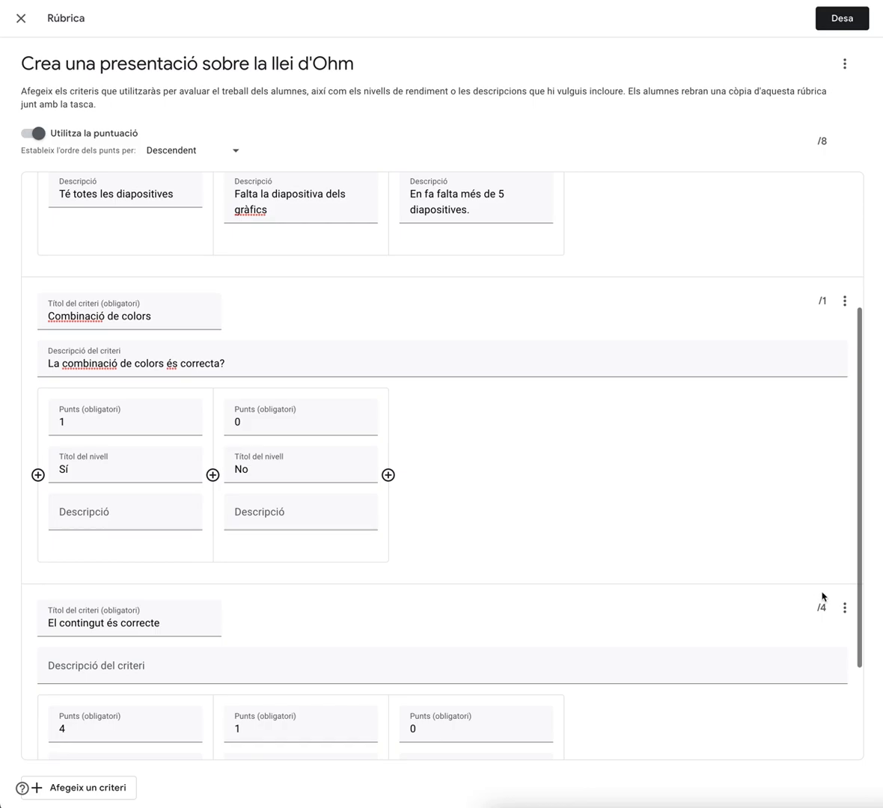
{"action": "scroll", "coordinate": [778, 376], "scroll_direction": "up", "scroll_amount": 1}
{"action": "scroll", "coordinate": [824, 410], "scroll_direction": "up", "scroll_amount": 2}
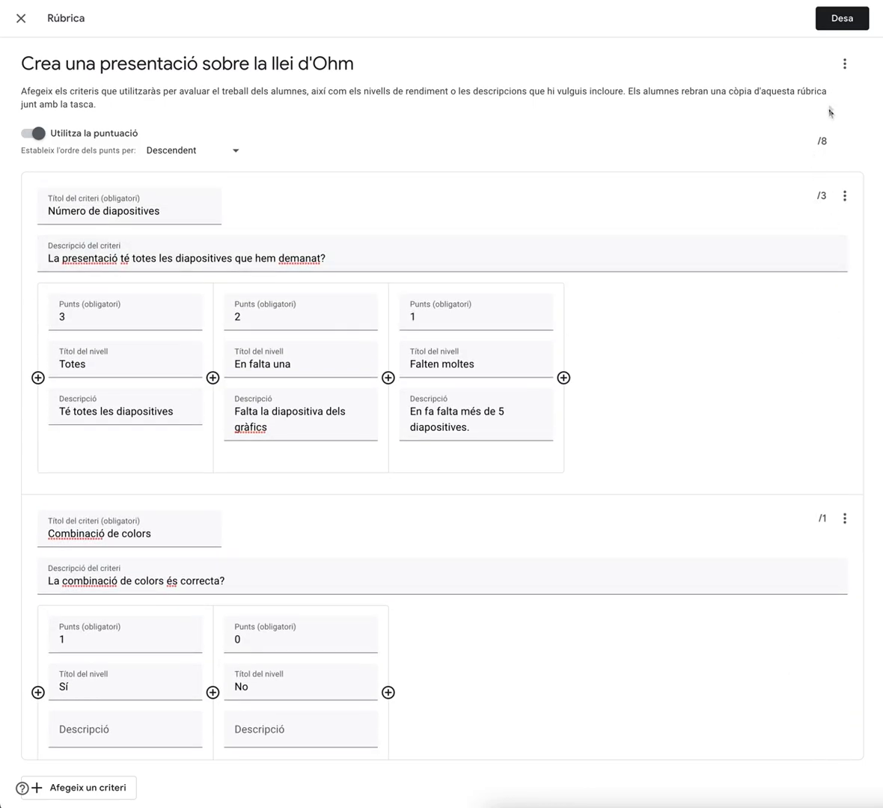
{"action": "scroll", "coordinate": [729, 357], "scroll_direction": "down", "scroll_amount": 5}
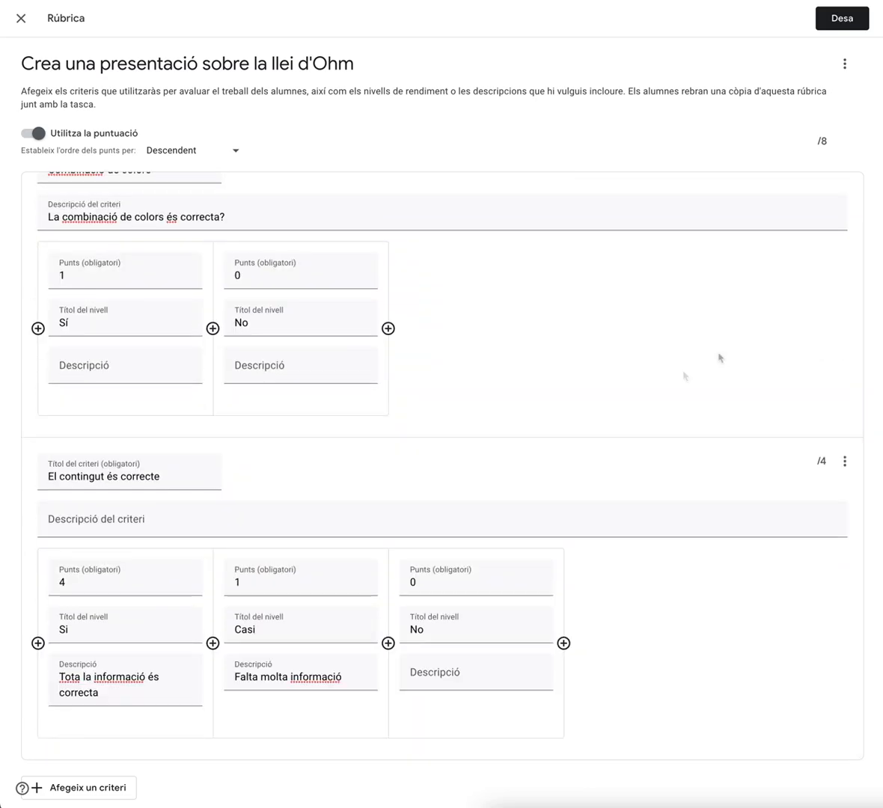
{"action": "left_click", "coordinate": [97, 791]}
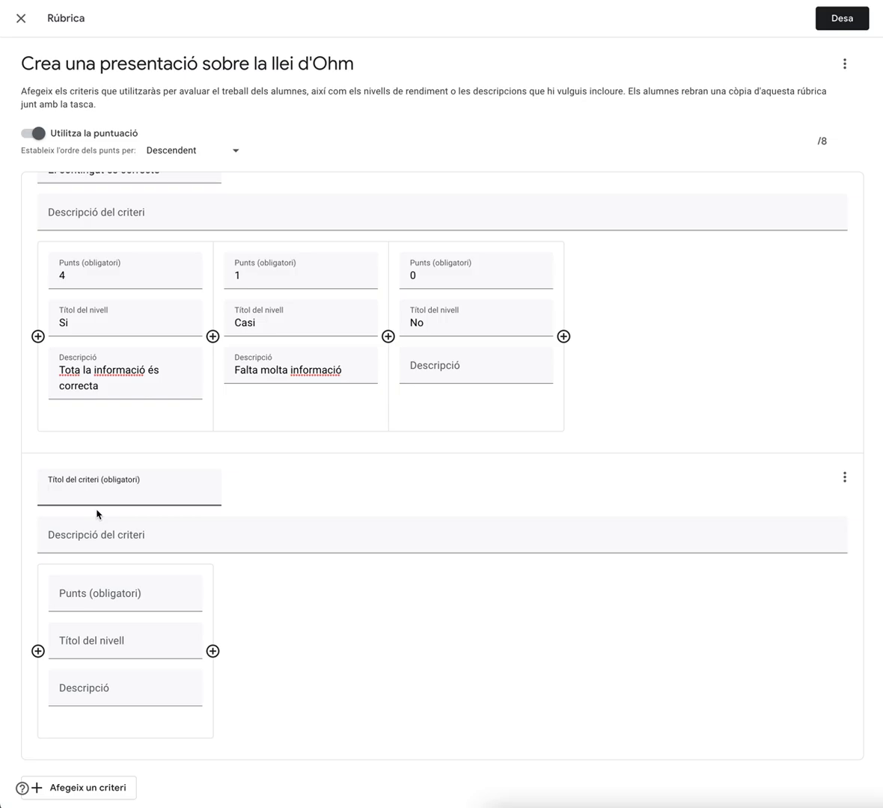
{"action": "type", "text": "Té alguna originalitat"}
{"action": "left_click", "coordinate": [87, 599]}
{"action": "type", "text": "1"}
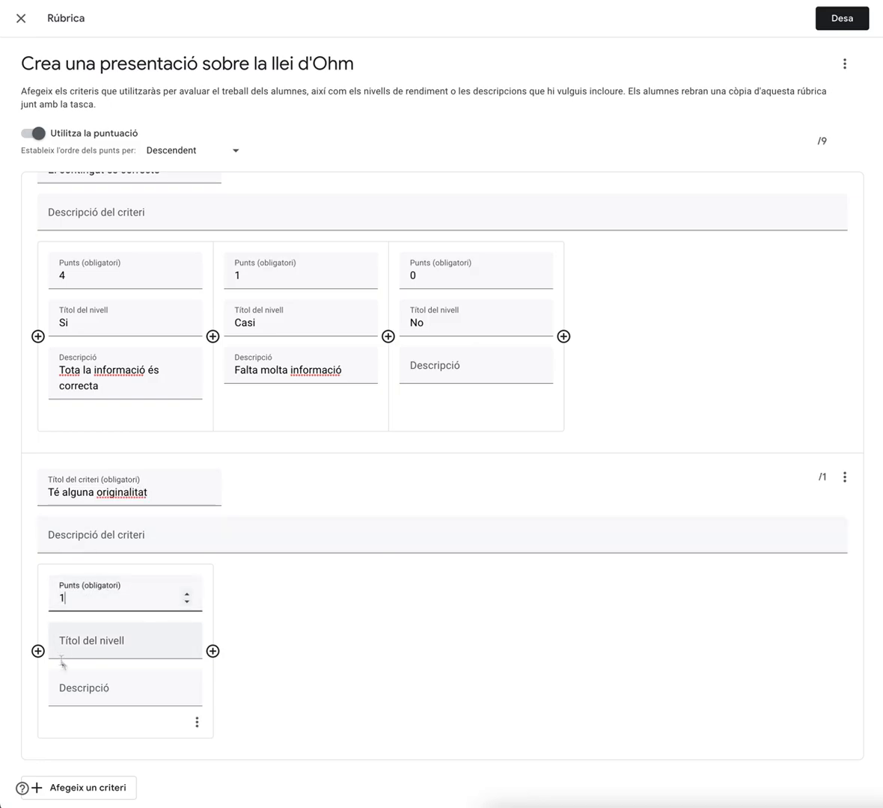
{"action": "left_click", "coordinate": [73, 644]}
{"action": "type", "text": "poc"}
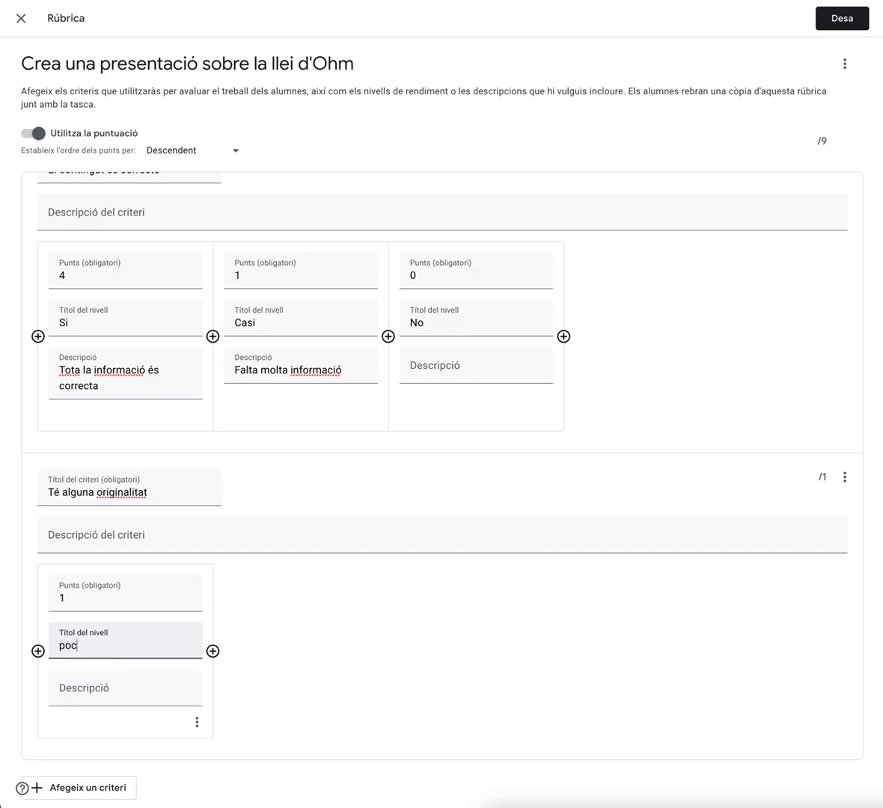
{"action": "type", "text": "a"}
Add a 2-point level titled 'Sí, alguna' to the originality criterion
{"action": "left_click", "coordinate": [37, 651]}
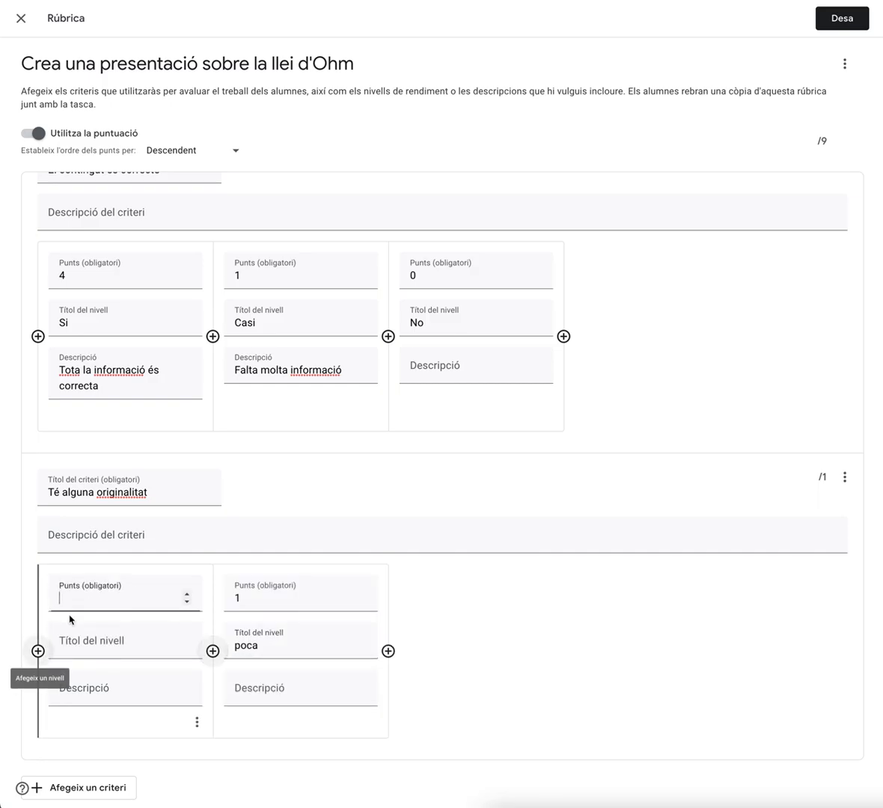
{"action": "type", "text": "2"}
{"action": "key", "text": "Tab"}
{"action": "type", "text": "S"}
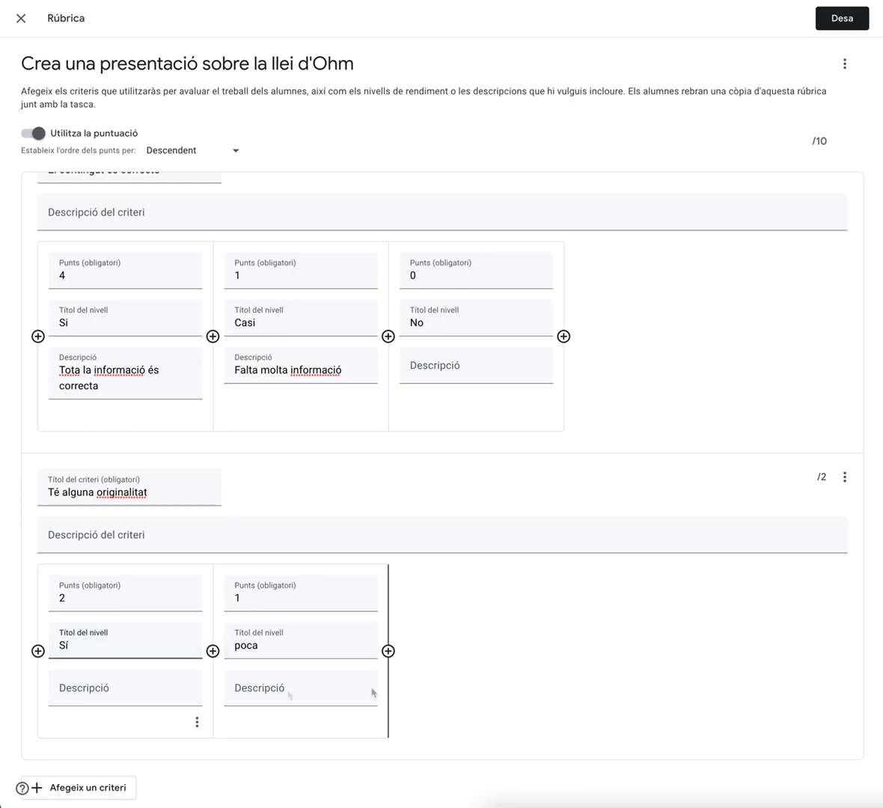
{"action": "type", "text": "í, alguna"}
{"action": "left_click", "coordinate": [609, 690]}
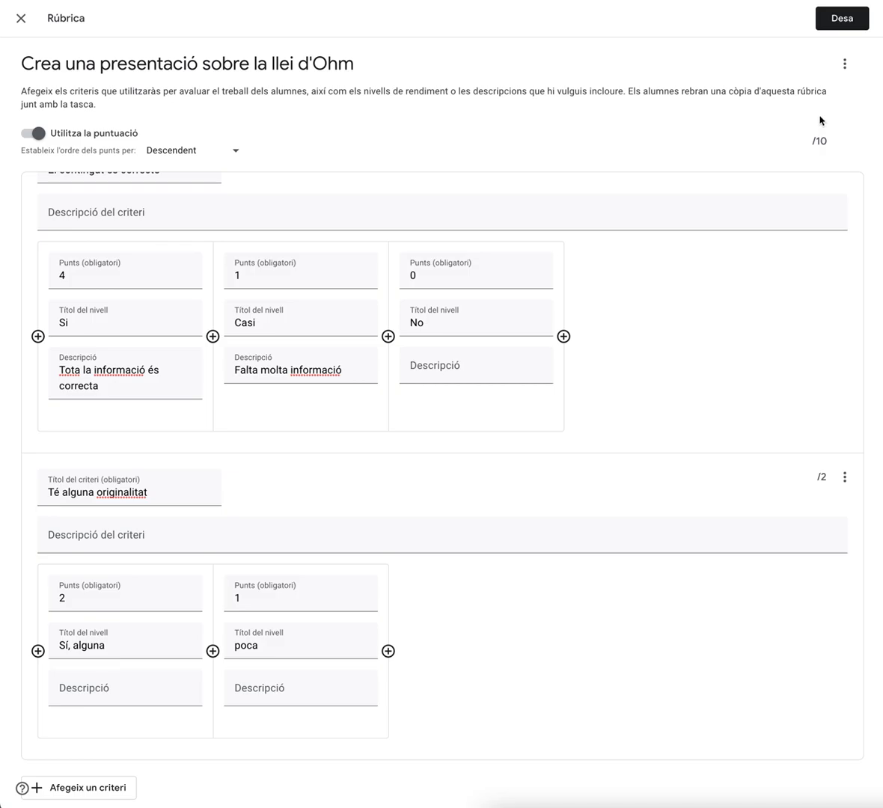
Save the rubric and create the assignment
{"action": "left_click", "coordinate": [838, 21]}
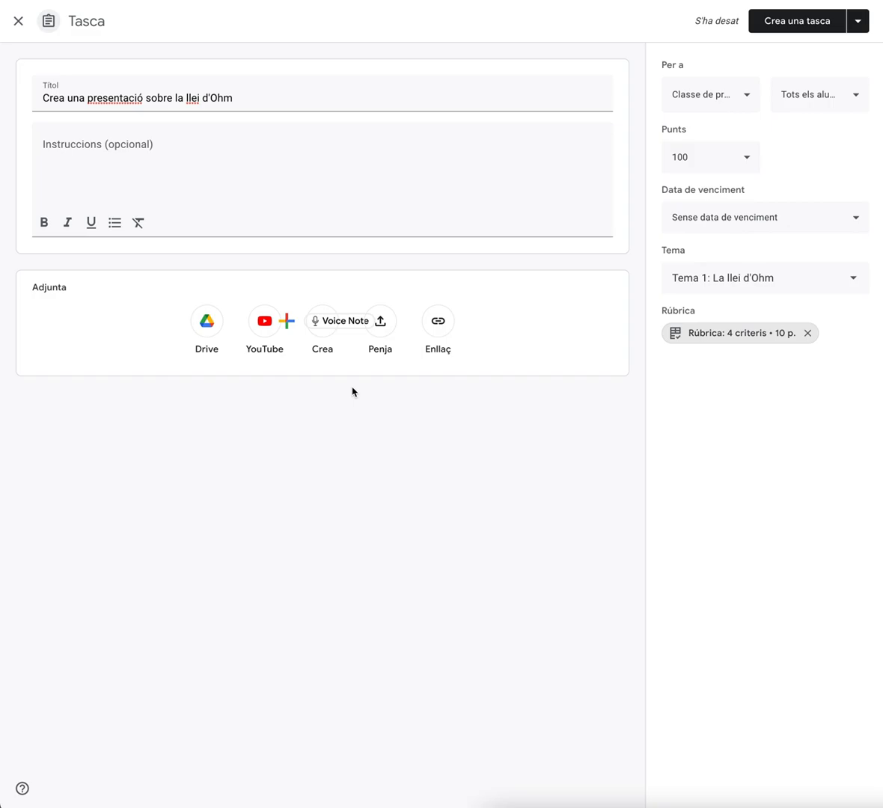
{"action": "left_click", "coordinate": [812, 28]}
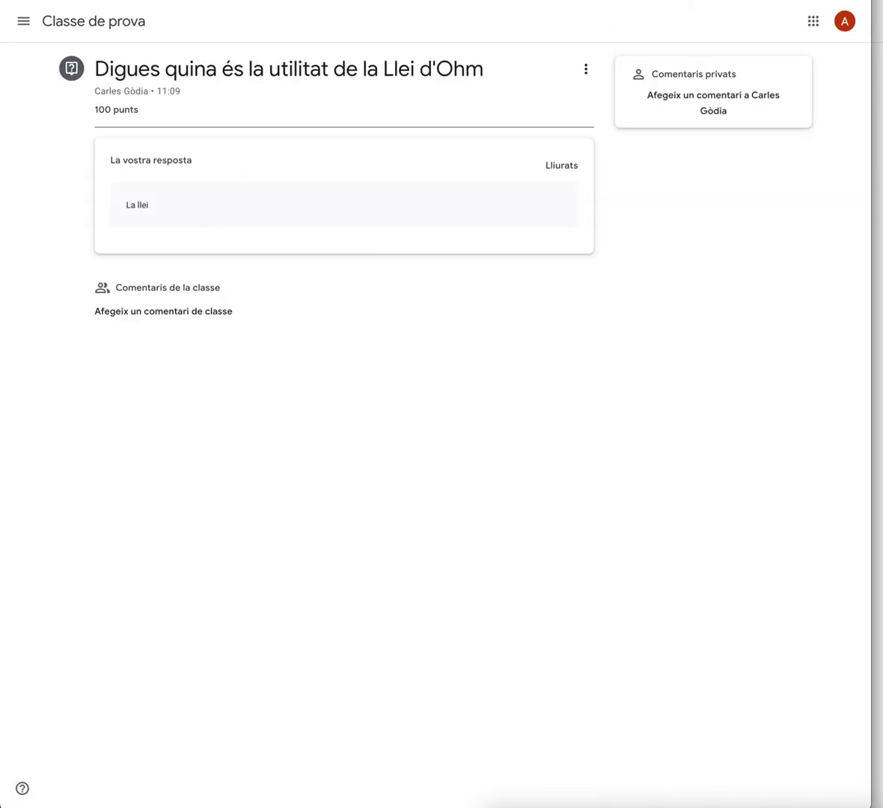
From the student account, open the classwork and view the rubric of 'Crea una presentació sobre la llei d'Ohm'
{"action": "left_click", "coordinate": [89, 20]}
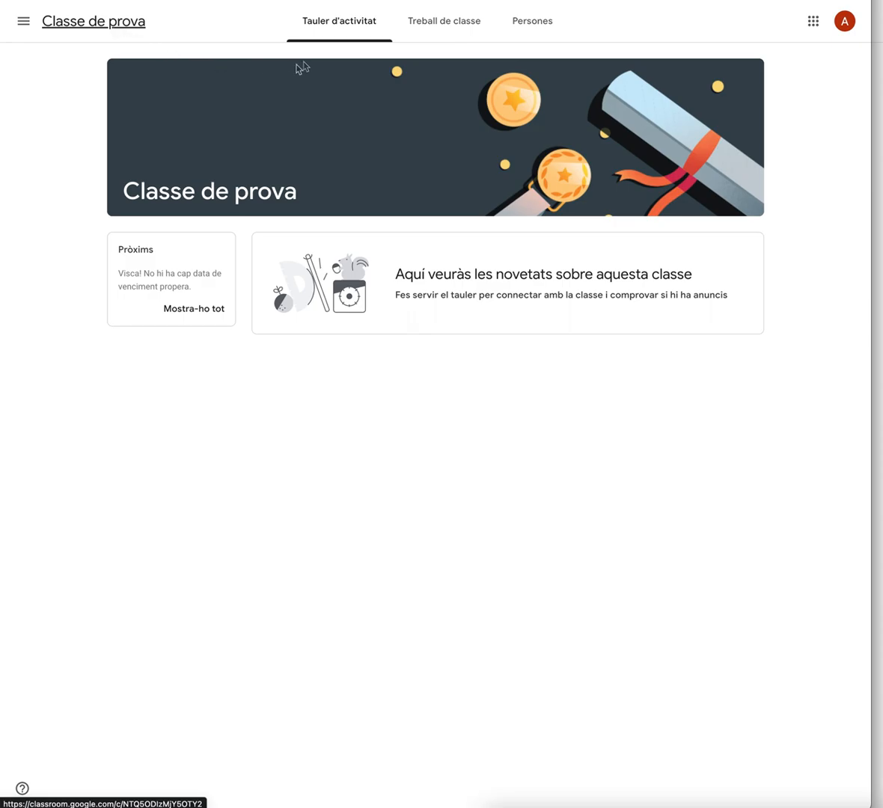
{"action": "left_click", "coordinate": [428, 12]}
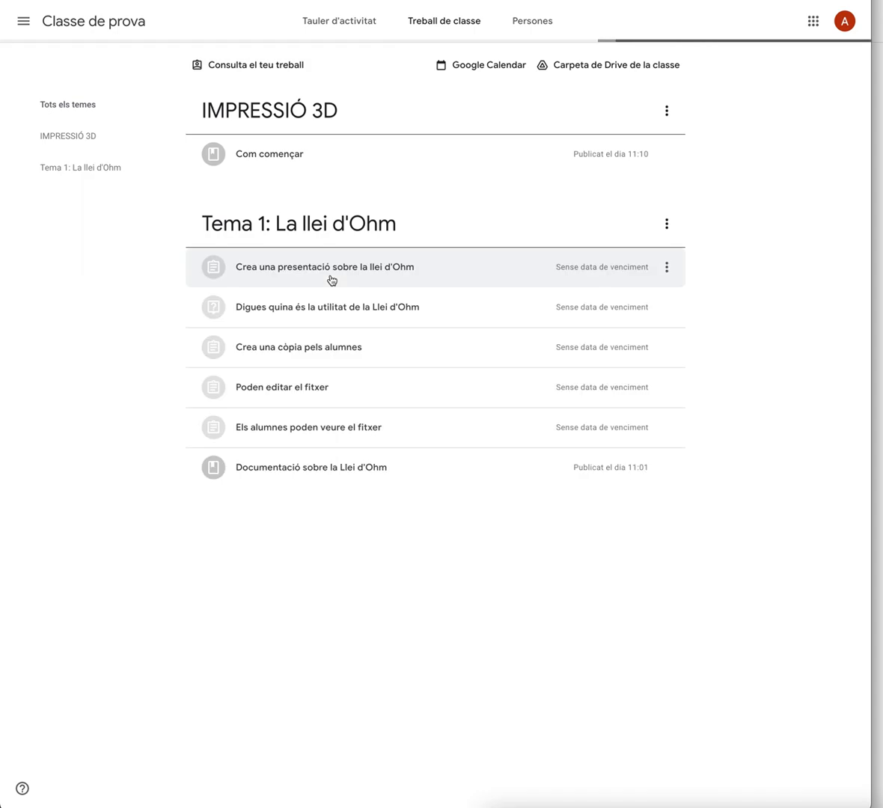
{"action": "left_click", "coordinate": [343, 271]}
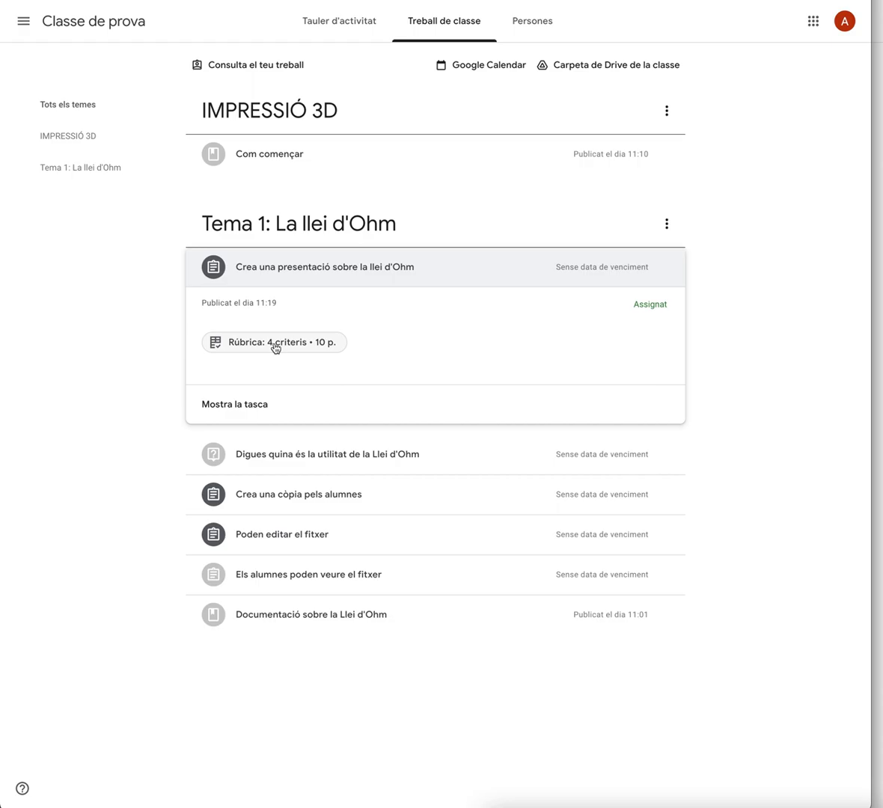
{"action": "left_click", "coordinate": [276, 344]}
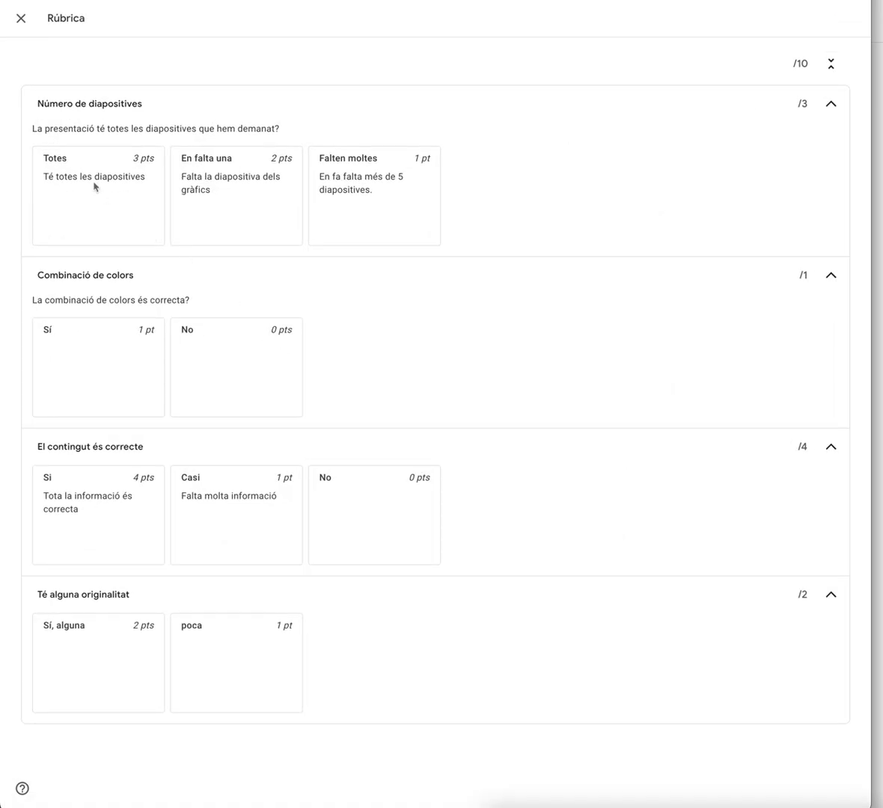
Examine the criteria, levels and points of the rubric
{"action": "left_click_drag", "start_coordinate": [49, 176], "coordinate": [150, 169]}
{"action": "left_click", "coordinate": [135, 158]}
{"action": "double_click", "coordinate": [135, 158]}
{"action": "left_click_drag", "start_coordinate": [77, 300], "coordinate": [212, 307]}
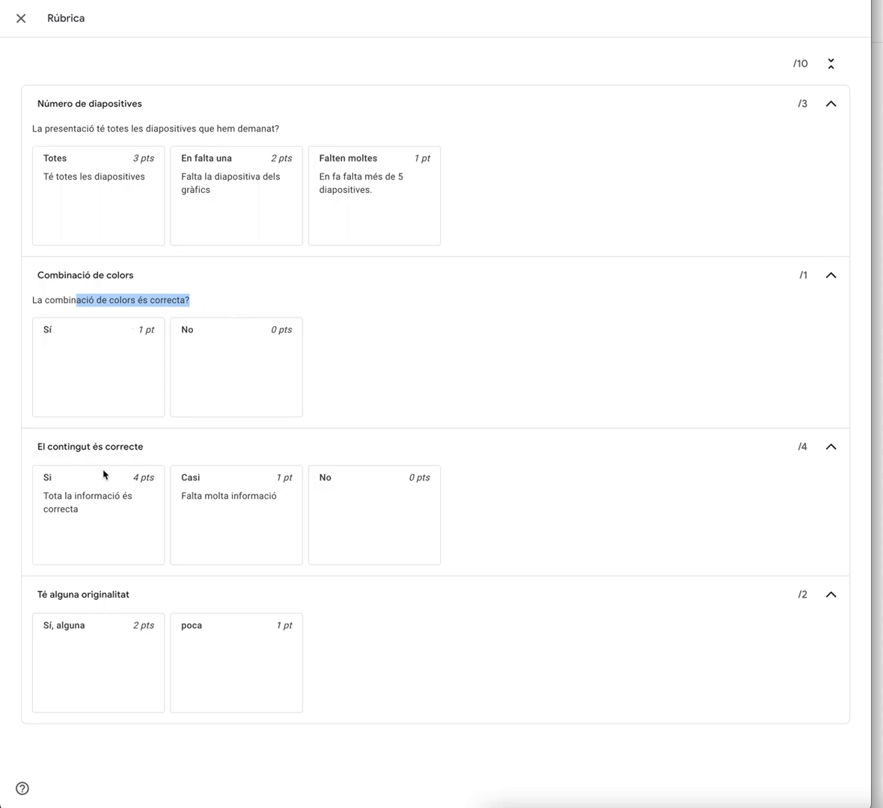
{"action": "left_click", "coordinate": [50, 499]}
{"action": "left_click_drag", "start_coordinate": [50, 500], "coordinate": [113, 519]}
{"action": "left_click", "coordinate": [49, 627]}
{"action": "left_click_drag", "start_coordinate": [49, 627], "coordinate": [158, 630]}
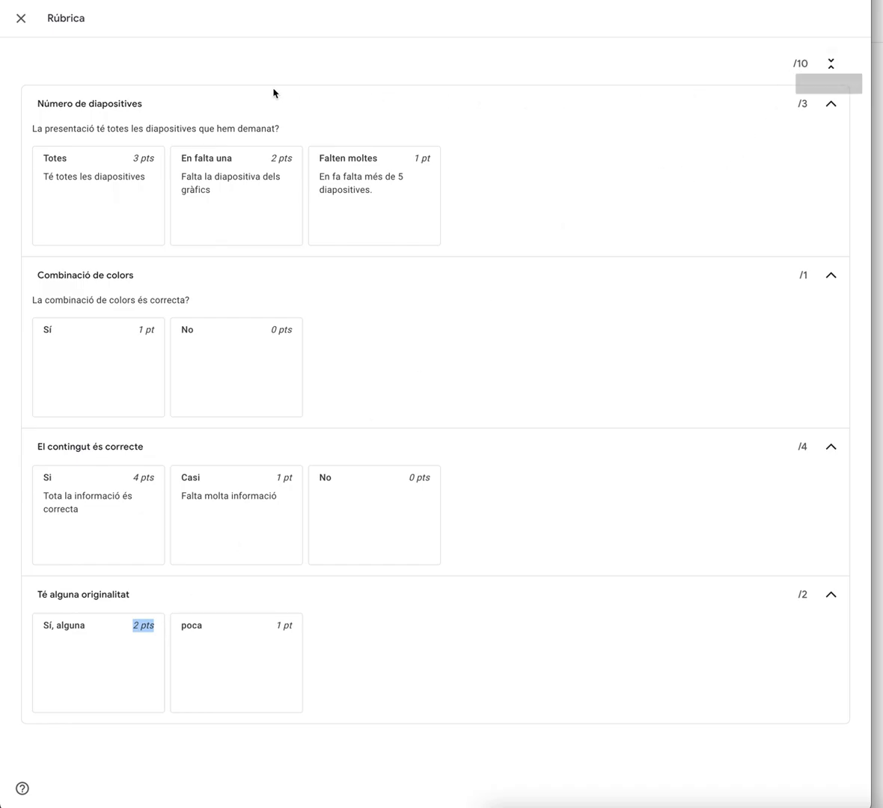
As the student, close the rubric, open the Ohm's law presentation assignment and create a new Slides presentation for it
{"action": "left_click", "coordinate": [21, 18]}
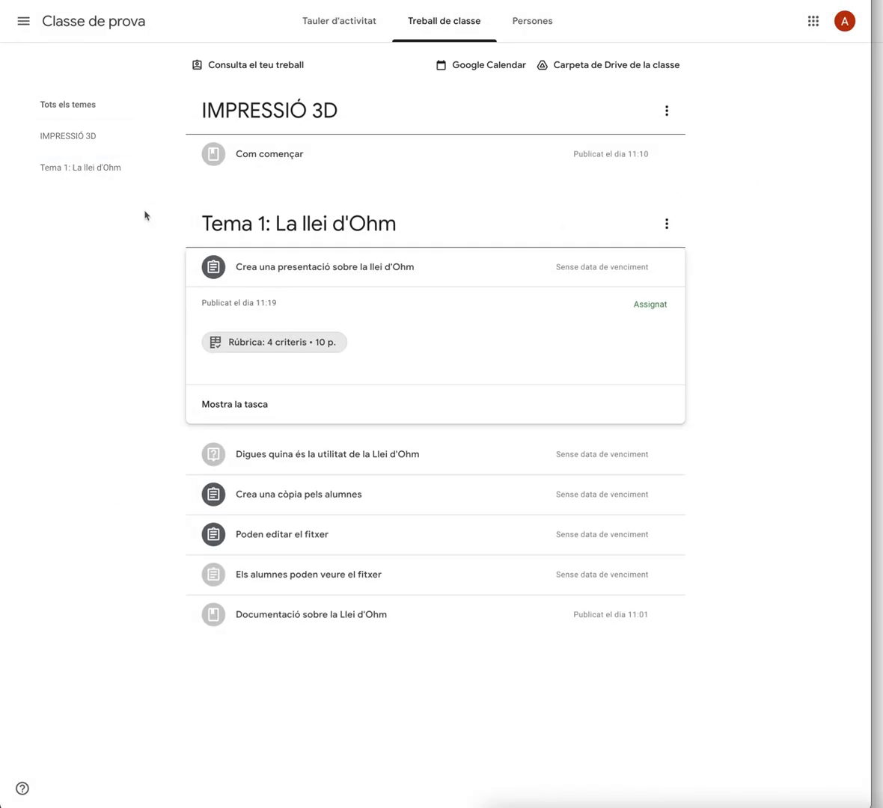
{"action": "left_click", "coordinate": [245, 405]}
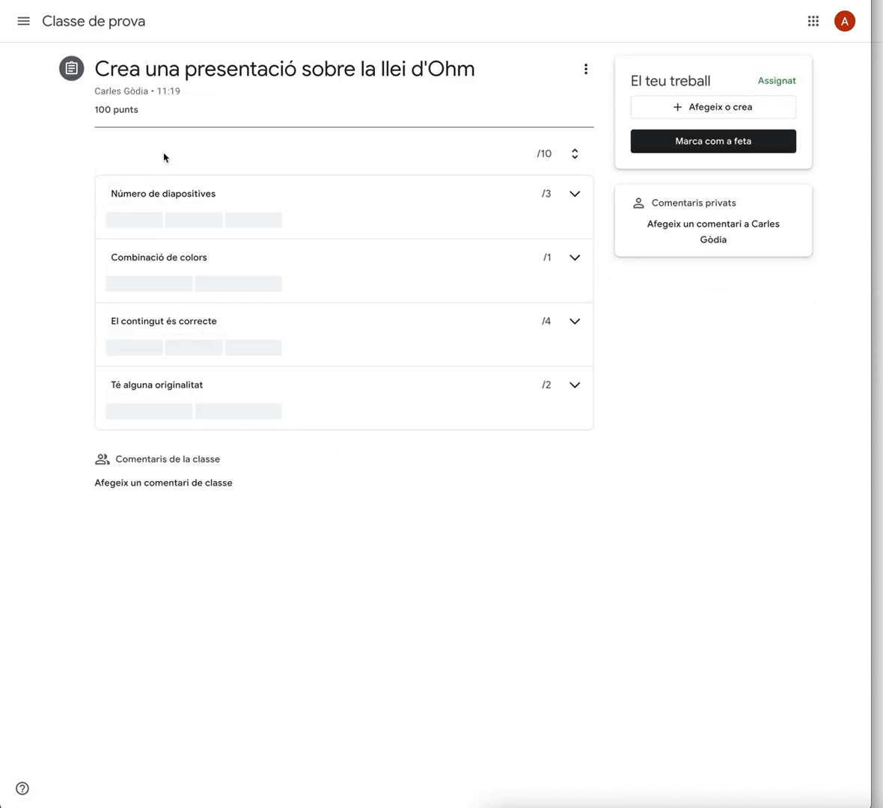
{"action": "left_click", "coordinate": [127, 219]}
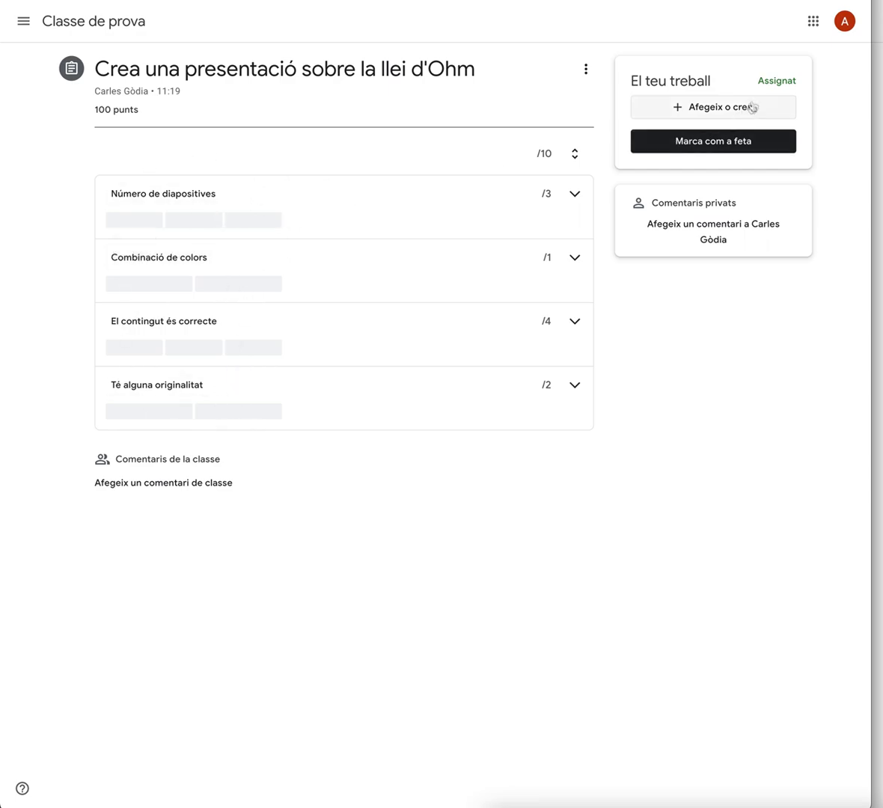
{"action": "left_click", "coordinate": [707, 113]}
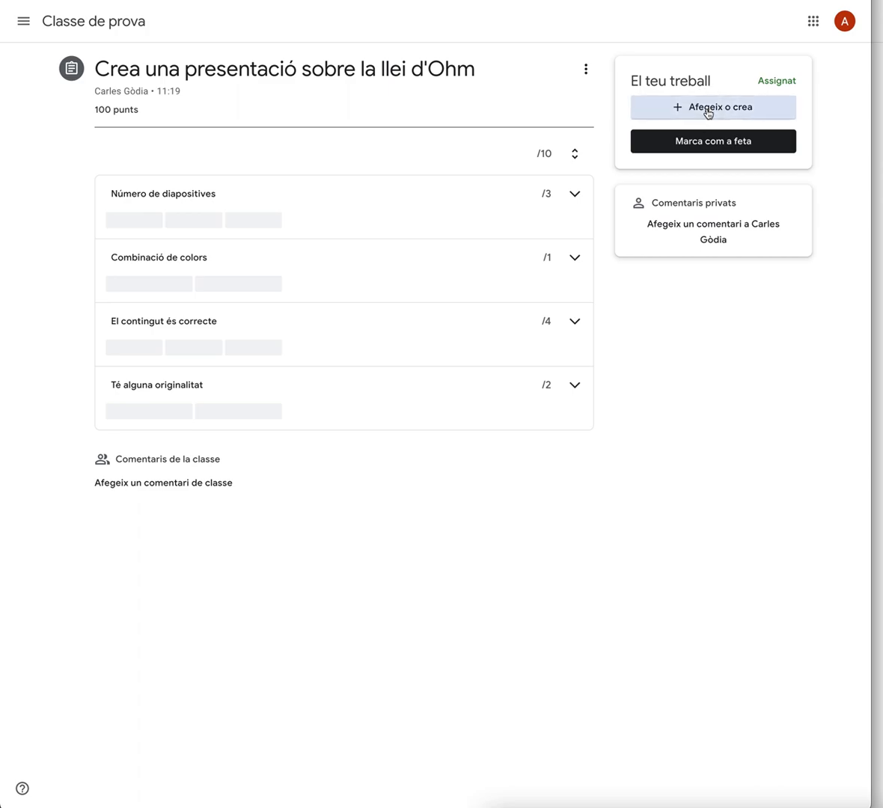
{"action": "left_click", "coordinate": [679, 258]}
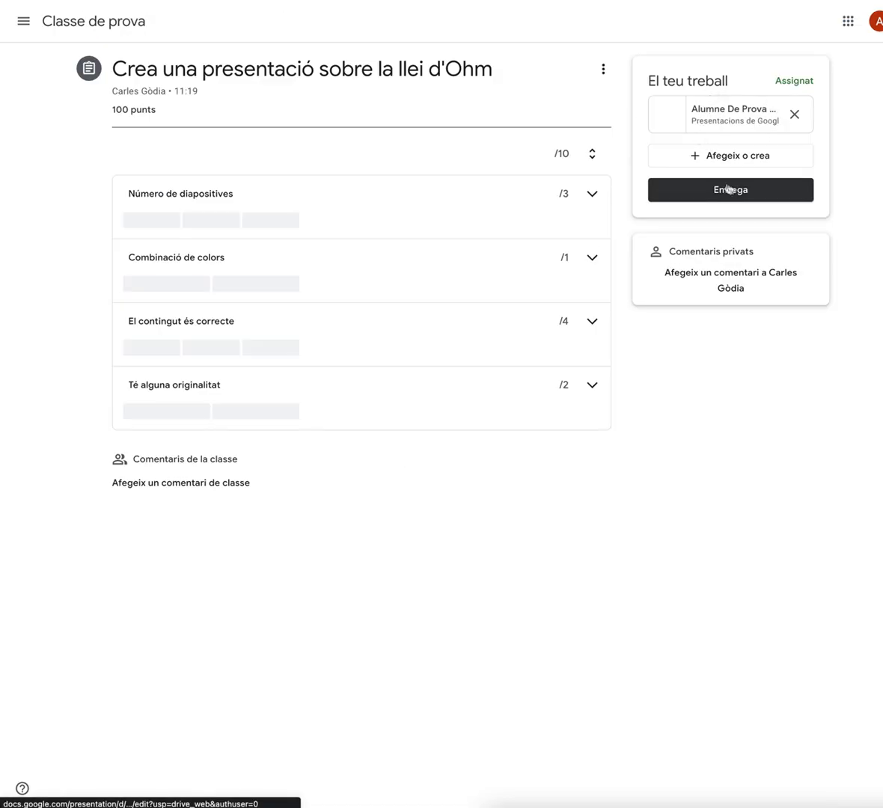
Hand in the assignment with the attached presentation
{"action": "left_click", "coordinate": [730, 193]}
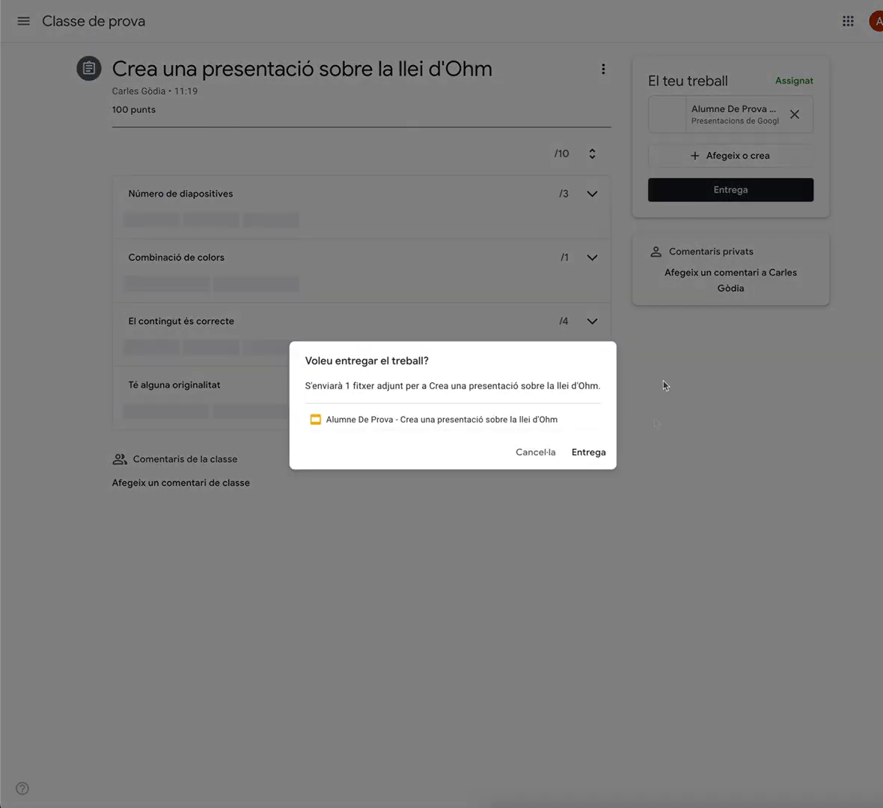
{"action": "left_click", "coordinate": [586, 458]}
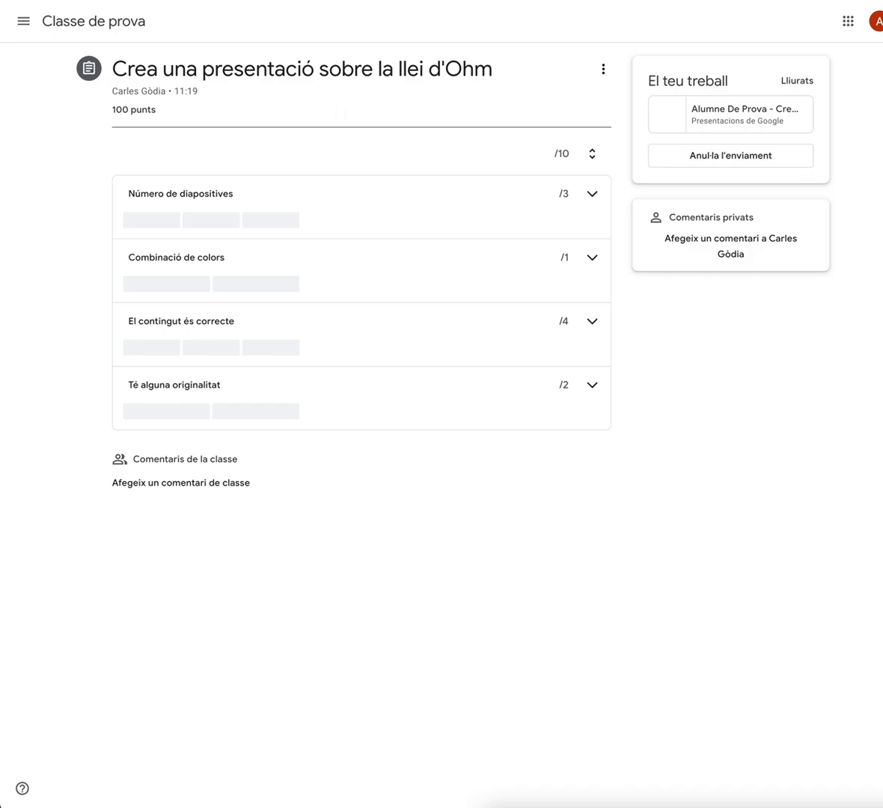
In the teacher account, open the assignment's student work and the student's submitted presentation
{"action": "key", "text": "ctrl+Left"}
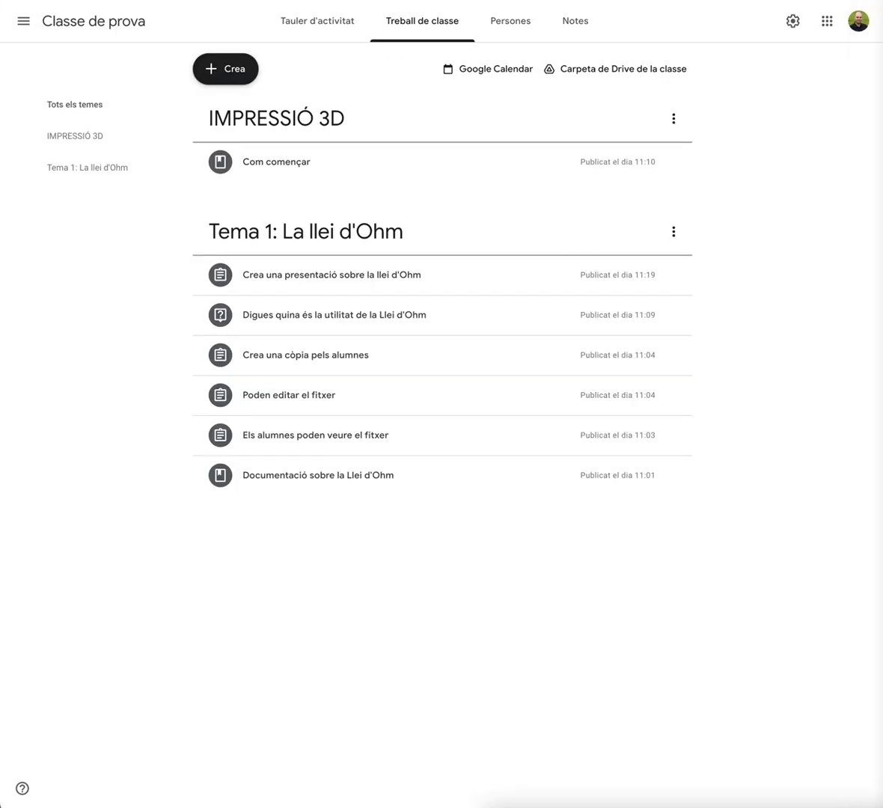
{"action": "left_click", "coordinate": [322, 281]}
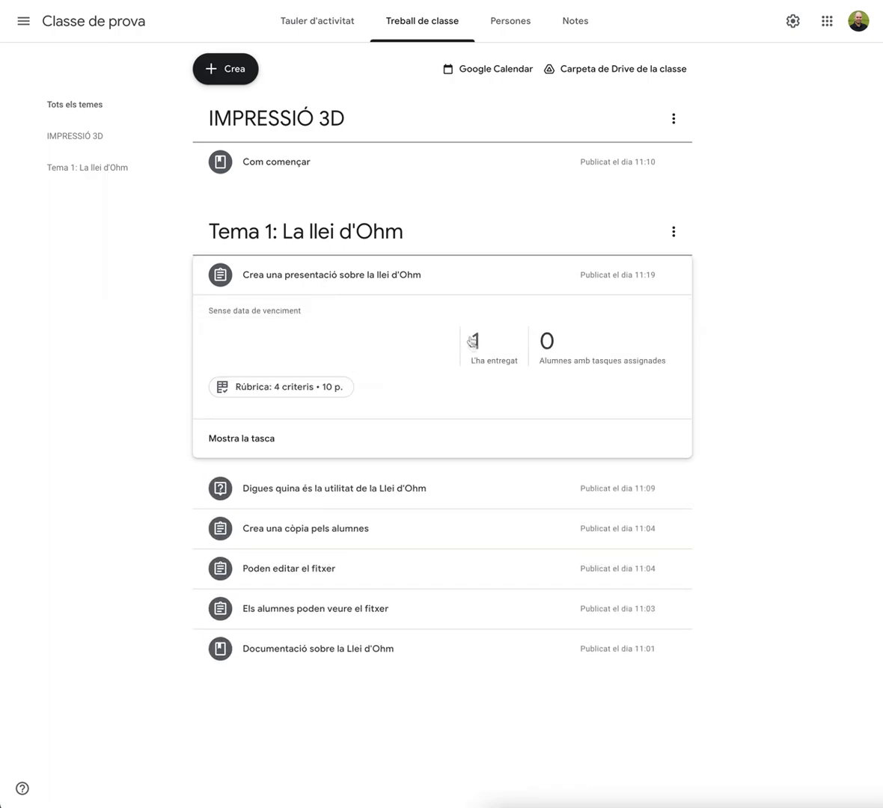
{"action": "left_click", "coordinate": [244, 437]}
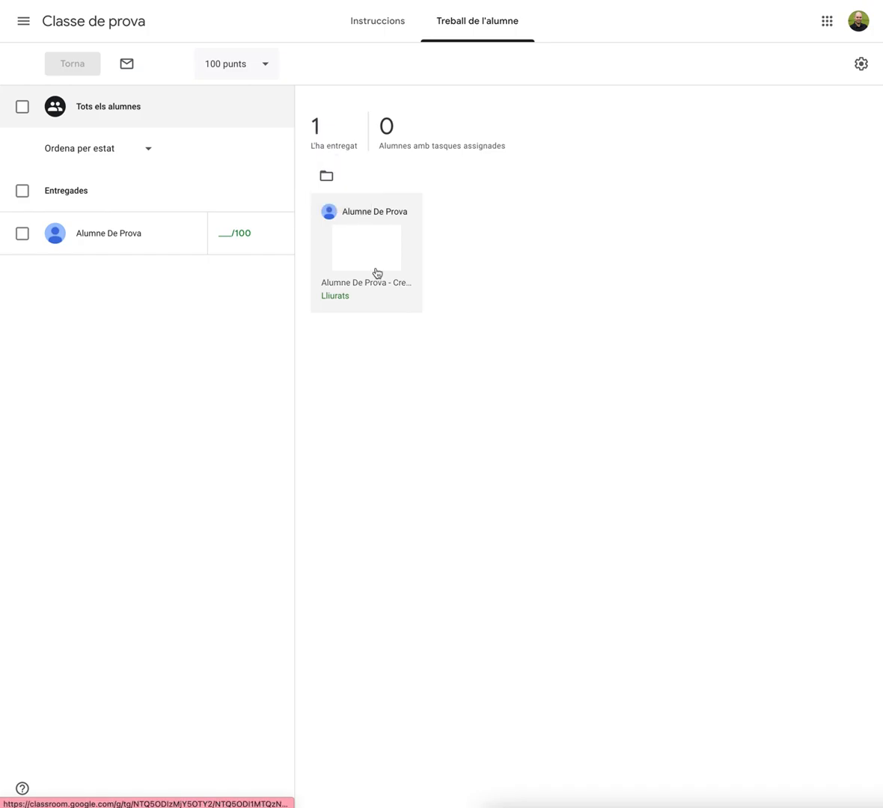
{"action": "left_click", "coordinate": [368, 256]}
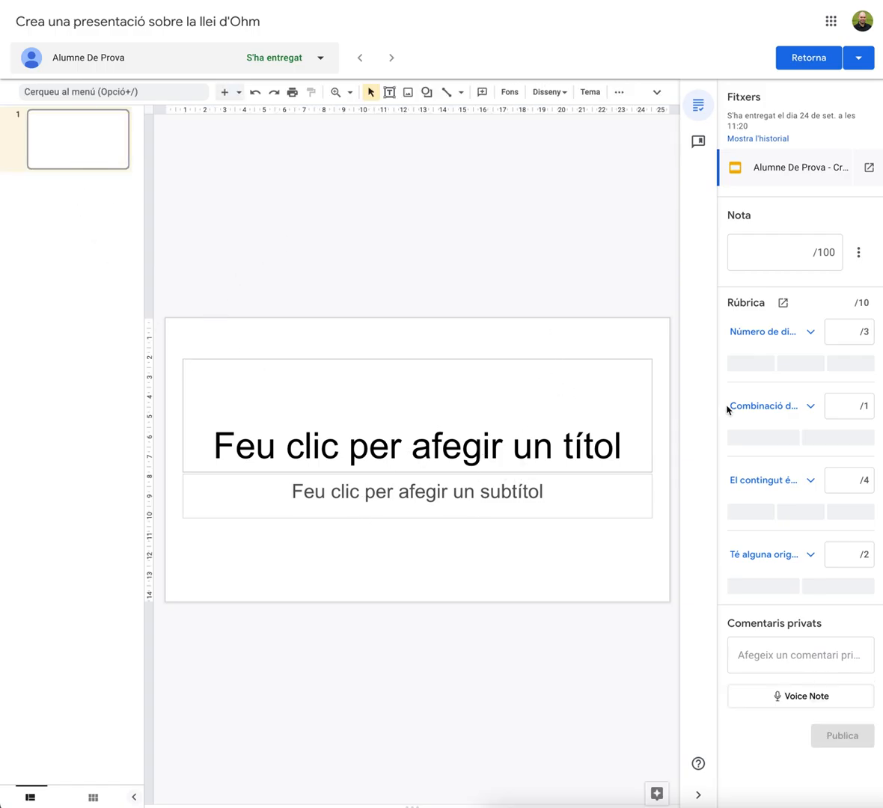
Grade the slide-count criterion as 'En falta una' and the colour-combination criterion as 'Sí' in the rubric
{"action": "left_click", "coordinate": [806, 334]}
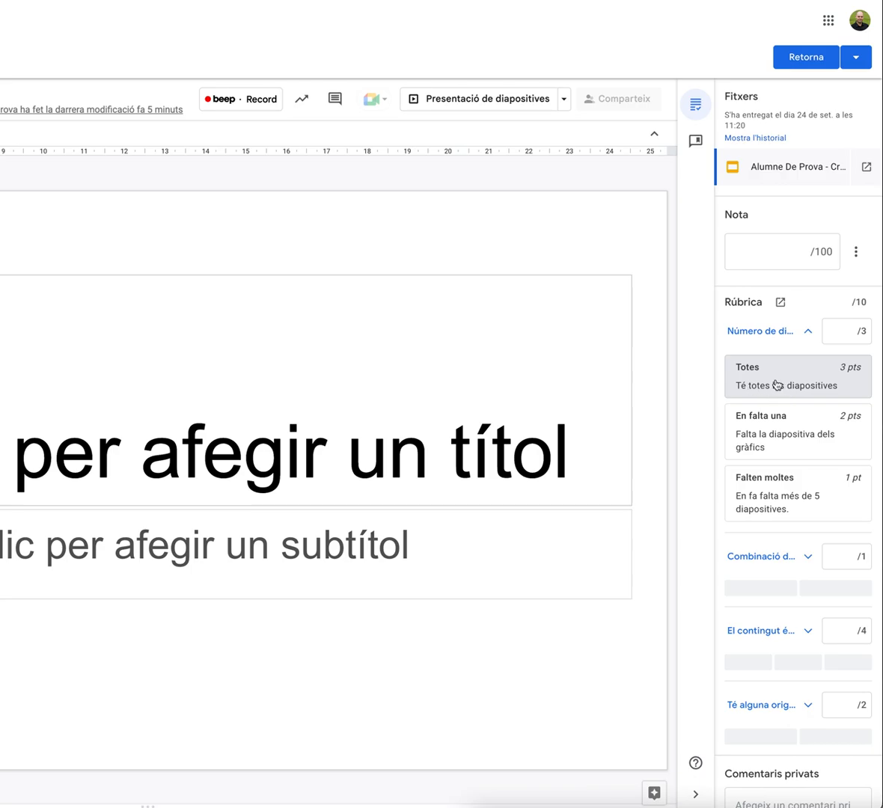
{"action": "left_click", "coordinate": [733, 419]}
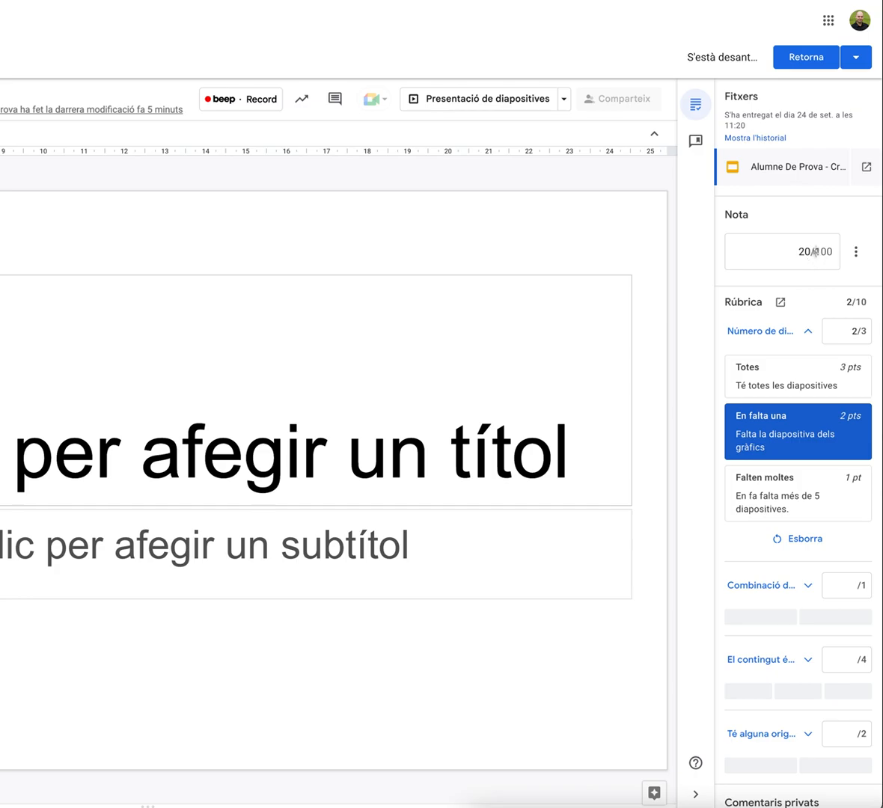
{"action": "left_click", "coordinate": [806, 330]}
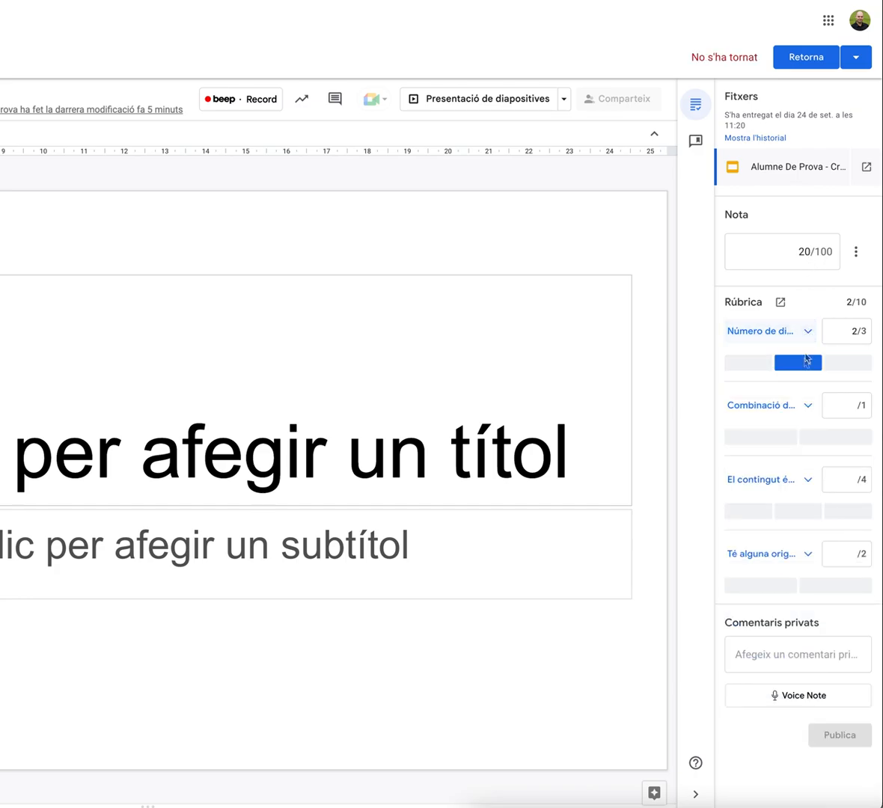
{"action": "left_click", "coordinate": [780, 446]}
{"action": "left_click", "coordinate": [843, 447]}
{"action": "left_click", "coordinate": [783, 447]}
Grade the content criterion as 'Casi' and the originality criterion as 'Sí, alguna'
{"action": "left_click", "coordinate": [808, 481]}
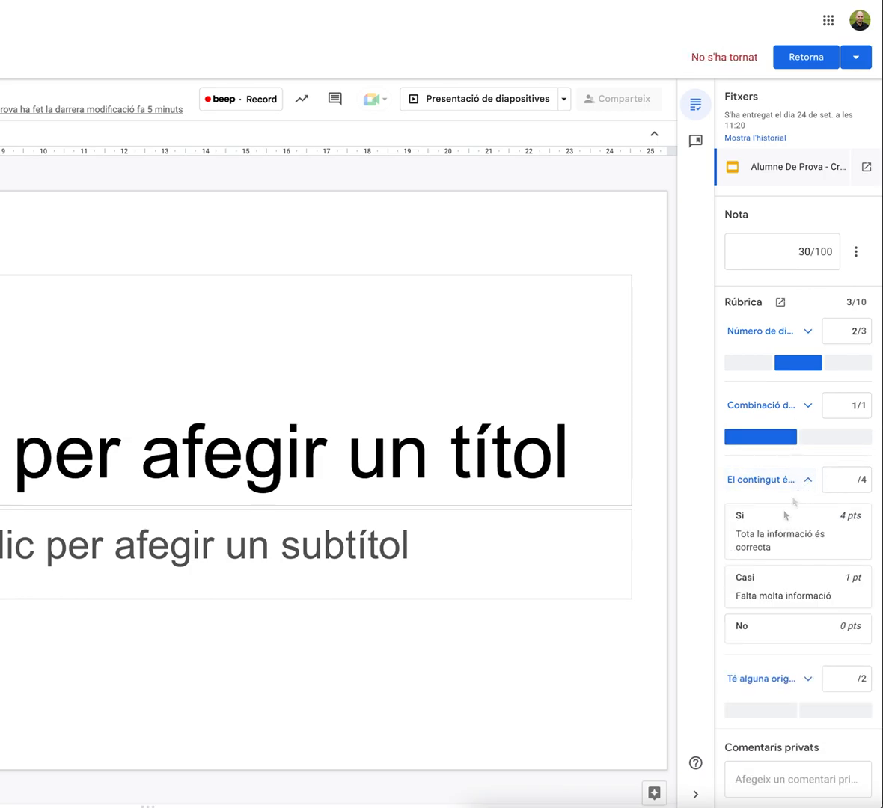
{"action": "left_click", "coordinate": [784, 596]}
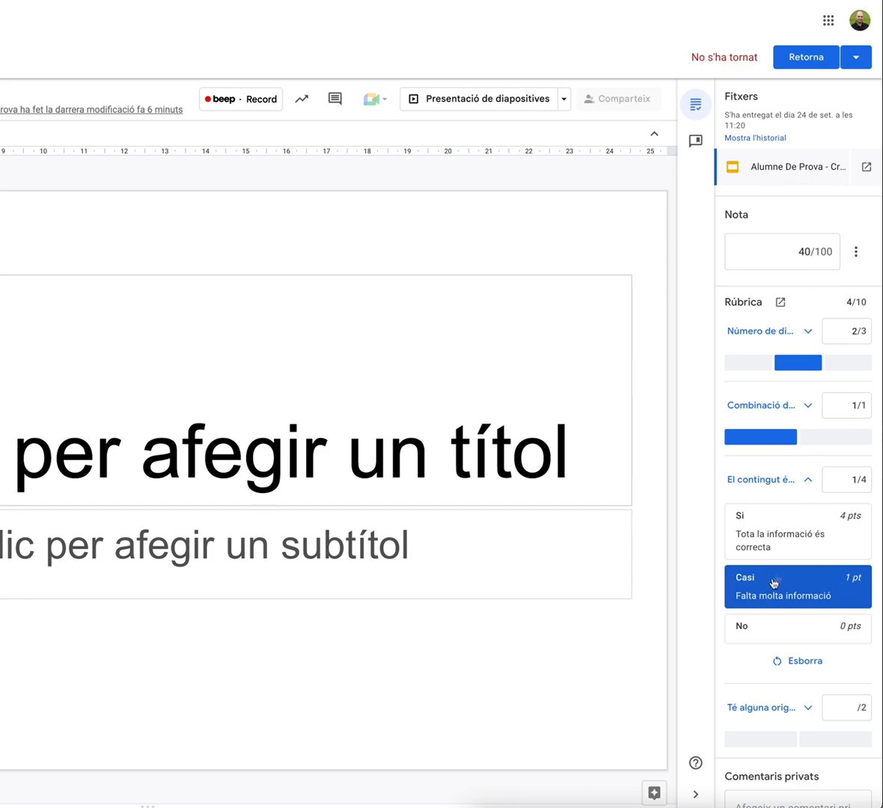
{"action": "left_click", "coordinate": [810, 480]}
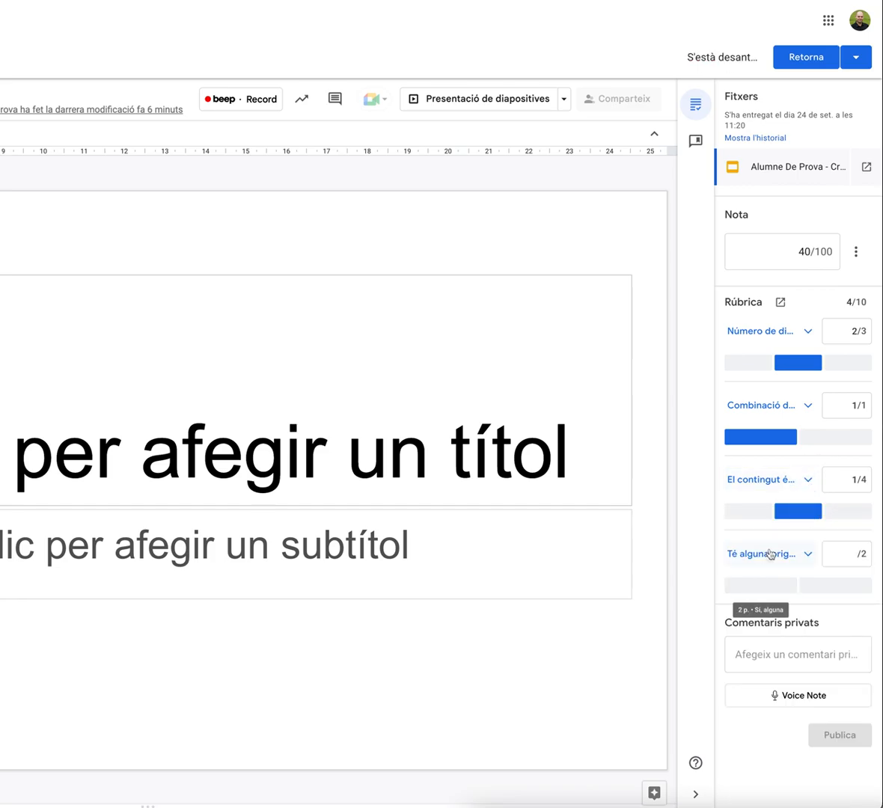
{"action": "left_click", "coordinate": [777, 589]}
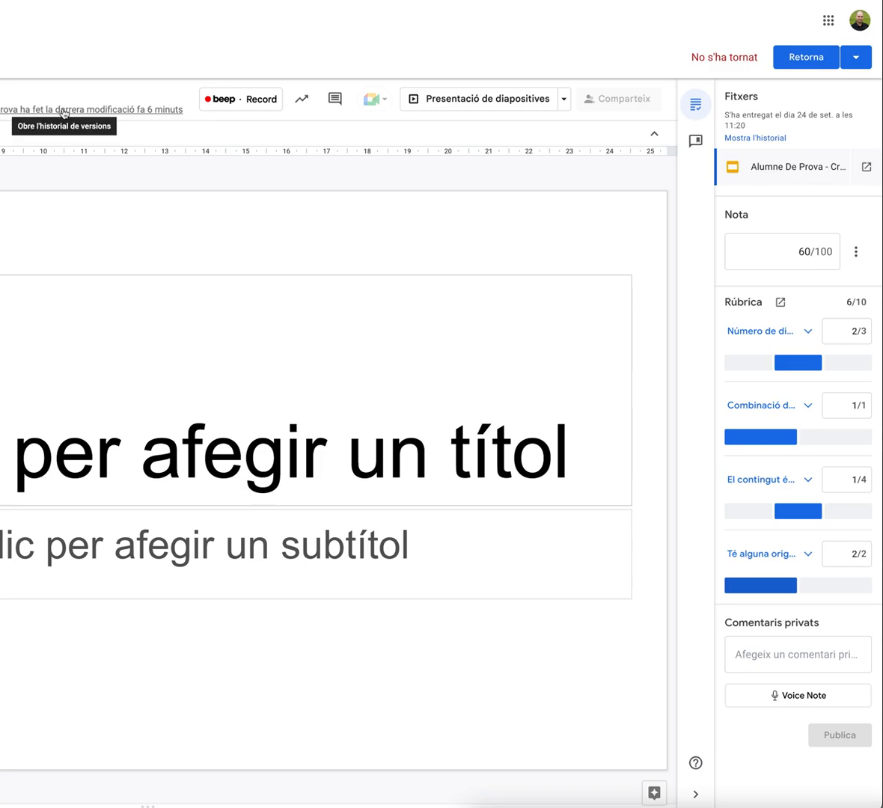
Open the presentation's version history, view the current version, and return to the grading view
{"action": "left_click", "coordinate": [147, 112]}
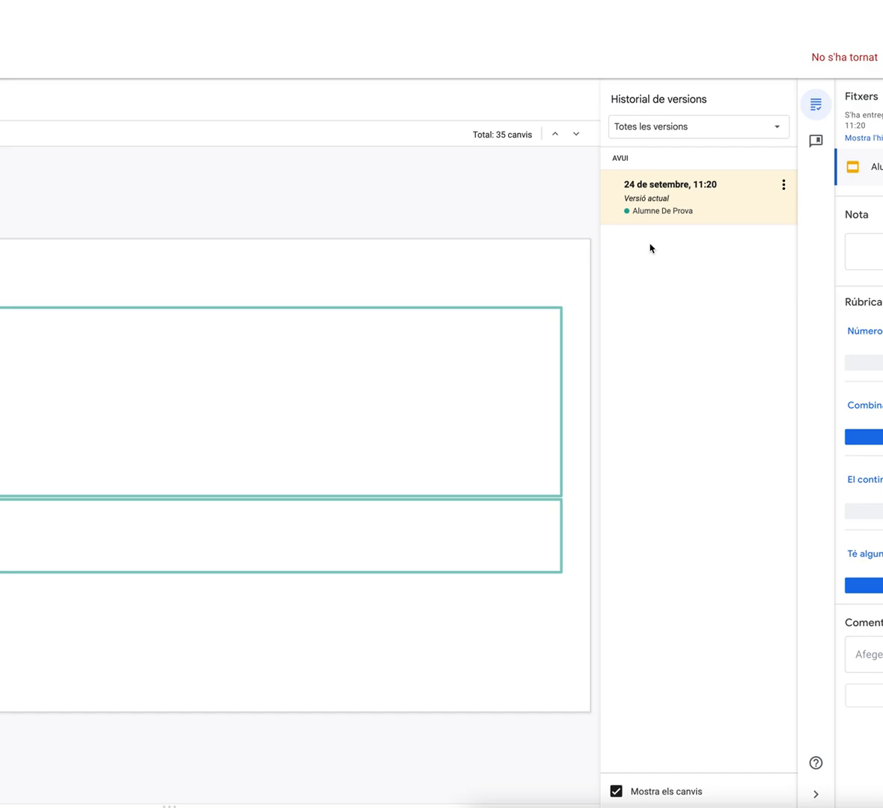
{"action": "left_click", "coordinate": [688, 130]}
{"action": "left_click", "coordinate": [671, 202]}
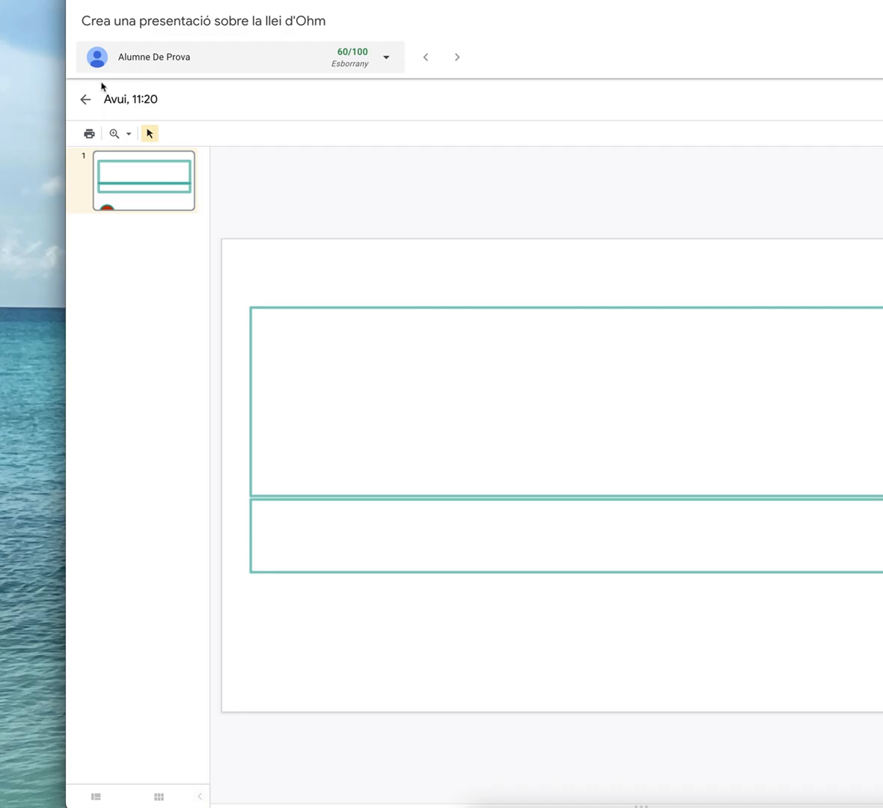
{"action": "left_click", "coordinate": [86, 100]}
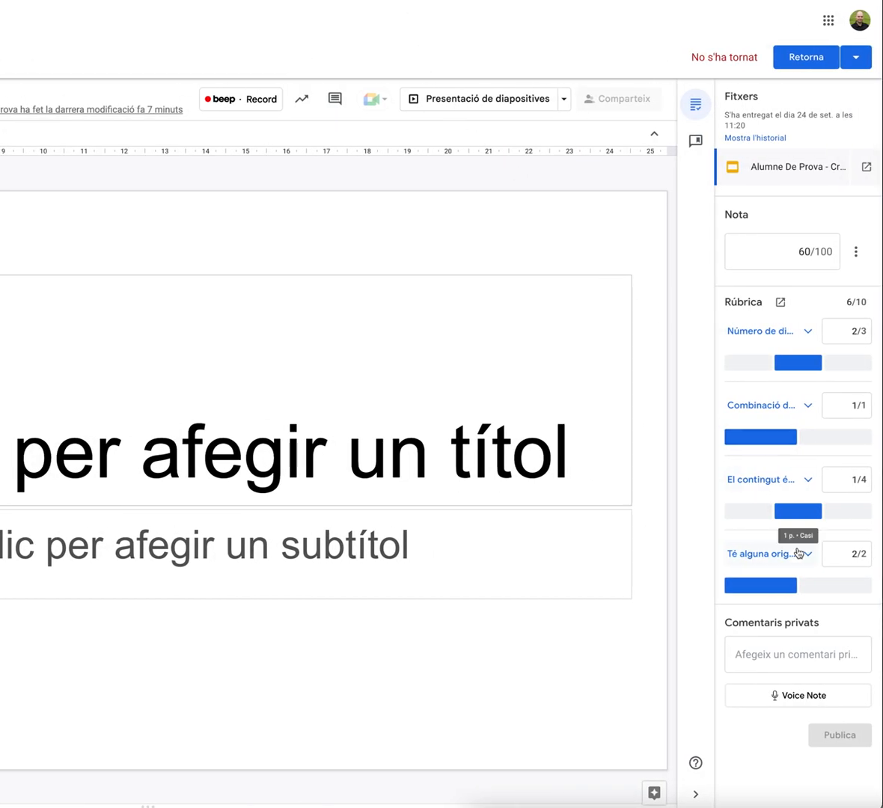
Post the private comment 'Molt bé, però has de treballar més.' to the student
{"action": "left_click", "coordinate": [778, 663]}
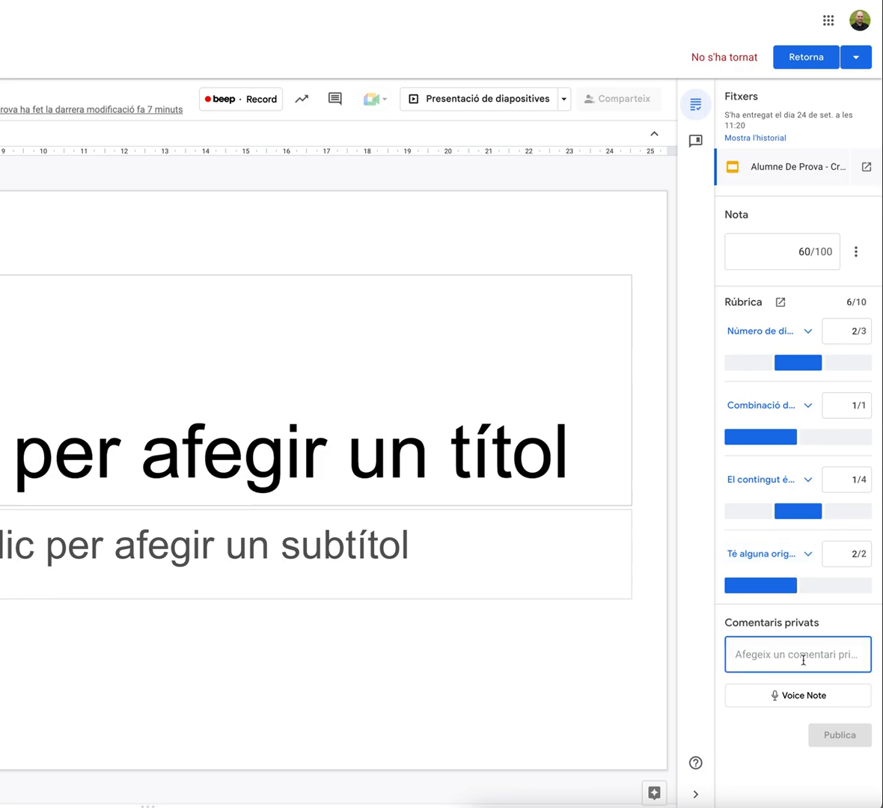
{"action": "type", "text": "Molt b"}
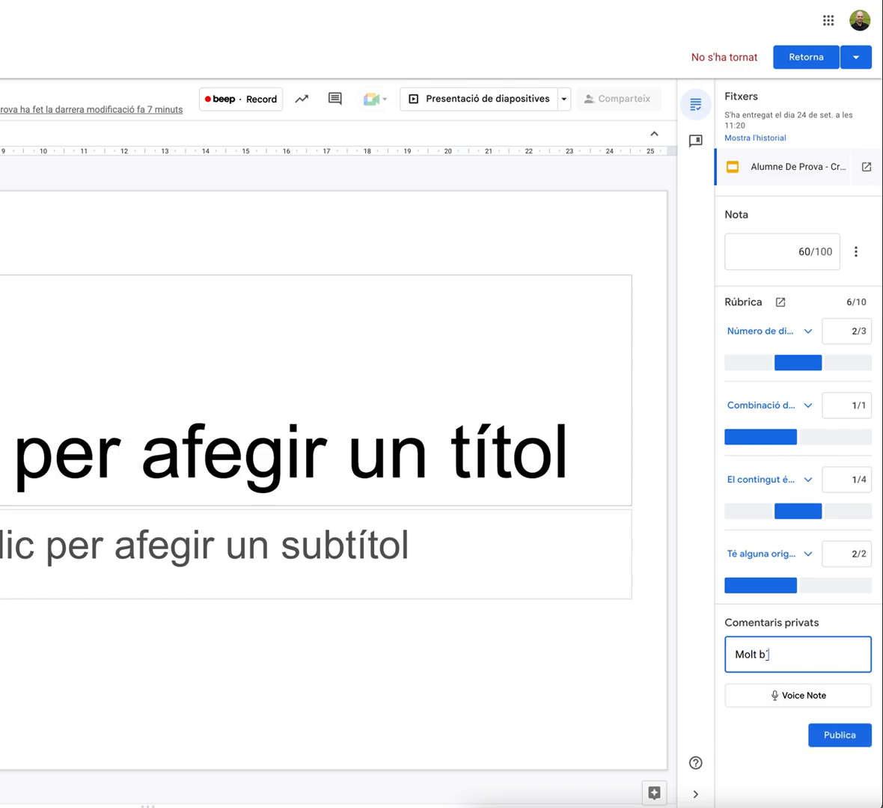
{"action": "type", "text": "é, però has de treballar "}
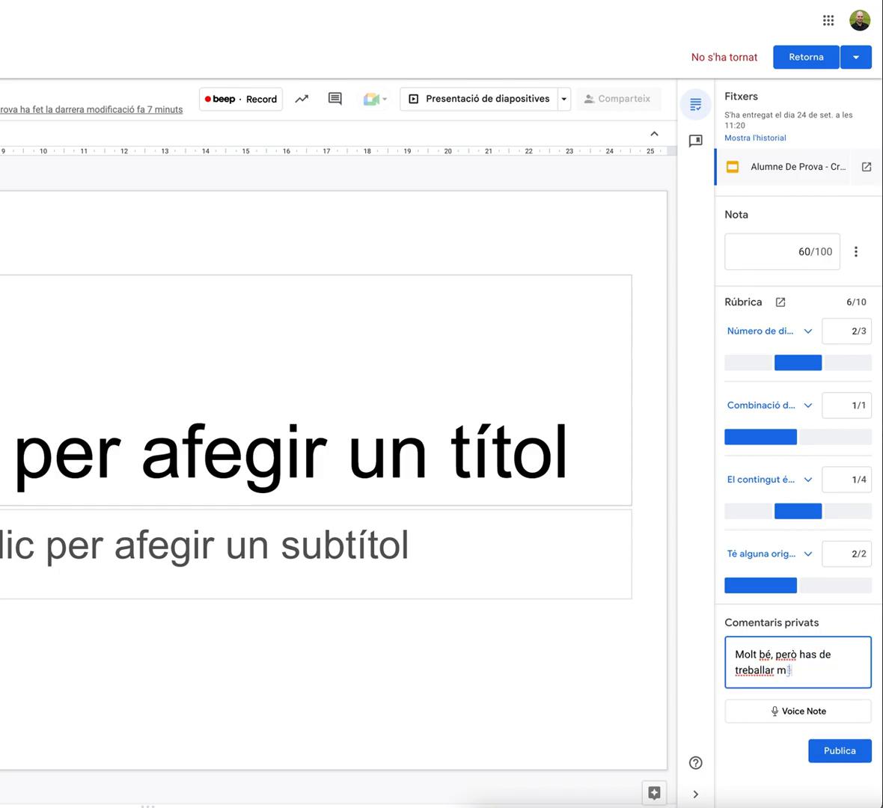
{"action": "type", "text": "més."}
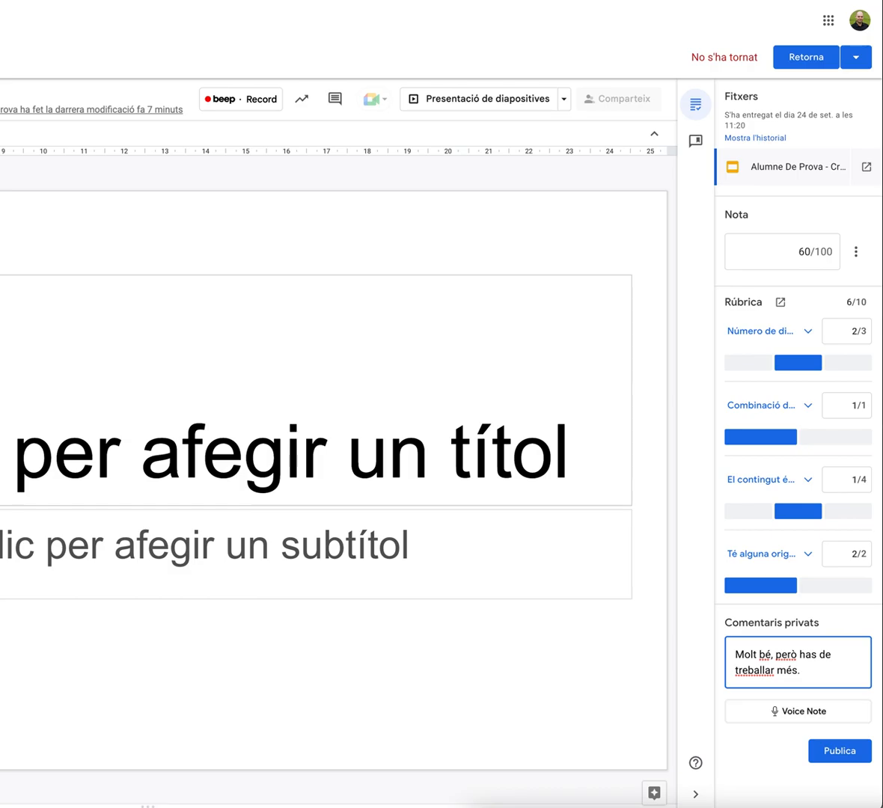
{"action": "left_click", "coordinate": [842, 750]}
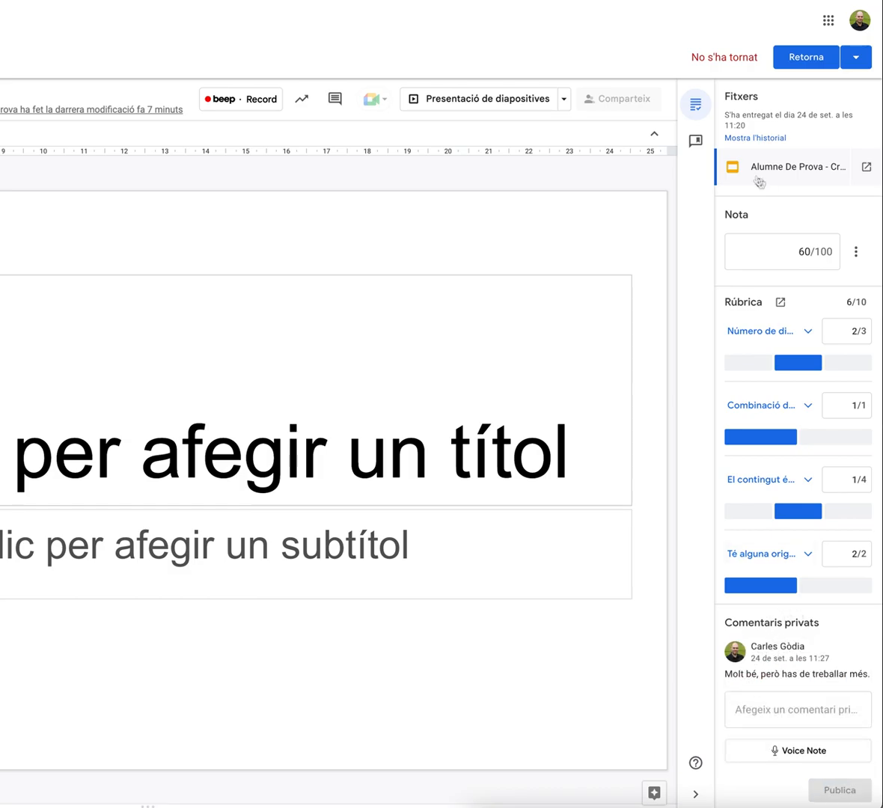
Add the comment 'Has de treballar més.' to the comment bank
{"action": "left_click", "coordinate": [696, 143]}
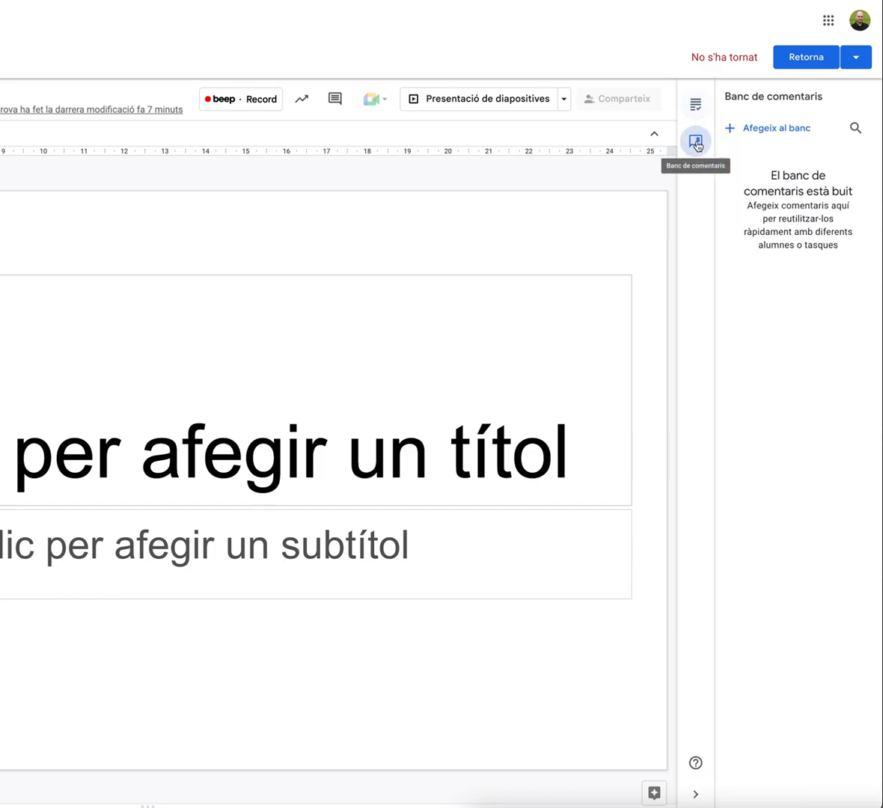
{"action": "left_click", "coordinate": [782, 132]}
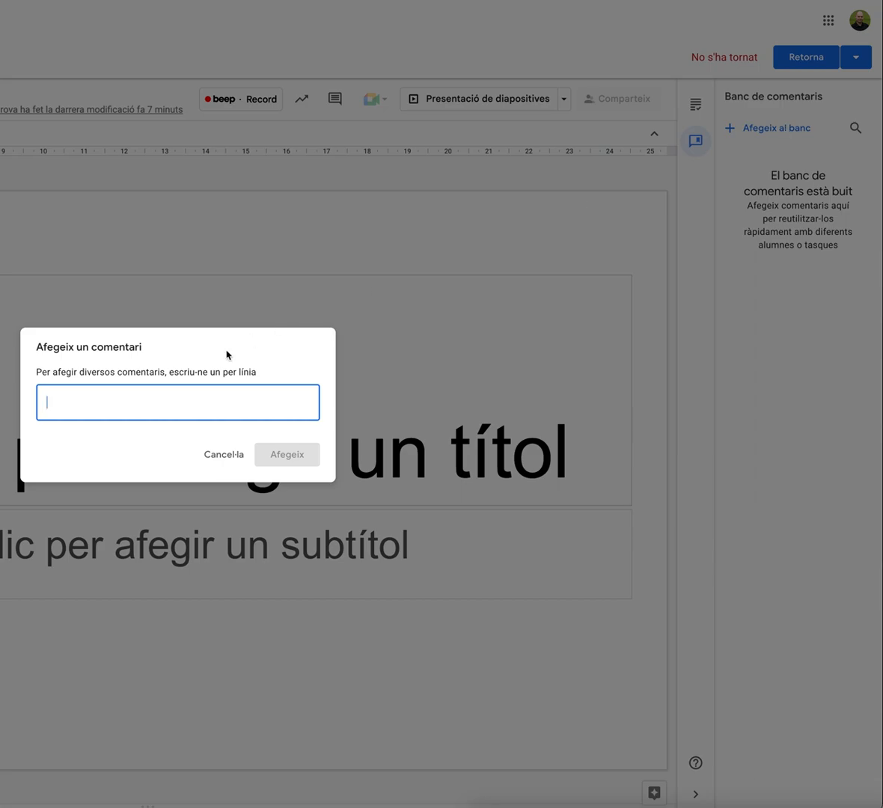
{"action": "left_click", "coordinate": [162, 398]}
{"action": "type", "text": "Has de treballar més."}
{"action": "left_click", "coordinate": [292, 454]}
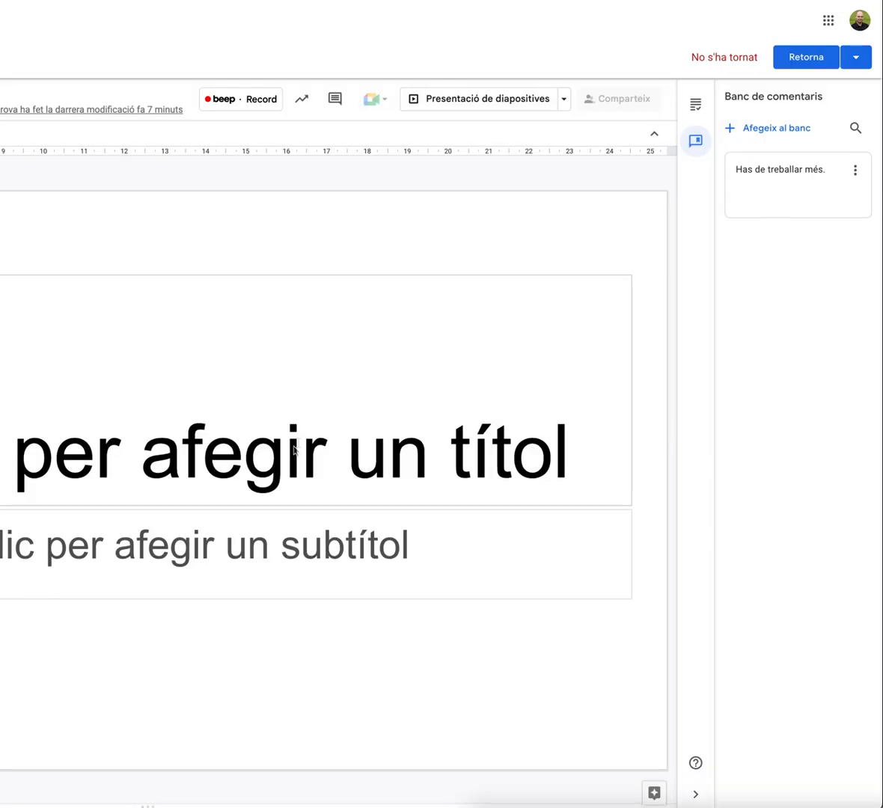
Copy the banked comment and paste it as a new private comment, then publish it
{"action": "mouse_move", "coordinate": [798, 171]}
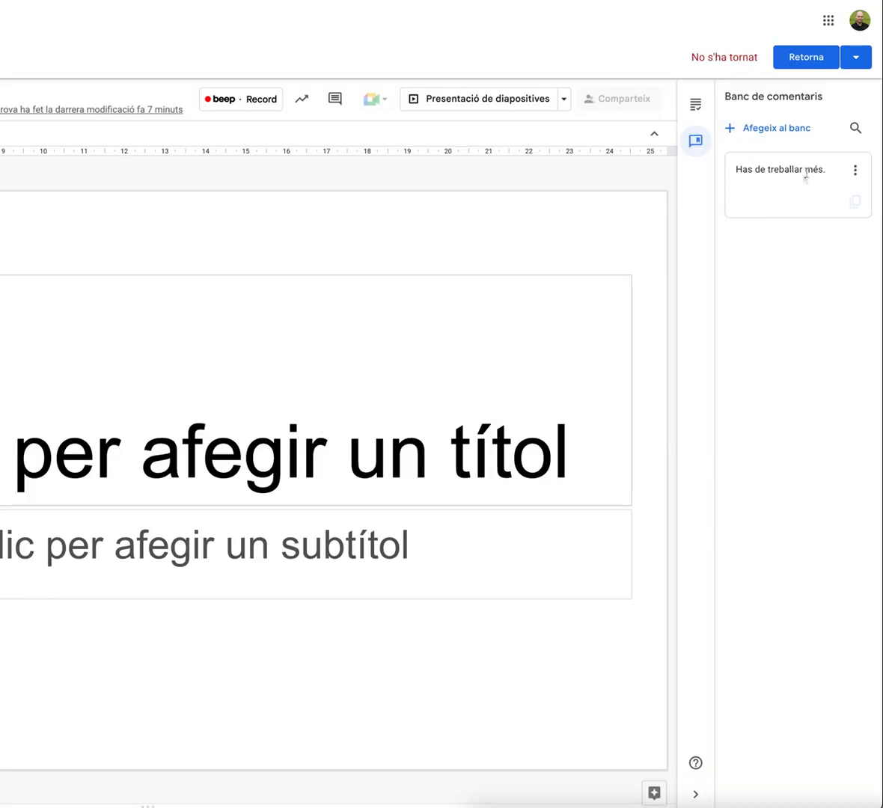
{"action": "left_click", "coordinate": [856, 202]}
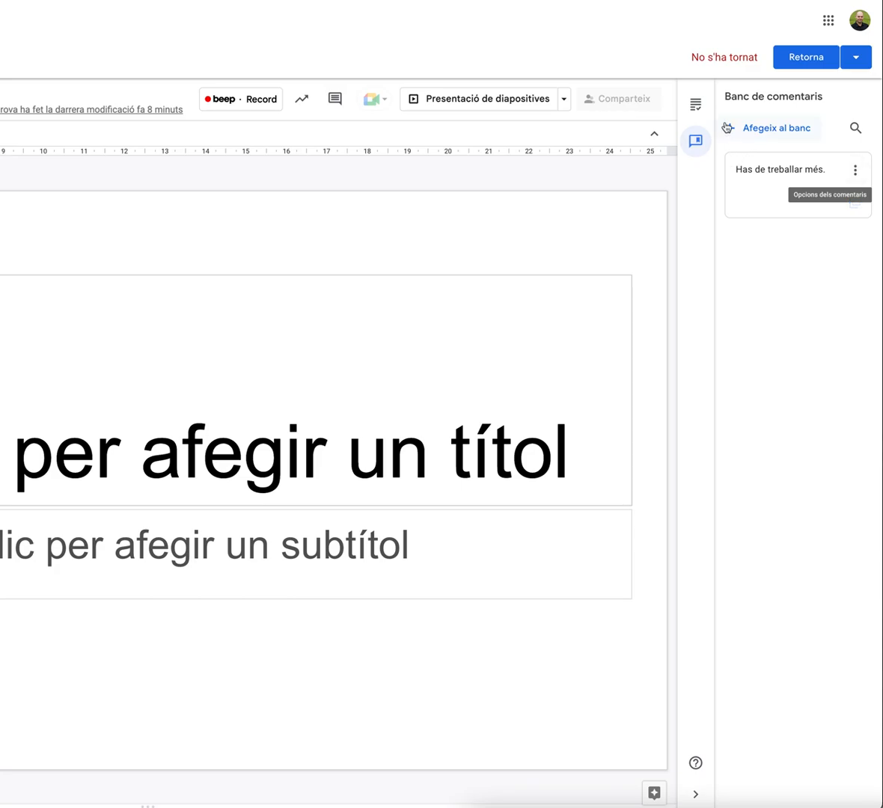
{"action": "left_click", "coordinate": [696, 104]}
{"action": "left_click", "coordinate": [746, 710]}
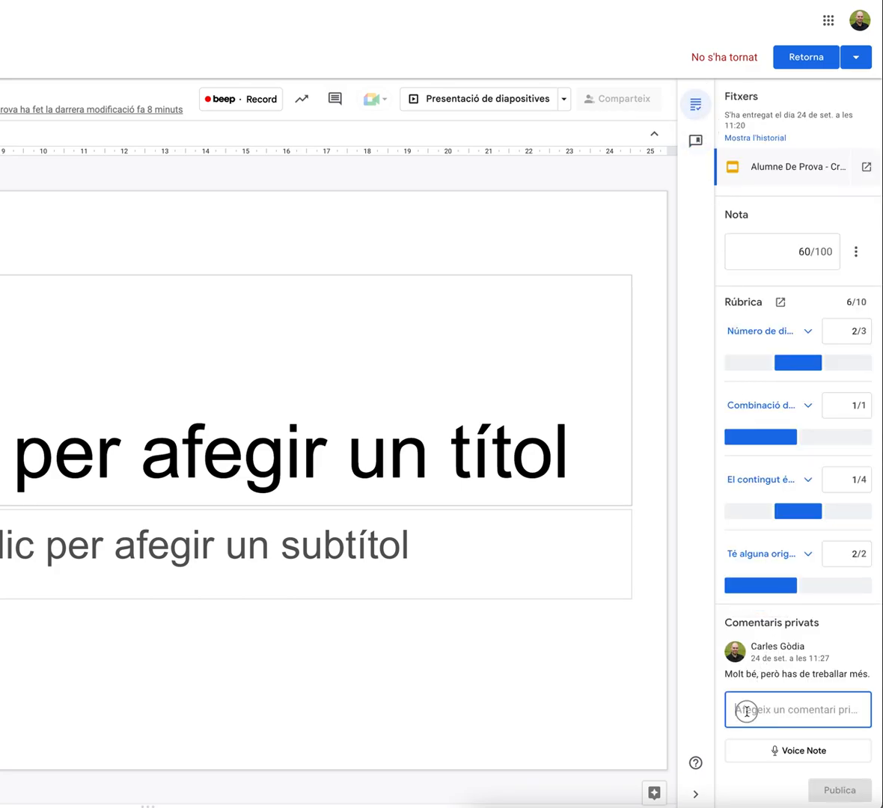
{"action": "right_click", "coordinate": [745, 709]}
{"action": "left_click", "coordinate": [774, 709]}
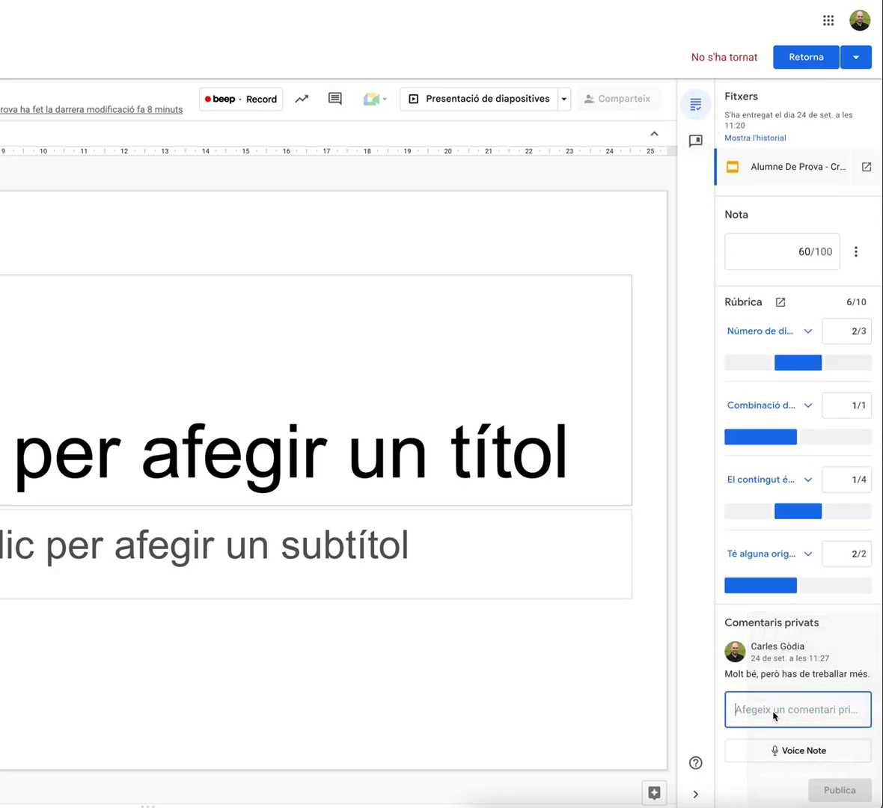
{"action": "left_click", "coordinate": [850, 790]}
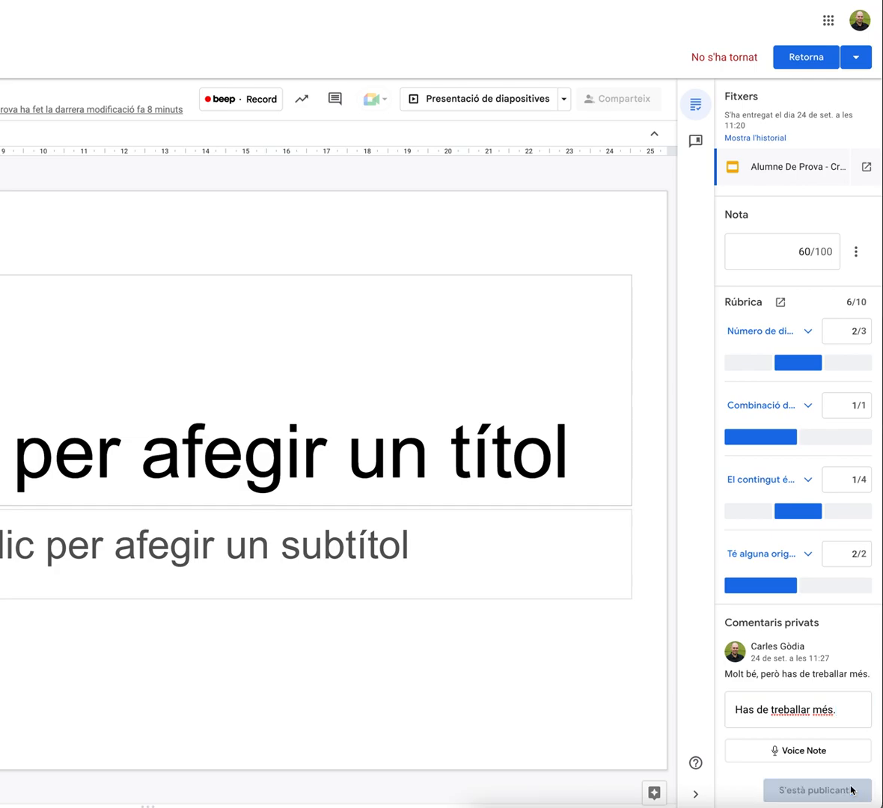
Open the Voice Note option to record an audio comment
{"action": "scroll", "coordinate": [823, 602], "scroll_direction": "down", "scroll_amount": 1}
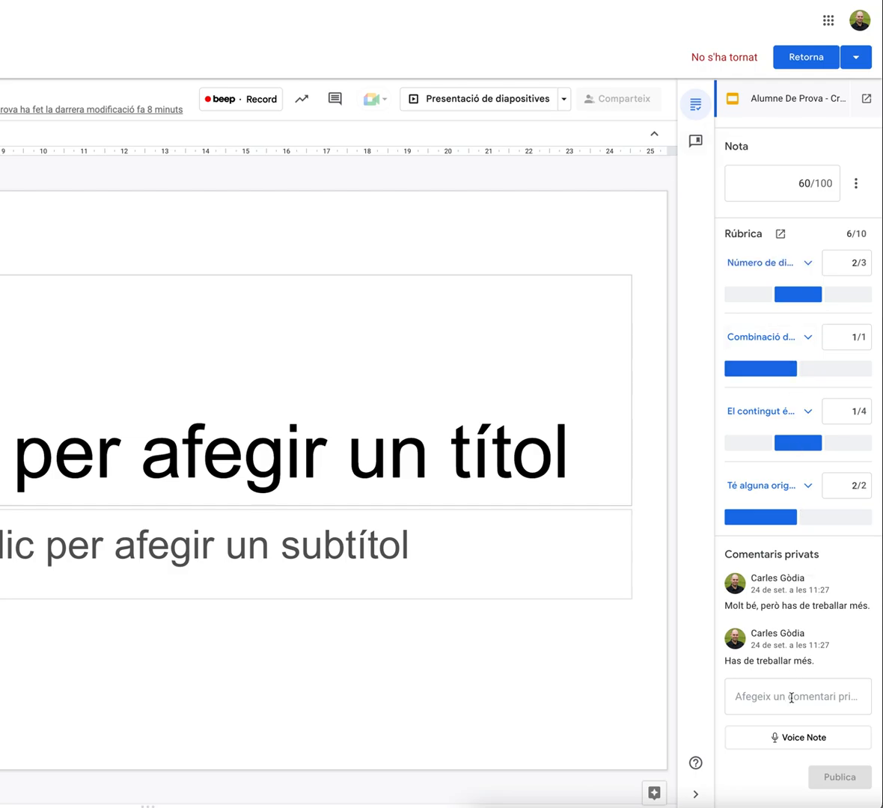
{"action": "left_click", "coordinate": [800, 742]}
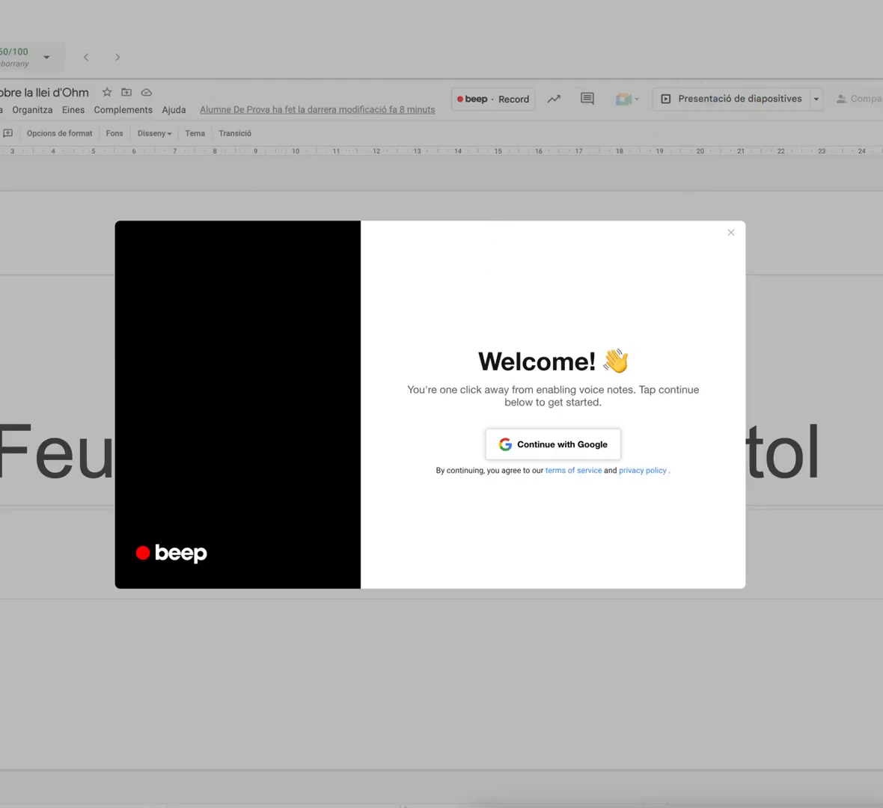
Sign in to the beep voice-note extension with the Google account and dismiss its welcome screen
{"action": "left_click", "coordinate": [564, 444]}
{"action": "left_click_drag", "start_coordinate": [823, 165], "coordinate": [595, 179]}
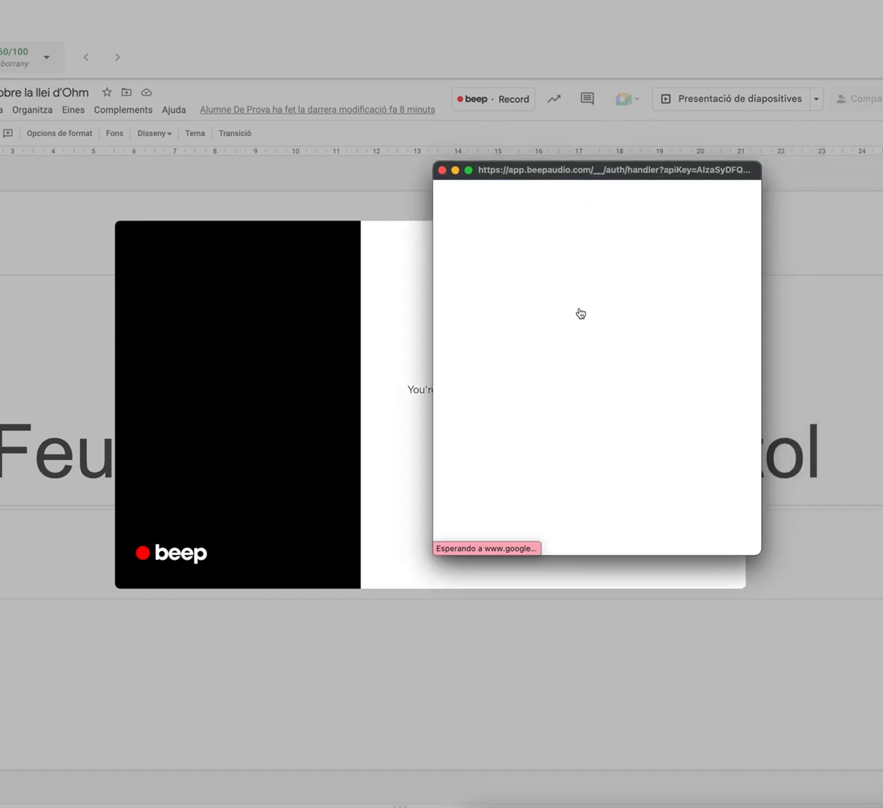
{"action": "left_click", "coordinate": [534, 358]}
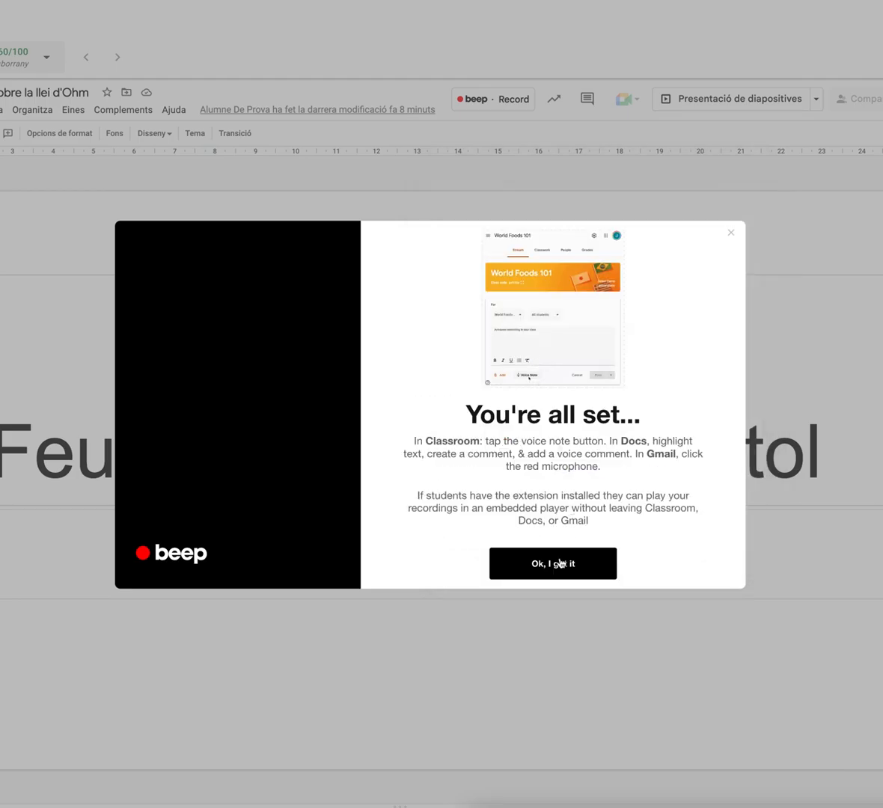
{"action": "left_click", "coordinate": [561, 561]}
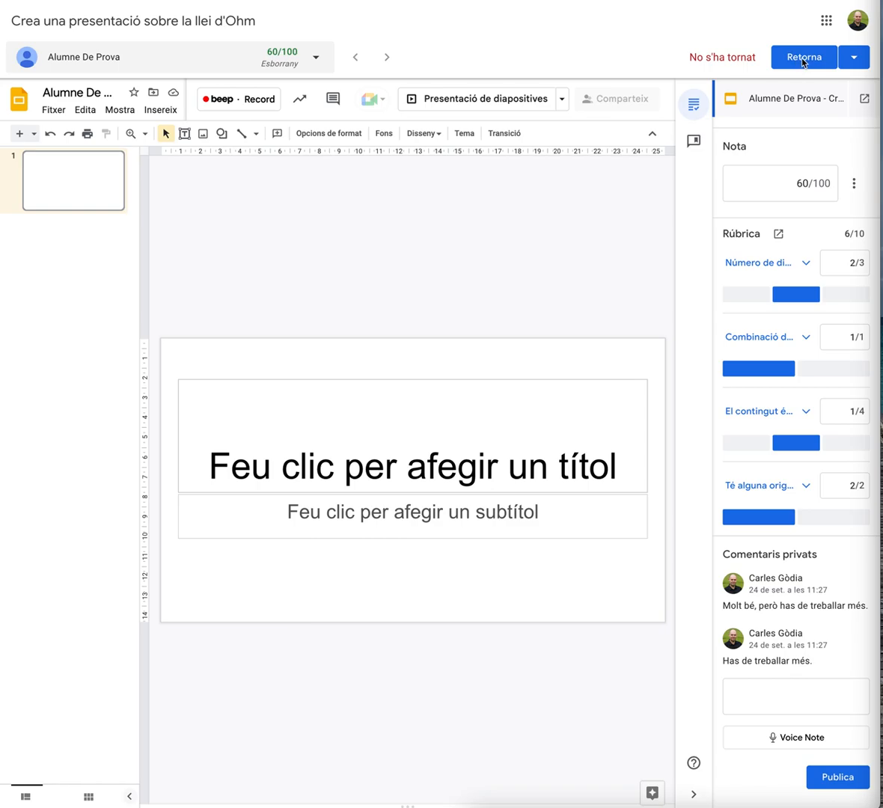
Return the graded presentation to the student and check its rubric scores and private comments from the student's view
{"action": "left_click", "coordinate": [802, 59]}
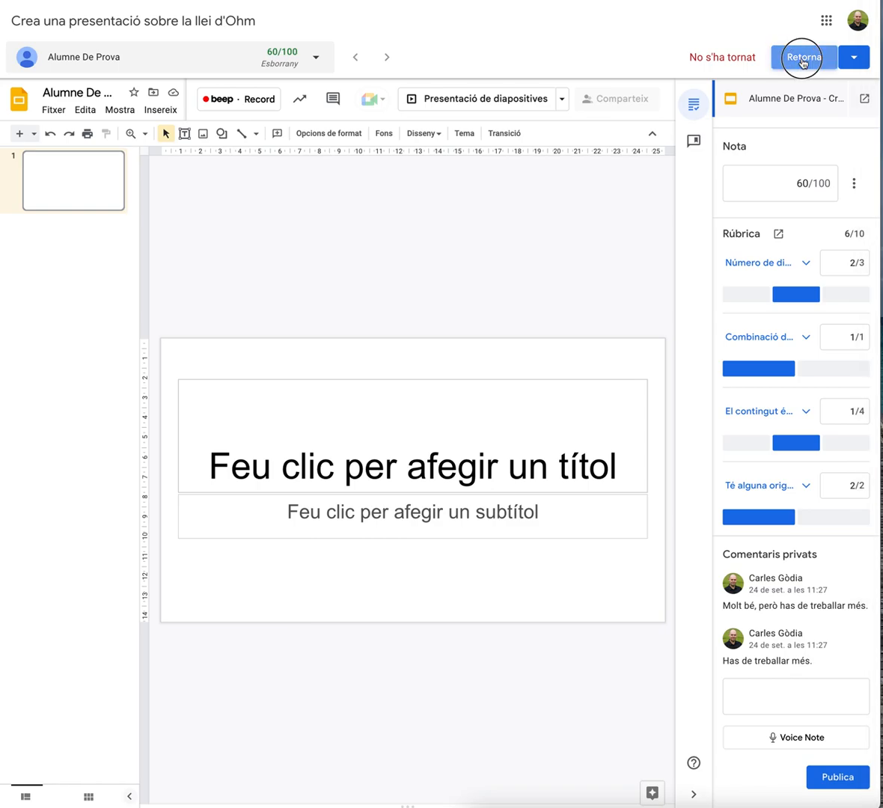
{"action": "left_click", "coordinate": [572, 455]}
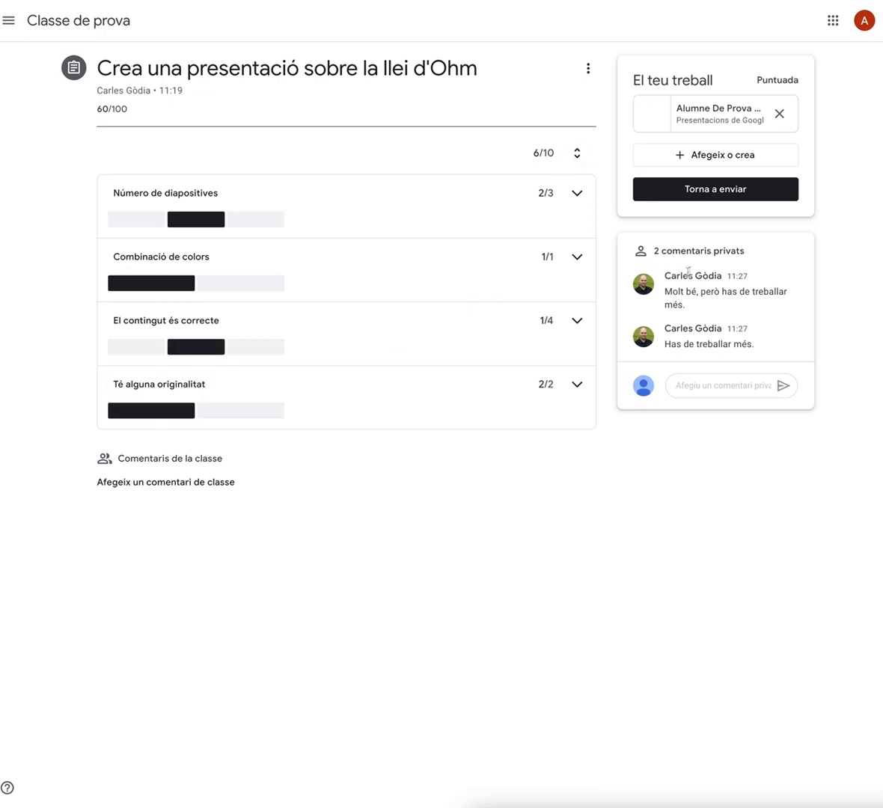
{"action": "left_click_drag", "start_coordinate": [698, 290], "coordinate": [678, 327]}
{"action": "left_click", "coordinate": [691, 339]}
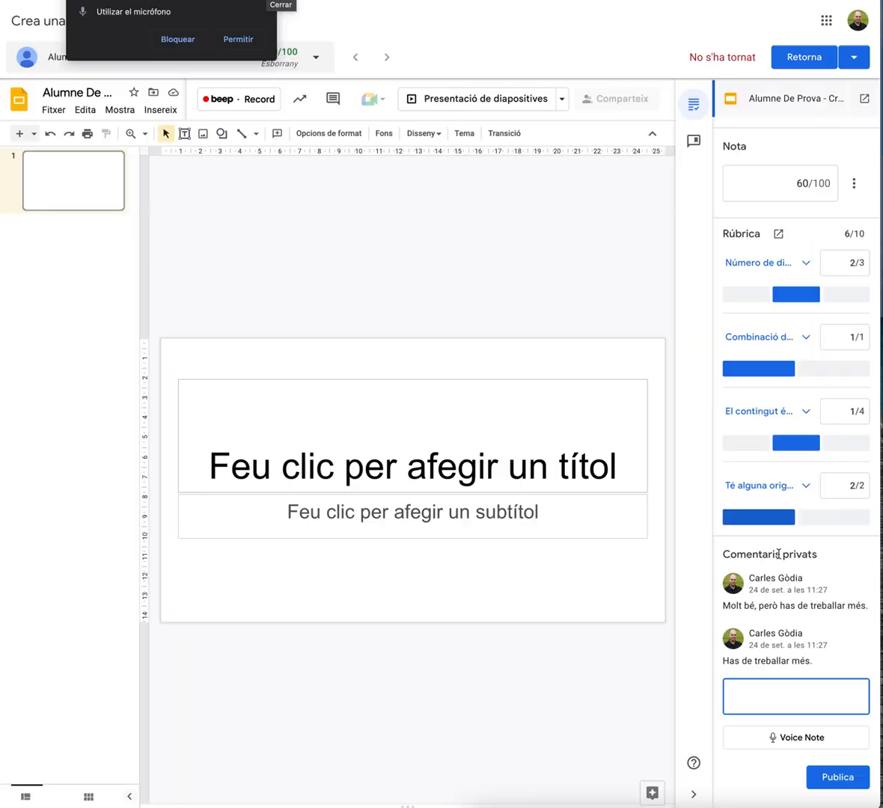
Start a voice note for the private comment and allow the browser to use the microphone
{"action": "left_click", "coordinate": [787, 739]}
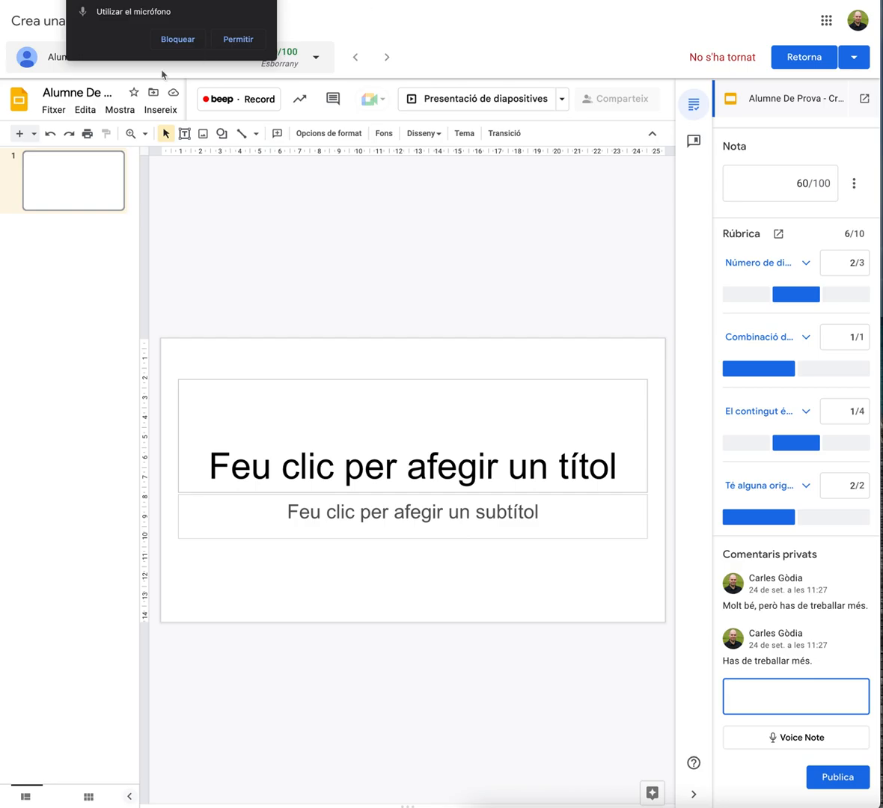
{"action": "left_click", "coordinate": [236, 43]}
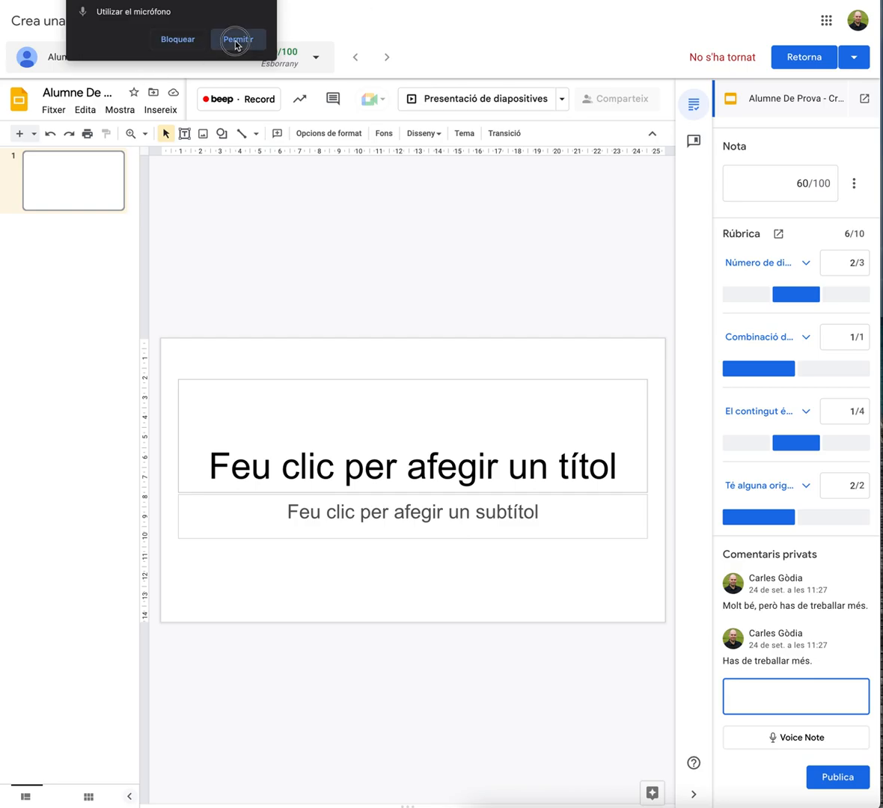
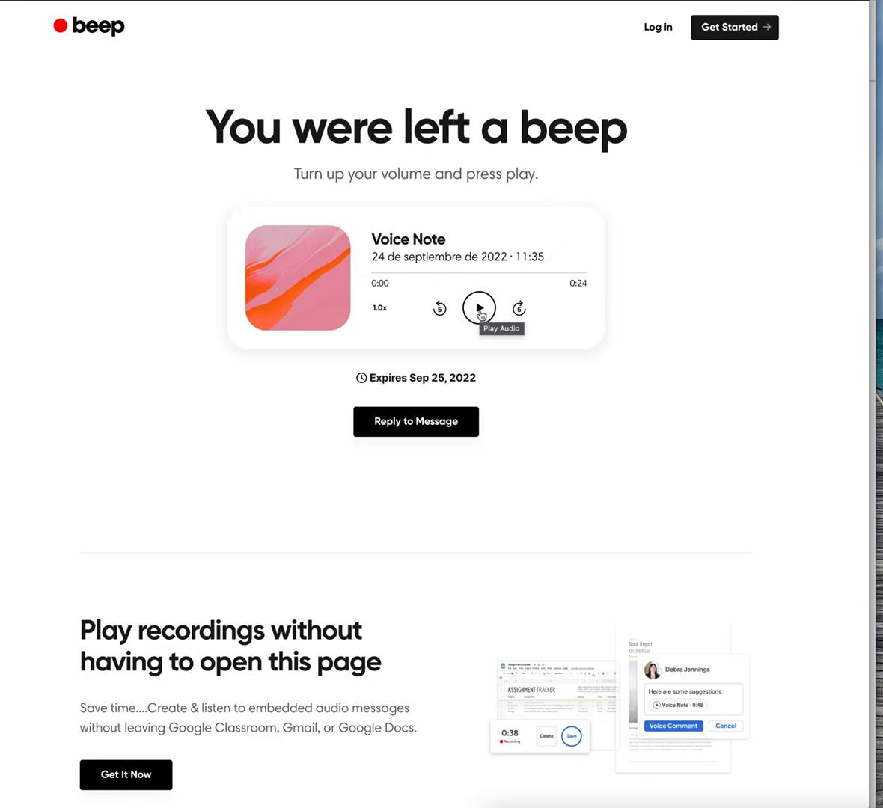
Play the recorded voice note on its beep page and pause it
{"action": "left_click", "coordinate": [480, 310]}
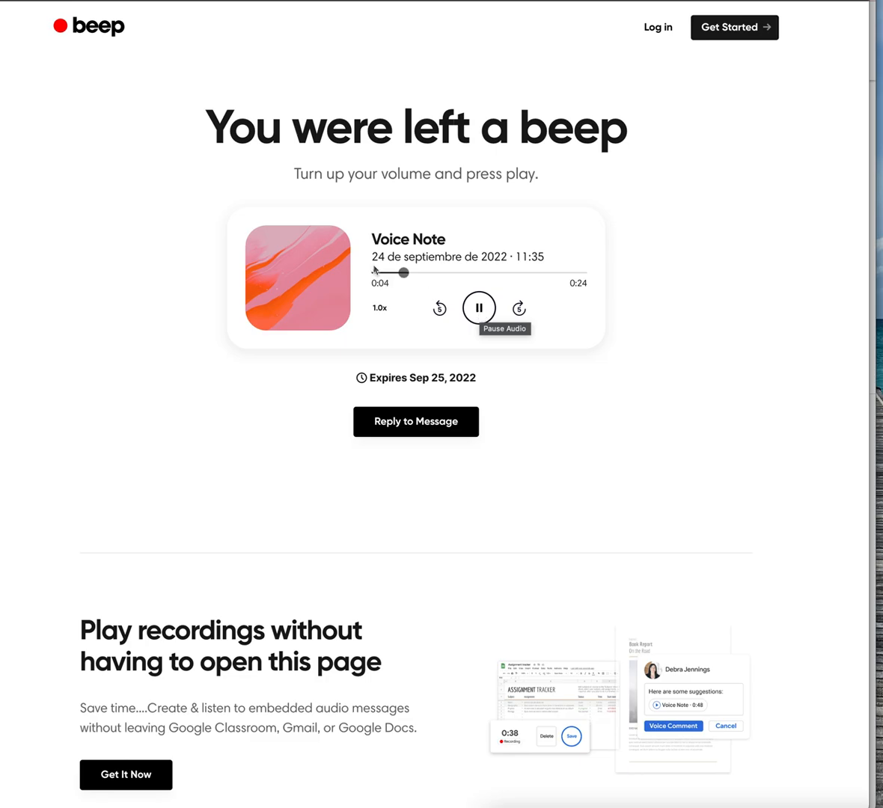
{"action": "left_click", "coordinate": [481, 314]}
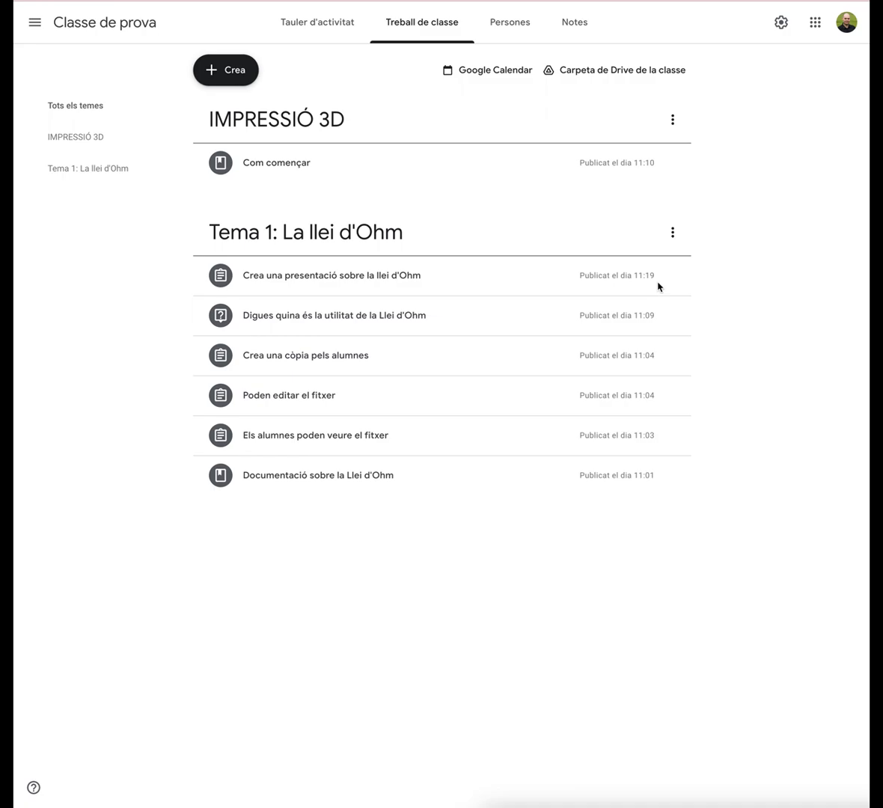
Open the class settings and set the overall grade calculation to weighted grades by category
{"action": "left_click", "coordinate": [781, 25]}
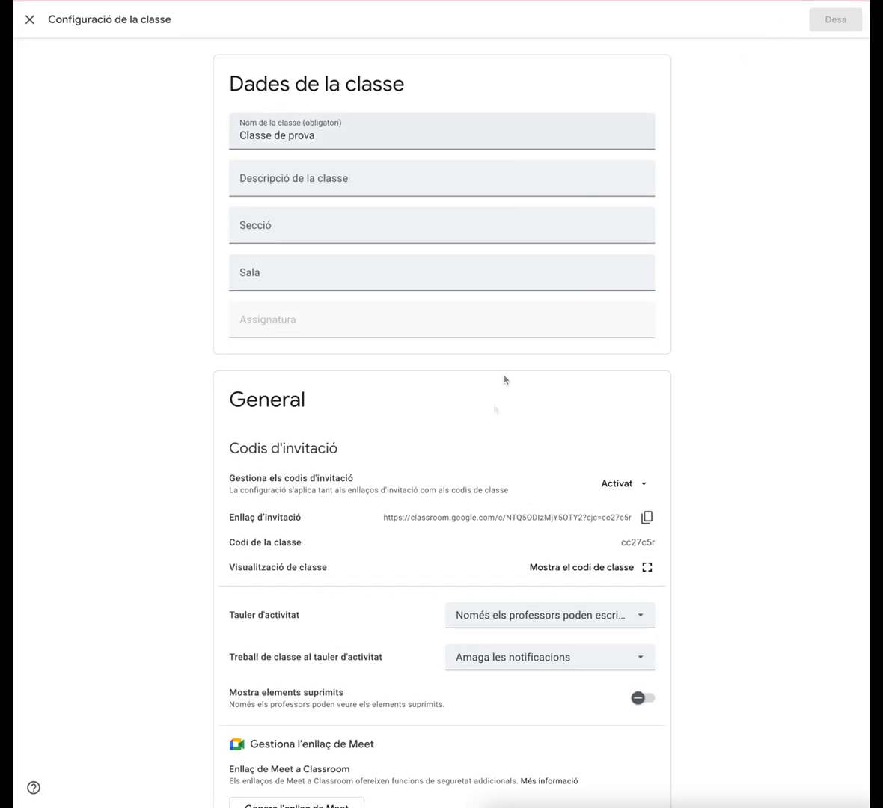
{"action": "scroll", "coordinate": [492, 408], "scroll_direction": "down", "scroll_amount": 4}
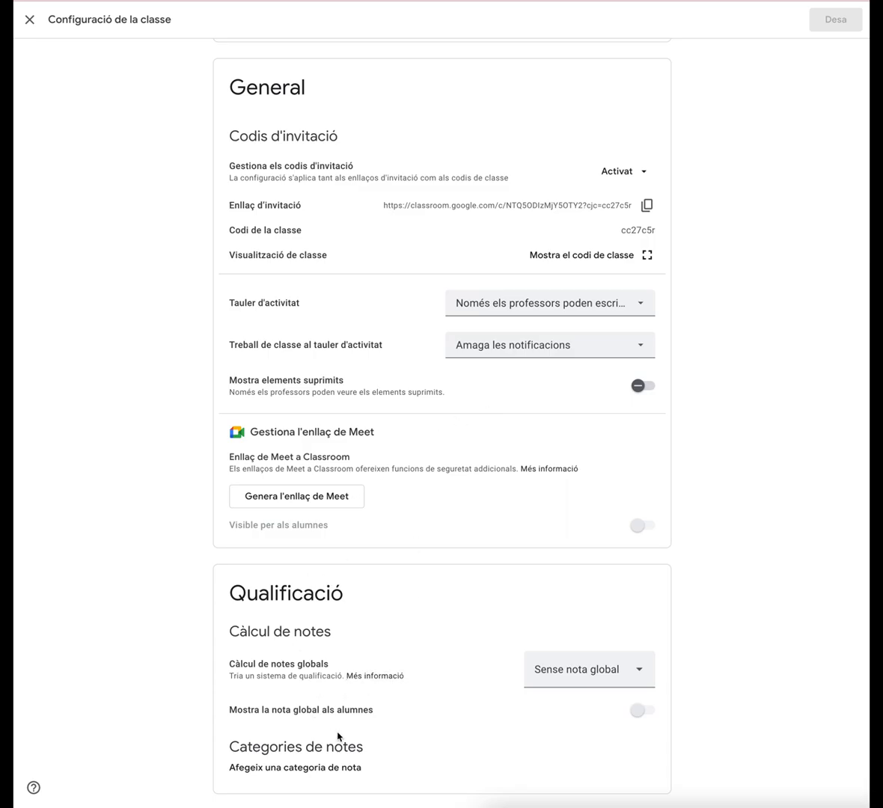
{"action": "left_click", "coordinate": [633, 677]}
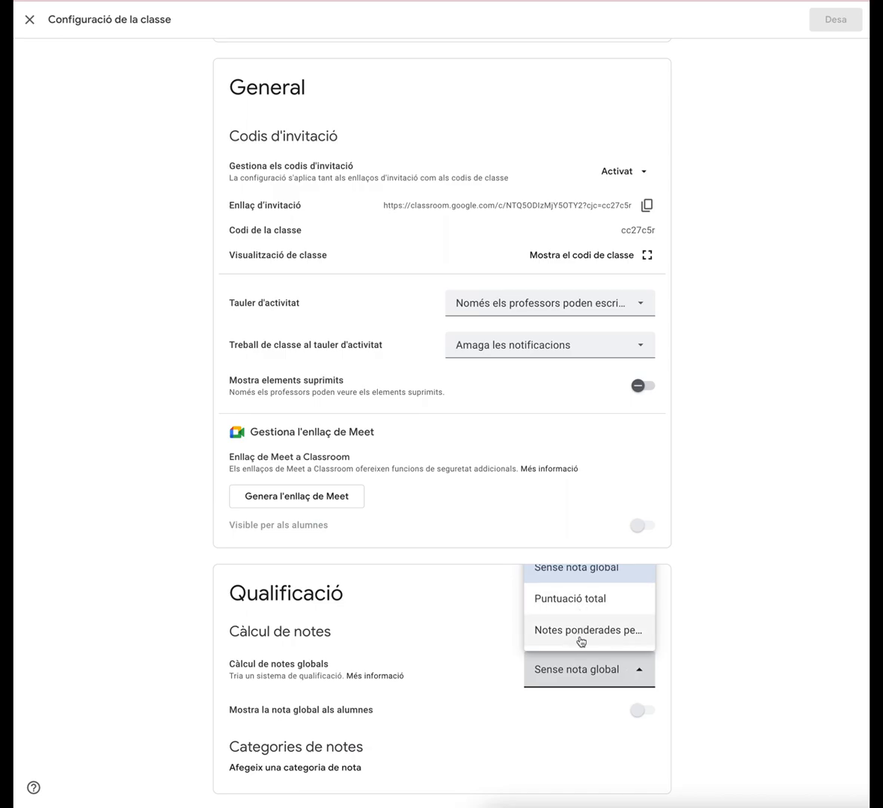
{"action": "left_click", "coordinate": [588, 603]}
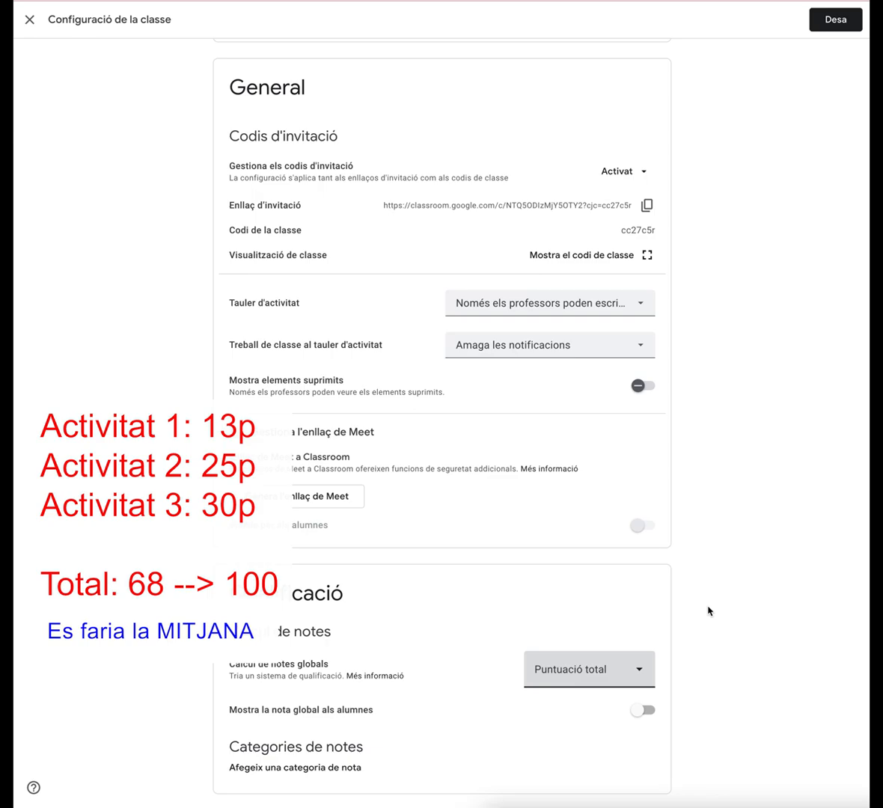
{"action": "left_click", "coordinate": [595, 678]}
{"action": "left_click", "coordinate": [572, 635]}
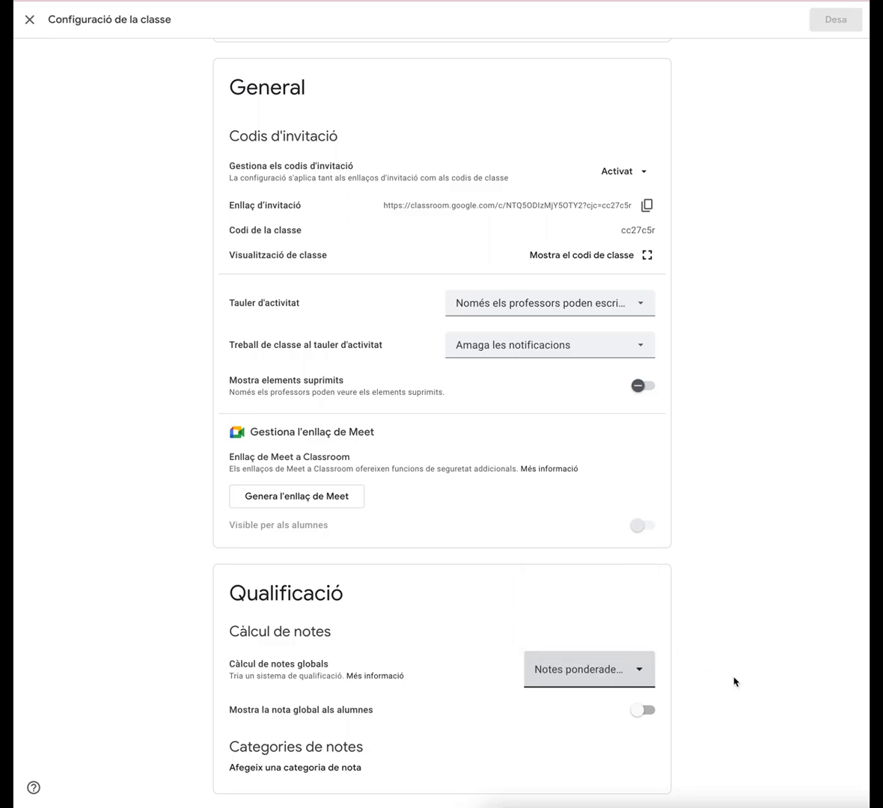
Add a grade category named Examen weighted at 40%
{"action": "left_click", "coordinate": [302, 769]}
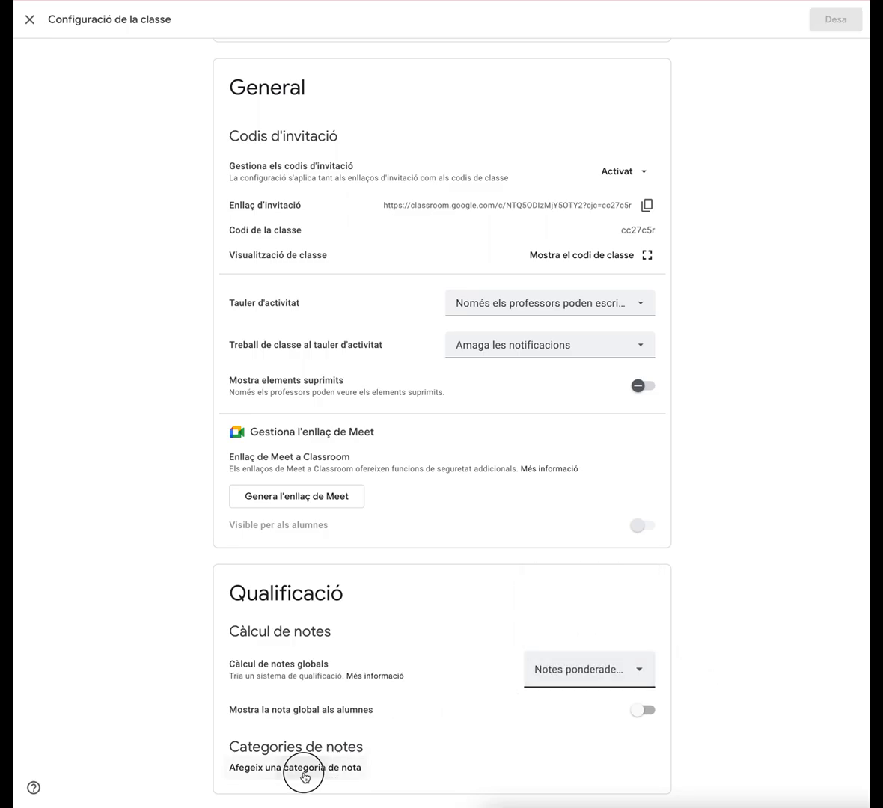
{"action": "scroll", "coordinate": [455, 687], "scroll_direction": "down", "scroll_amount": 1}
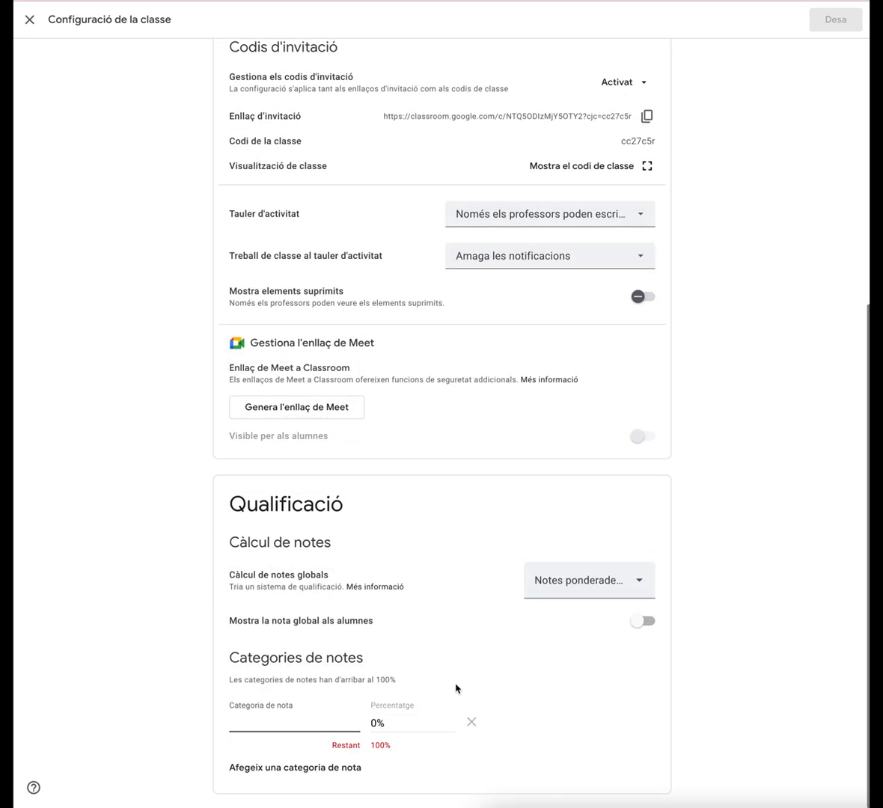
{"action": "type", "text": "Examen"}
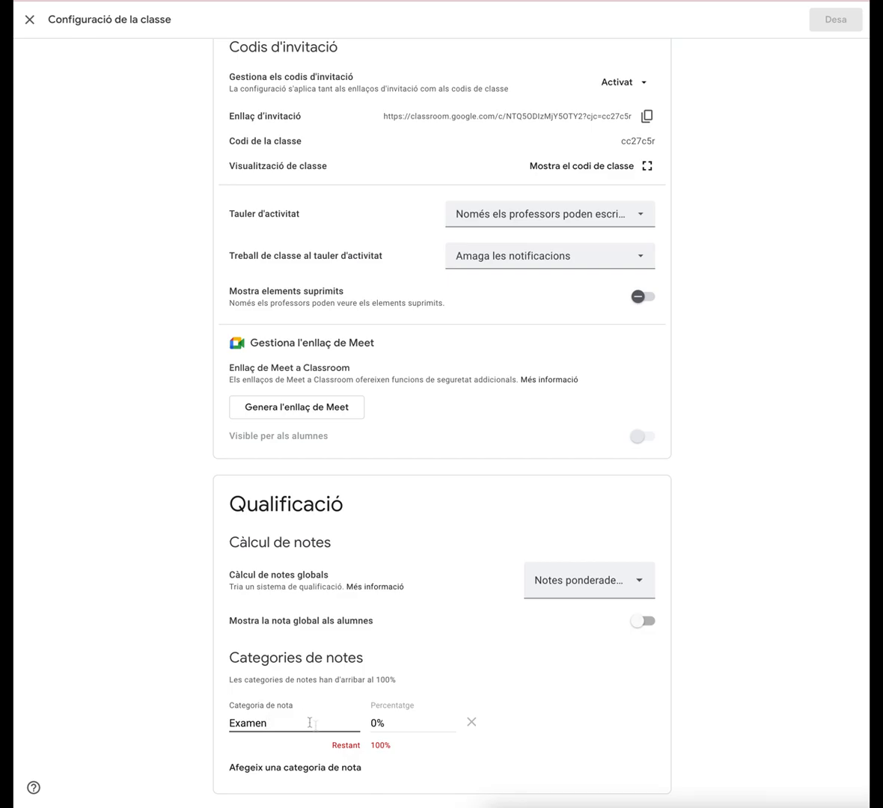
{"action": "left_click_drag", "start_coordinate": [375, 723], "coordinate": [367, 725]}
{"action": "key", "text": "BackSpace"}
{"action": "type", "text": "40"}
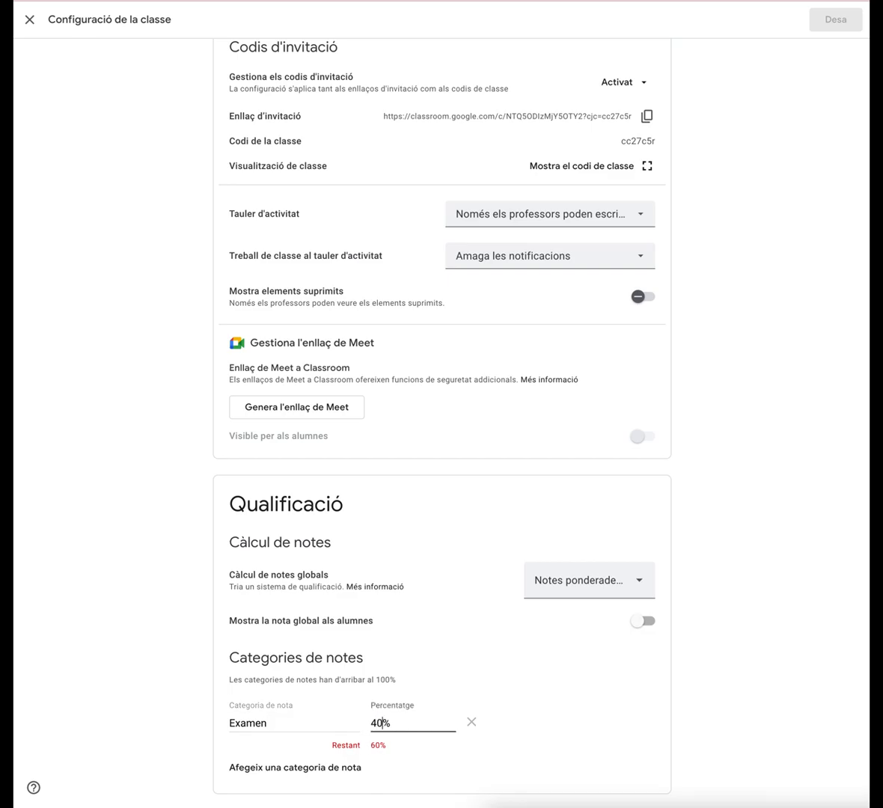
Add a second grade category named Participació weighted at 20%
{"action": "left_click", "coordinate": [309, 769]}
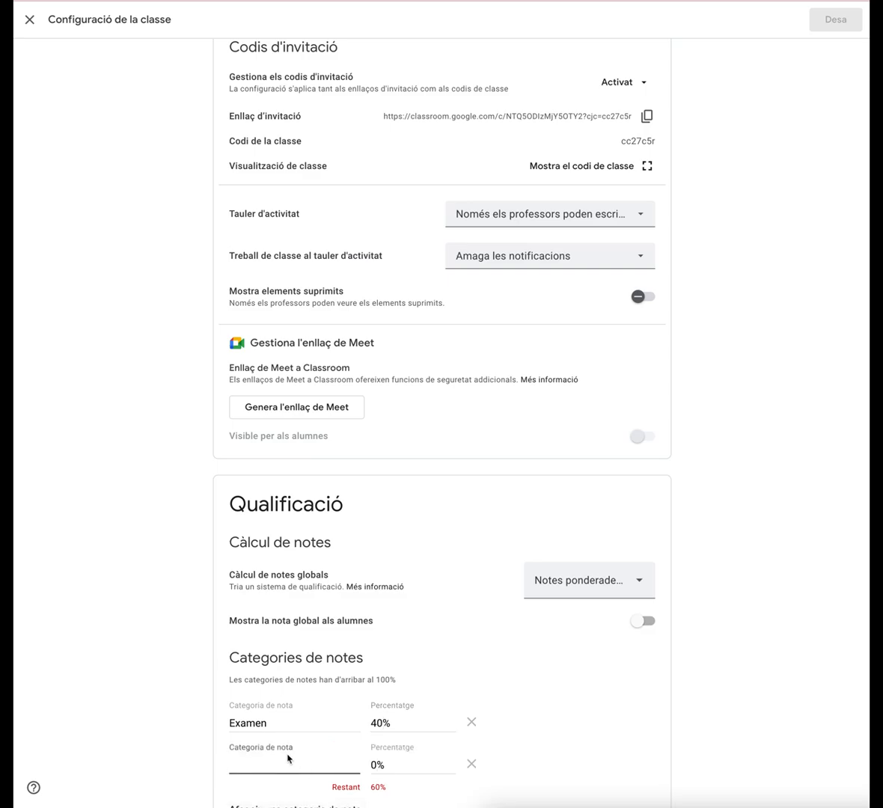
{"action": "scroll", "coordinate": [282, 762], "scroll_direction": "down", "scroll_amount": 1}
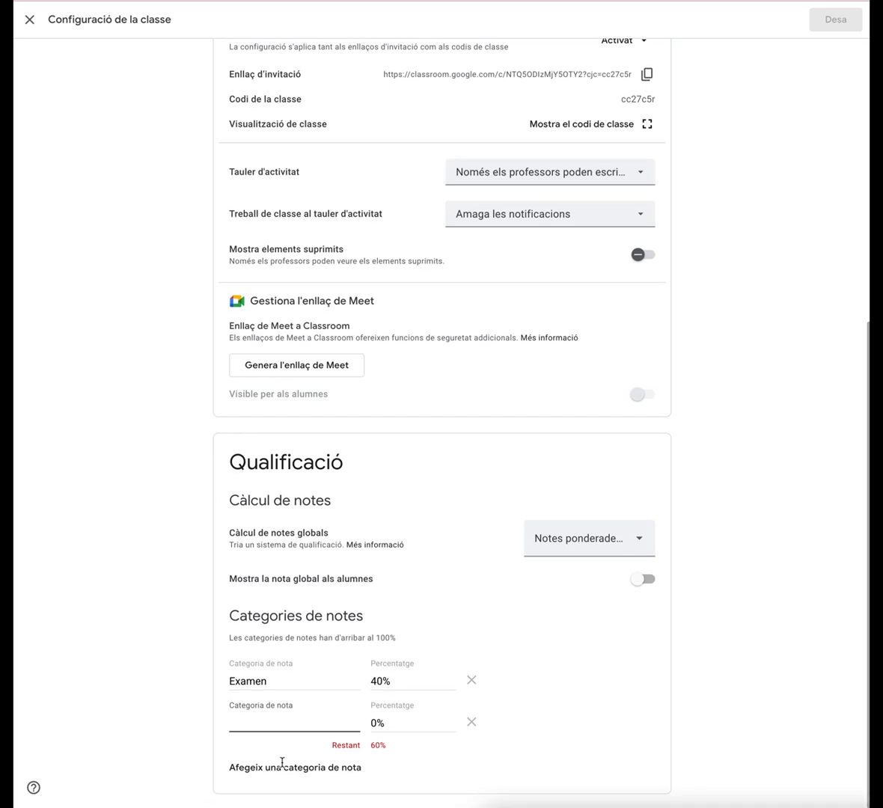
{"action": "type", "text": "Partici"}
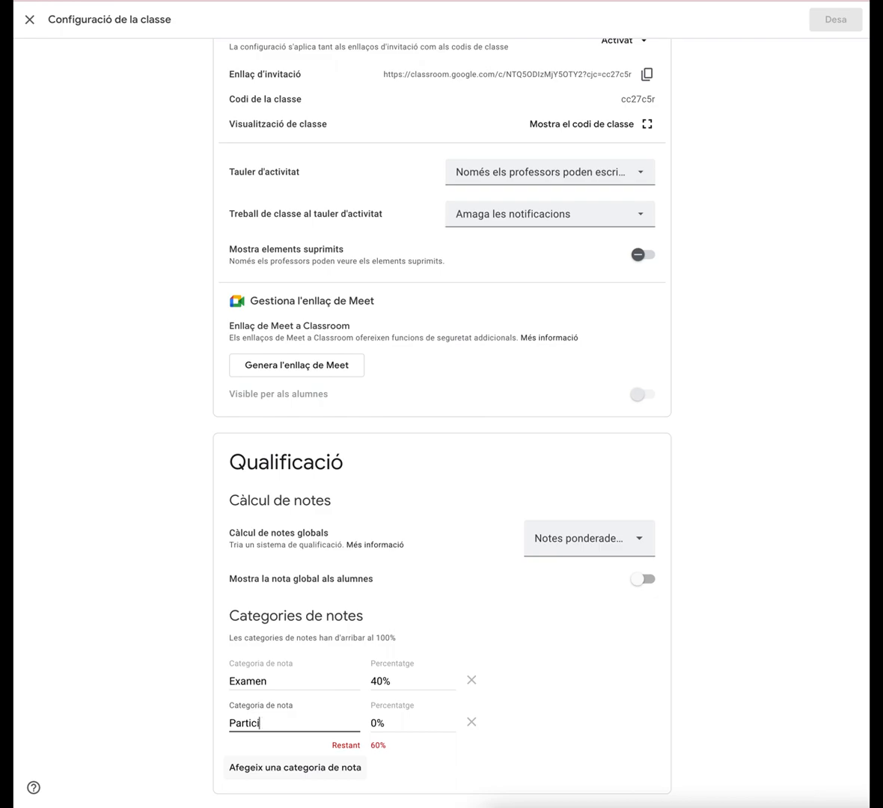
{"action": "type", "text": "pació"}
{"action": "left_click", "coordinate": [378, 723]}
{"action": "type", "text": "20"}
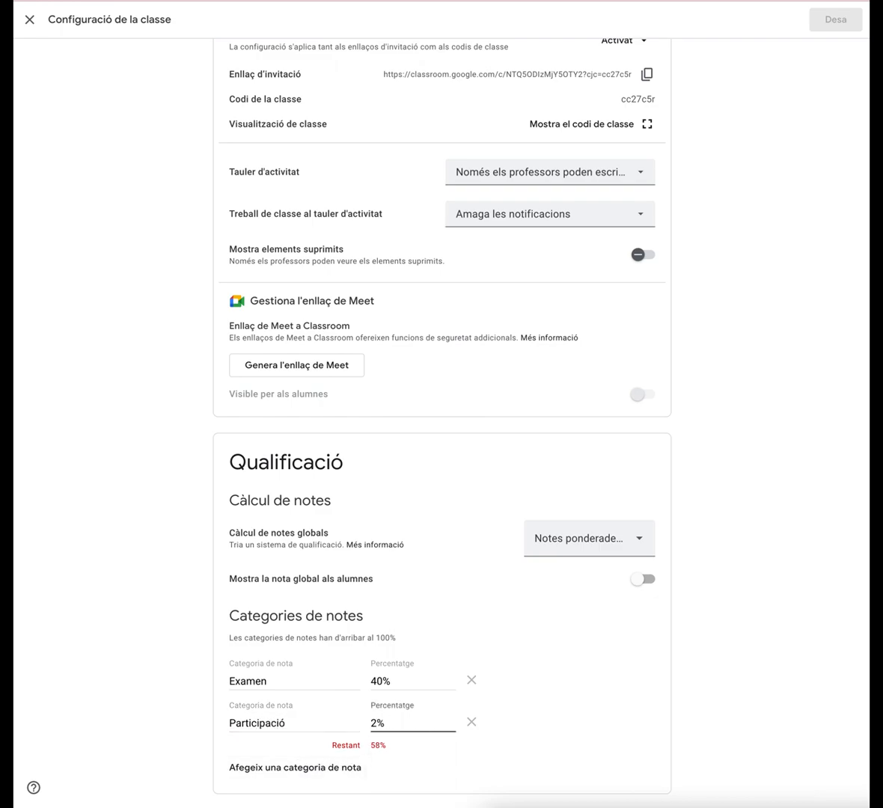
Add a third grade category named Treballs weighted at 40%
{"action": "left_click", "coordinate": [292, 767]}
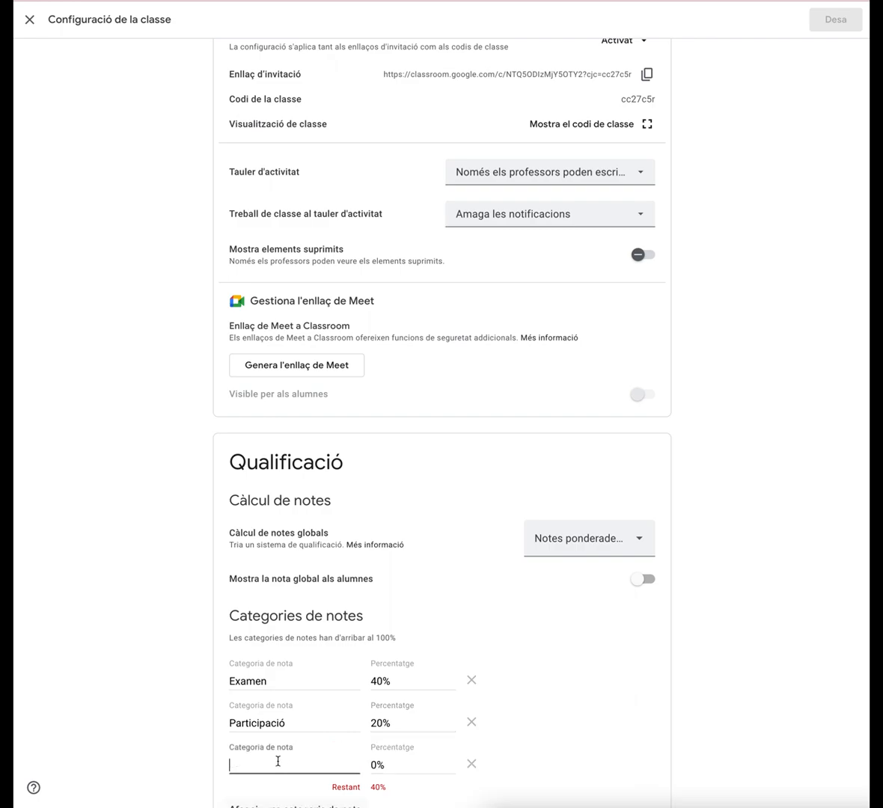
{"action": "type", "text": "Treballs"}
{"action": "key", "text": "Tab"}
{"action": "type", "text": "40"}
{"action": "left_click", "coordinate": [667, 716]}
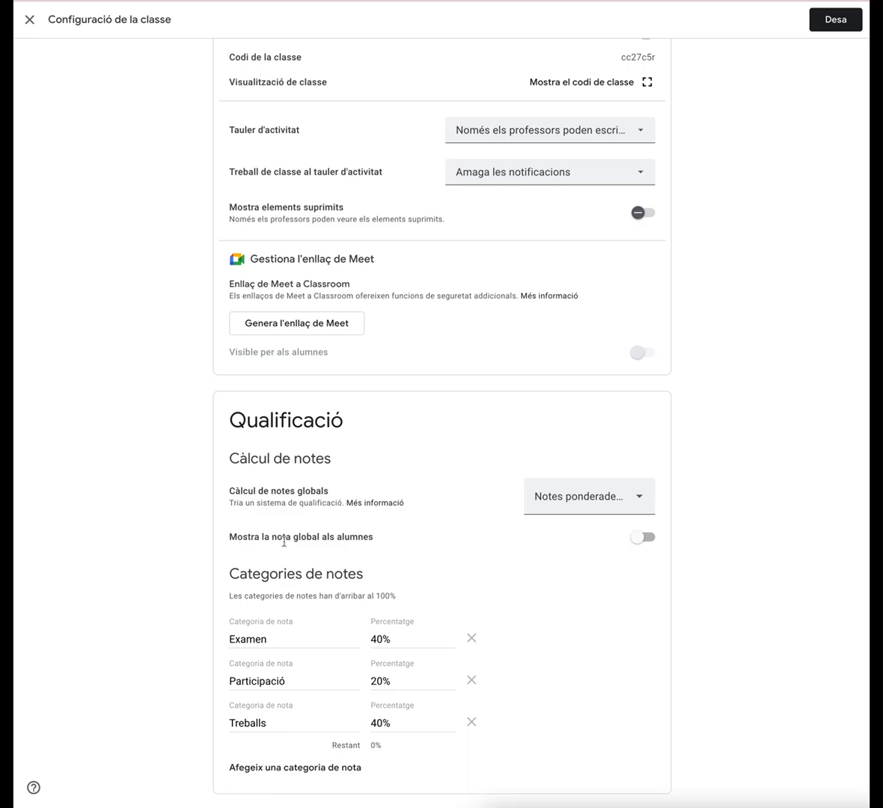
{"action": "left_click", "coordinate": [645, 538]}
{"action": "left_click", "coordinate": [645, 538]}
Review the grade category names and percentages, then close the class settings
{"action": "double_click", "coordinate": [243, 640]}
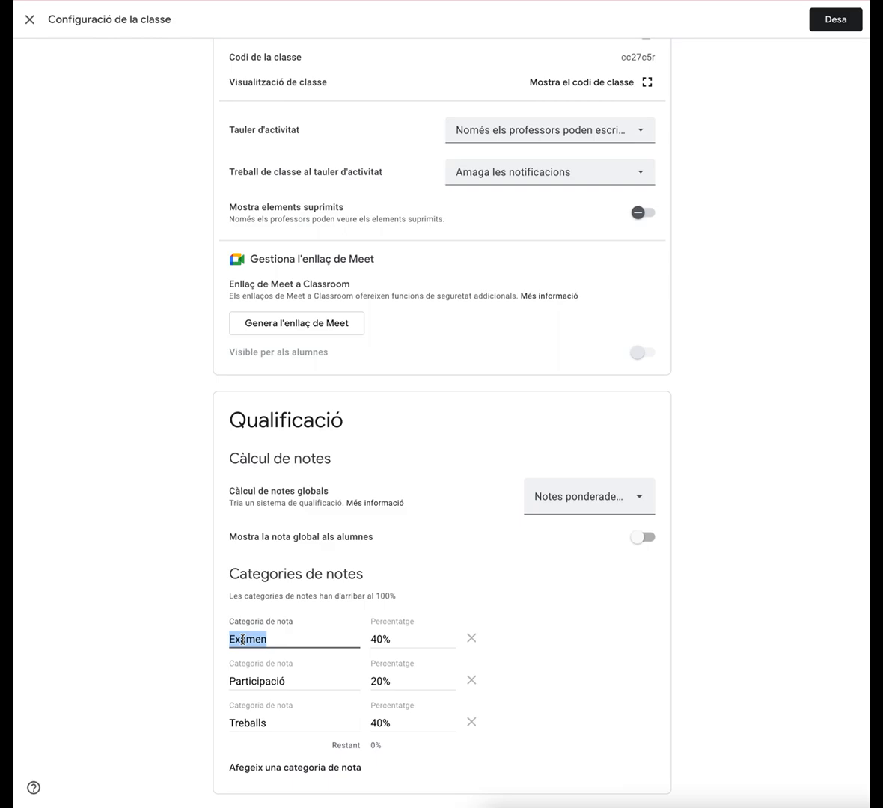
{"action": "left_click", "coordinate": [241, 681]}
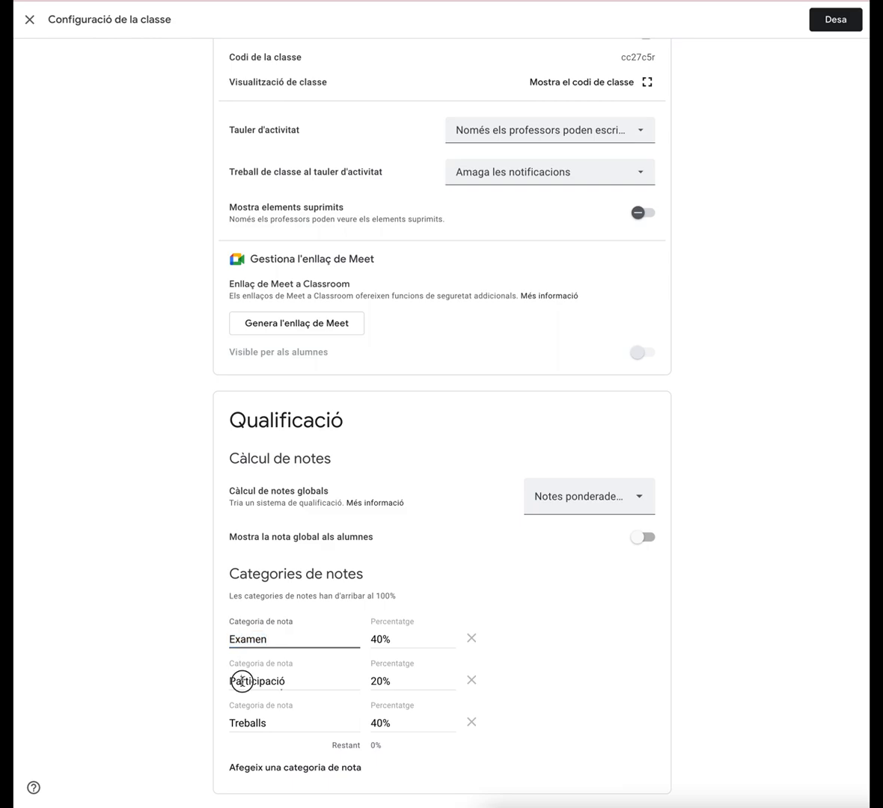
{"action": "left_click", "coordinate": [240, 720]}
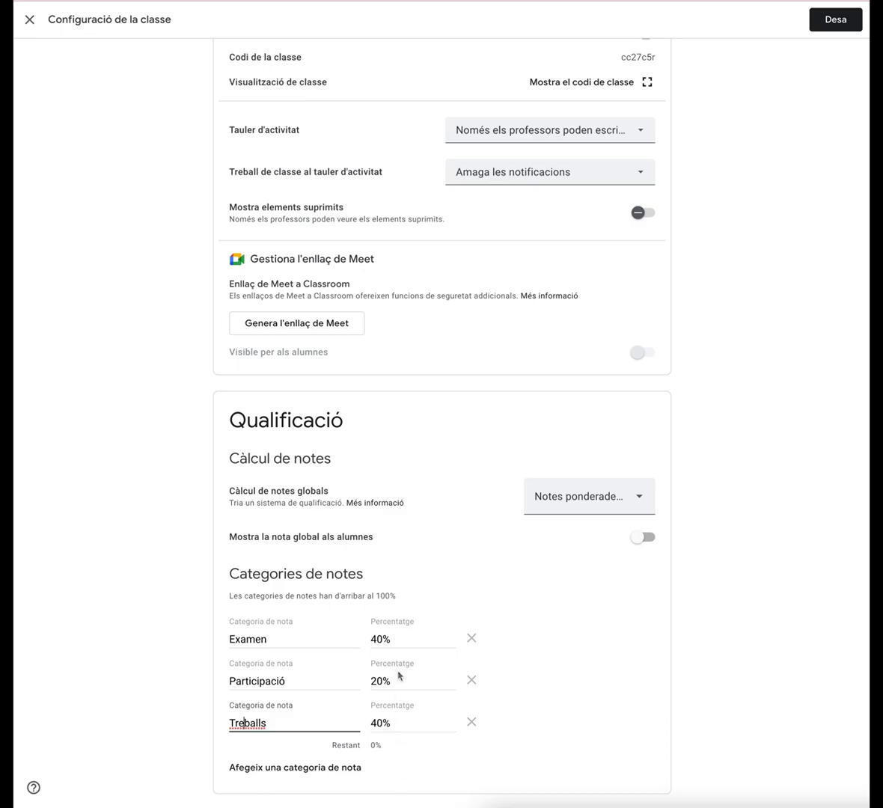
{"action": "left_click", "coordinate": [391, 639]}
{"action": "double_click", "coordinate": [391, 639]}
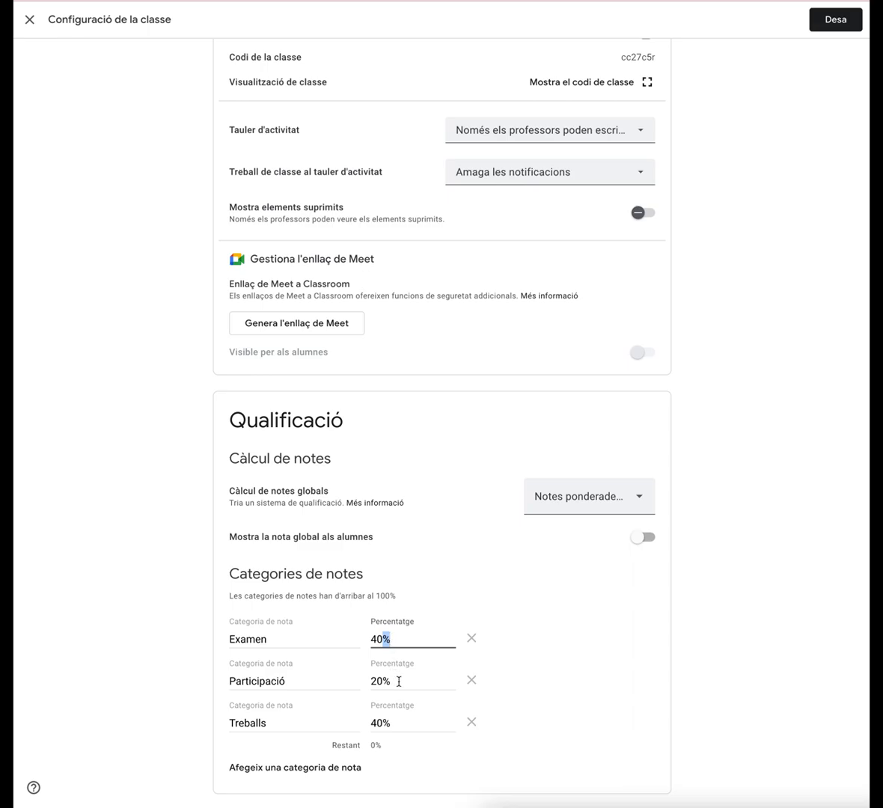
{"action": "double_click", "coordinate": [389, 680]}
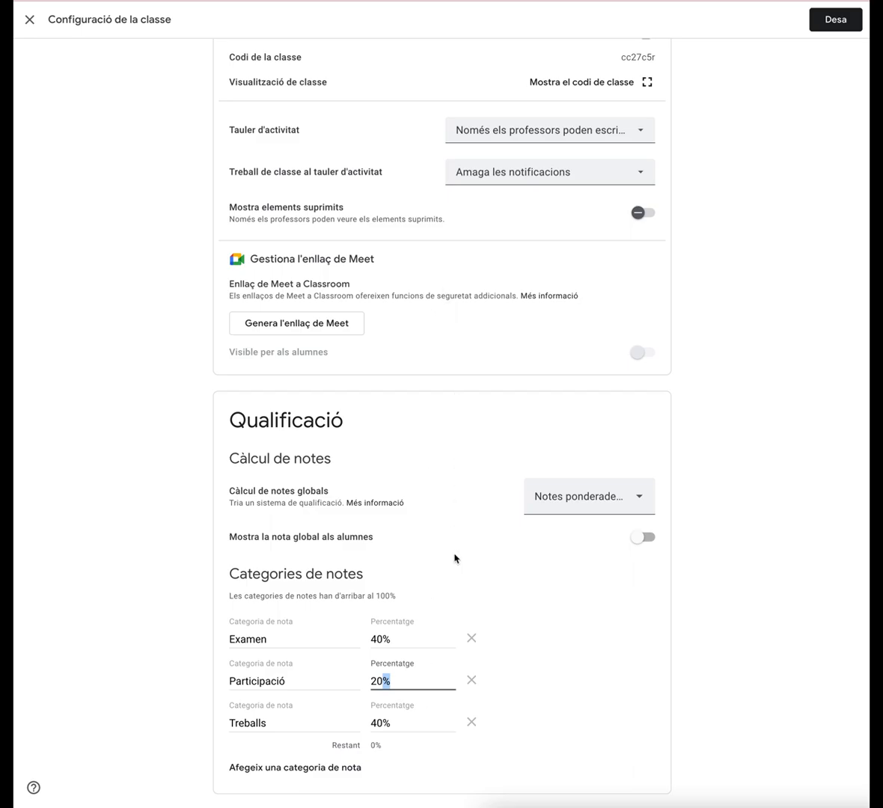
{"action": "scroll", "coordinate": [454, 487], "scroll_direction": "up", "scroll_amount": 6}
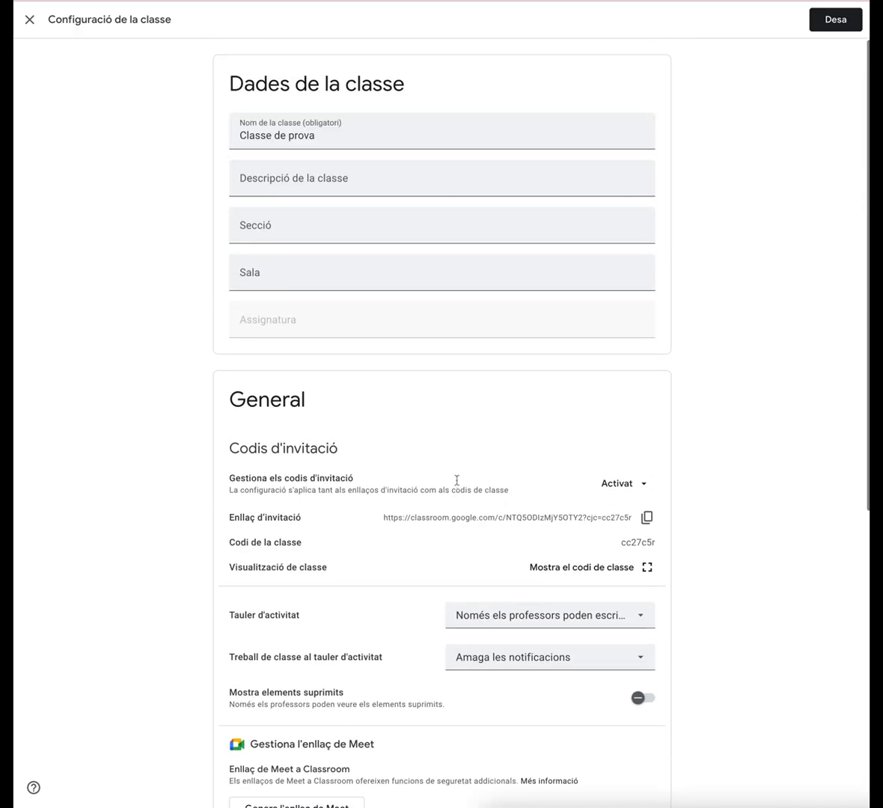
{"action": "left_click", "coordinate": [30, 19]}
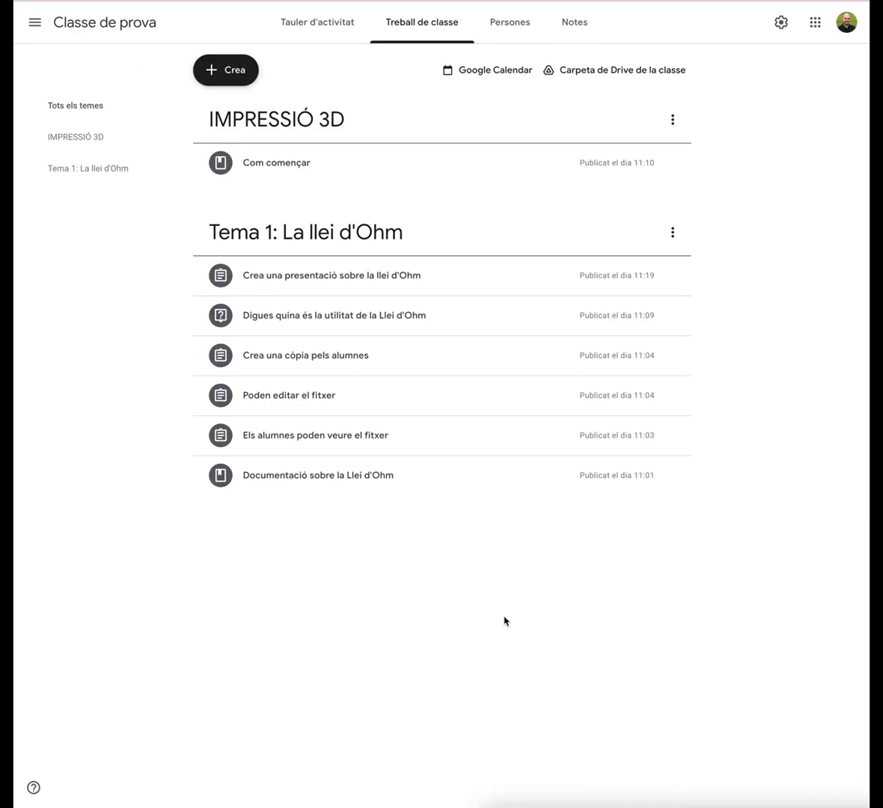